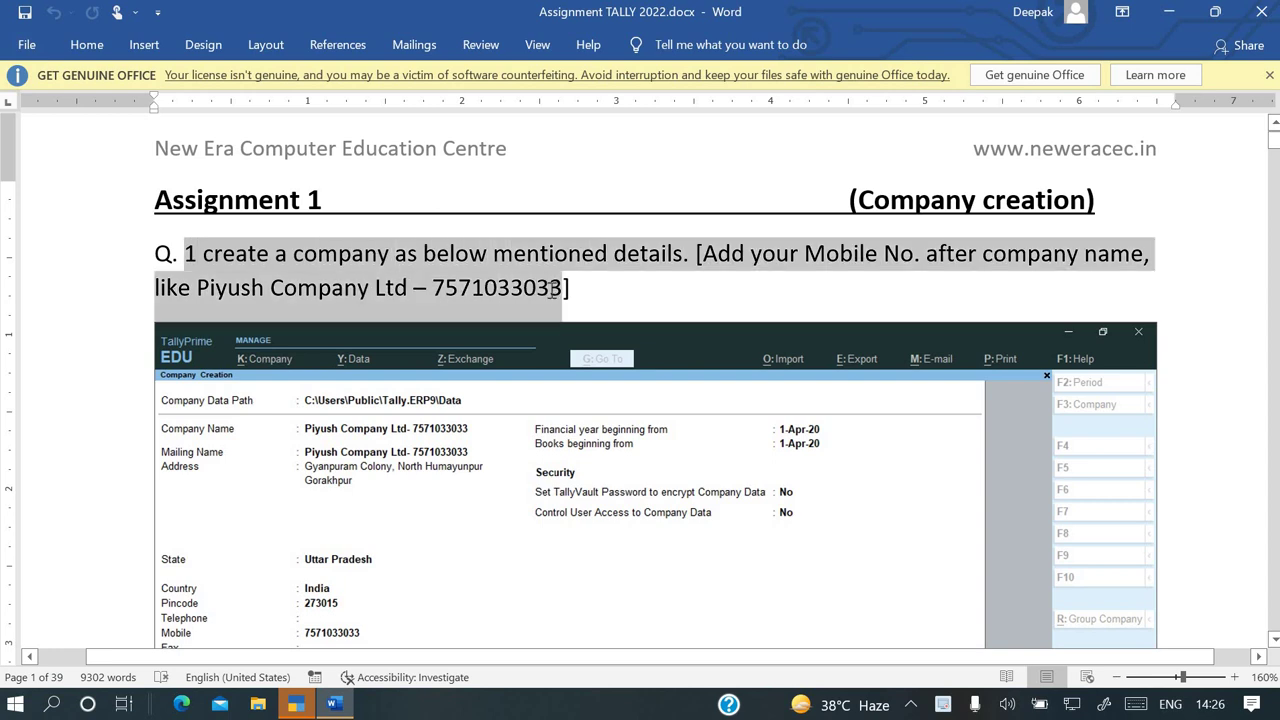
# Read the company creation question in the Word assignment, then switch to TallyPrime's Gateway of Tally
pyautogui.click(495, 292)
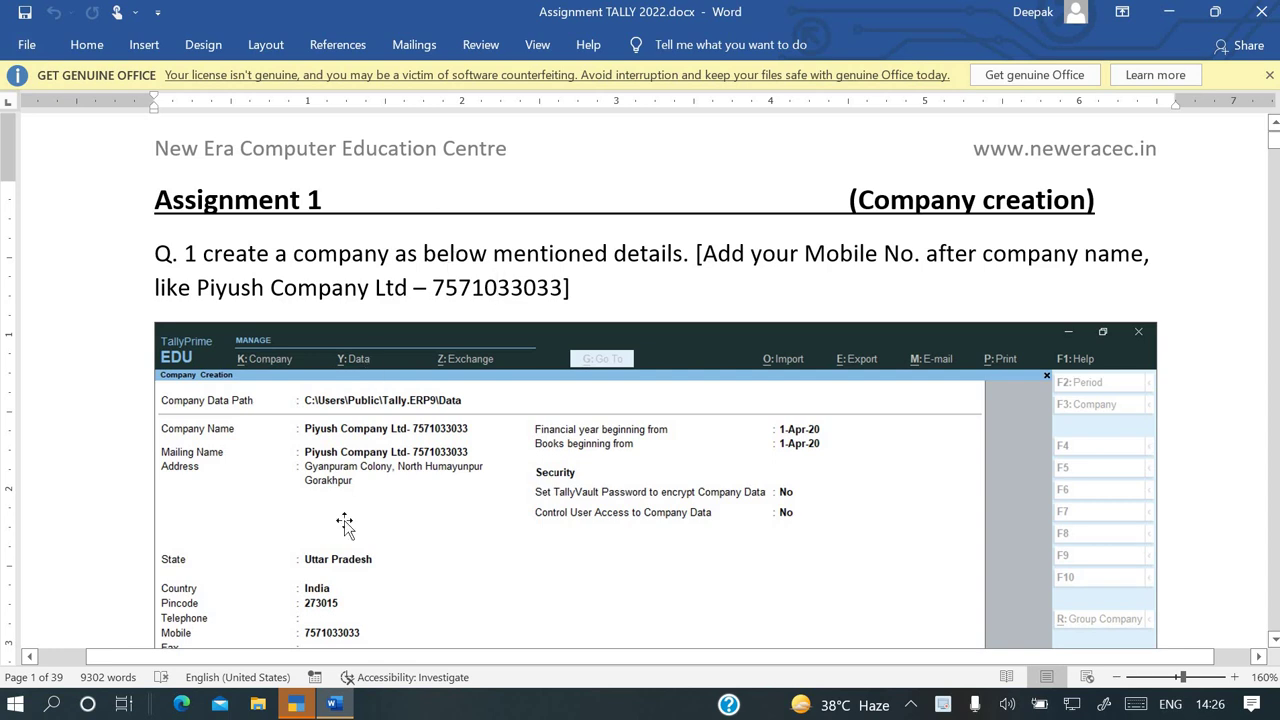
pyautogui.click(297, 705)
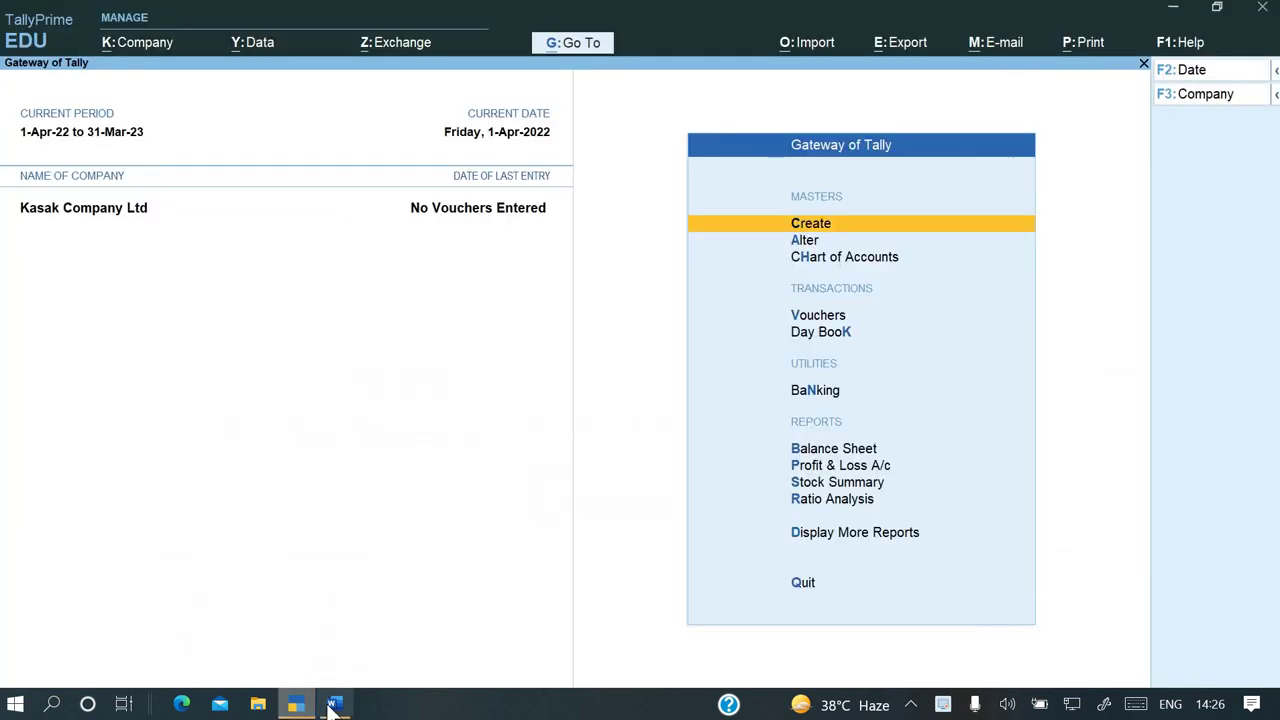
pyautogui.click(334, 705)
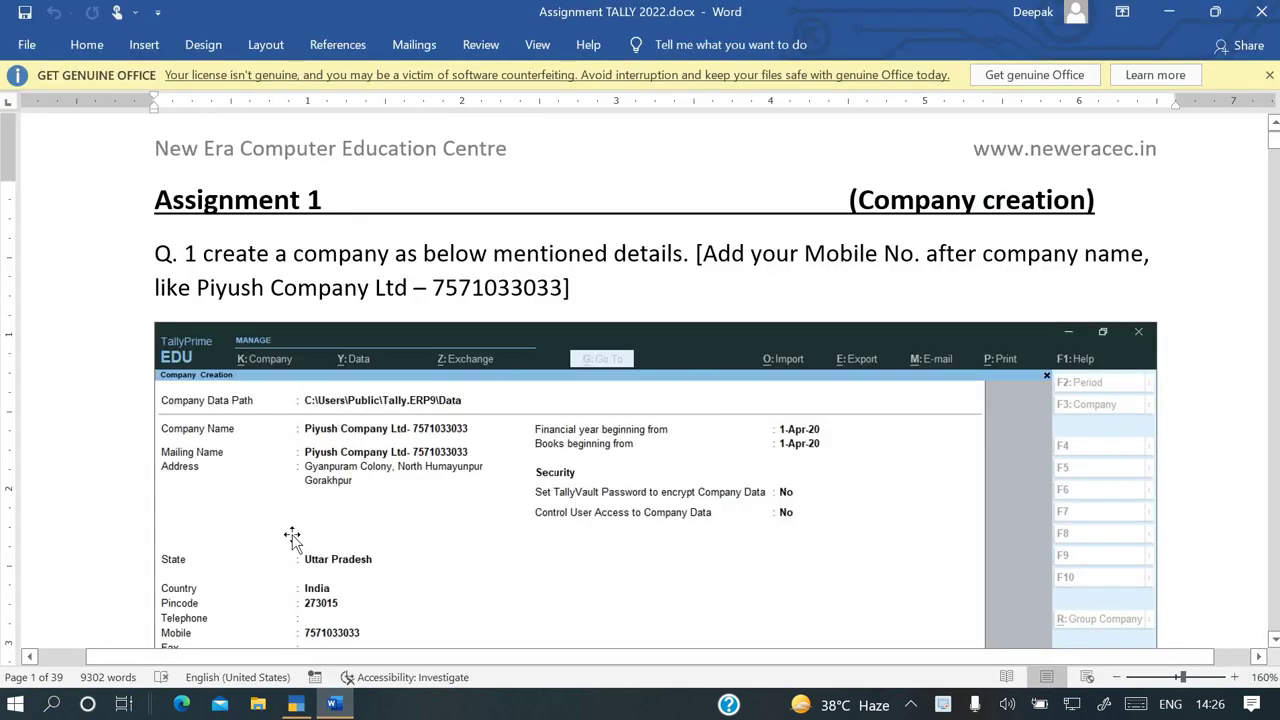
pyautogui.moveTo(160, 256); pyautogui.dragTo(651, 293)
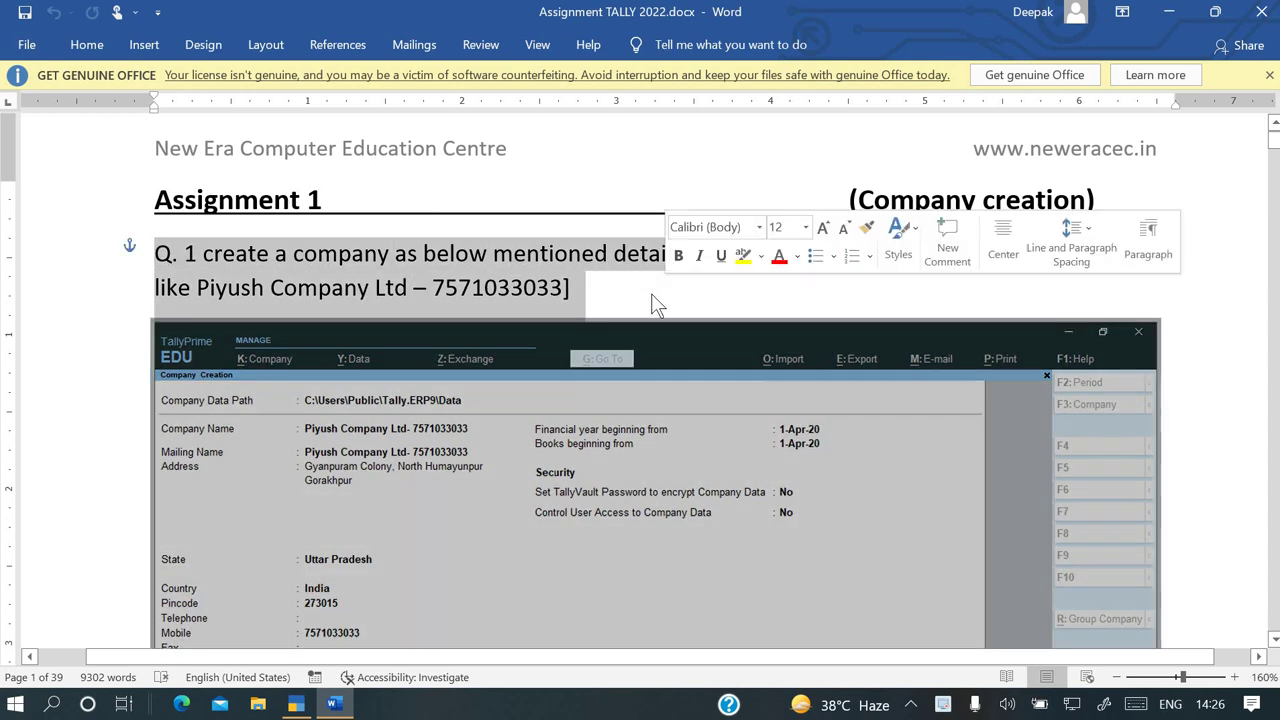
pyautogui.click(586, 303)
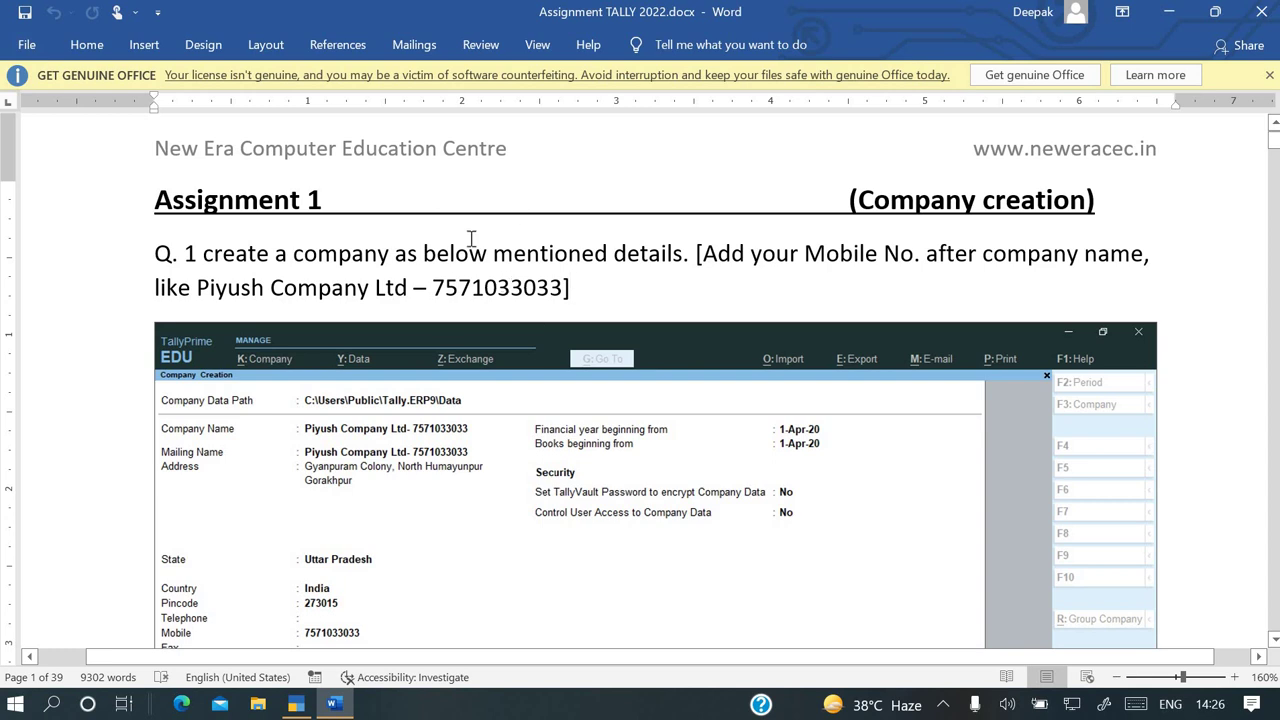
pyautogui.scroll(-1, 471, 283)
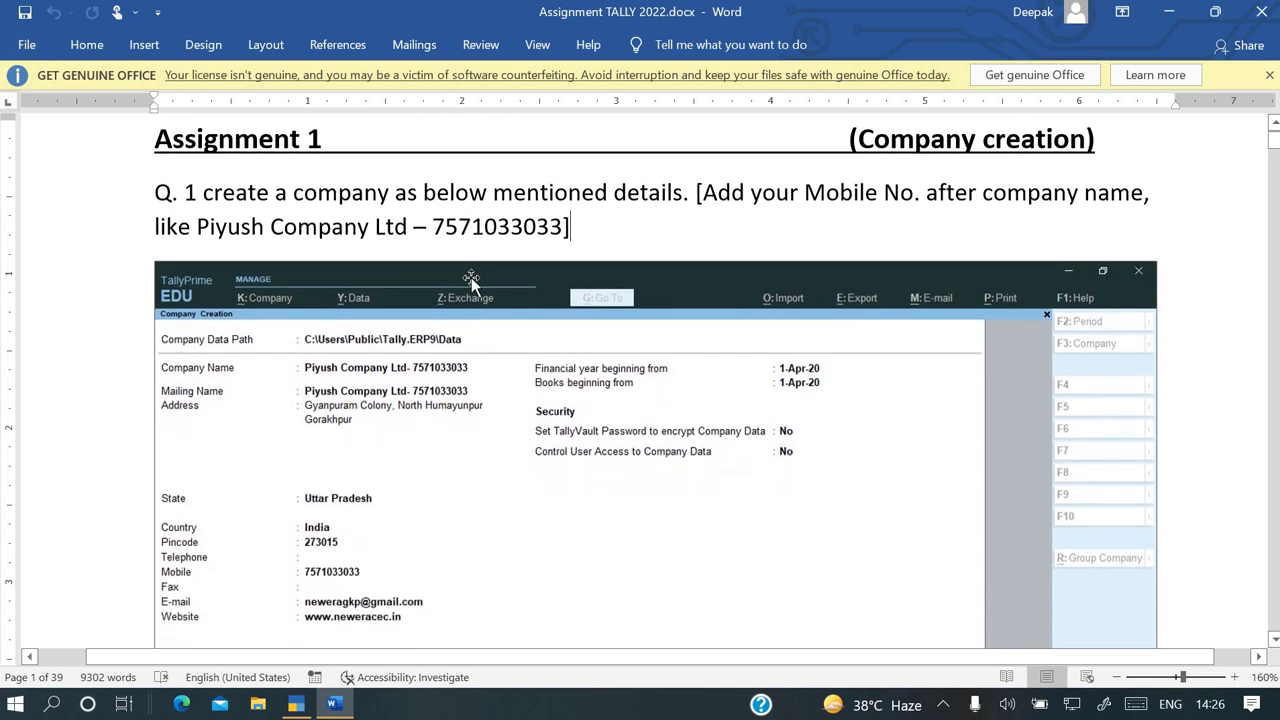
pyautogui.click(296, 705)
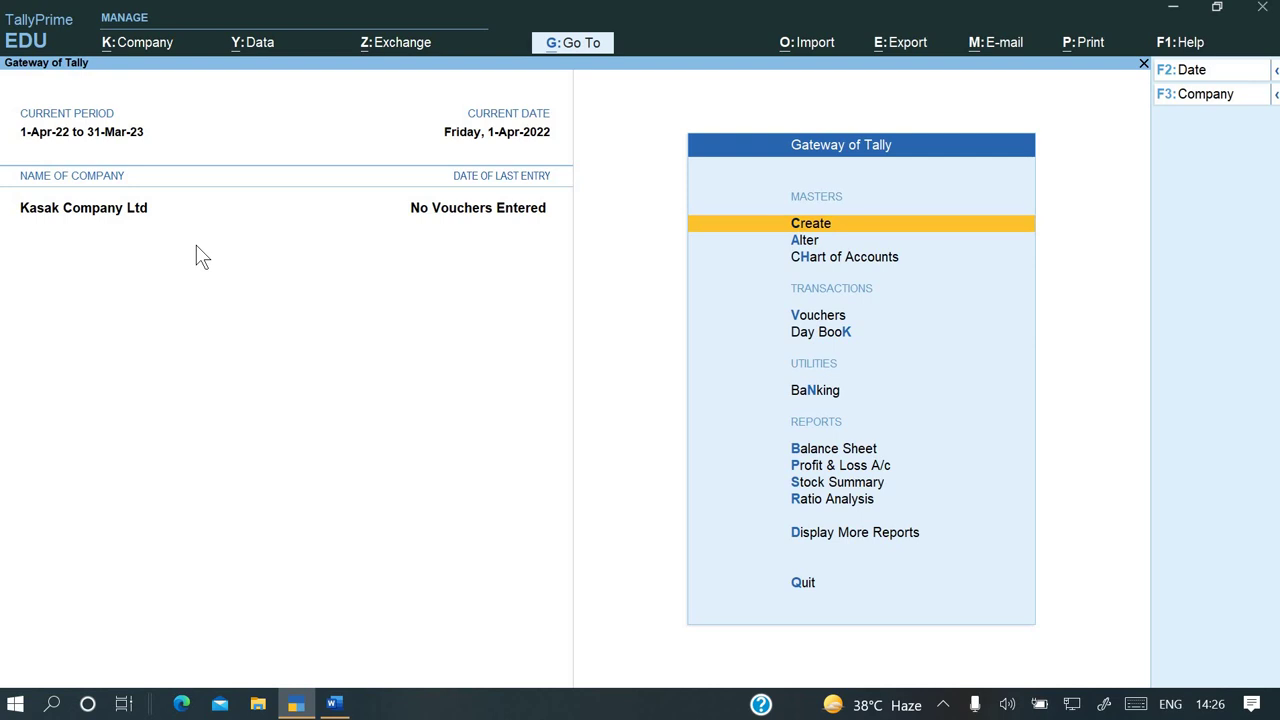
# Start a new company from the Alt+K company menu's Create option
pyautogui.hotkey('alt', 'k')
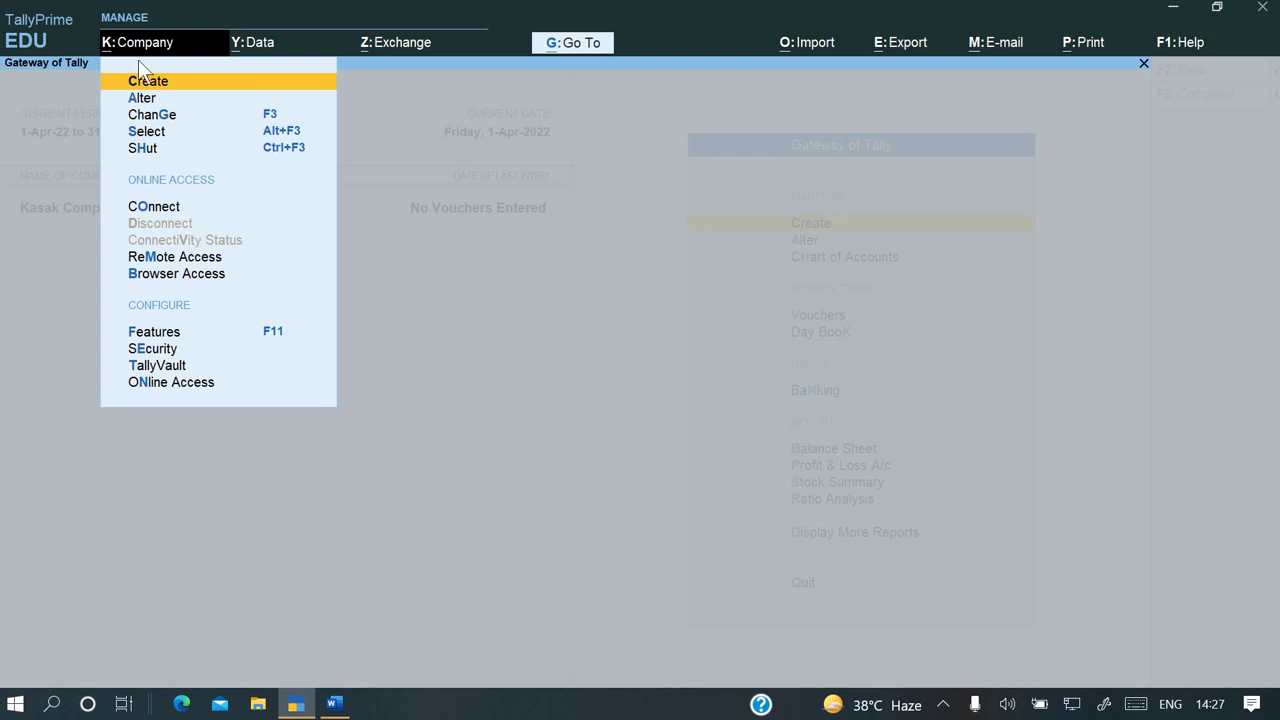
pyautogui.press('Return')
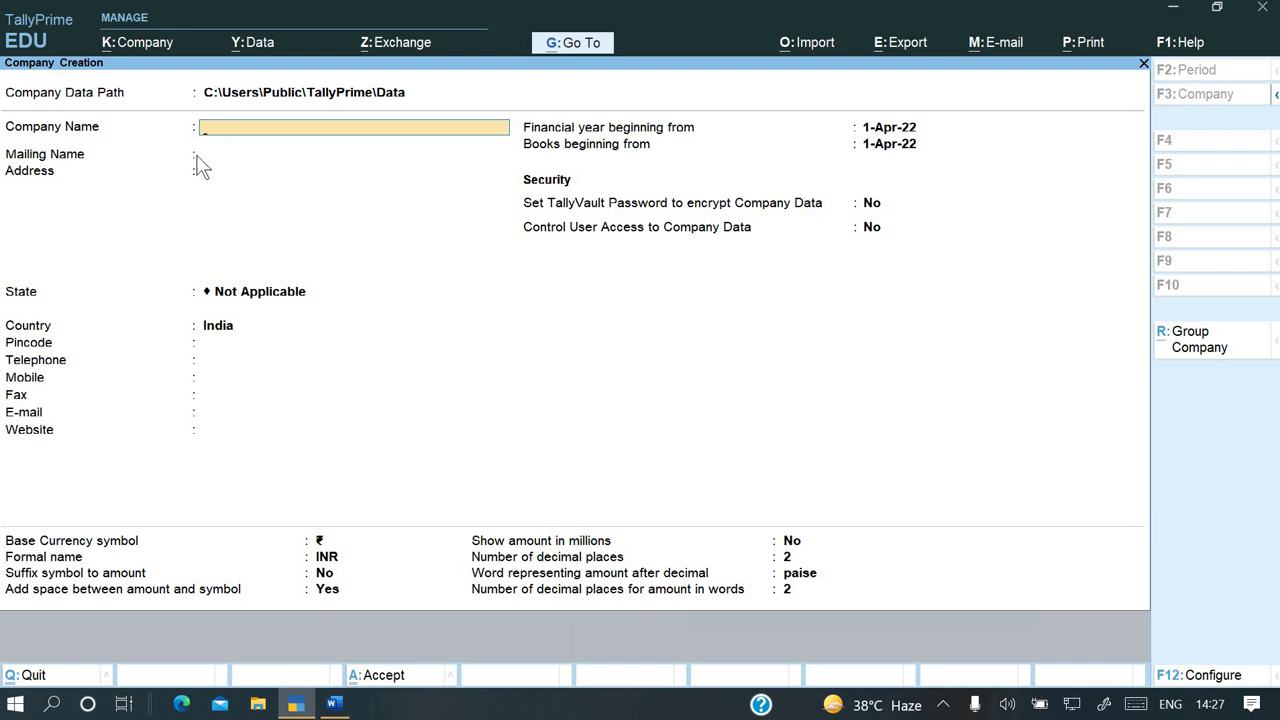
# Enter Piyush Company Ltd as the company and mailing name
pyautogui.hotkey('alt', 'Tab')
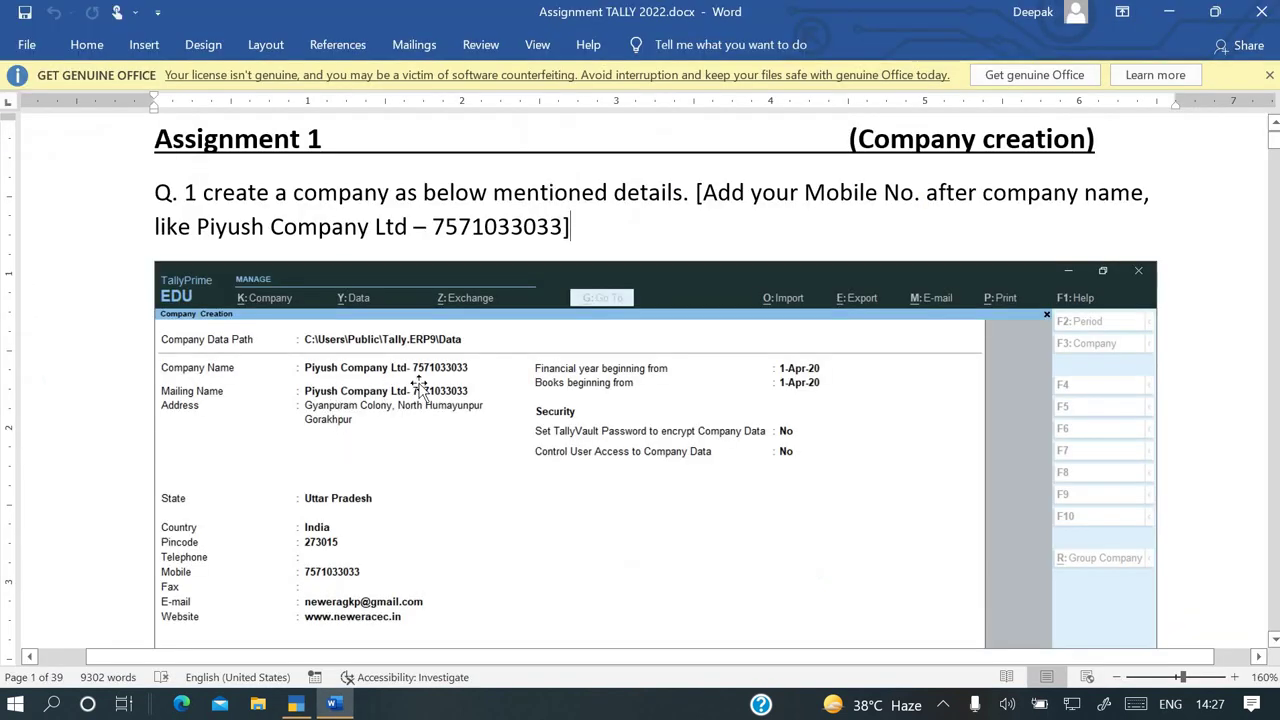
pyautogui.hotkey('alt', 'Tab')
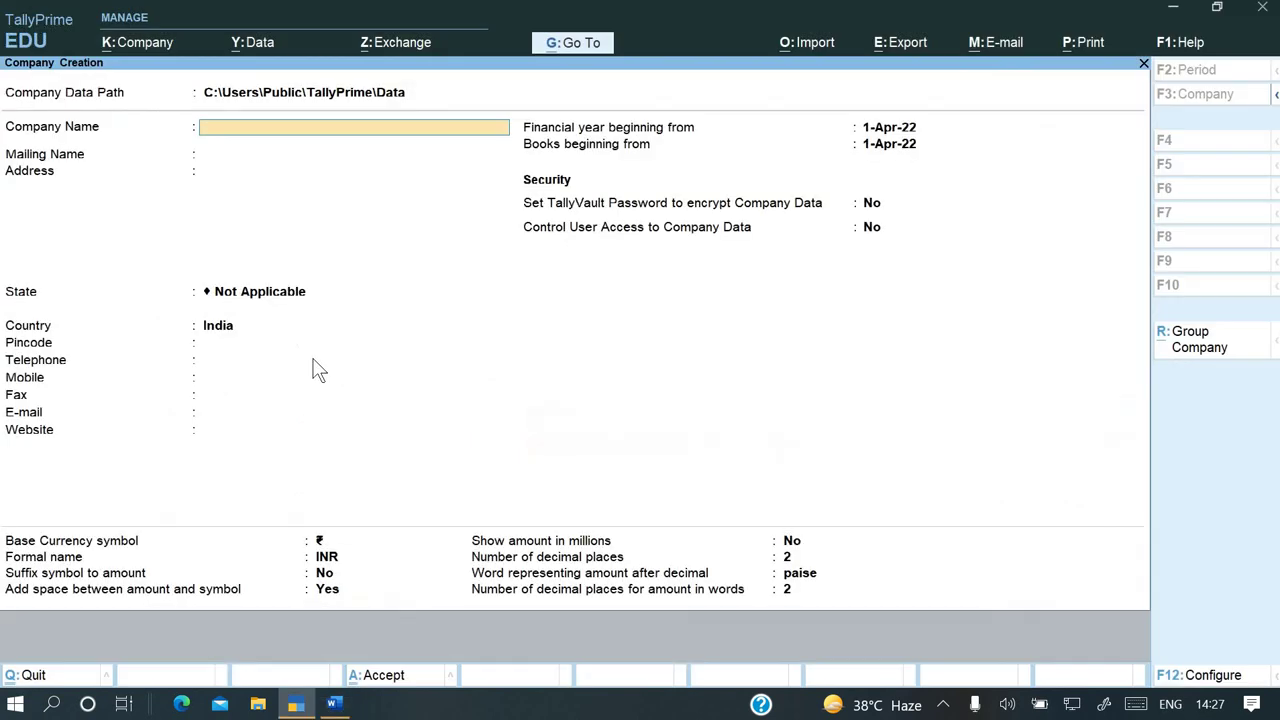
pyautogui.write('Piyush Company Lt')
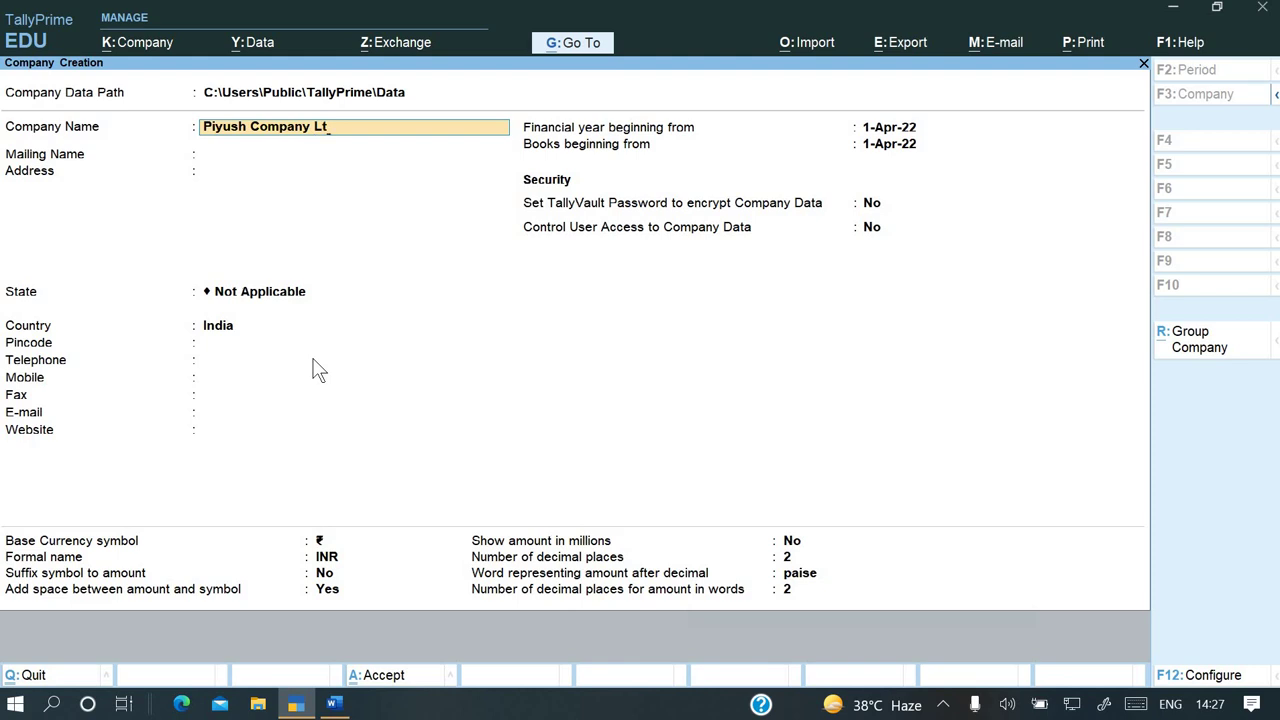
pyautogui.write('d')
pyautogui.press('Return')
pyautogui.press('Return')
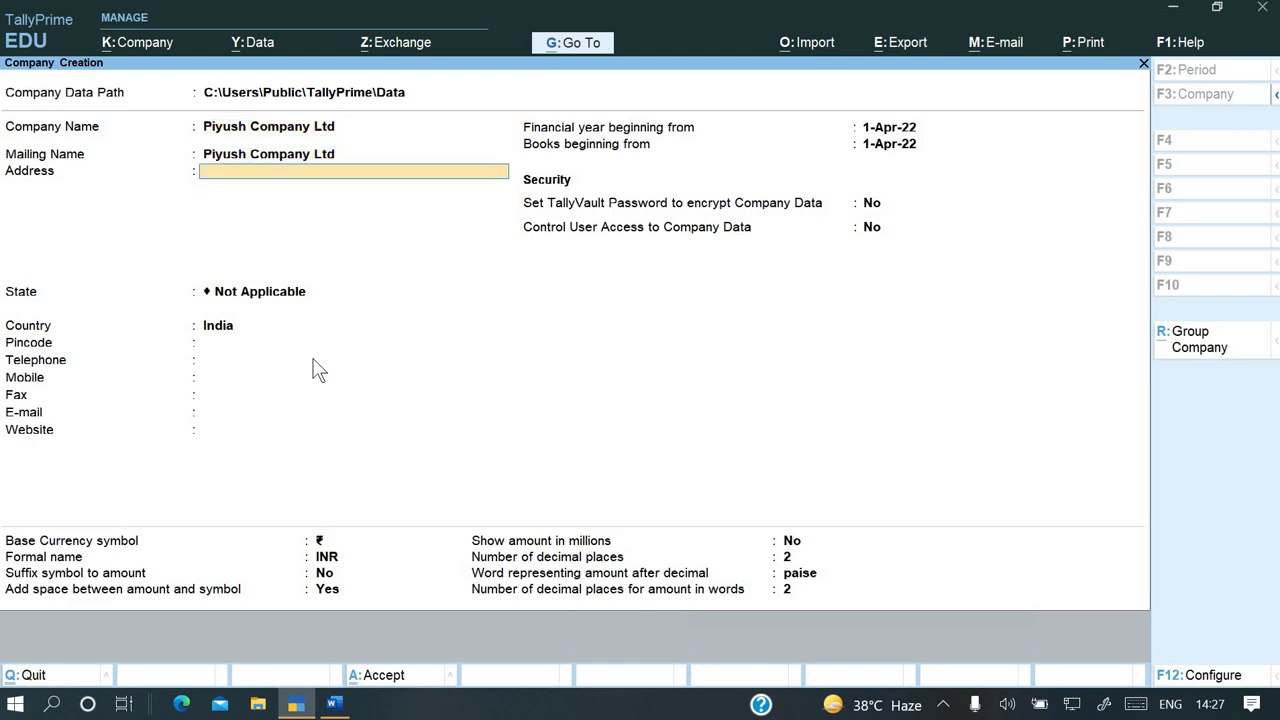
pyautogui.hotkey('alt', 'Tab')
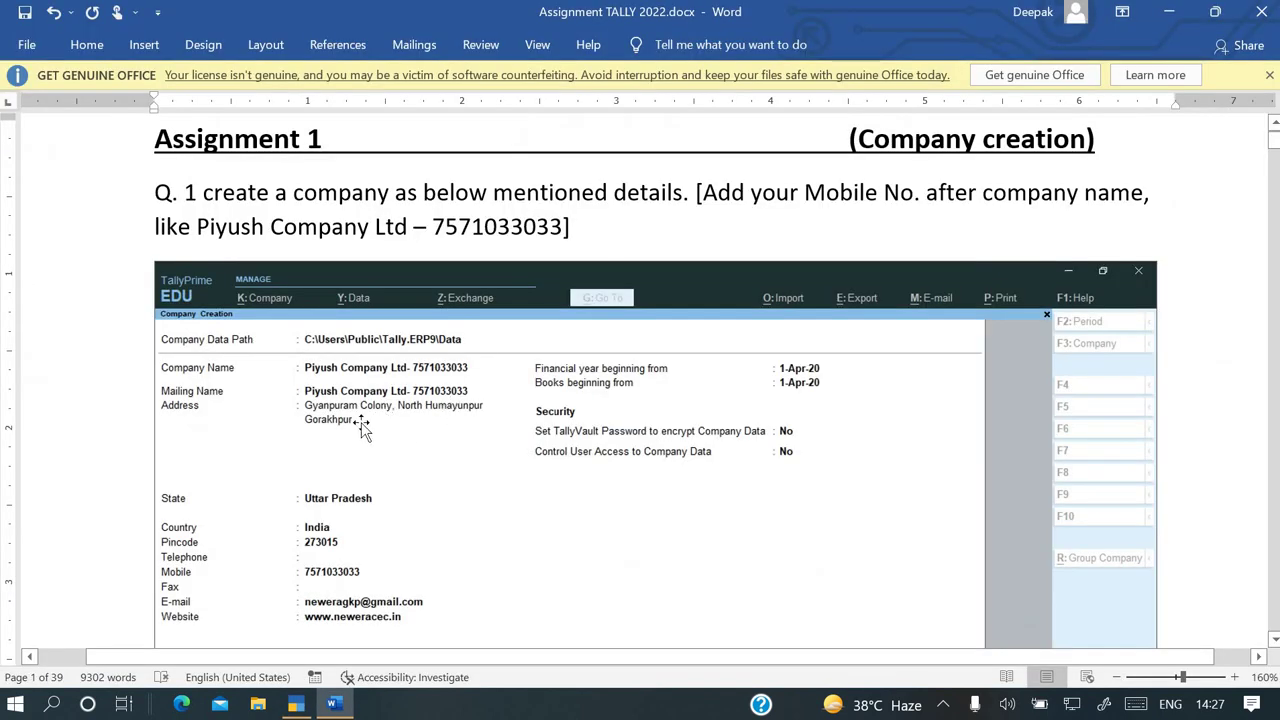
pyautogui.hotkey('alt', 'Tab')
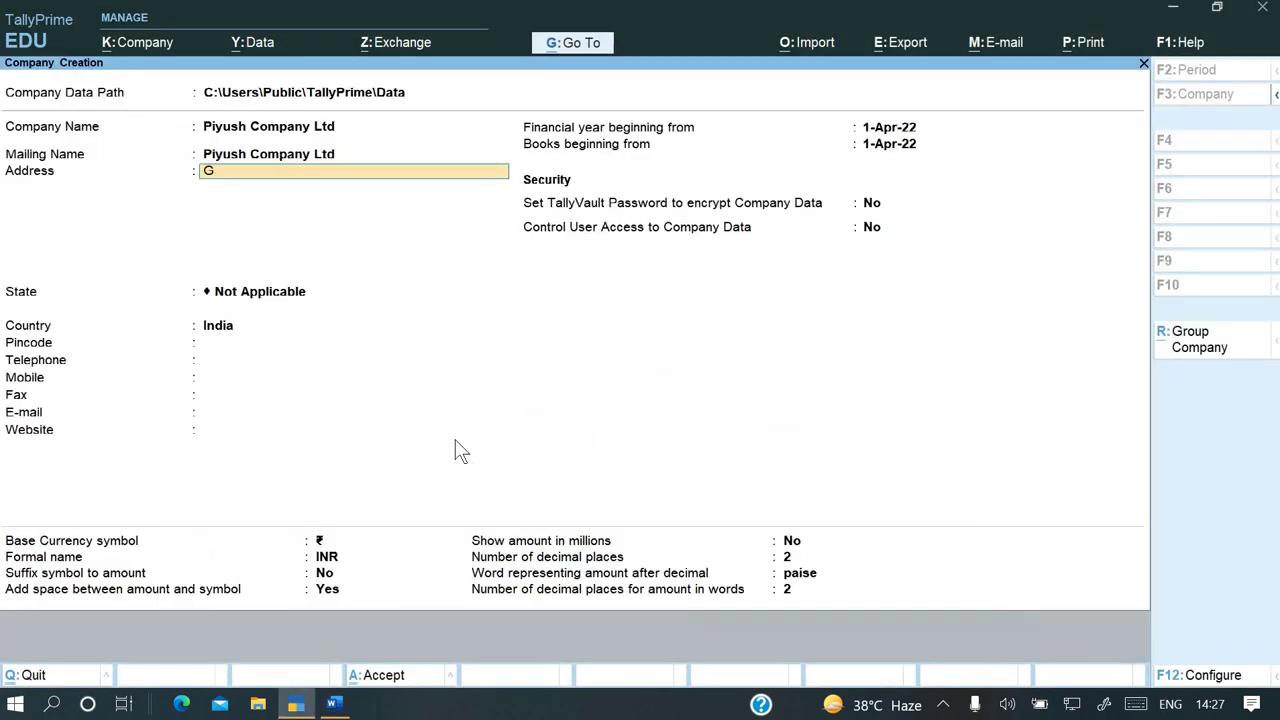
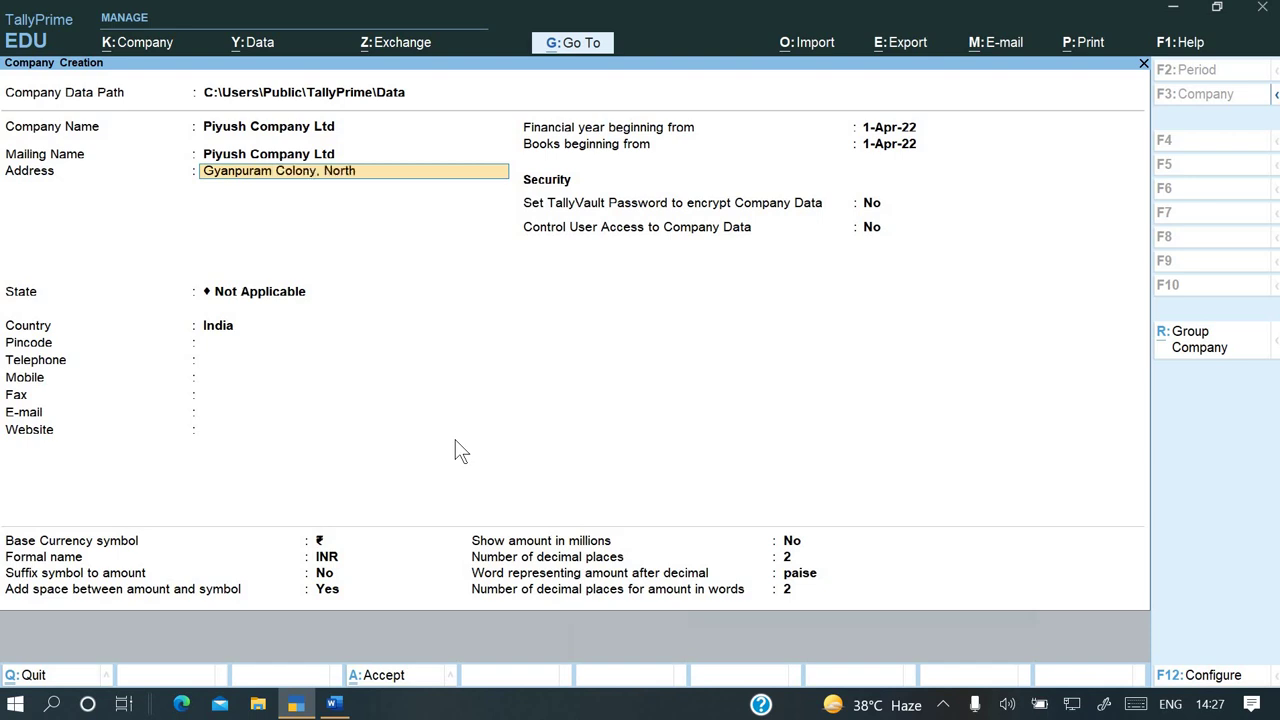
pyautogui.press('Return')
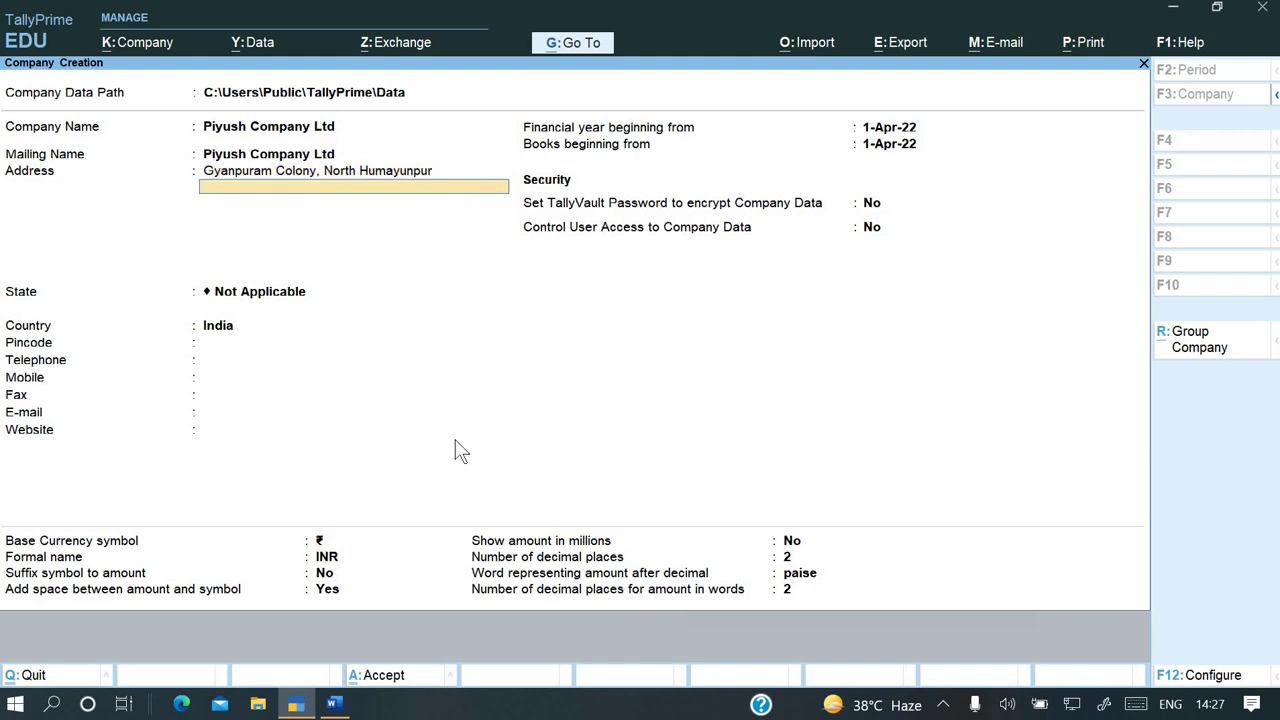
pyautogui.write('Gorakhpur')
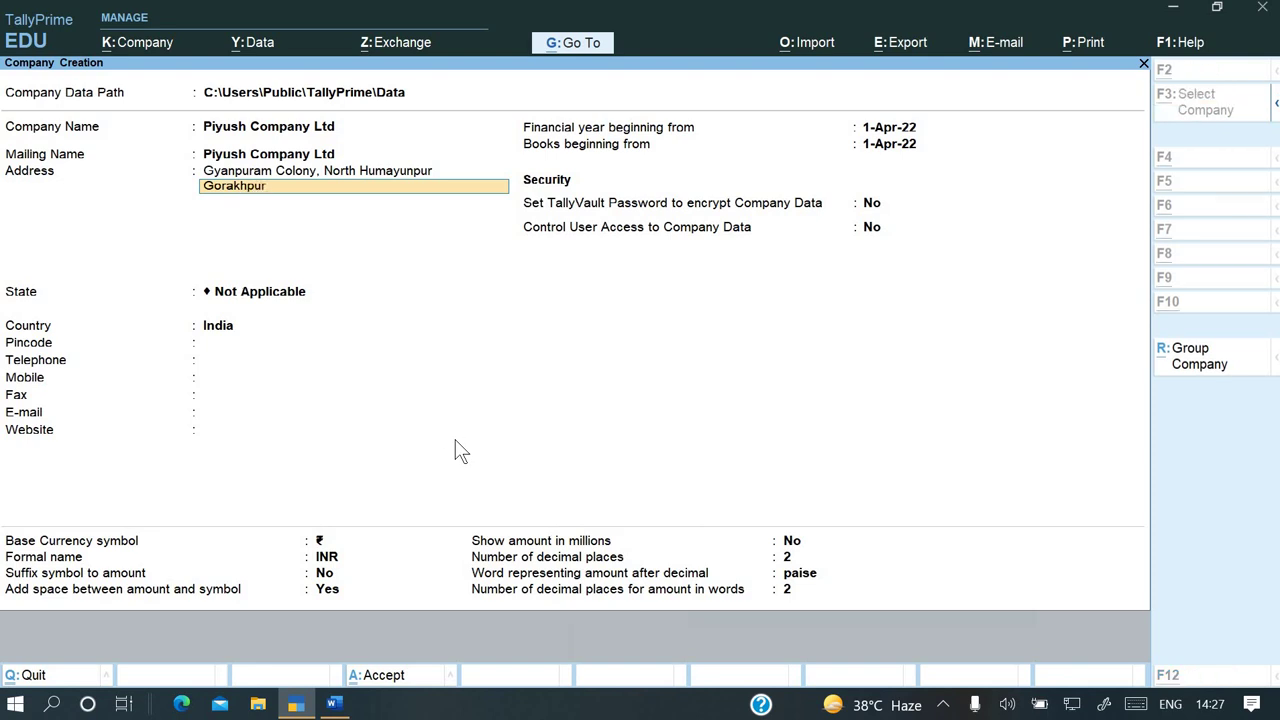
pyautogui.hotkey('alt', 'Tab')
pyautogui.hotkey('alt', 'Tab')
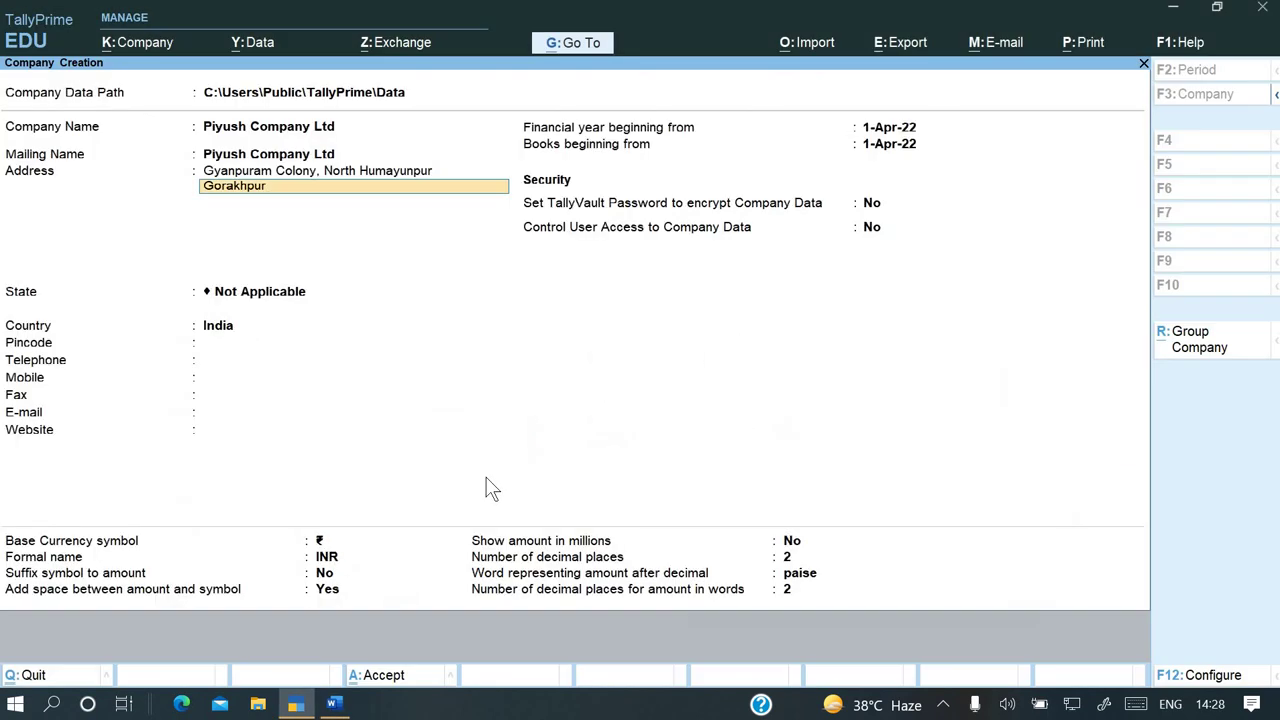
# Set the state to Uttar Pradesh and the pincode to 273015, leaving telephone blank
pyautogui.press('Return')
pyautogui.press('Return')
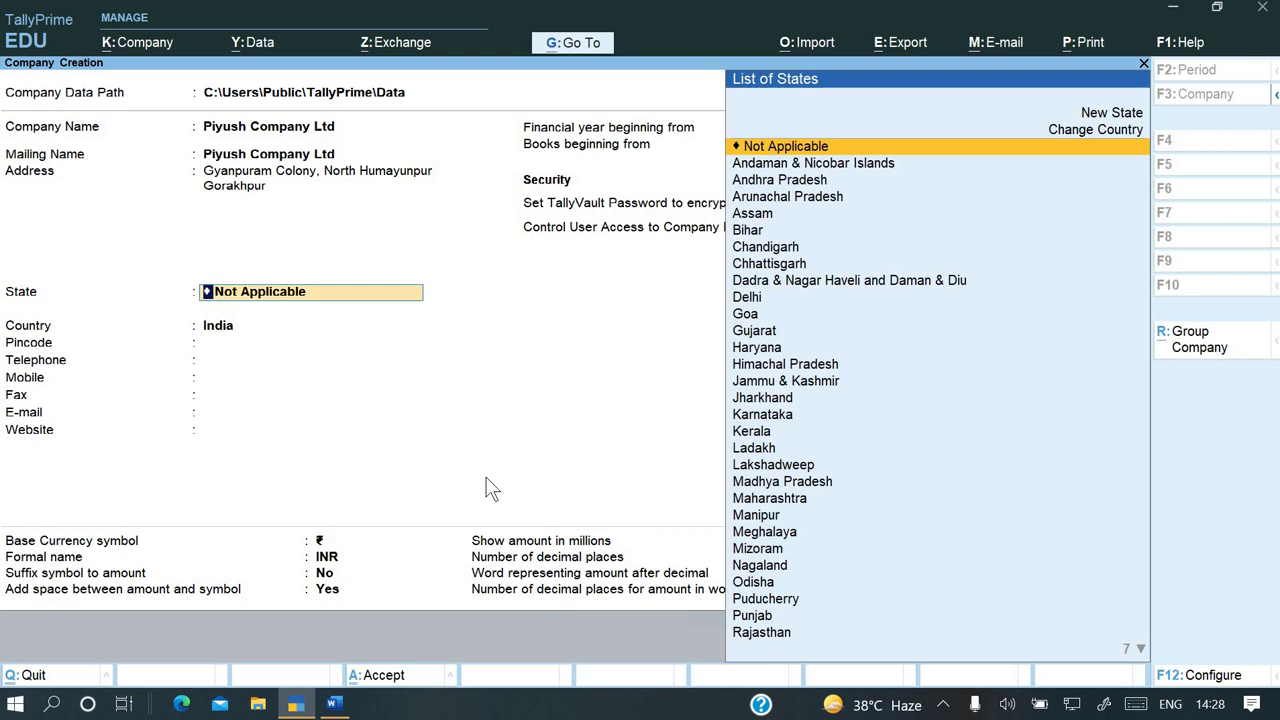
pyautogui.write('u')
pyautogui.press('Up')
pyautogui.press('Return')
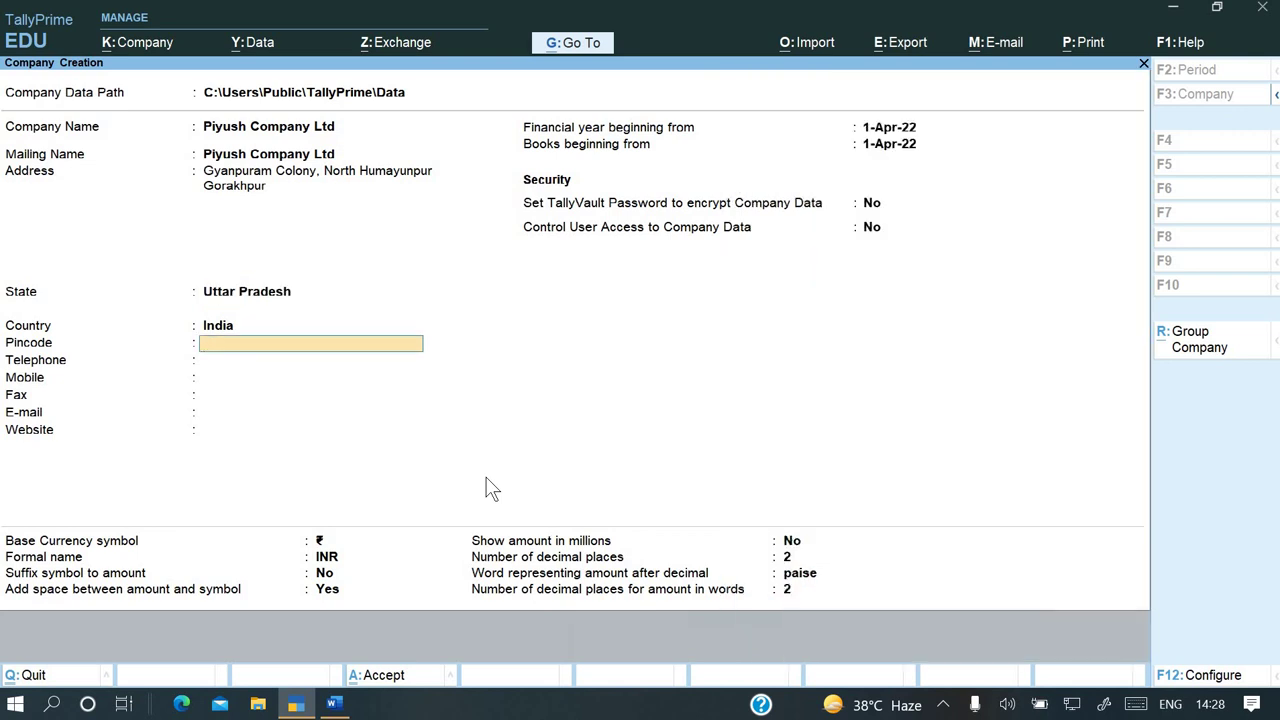
pyautogui.hotkey('alt', 'Tab')
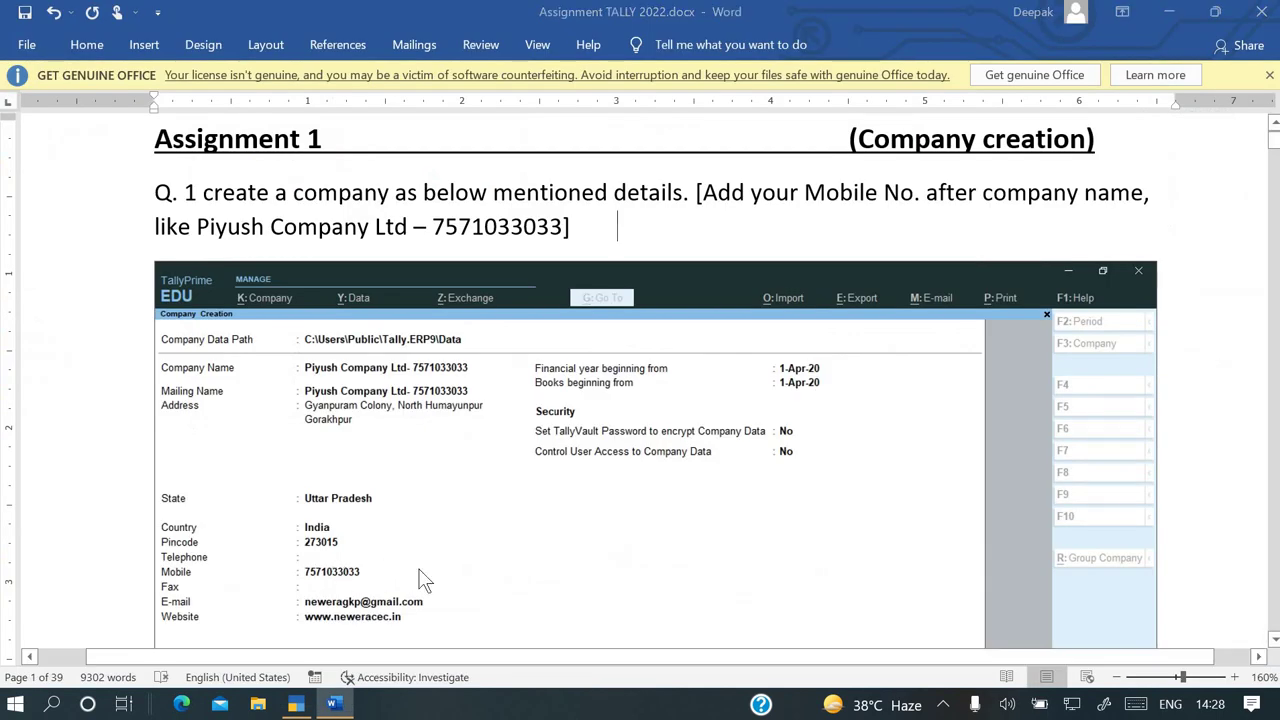
pyautogui.hotkey('alt', 'Tab')
pyautogui.write('2')
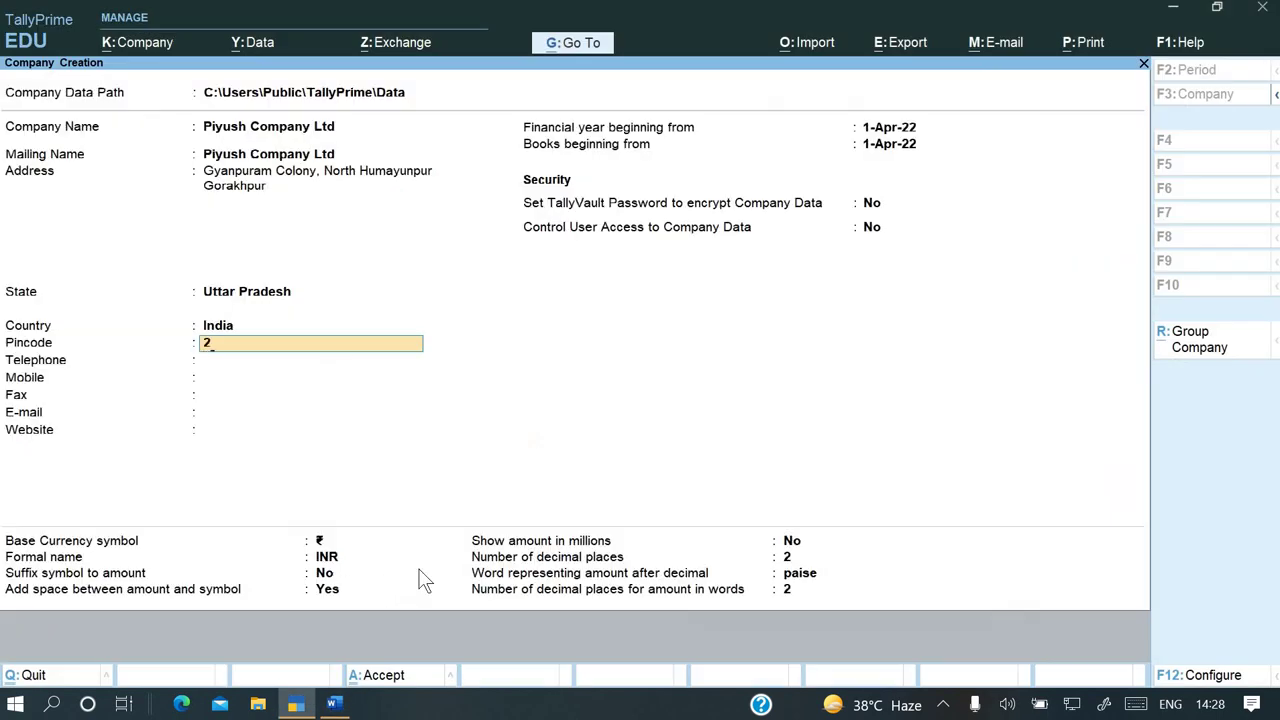
pyautogui.write('73015')
pyautogui.press('Return')
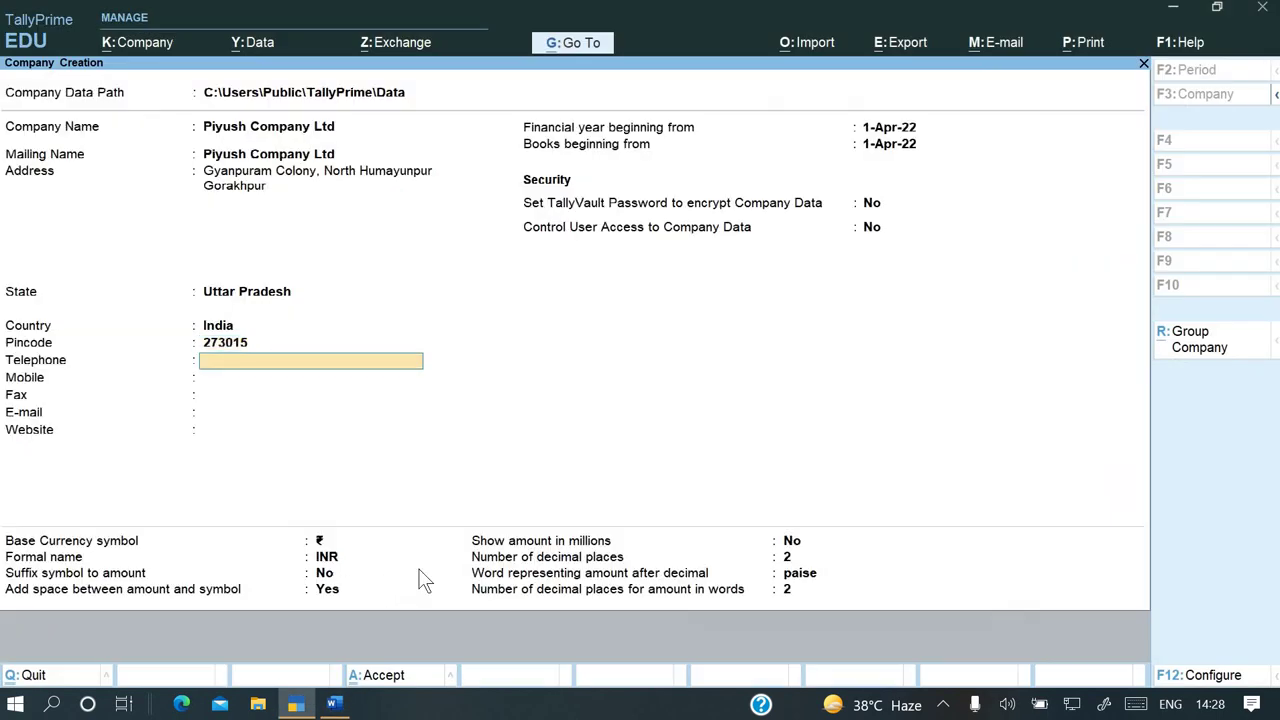
pyautogui.press('Return')
# Enter the company's mobile number from the assignment
pyautogui.hotkey('alt', 'Tab')
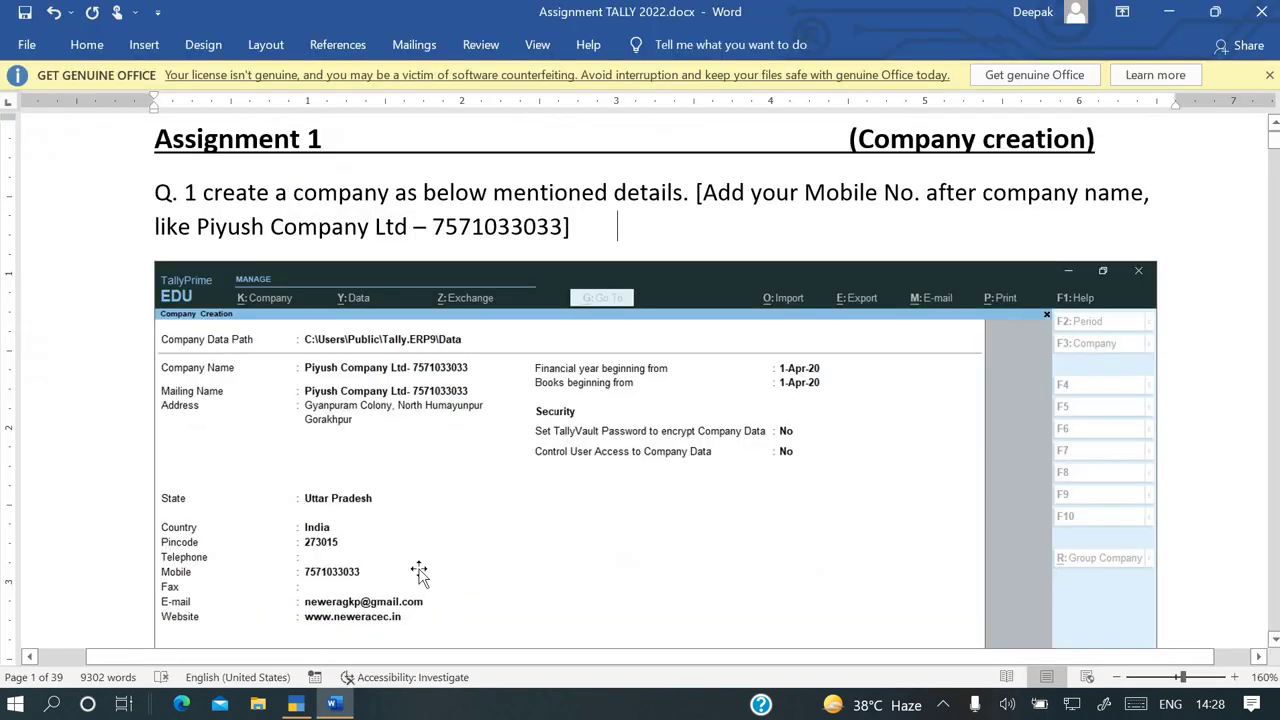
pyautogui.hotkey('alt', 'Tab')
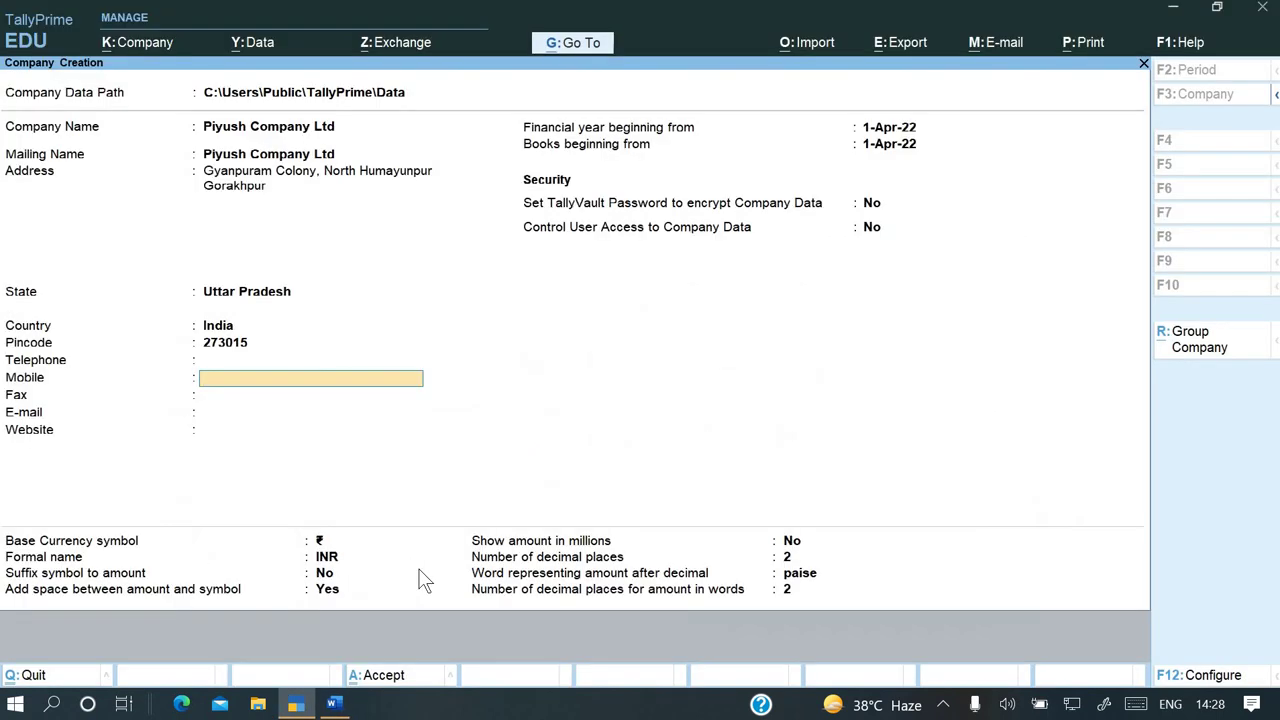
pyautogui.press('Return')
pyautogui.press('Return')
pyautogui.hotkey('alt', 'Tab')
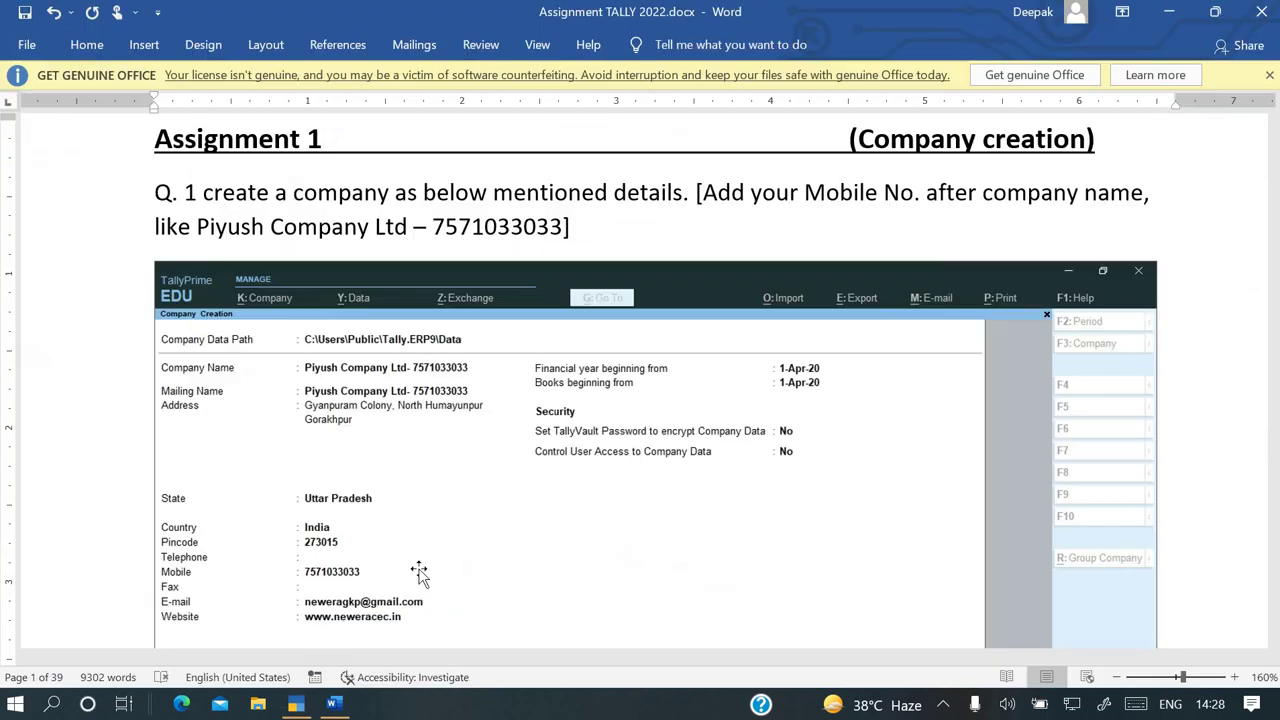
pyautogui.hotkey('alt', 'Tab')
pyautogui.press('Return')
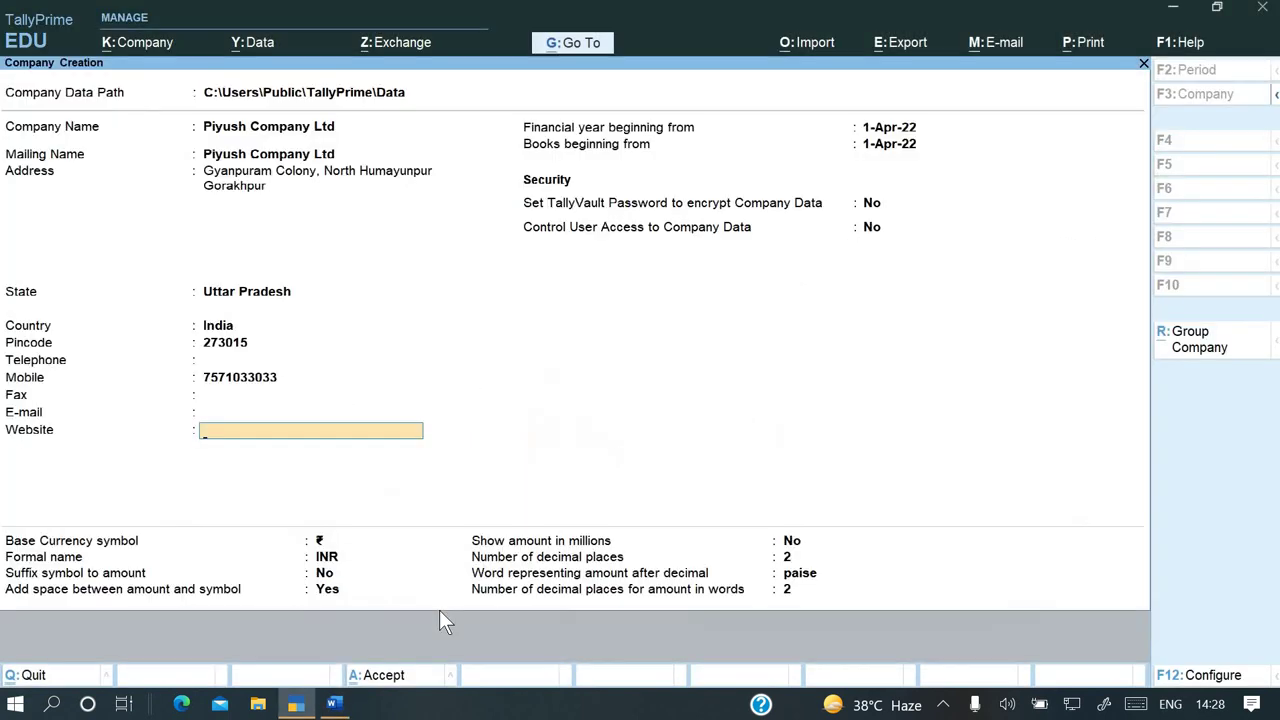
pyautogui.press('Up')
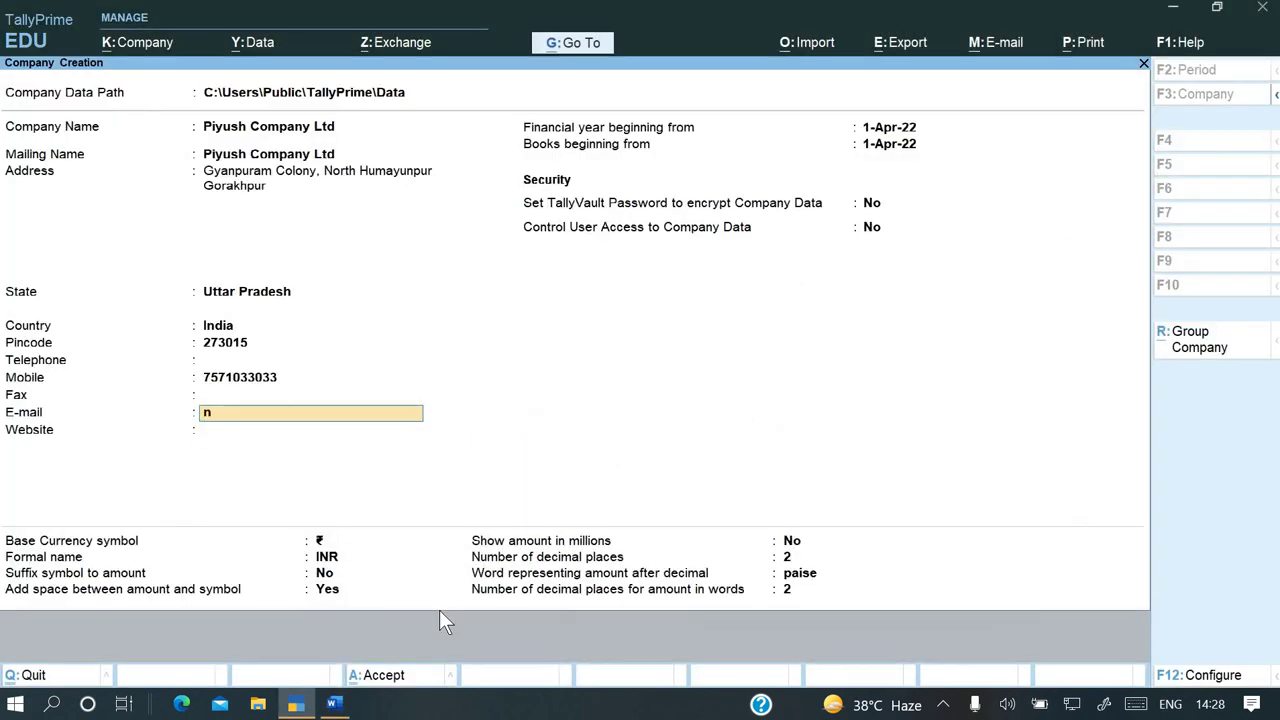
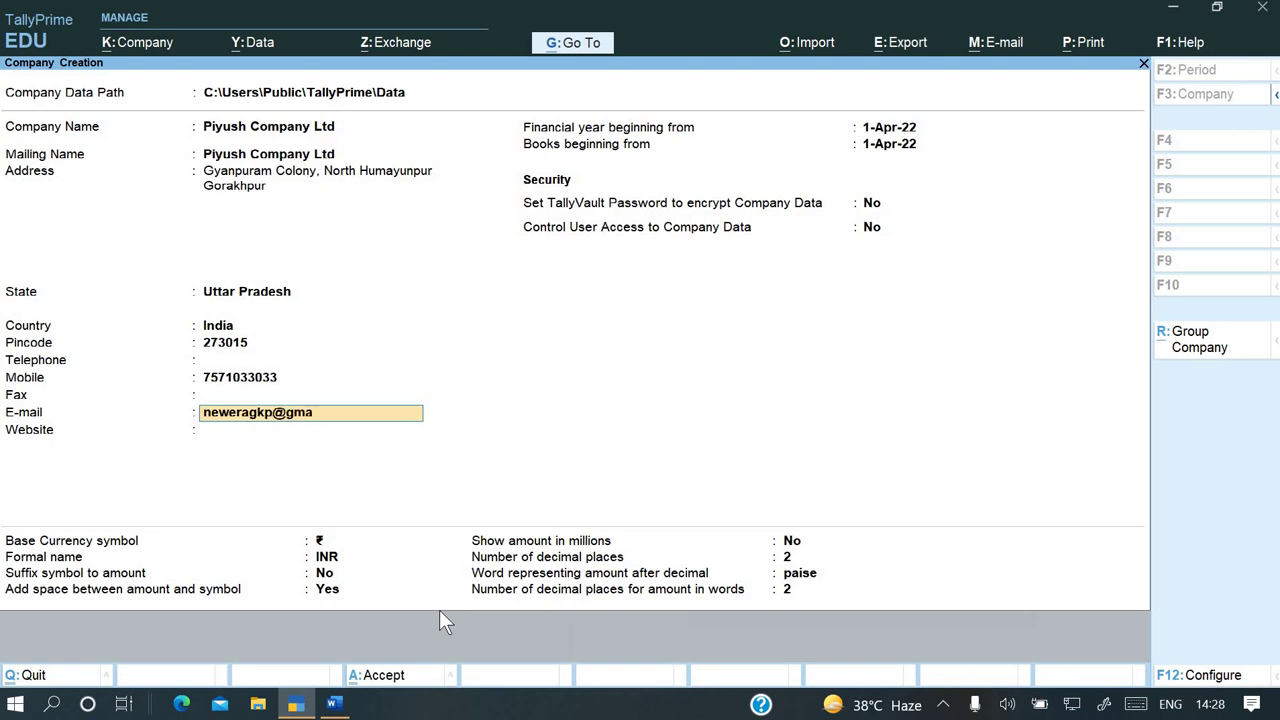
pyautogui.press('Return')
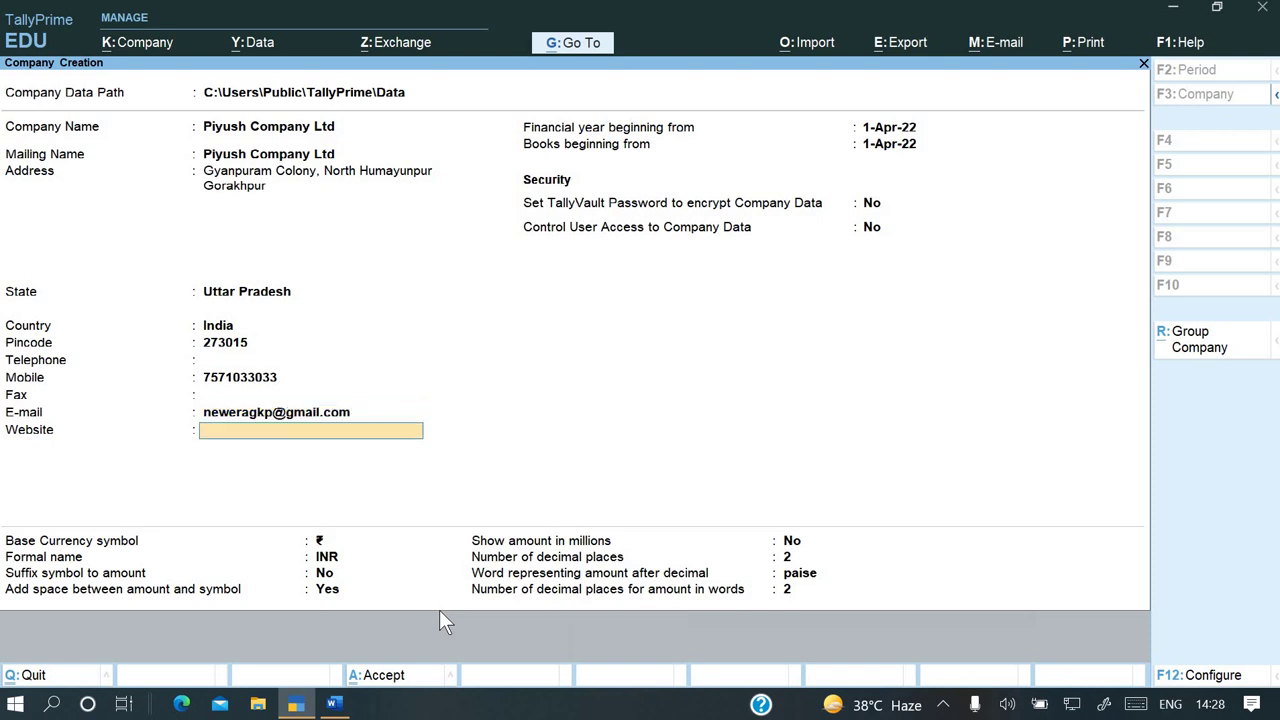
pyautogui.write('www.neweracec.in')
pyautogui.press('Return')
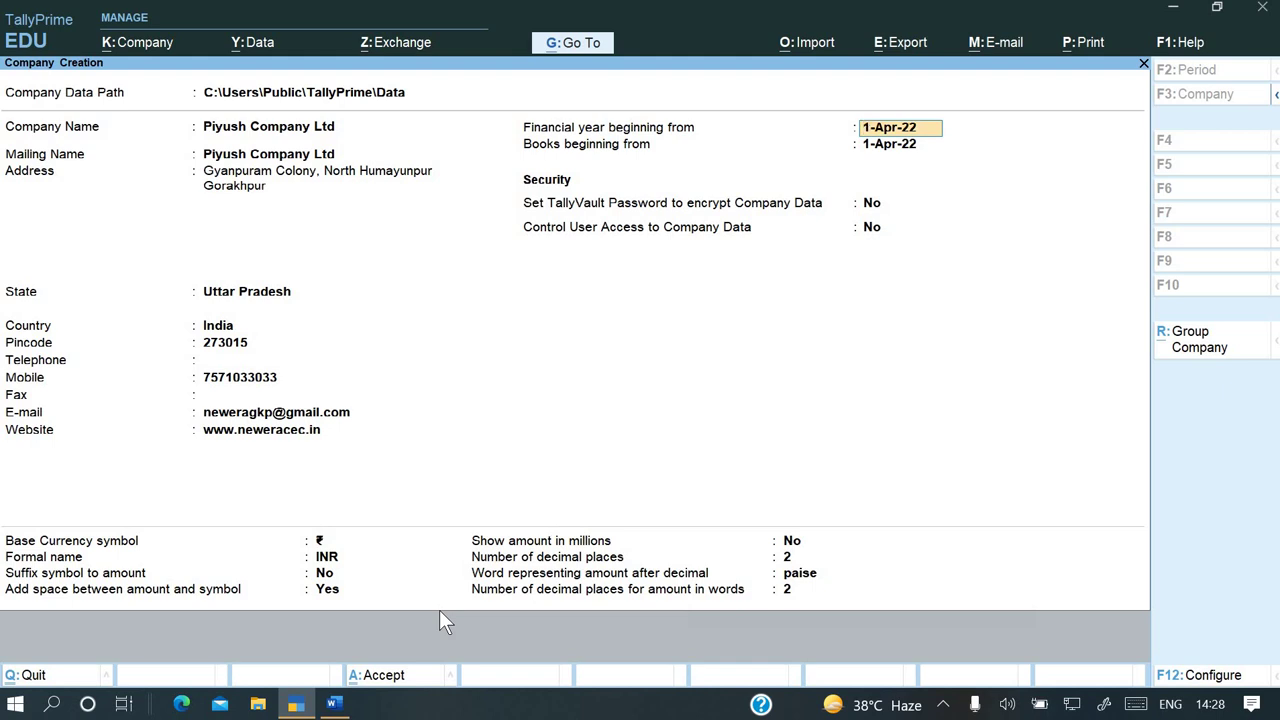
# Keep the 1-Apr-22 financial year and re-enter ₹ as the base currency symbol
pyautogui.hotkey('alt', 'Tab')
pyautogui.hotkey('alt', 'Tab')
pyautogui.press('Return')
pyautogui.press('Return')
pyautogui.press('Return')
pyautogui.press('Return')
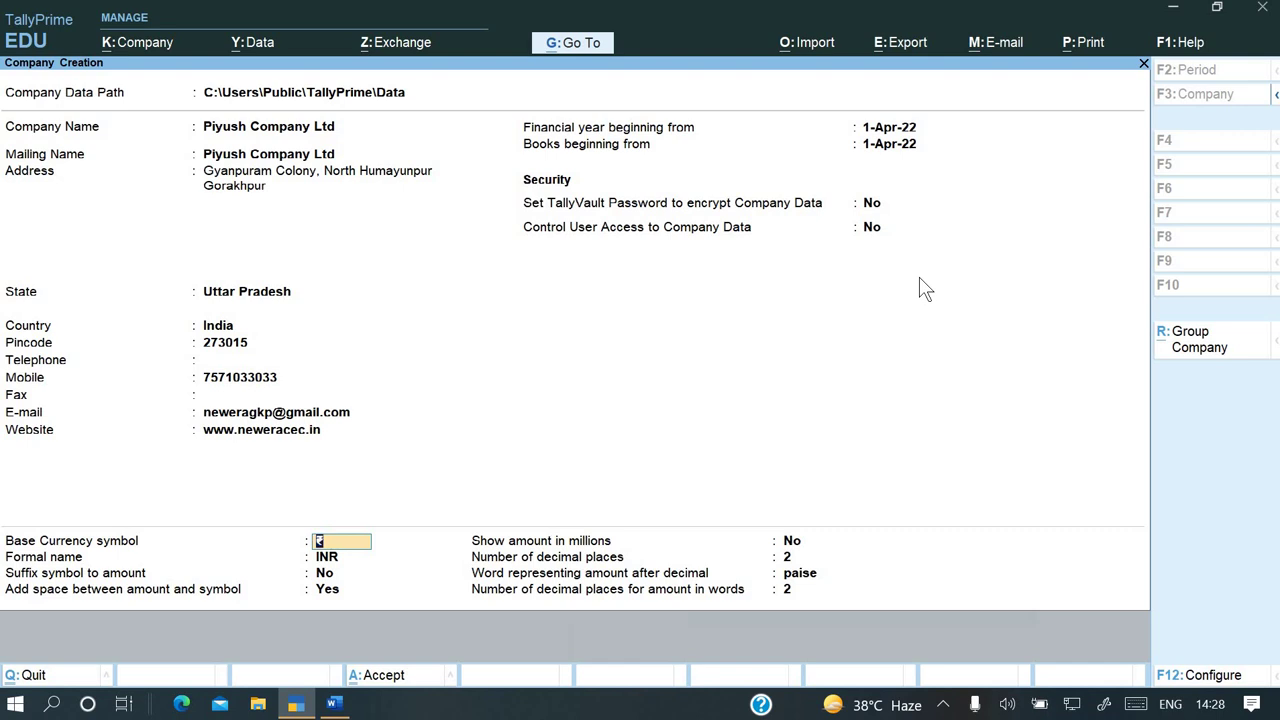
pyautogui.press('BackSpace')
pyautogui.press('ctrl')
pyautogui.hotkey('ctrl', '4')
pyautogui.press('Return')
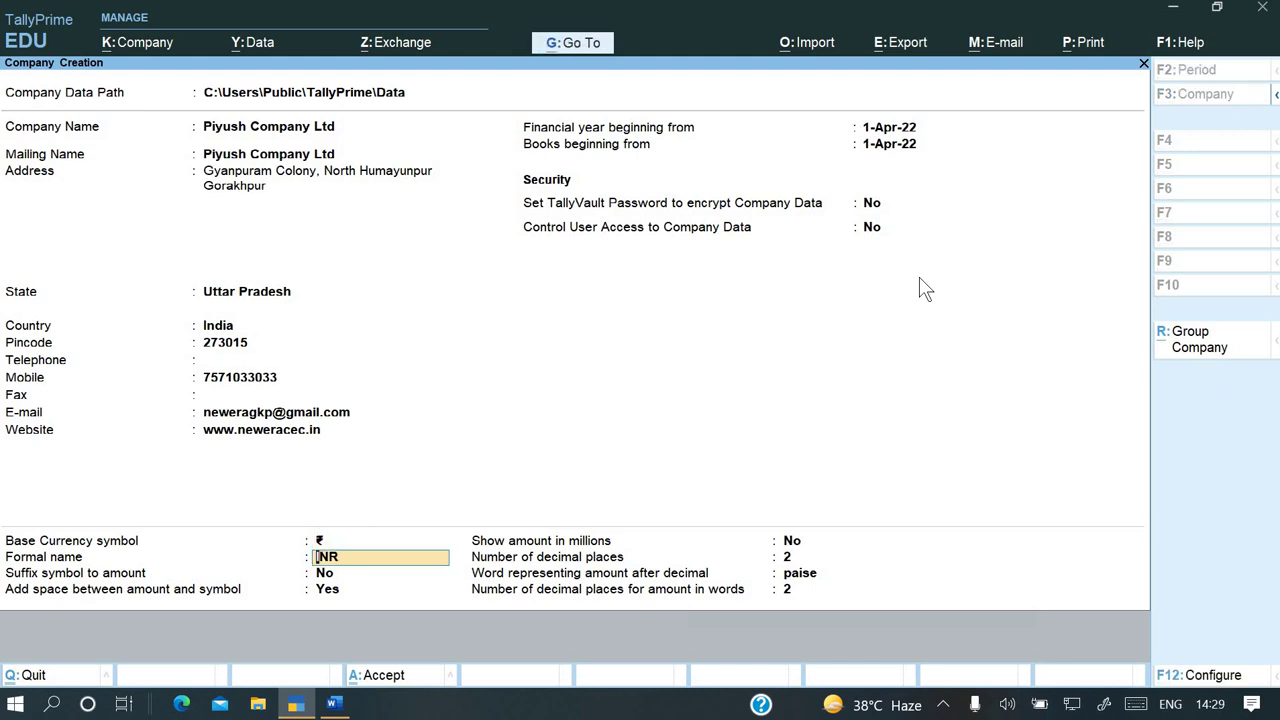
pyautogui.press('Return')
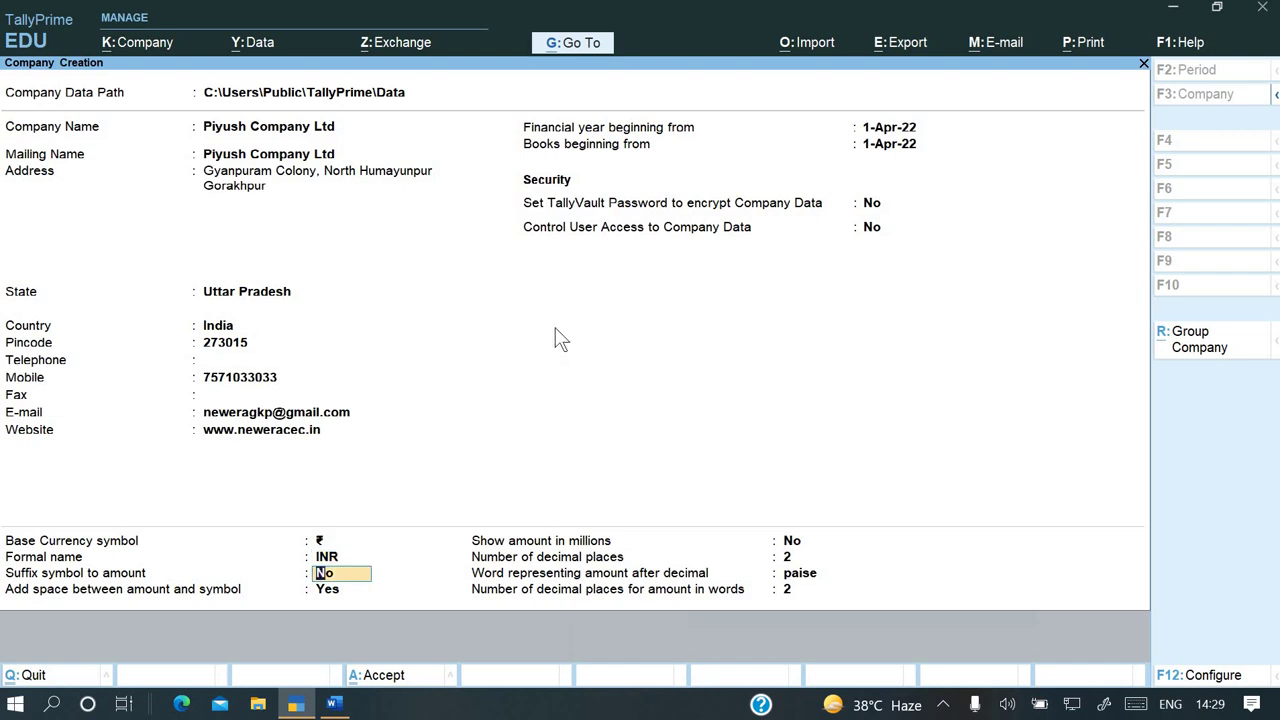
# Step through the remaining currency settings, keeping their default values
pyautogui.click(337, 588)
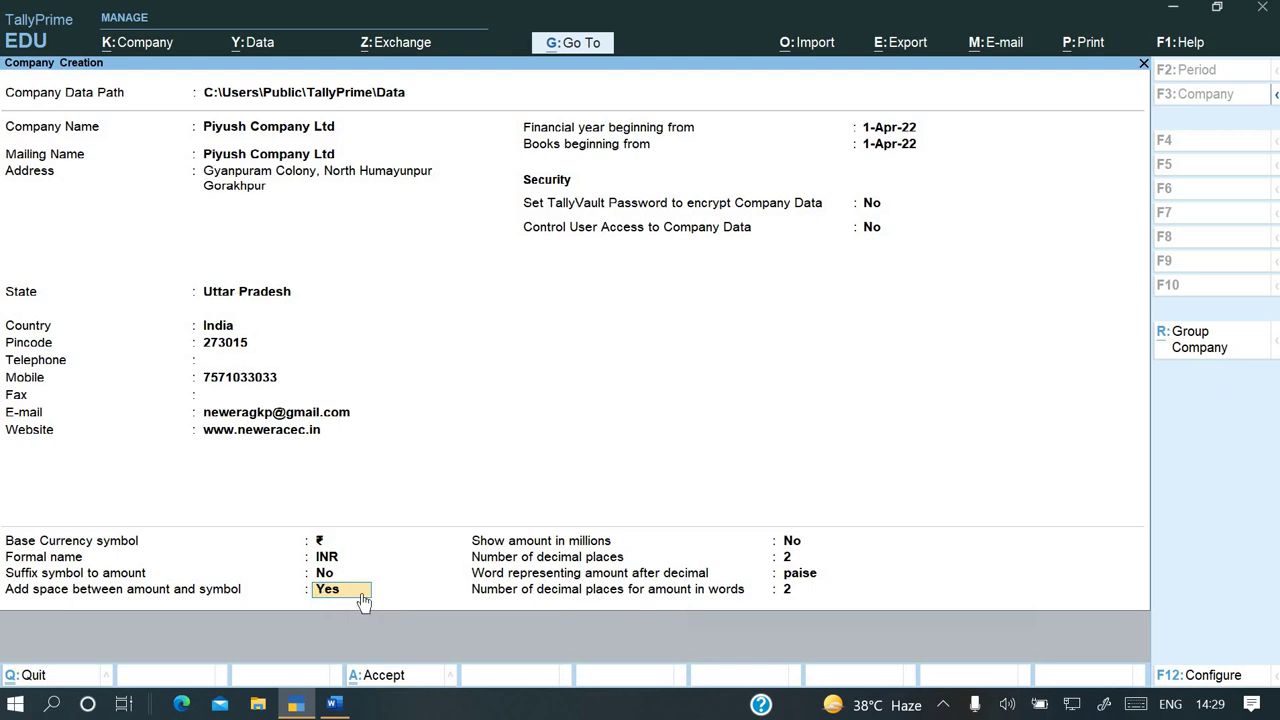
pyautogui.press('Return')
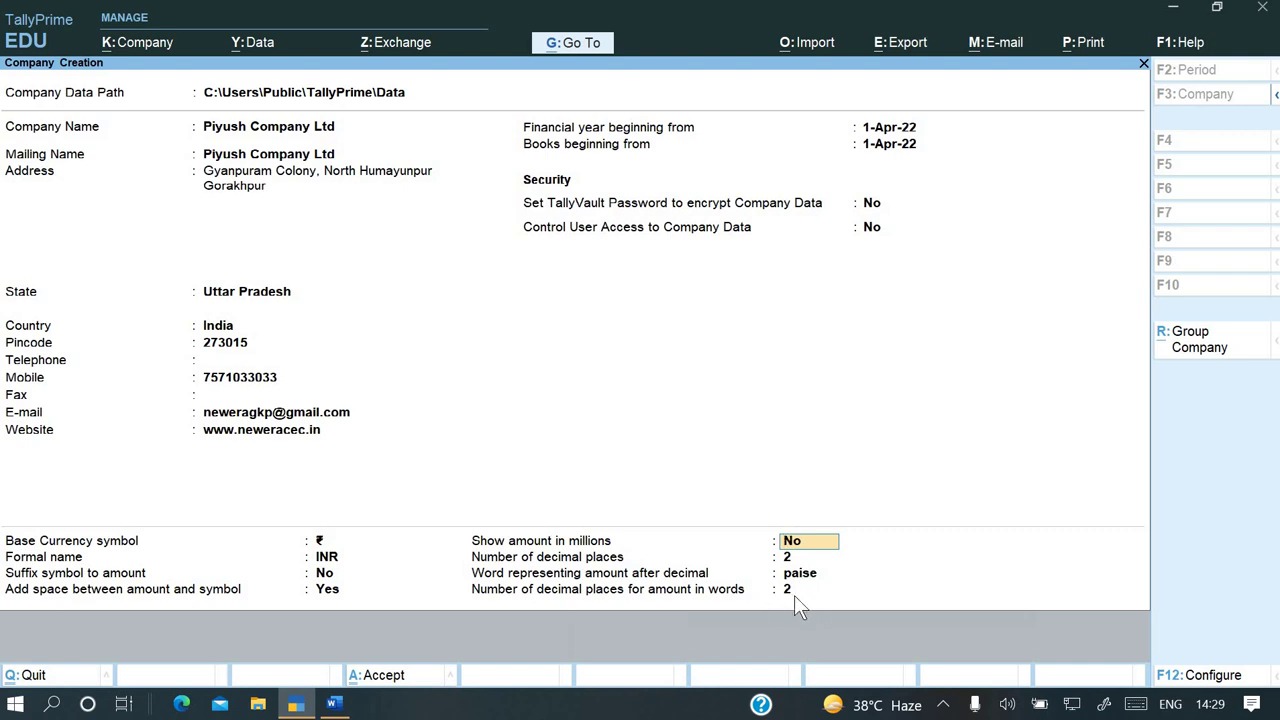
pyautogui.press('Return')
pyautogui.press('Return')
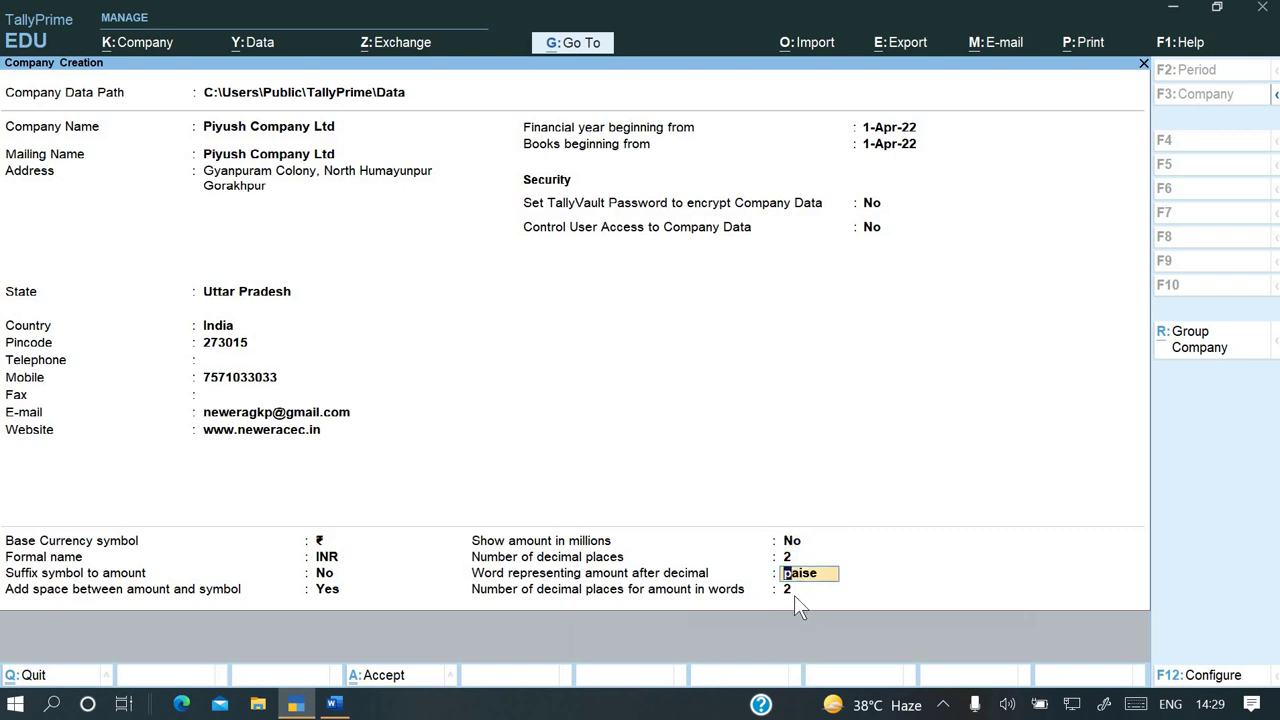
pyautogui.press('Return')
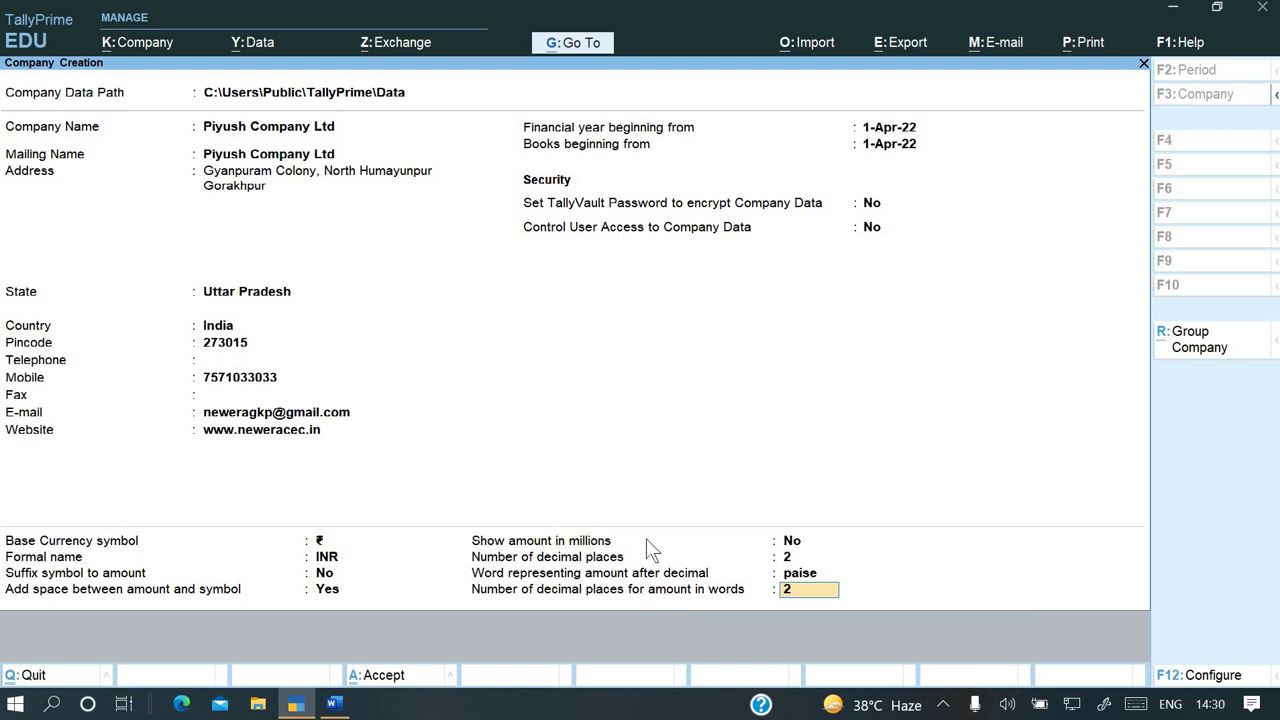
pyautogui.press('F12')
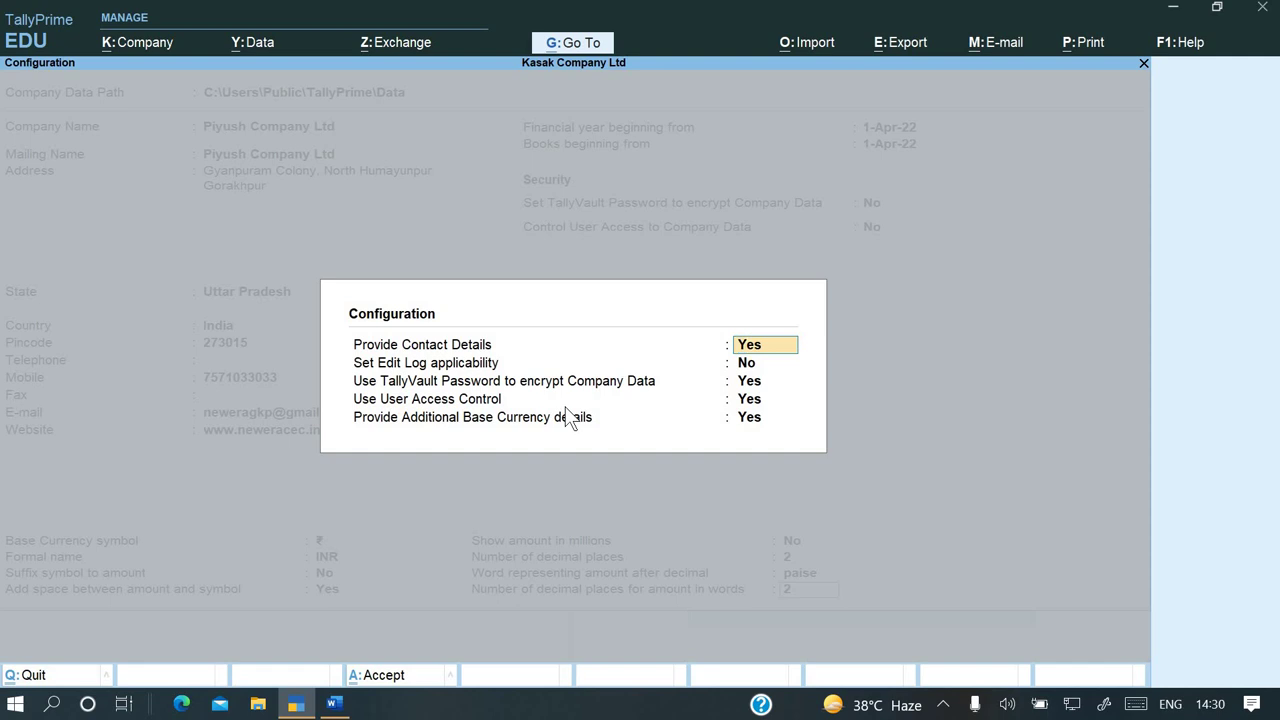
# Set the contact details, TallyVault and user-access configuration options to No
pyautogui.press('Return')
pyautogui.press('Return')
pyautogui.press('Return')
pyautogui.press('Return')
pyautogui.press('Return')
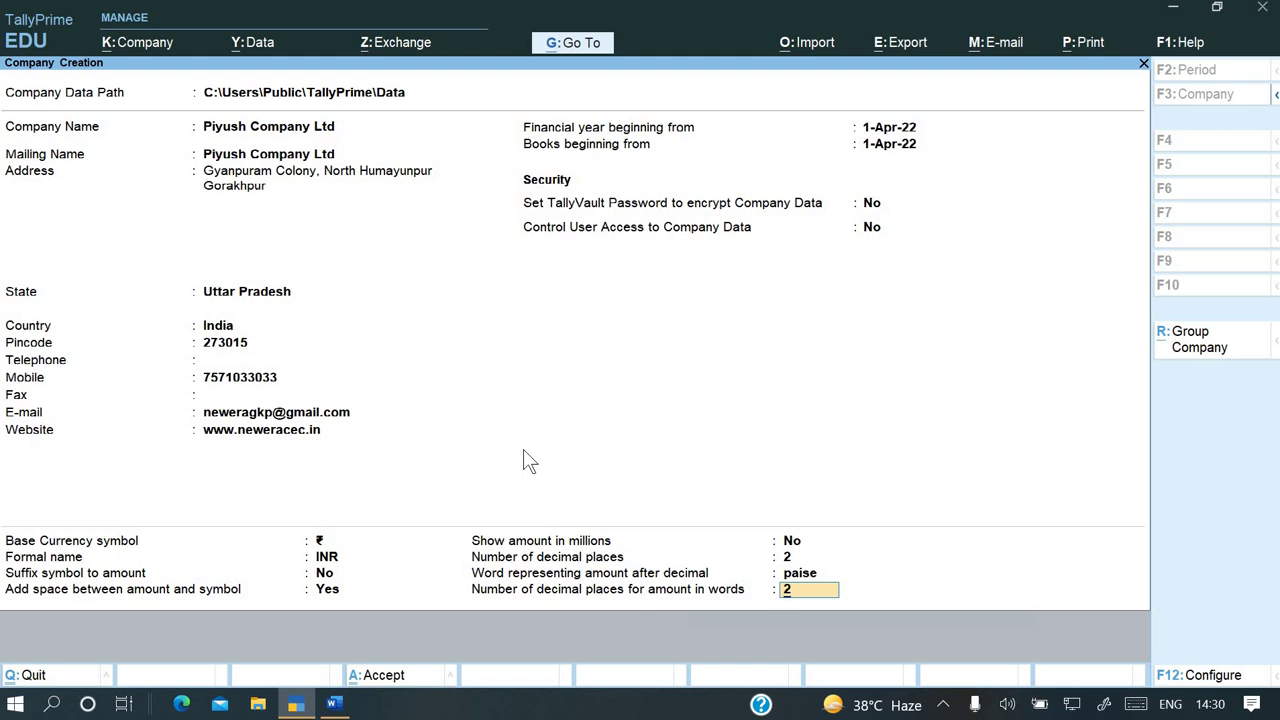
pyautogui.press('Up')
pyautogui.press('Up')
pyautogui.press('Up')
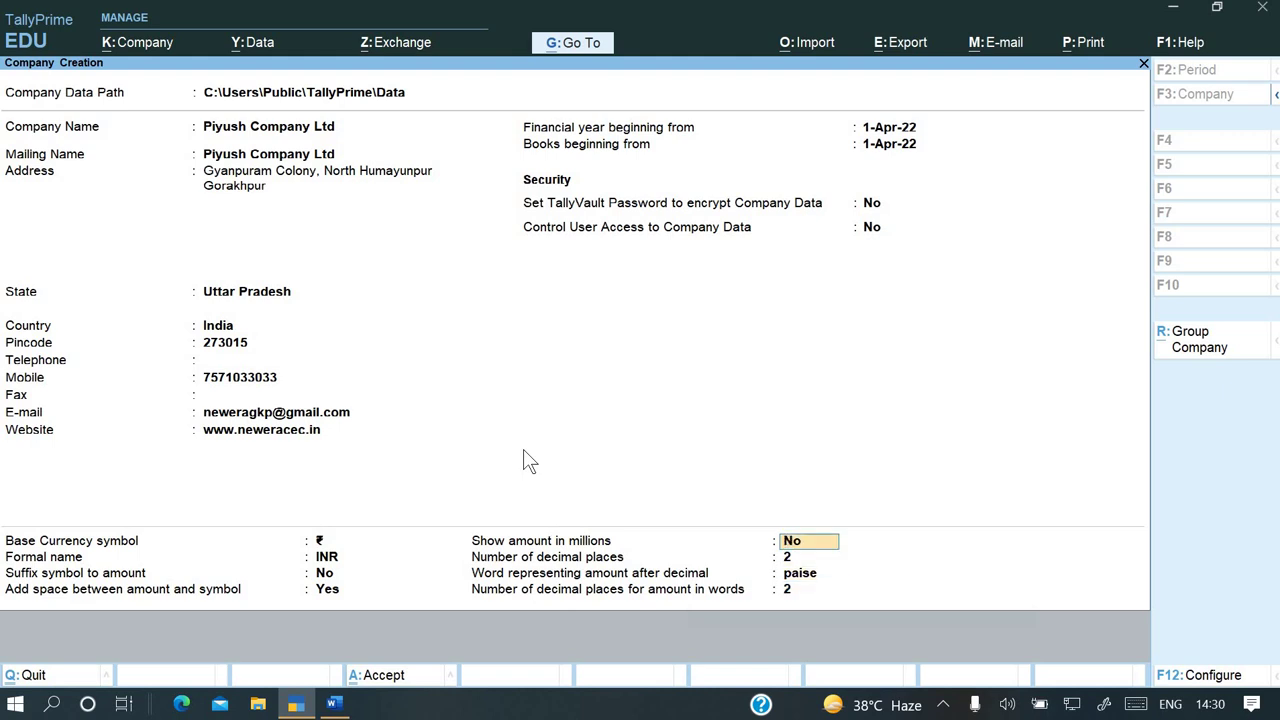
pyautogui.press('F12')
pyautogui.press('Return')
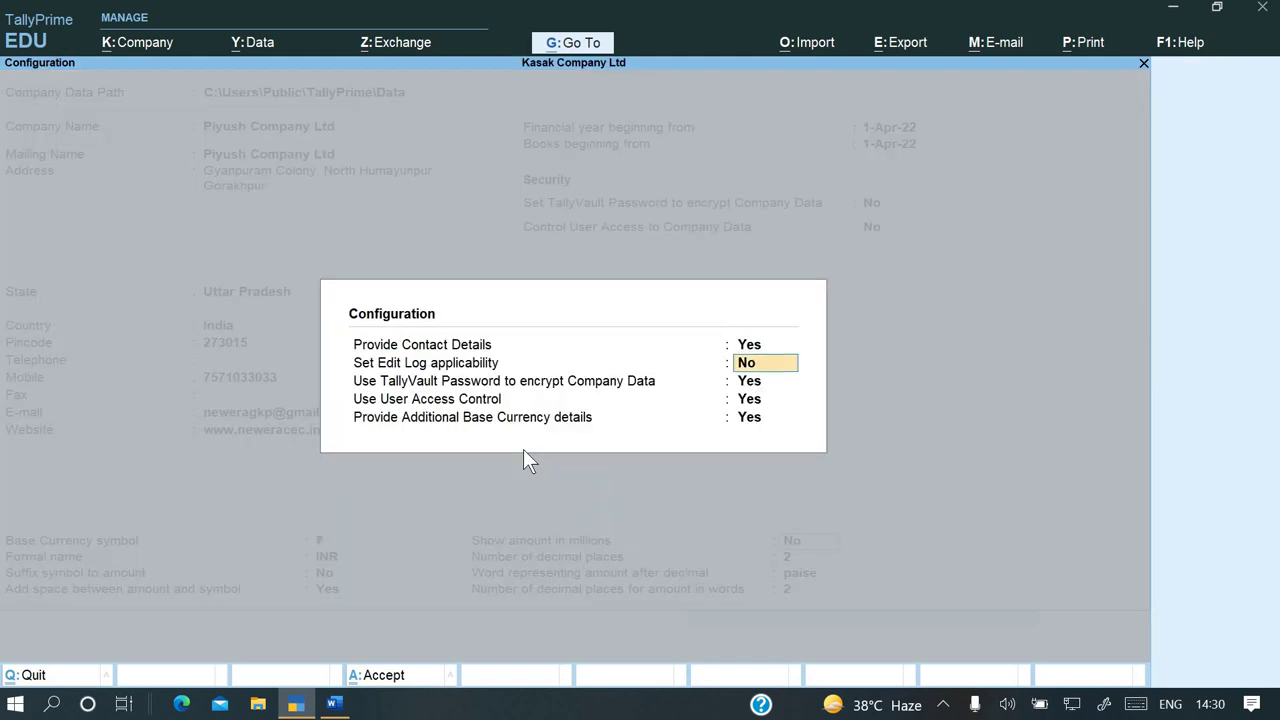
pyautogui.press('Up')
pyautogui.write('n')
pyautogui.press('Return')
pyautogui.press('Return')
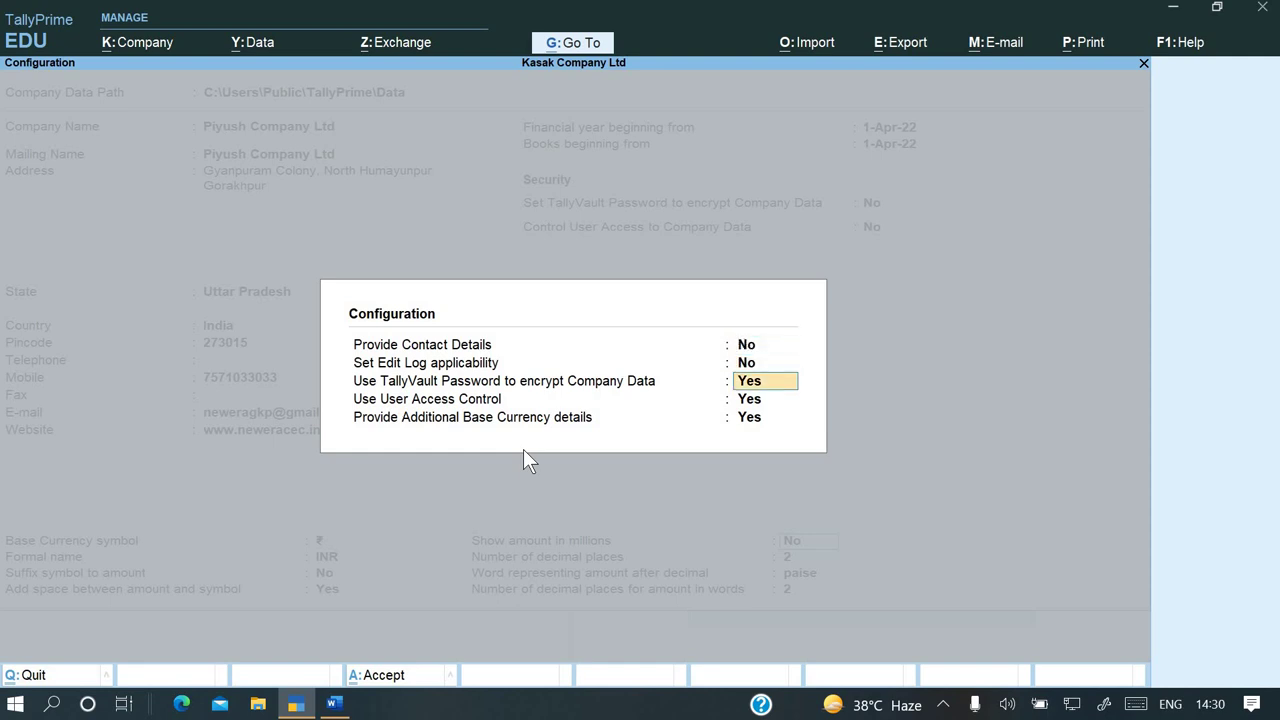
pyautogui.write('n')
pyautogui.press('Return')
pyautogui.write('n')
pyautogui.press('Return')
pyautogui.write('n')
pyautogui.press('Return')
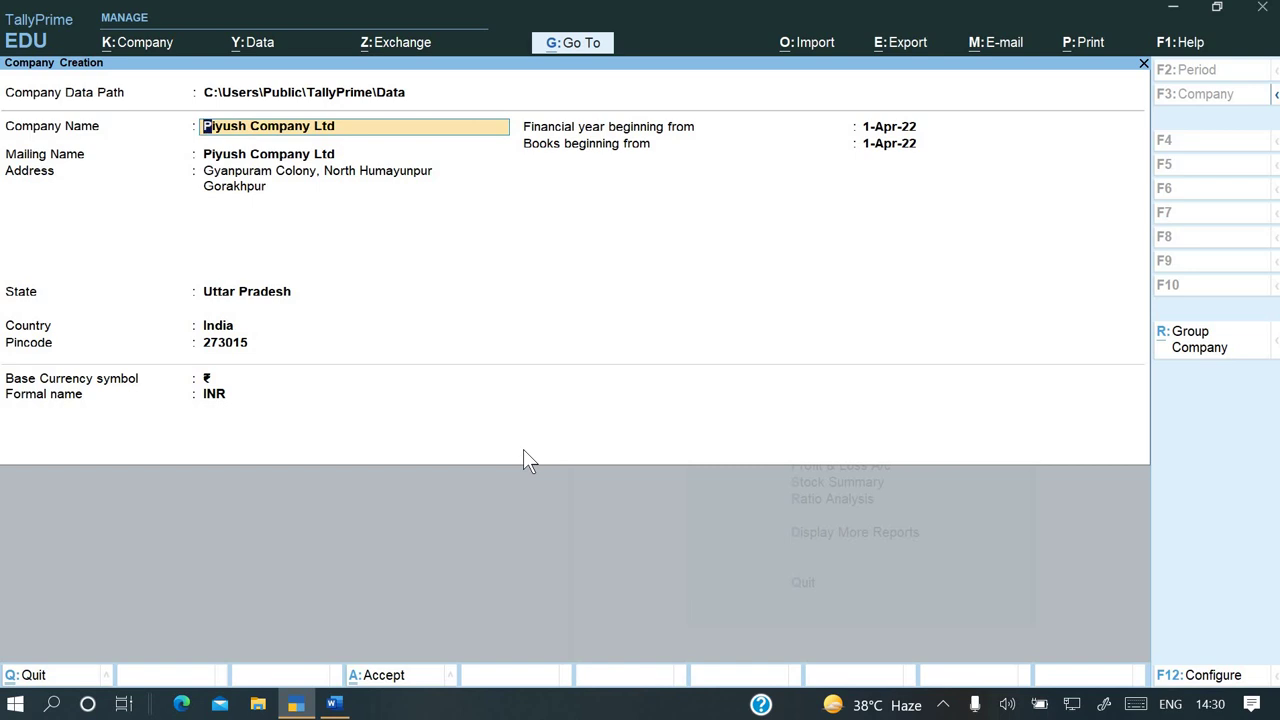
# Switch those configuration options back to Yes and step down the Company Creation fields
pyautogui.press('F12')
pyautogui.write('y')
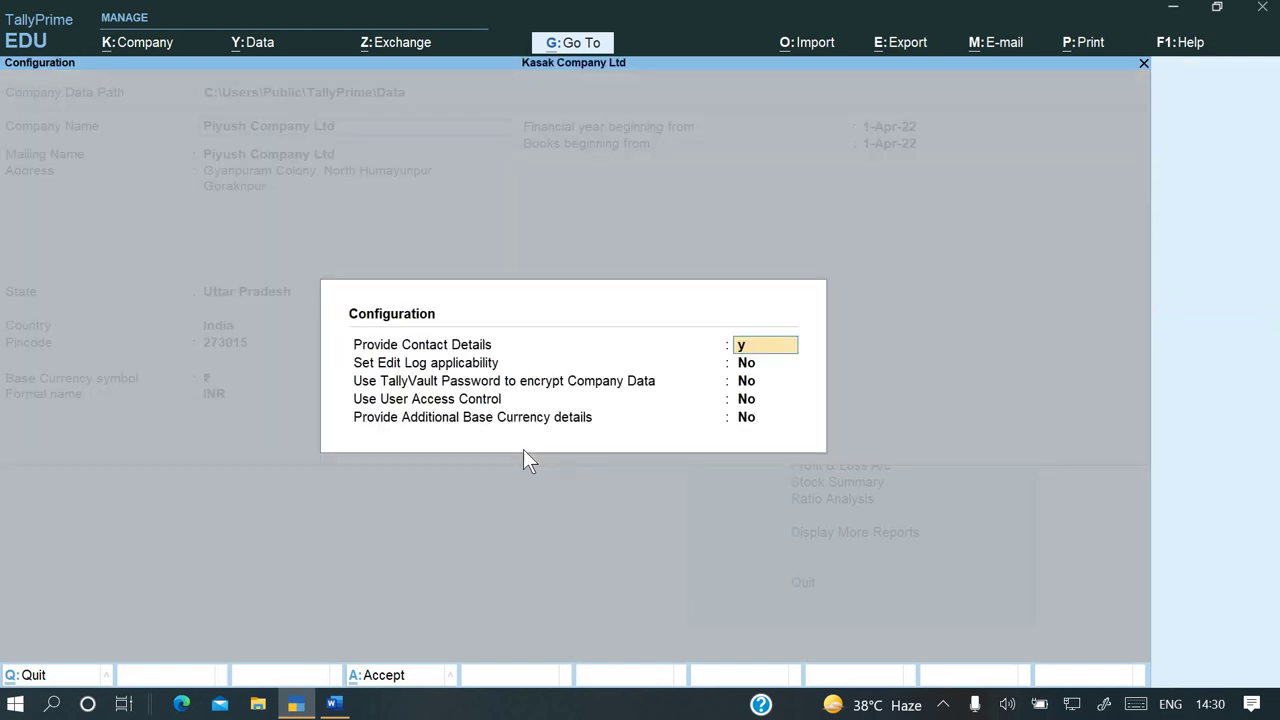
pyautogui.press('Return')
pyautogui.press('Return')
pyautogui.write('y')
pyautogui.press('Return')
pyautogui.write('y')
pyautogui.press('Return')
pyautogui.write('y')
pyautogui.press('Return')
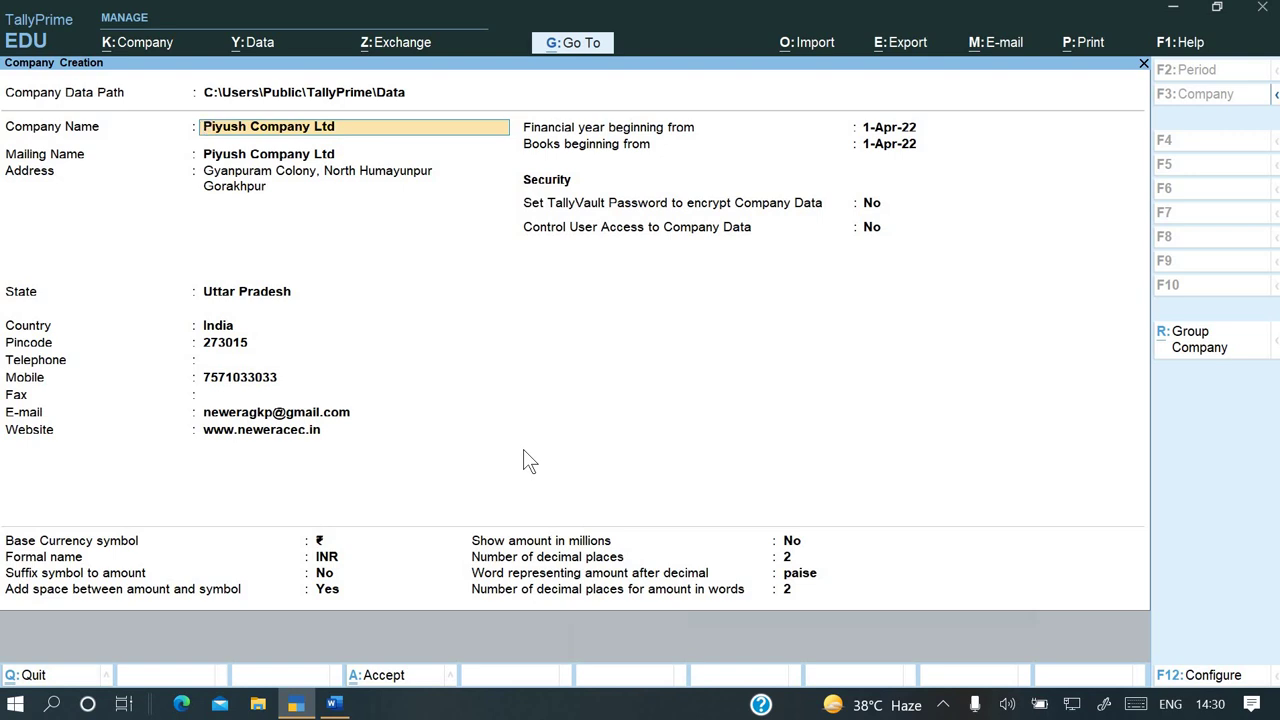
pyautogui.press('Return')
pyautogui.press('Return')
pyautogui.press('Return')
pyautogui.press('Return')
pyautogui.press('Return')
pyautogui.press('Return')
pyautogui.press('Return')
pyautogui.press('Return')
pyautogui.press('Return')
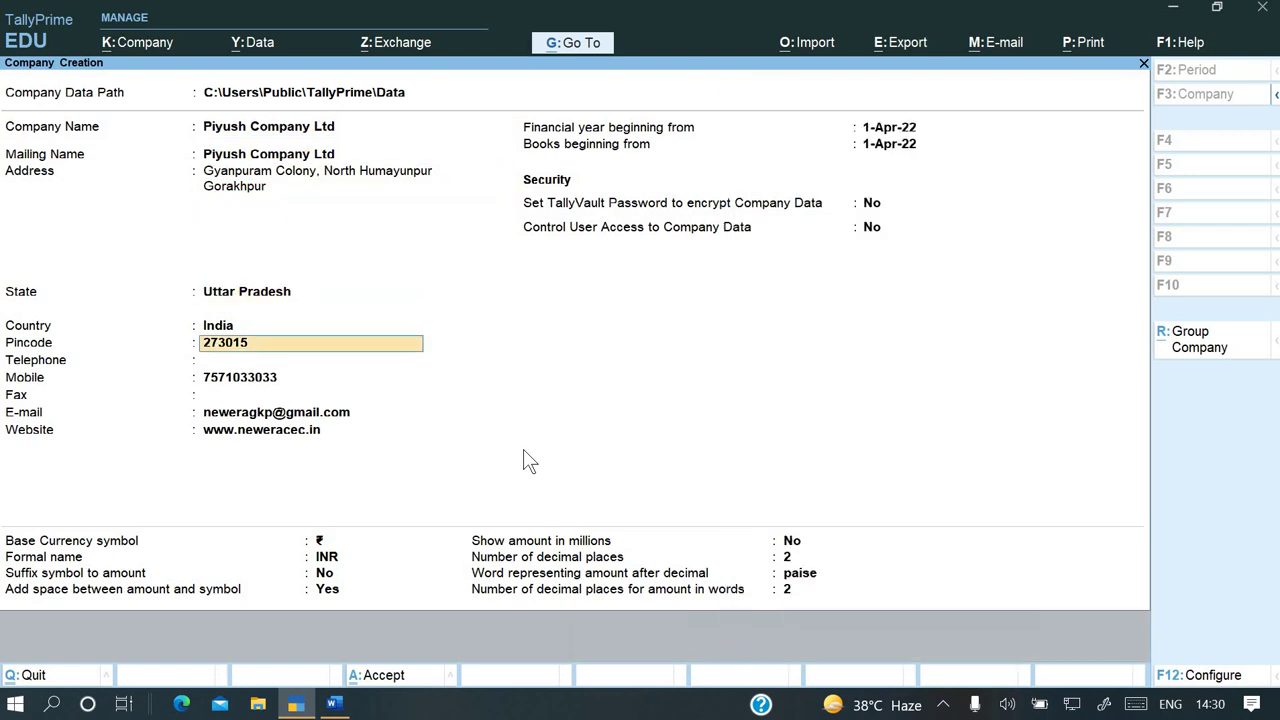
pyautogui.press('Return')
pyautogui.press('Return')
pyautogui.press('Return')
pyautogui.press('Return')
pyautogui.press('Return')
pyautogui.press('Return')
pyautogui.press('Return')
pyautogui.press('Return')
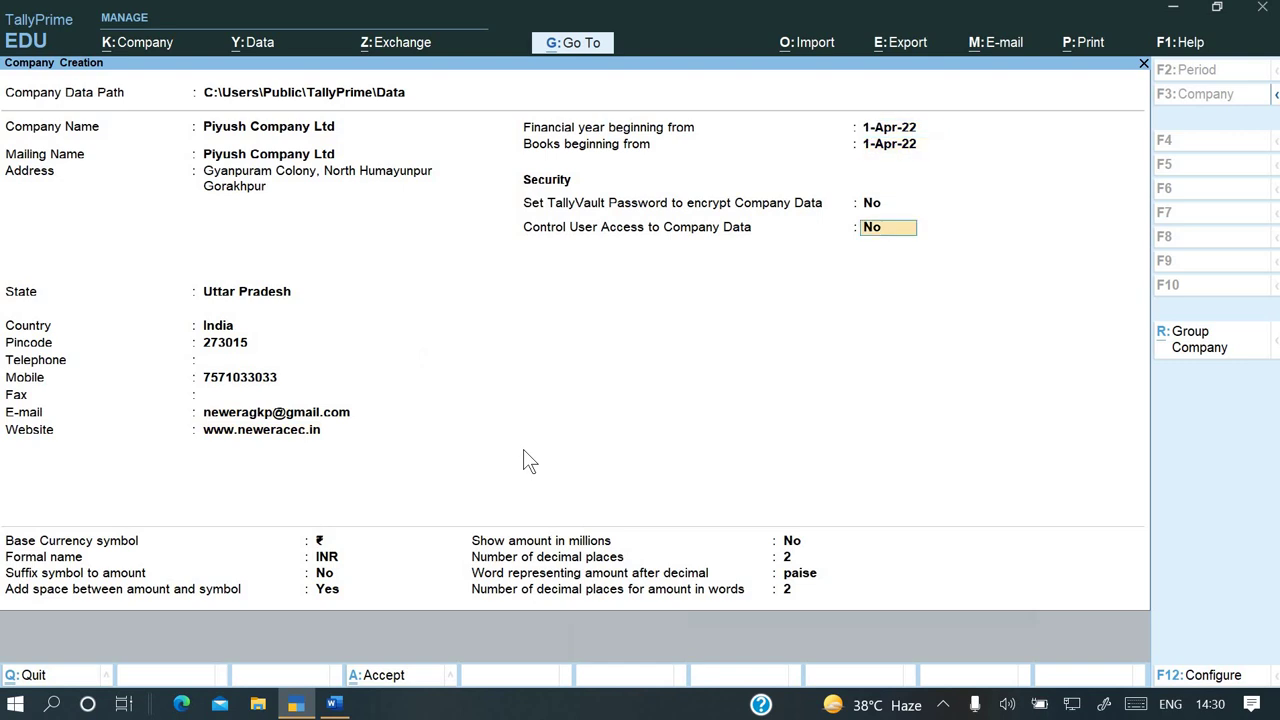
# Accept the company and set Enable Goods and Services Tax (GST) to No
pyautogui.press('Return')
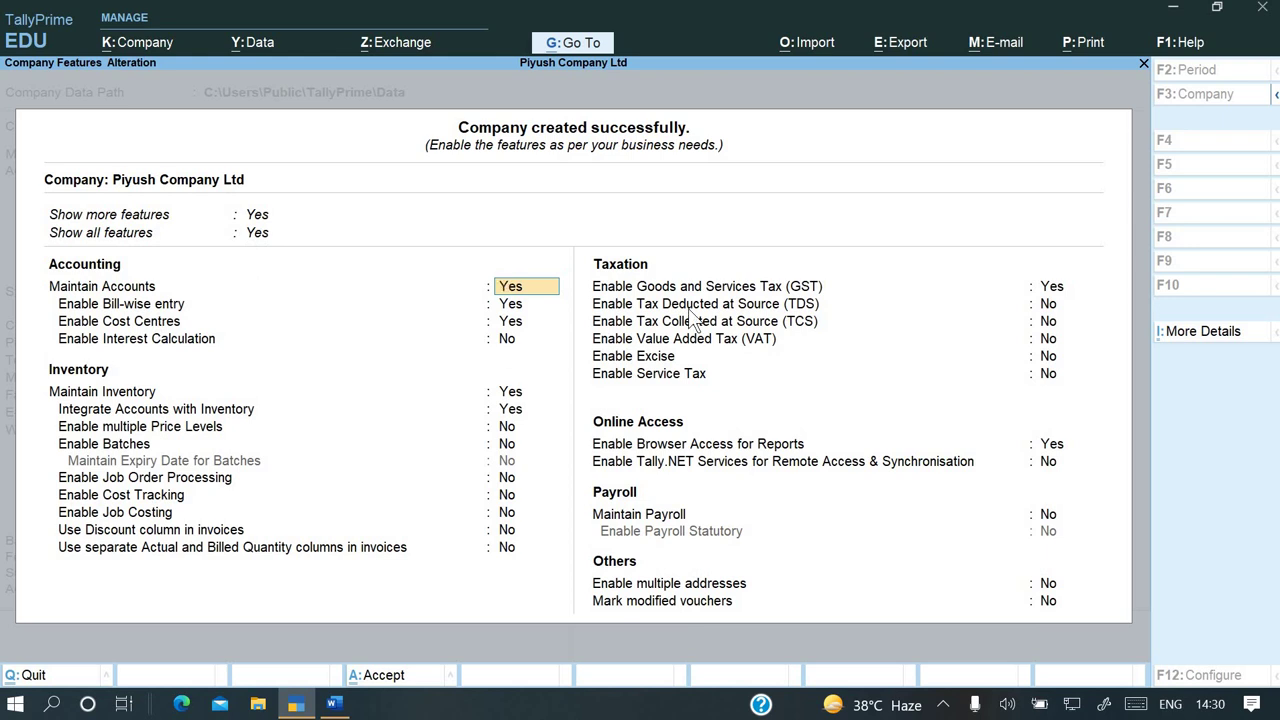
pyautogui.press('Return')
pyautogui.press('Return')
pyautogui.press('Return')
pyautogui.press('Return')
pyautogui.press('Return')
pyautogui.press('Return')
pyautogui.press('Return')
pyautogui.press('Return')
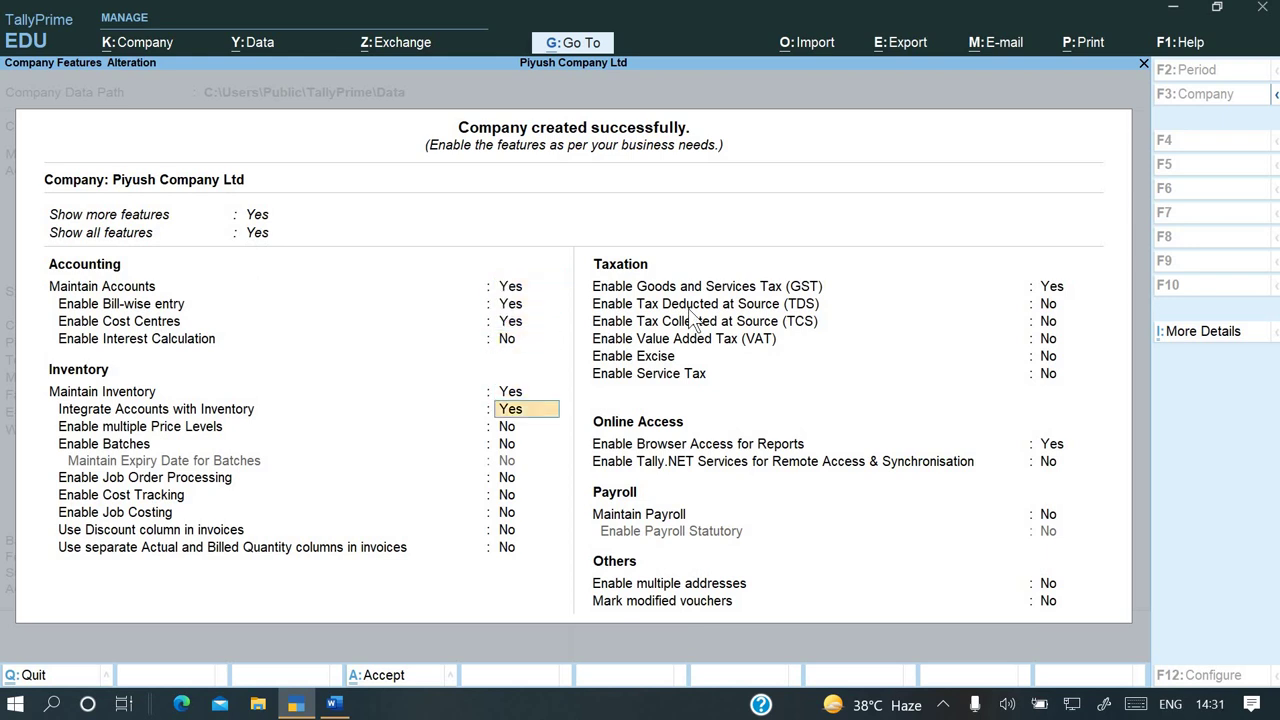
pyautogui.press('Return')
pyautogui.press('Return')
pyautogui.press('Return')
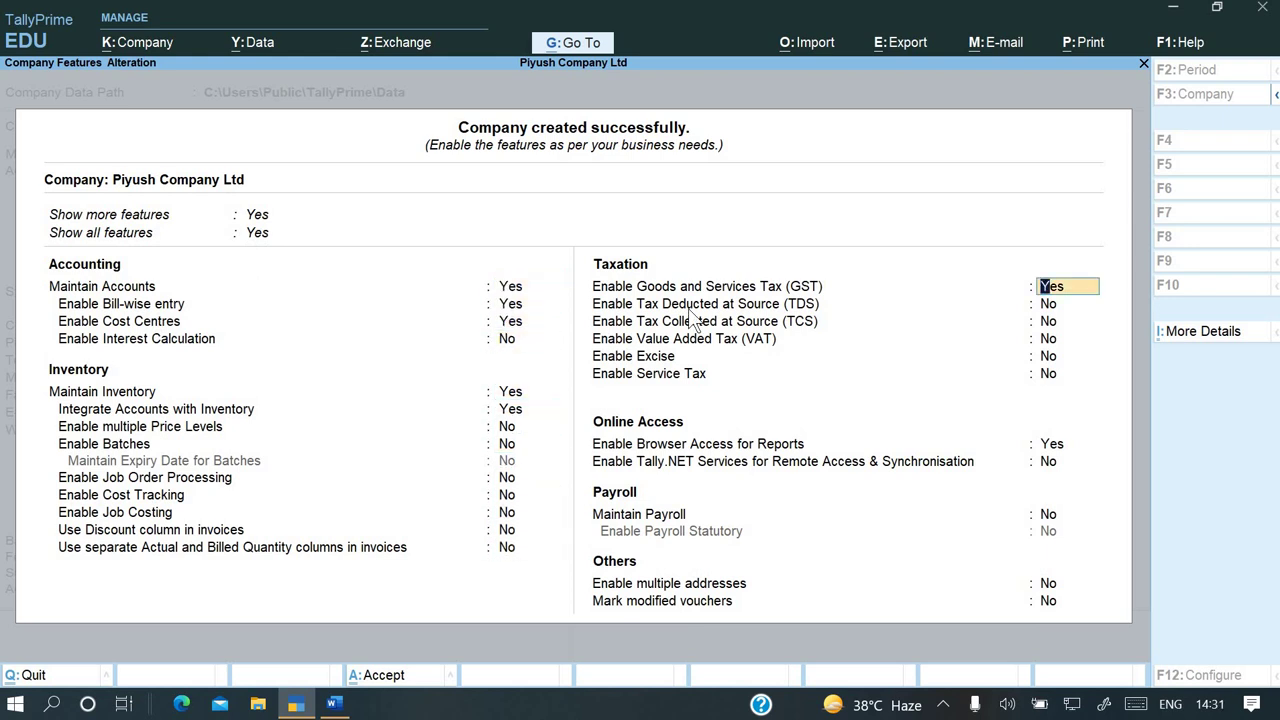
pyautogui.write('n')
pyautogui.press('Return')
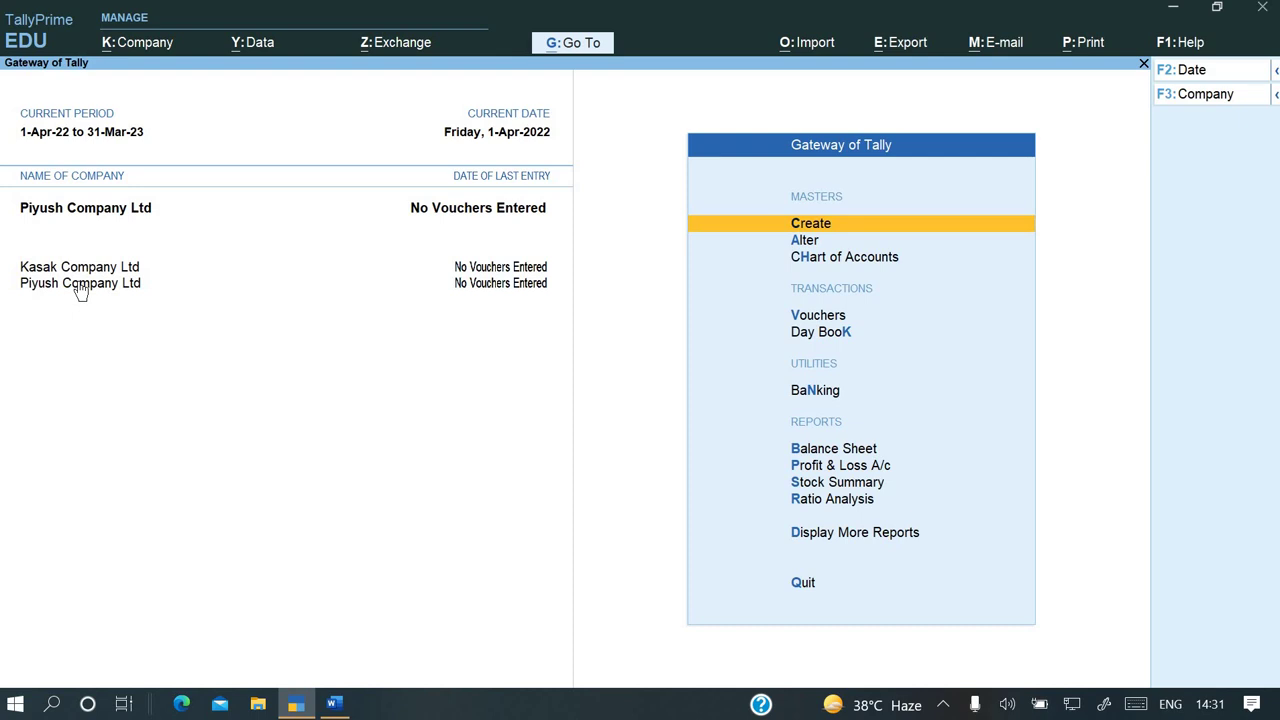
# Shut the newly created Piyush Company Ltd
pyautogui.hotkey('alt', 'k')
pyautogui.press('Down')
pyautogui.press('Down')
pyautogui.press('Down')
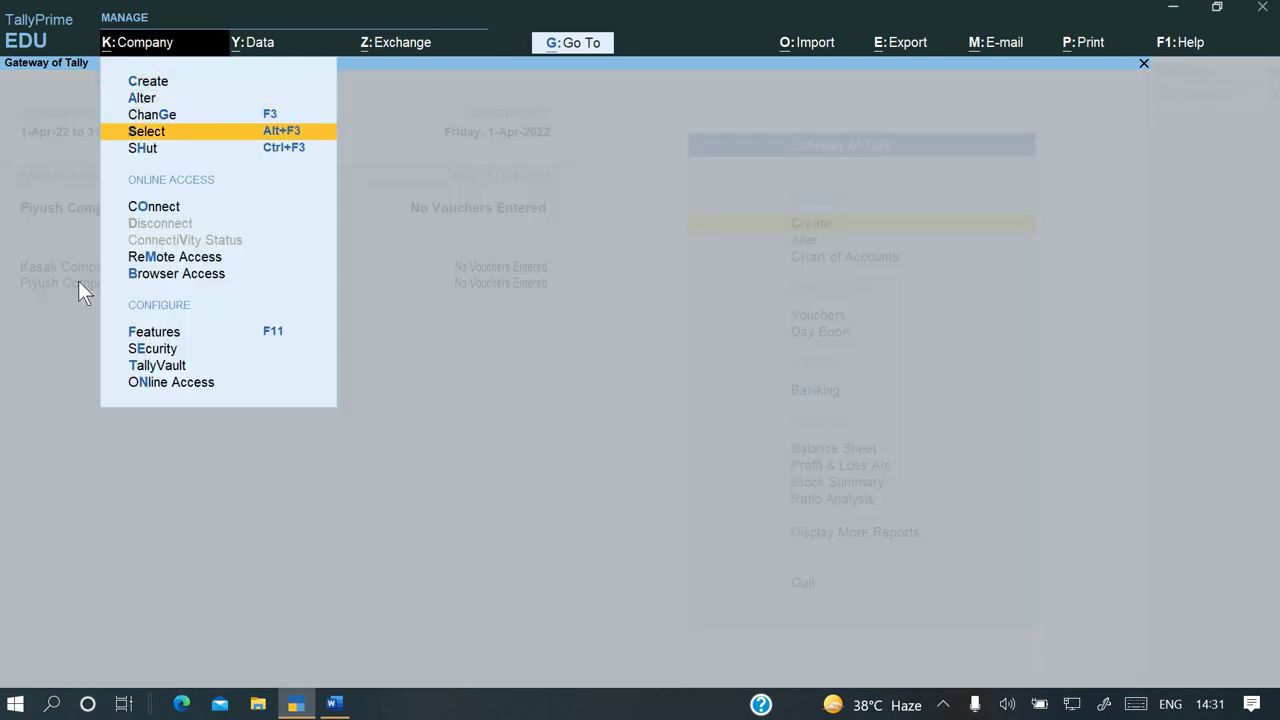
pyautogui.press('Down')
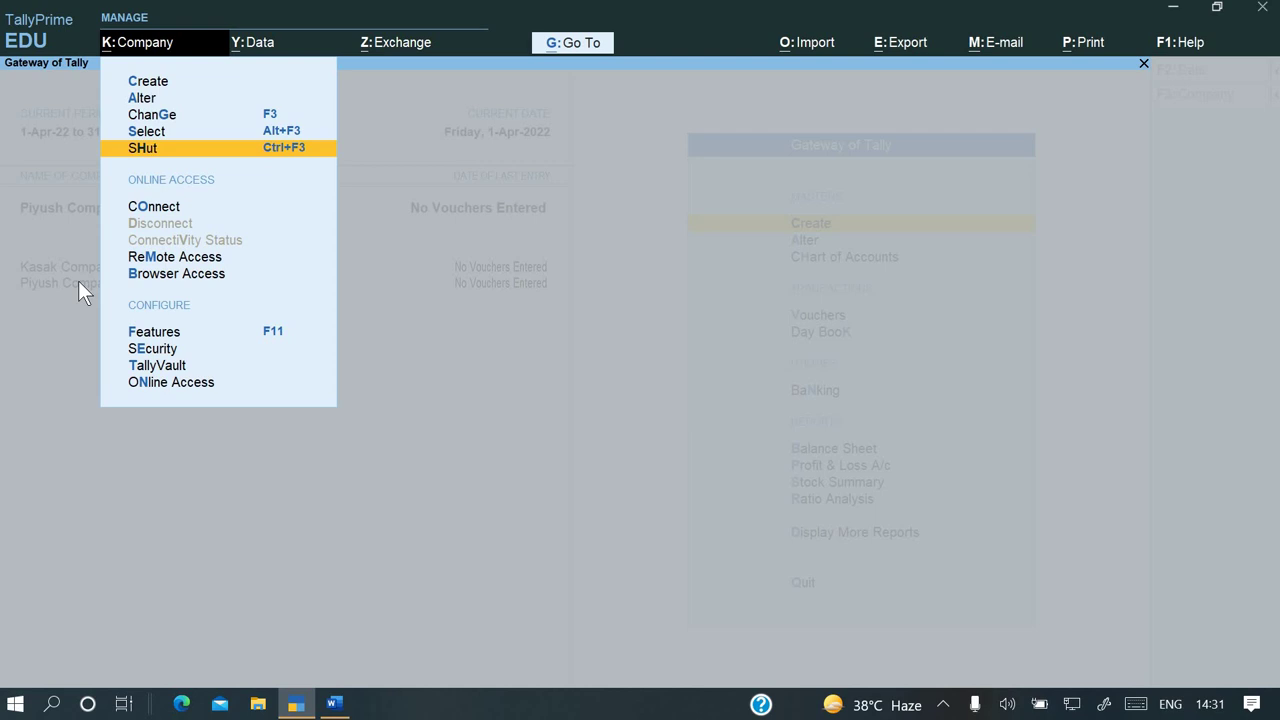
pyautogui.press('Return')
pyautogui.press('Return')
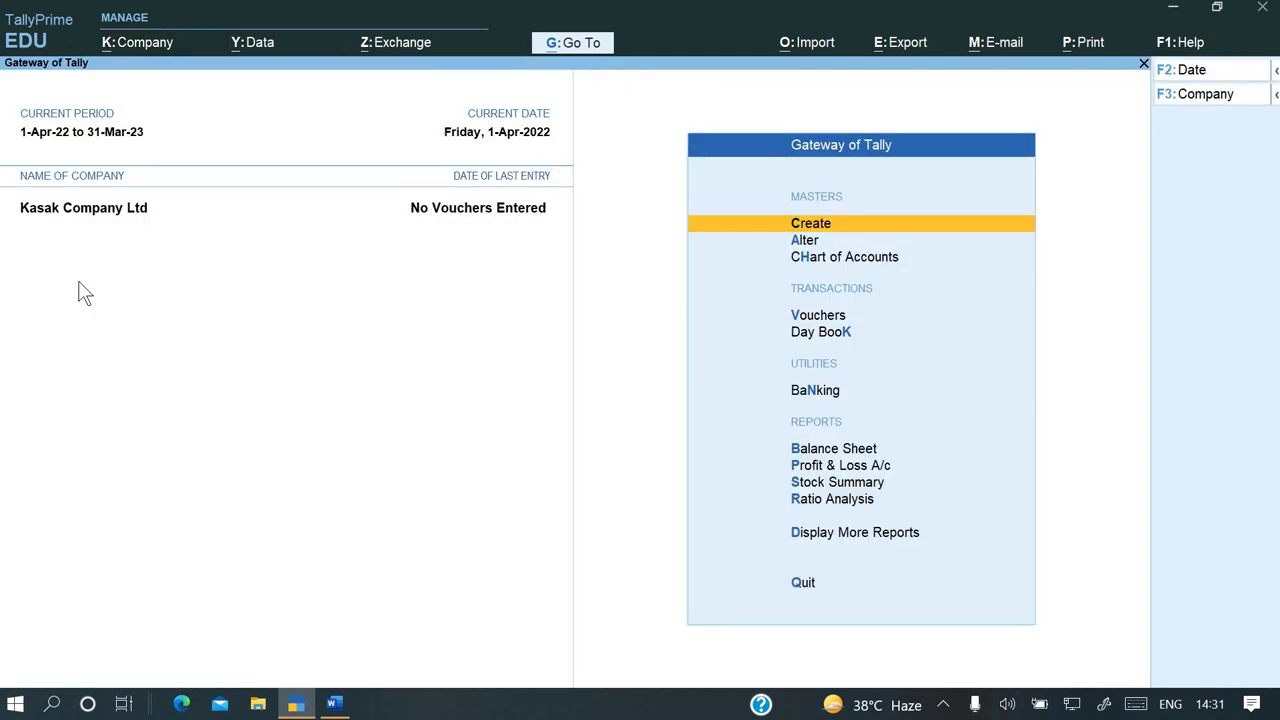
# Load the 2022–23 Piyush Company Ltd (10072) from Select Company
pyautogui.hotkey('alt', 'k')
pyautogui.press('Down')
pyautogui.press('Down')
pyautogui.press('Down')
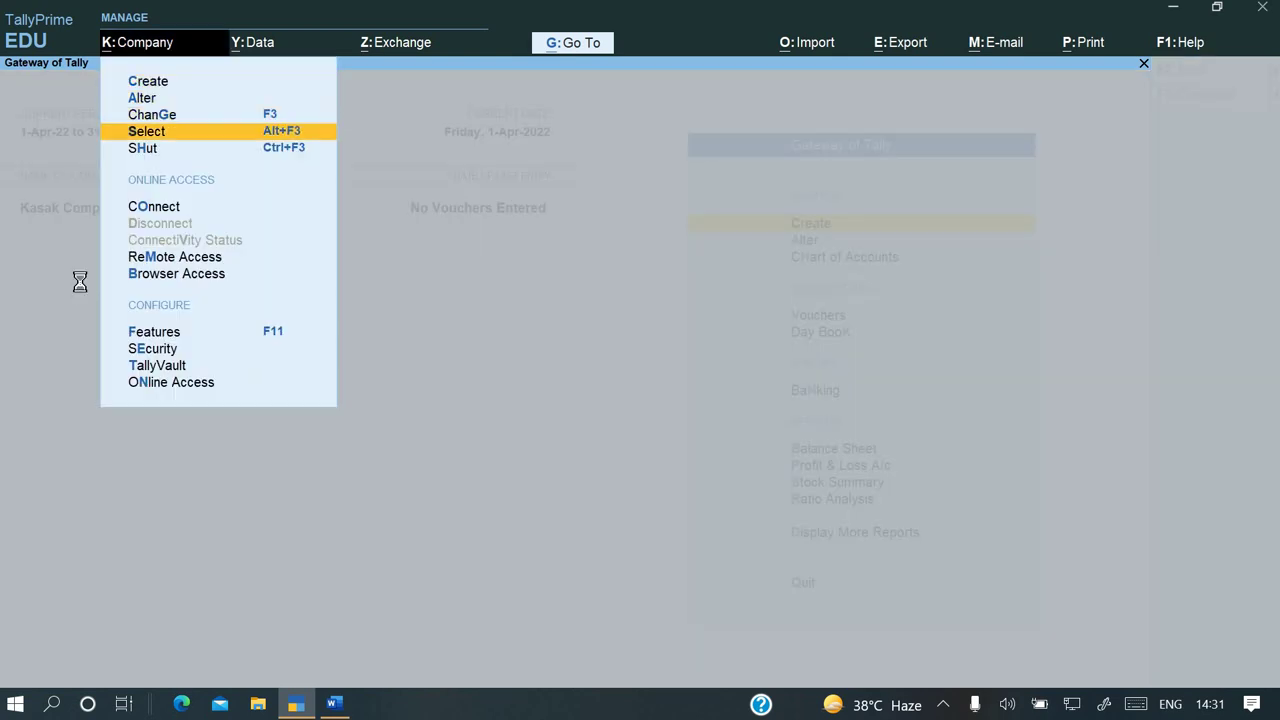
pyautogui.press('Return')
pyautogui.write('pi')
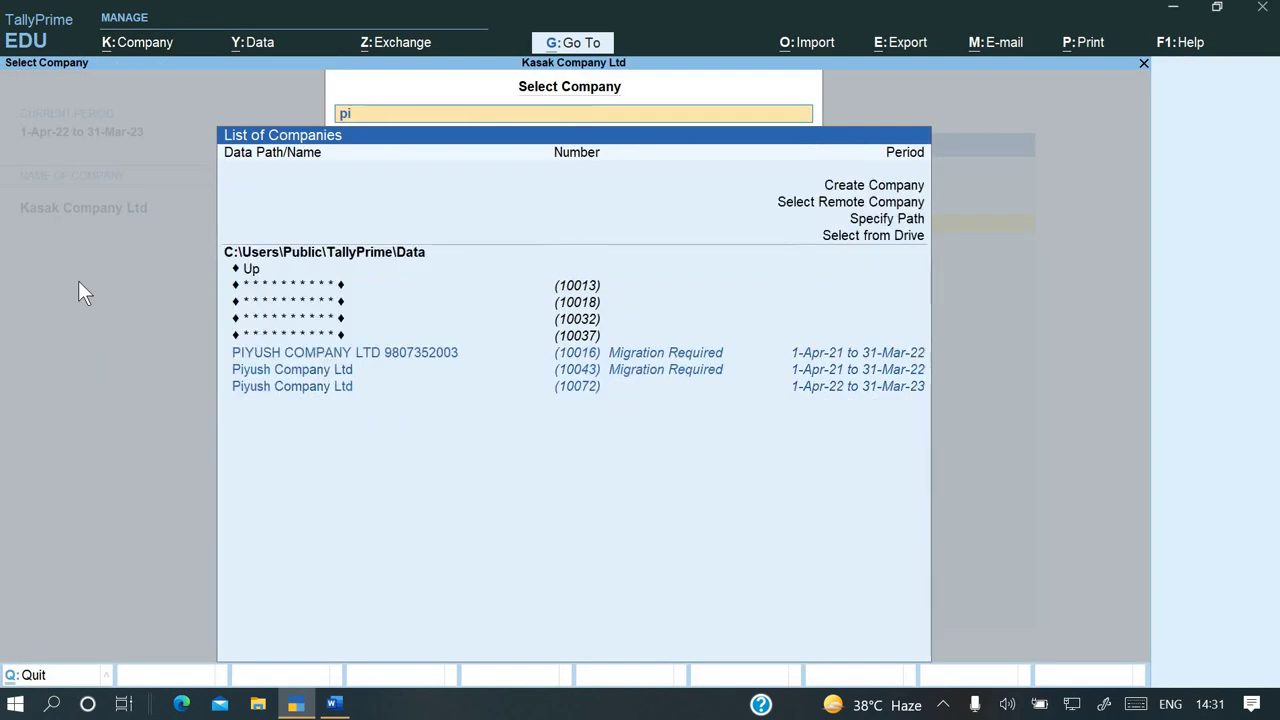
pyautogui.press('Down')
pyautogui.press('Down')
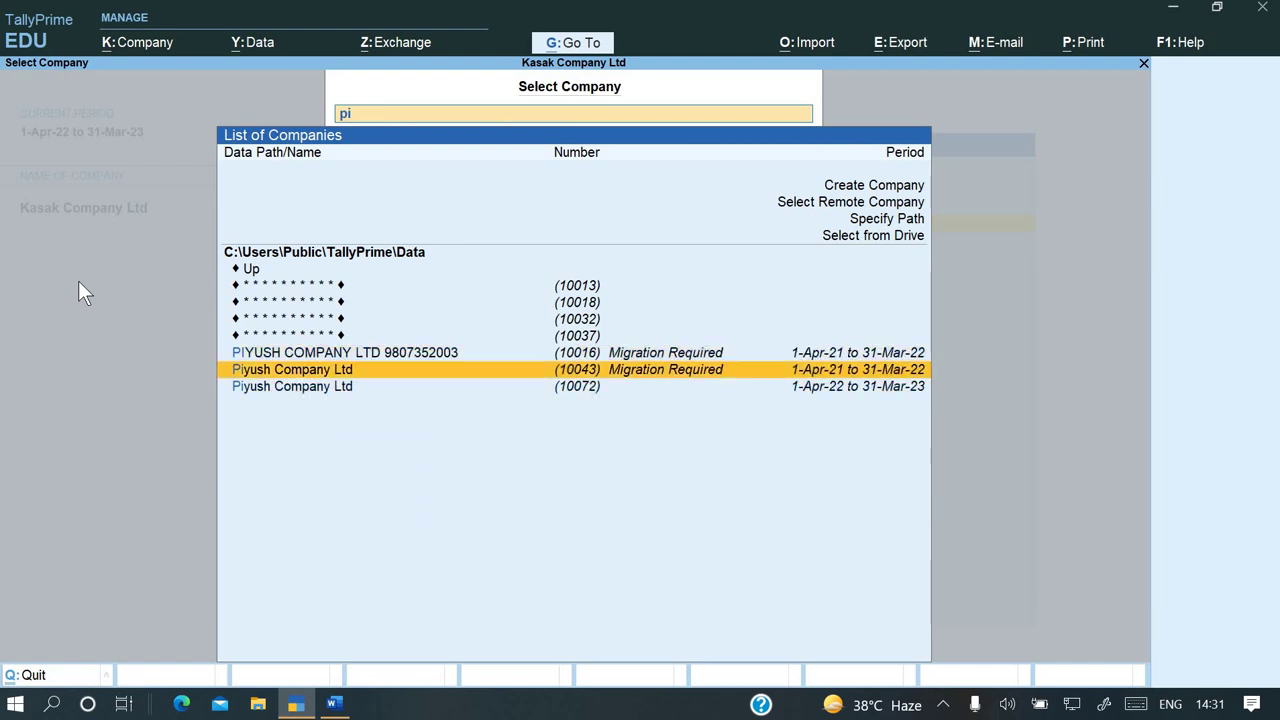
pyautogui.press('Up')
pyautogui.press('Up')
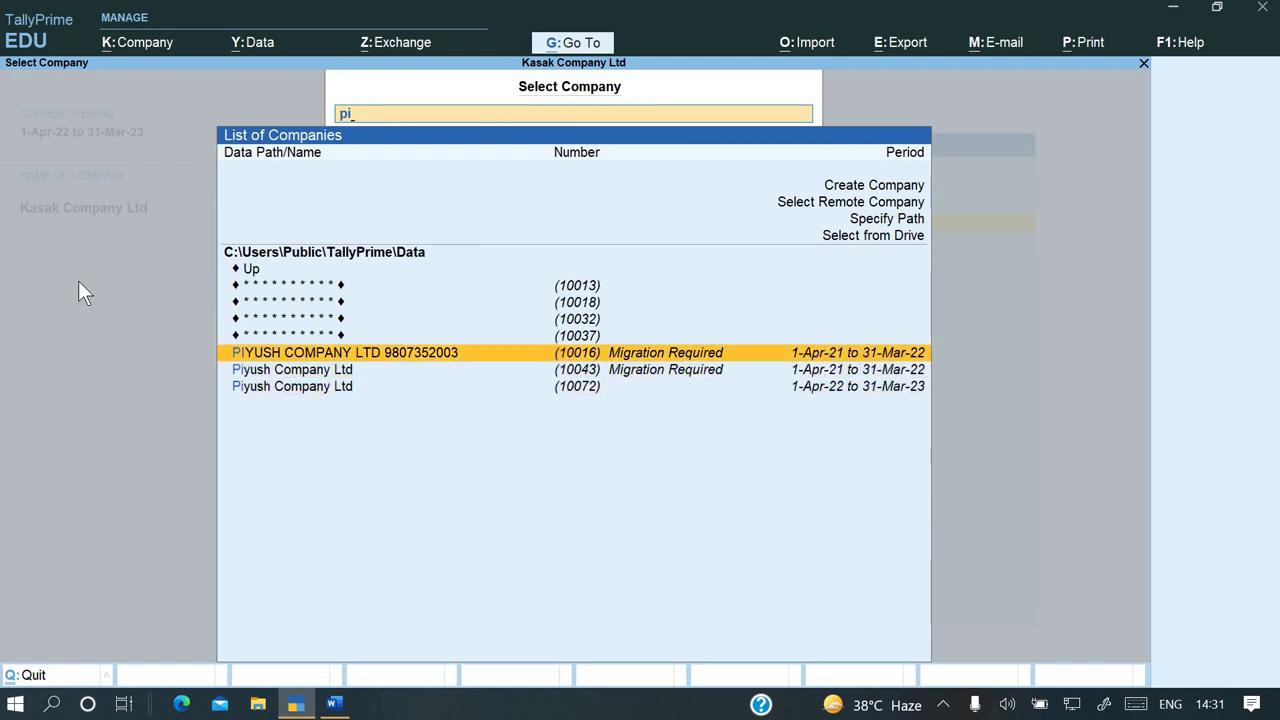
pyautogui.press('Down')
pyautogui.press('Down')
pyautogui.press('Up')
pyautogui.press('Up')
pyautogui.press('Down')
pyautogui.press('Down')
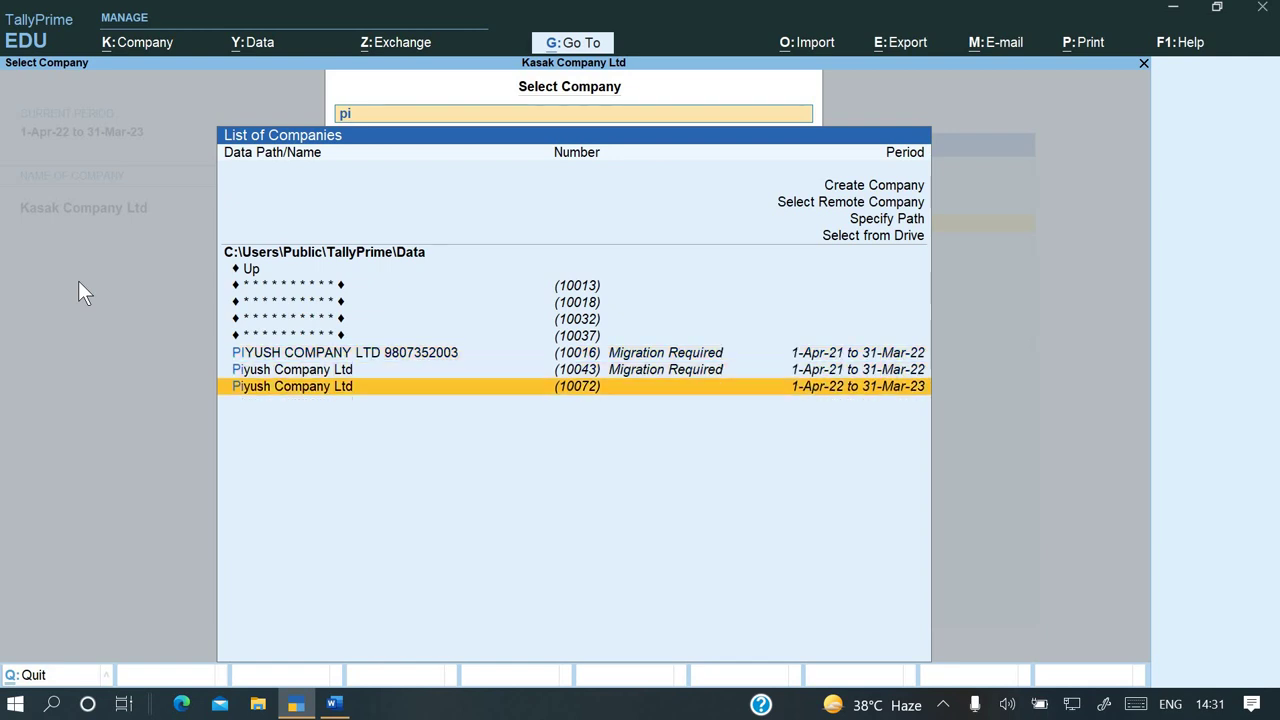
pyautogui.press('Up')
pyautogui.press('Up')
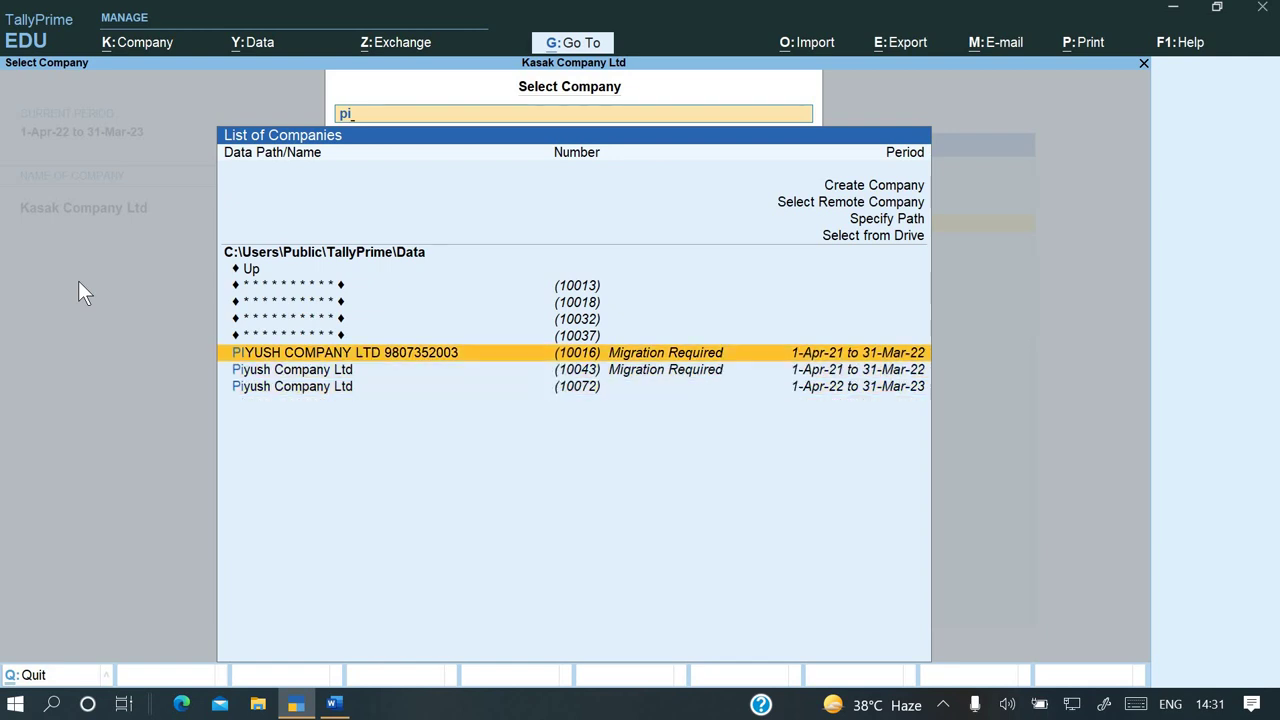
pyautogui.press('Down')
pyautogui.press('Down')
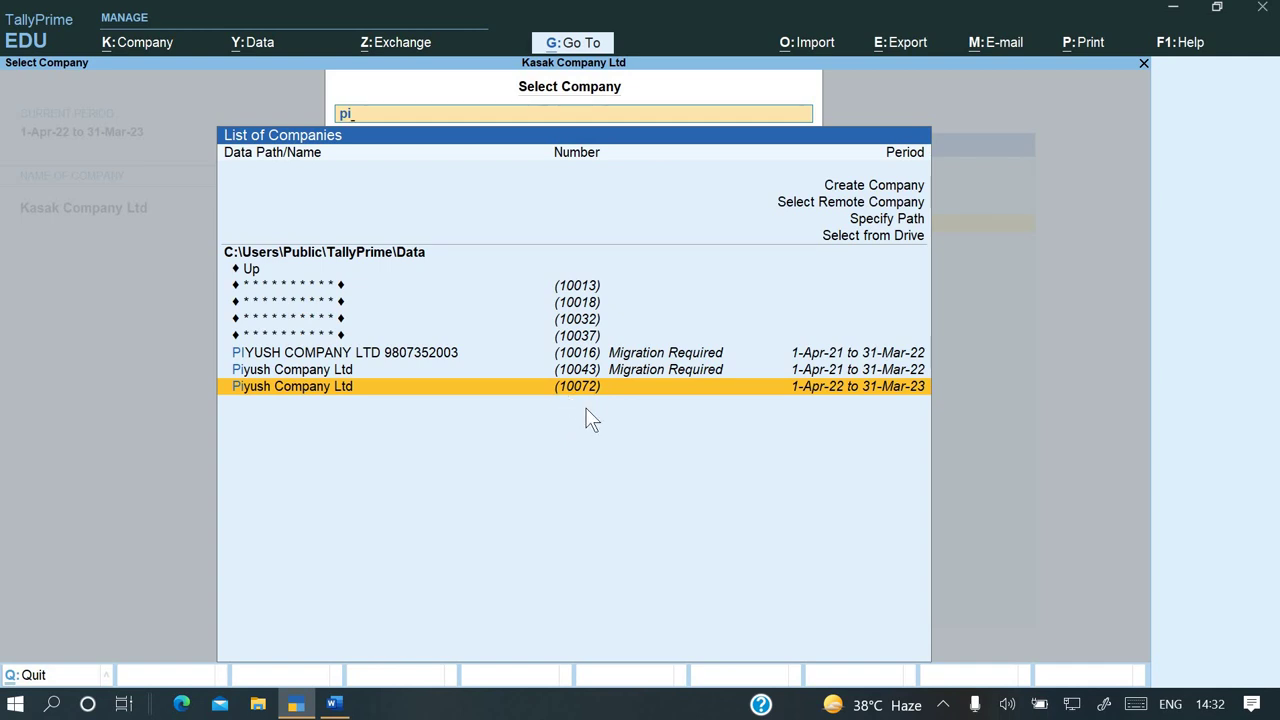
pyautogui.press('Return')
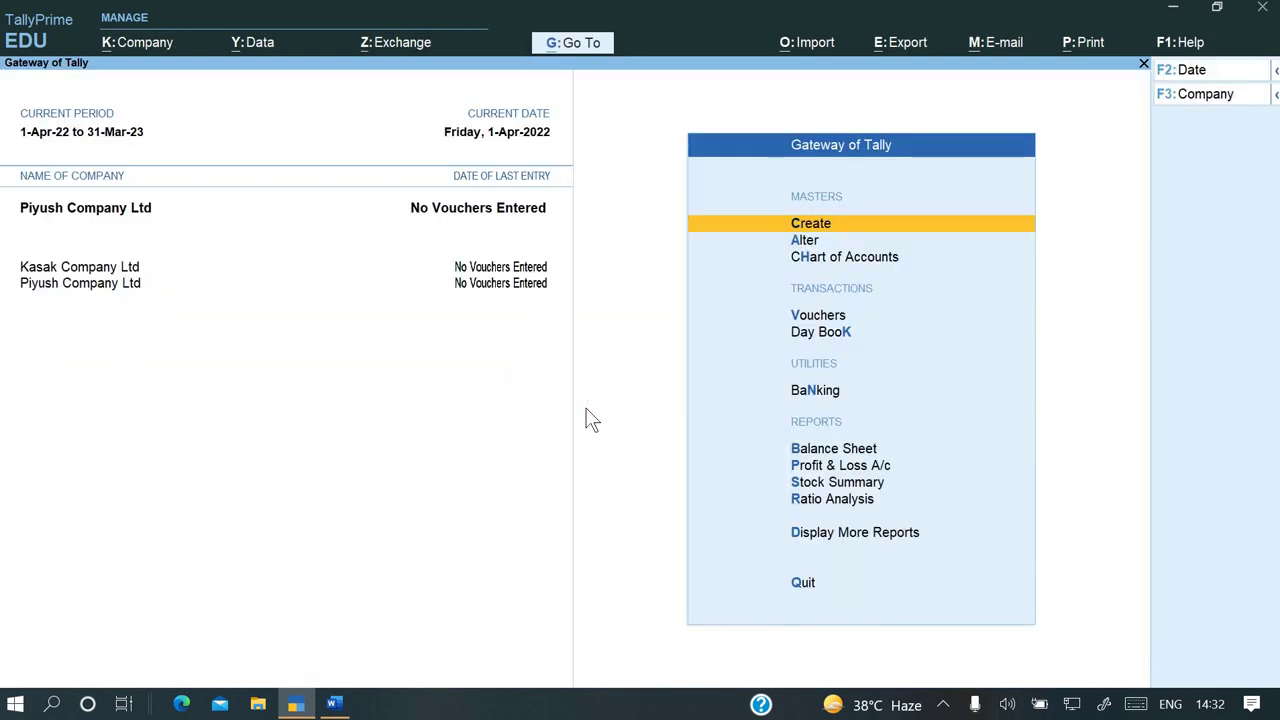
# Shut Kasak Company Ltd, leaving only Piyush Company Ltd open
pyautogui.hotkey('alt', 'k')
pyautogui.press('Down')
pyautogui.press('Down')
pyautogui.press('Down')
pyautogui.press('Down')
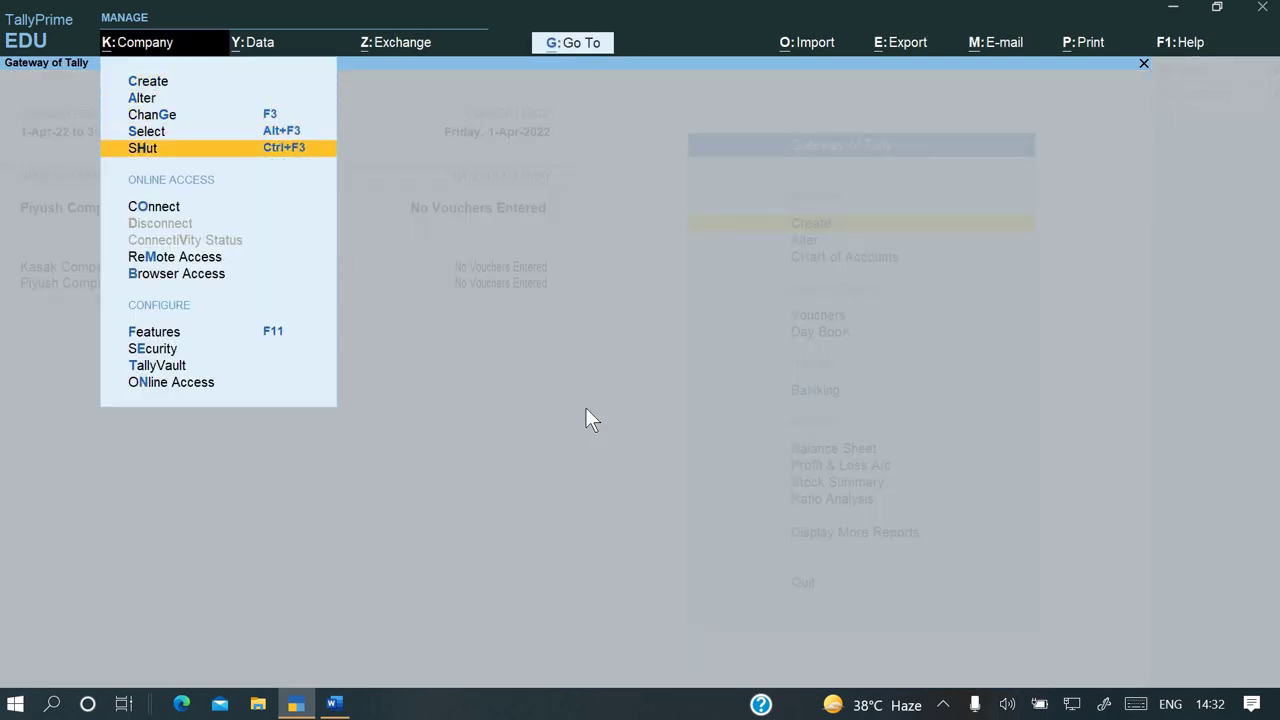
pyautogui.press('Return')
pyautogui.press('Up')
pyautogui.press('Return')
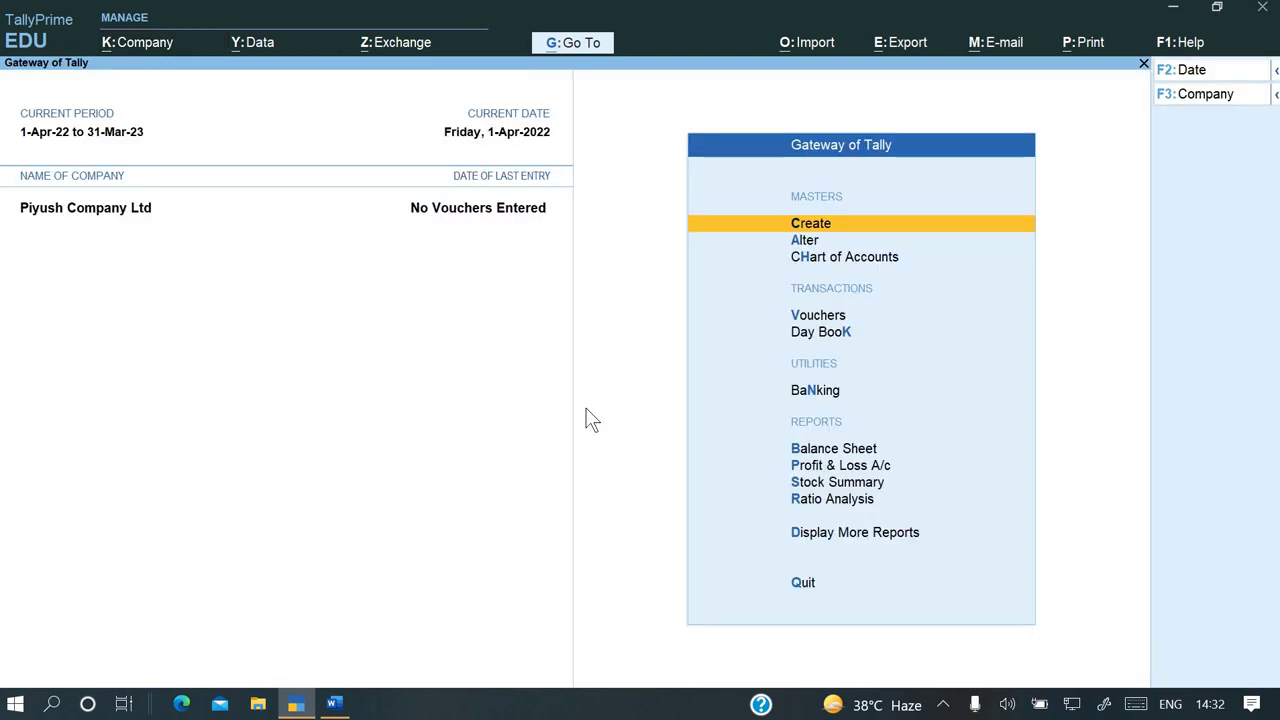
pyautogui.hotkey('alt', 'Tab')
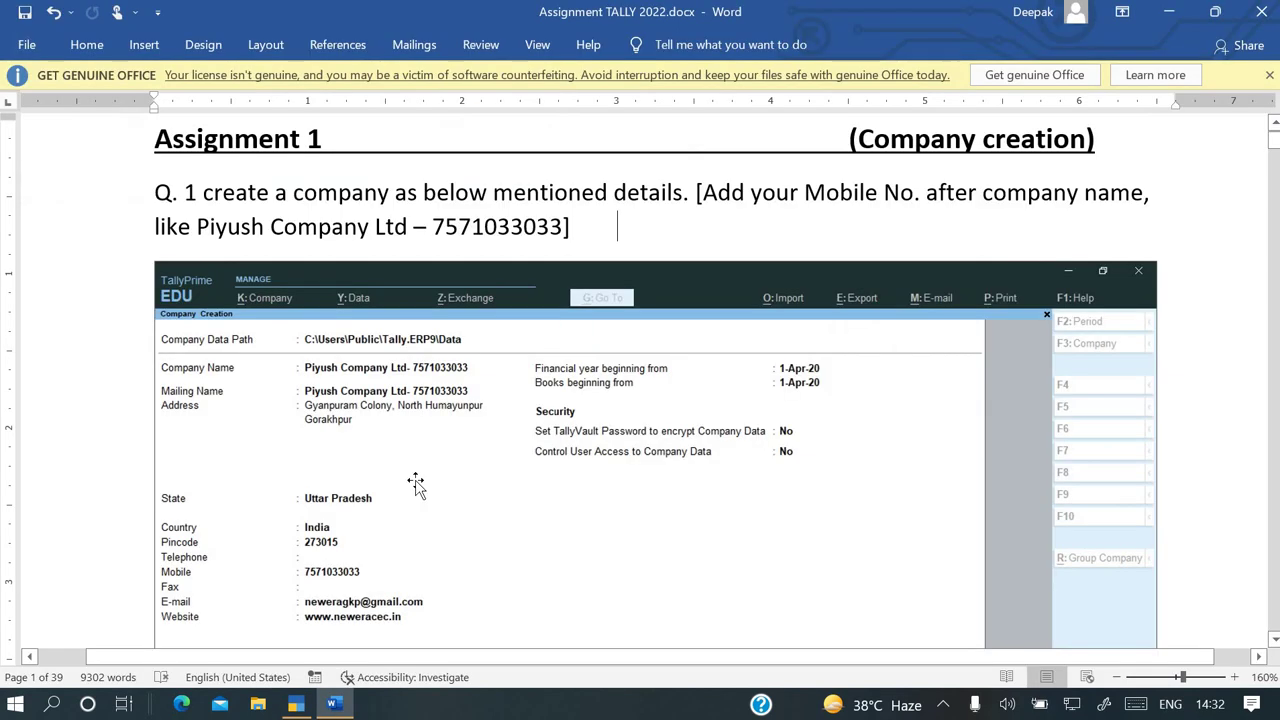
pyautogui.scroll(-8, 415, 485)
pyautogui.scroll(-7, 415, 483)
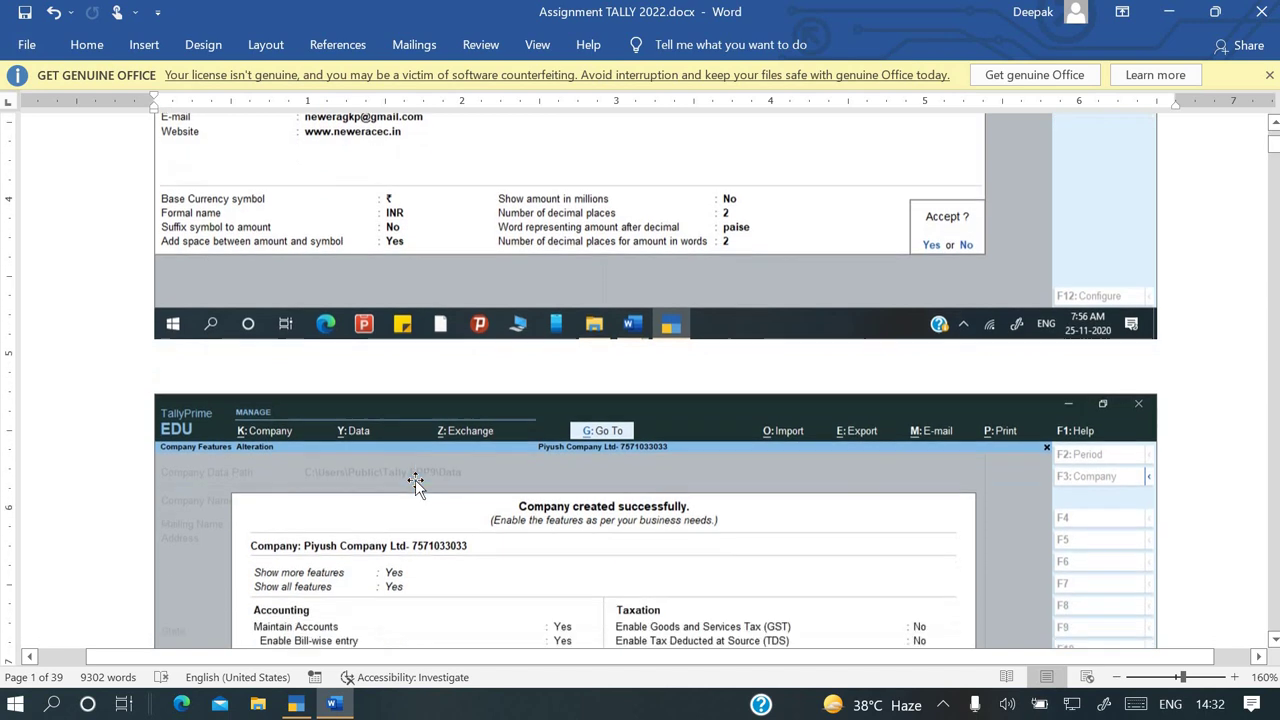
pyautogui.scroll(-9, 415, 485)
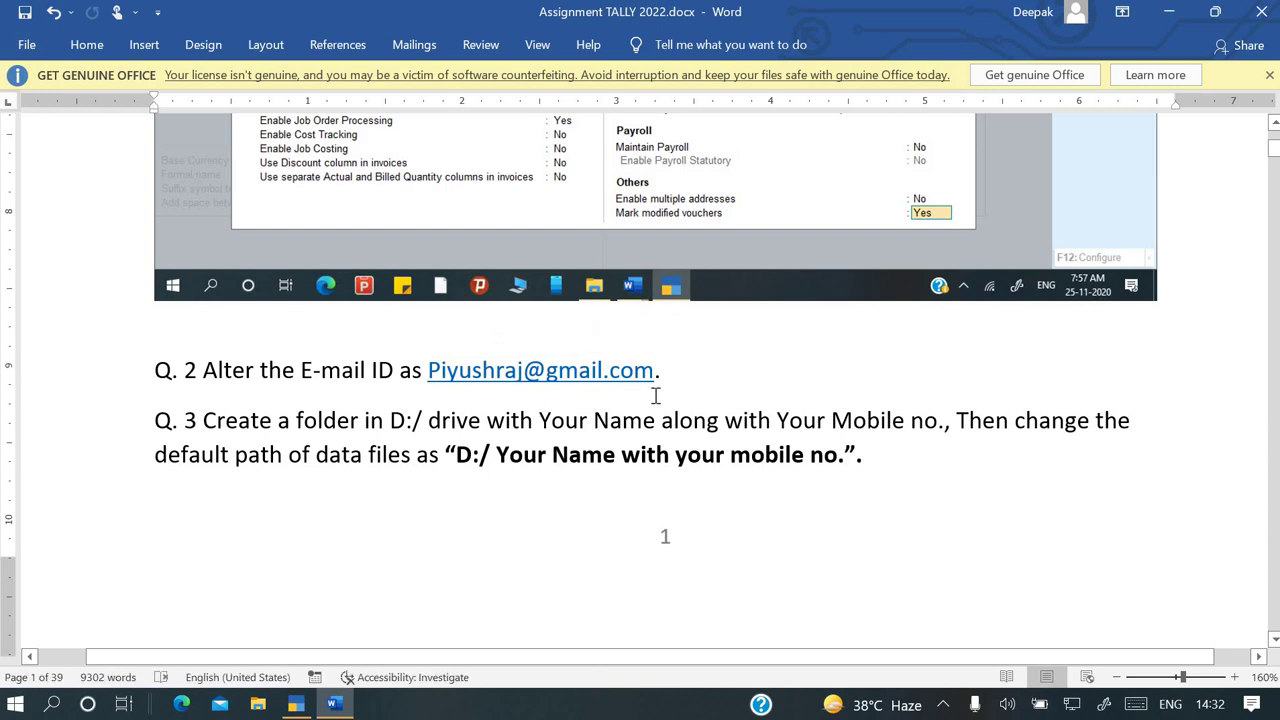
pyautogui.hotkey('alt', 'Tab')
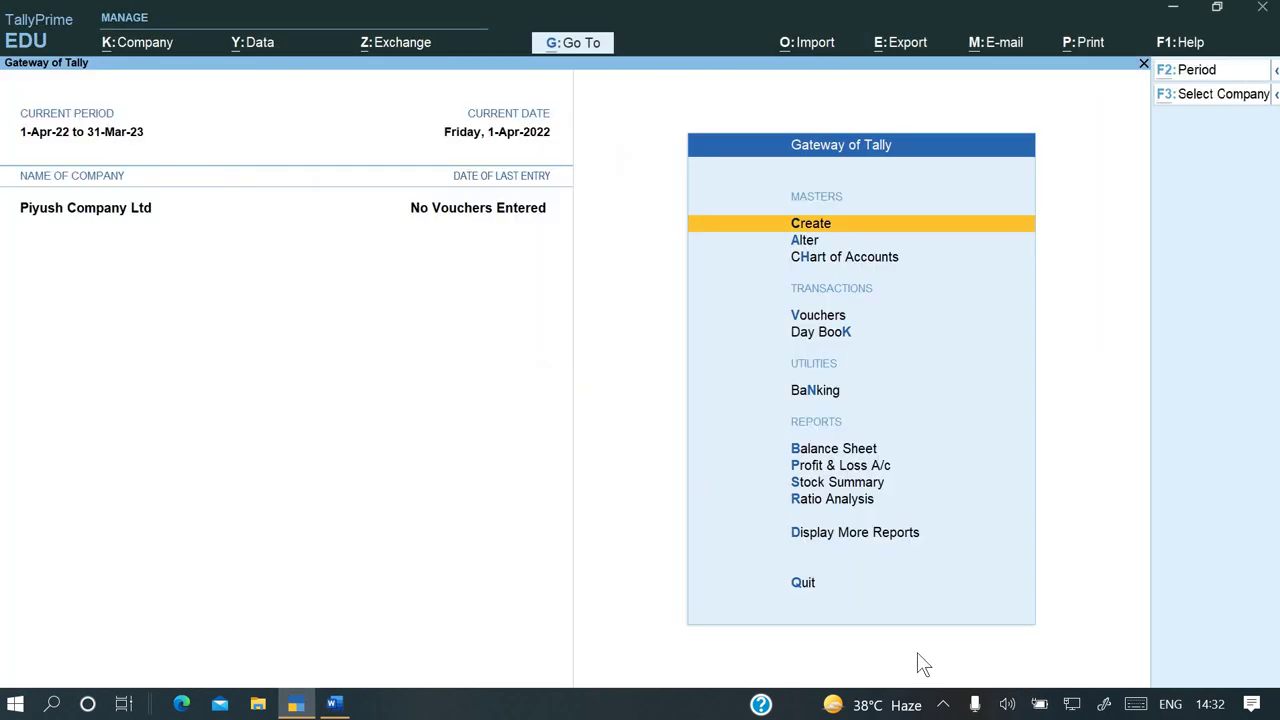
# Alter Piyush Company Ltd with the assignment's new e-mail address and save it
pyautogui.hotkey('alt', 'k')
pyautogui.press('Down')
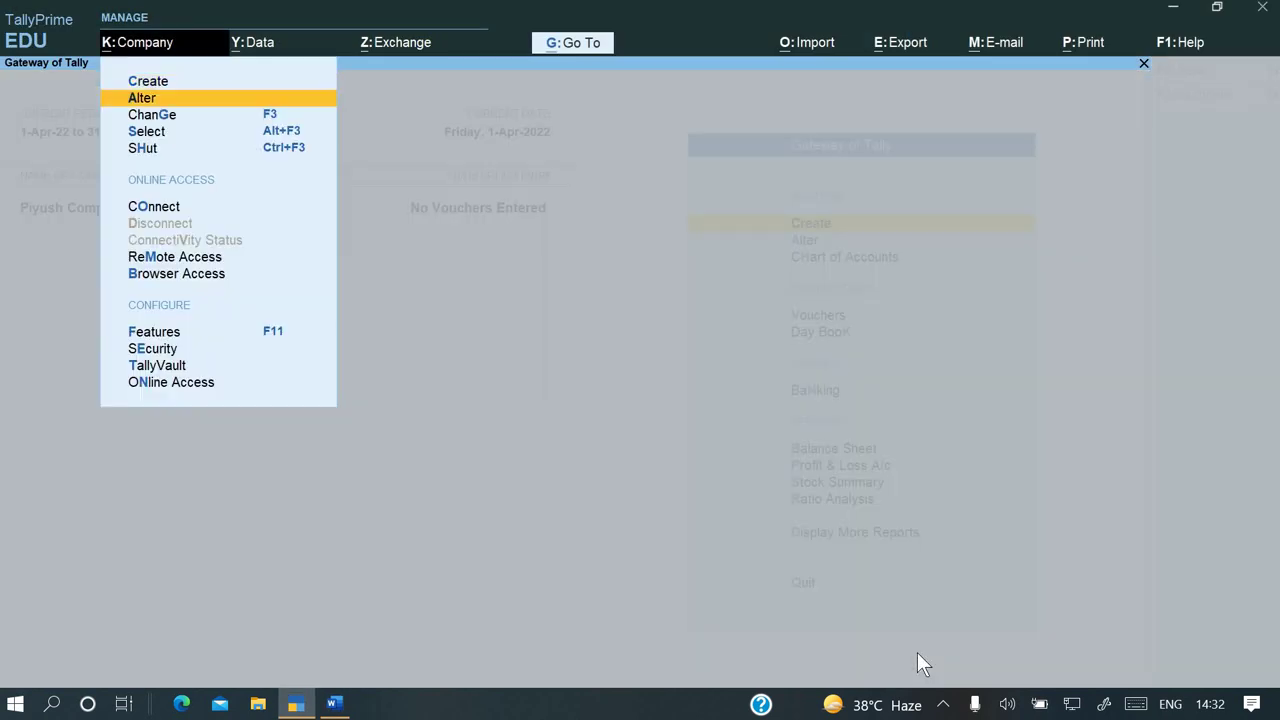
pyautogui.press('Return')
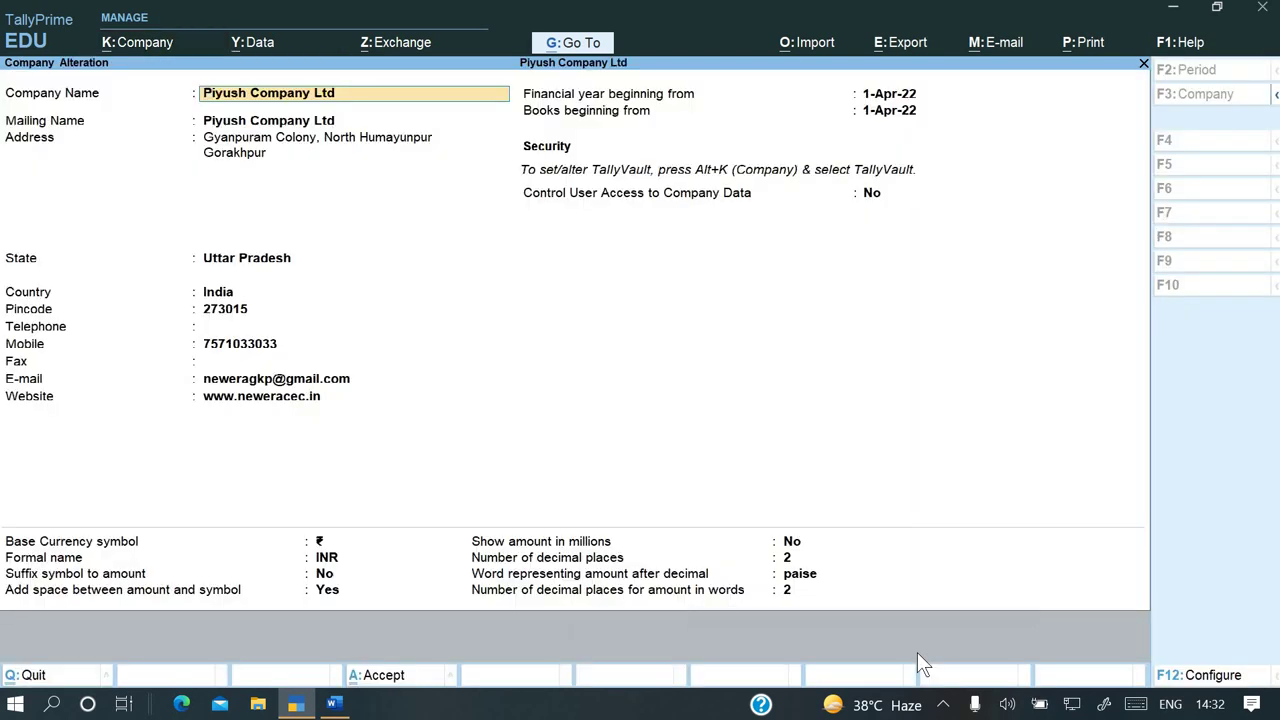
pyautogui.press('Return')
pyautogui.press('Return')
pyautogui.press('Return')
pyautogui.press('Return')
pyautogui.press('Return')
pyautogui.press('Return')
pyautogui.press('Return')
pyautogui.press('Return')
pyautogui.press('Return')
pyautogui.press('Return')
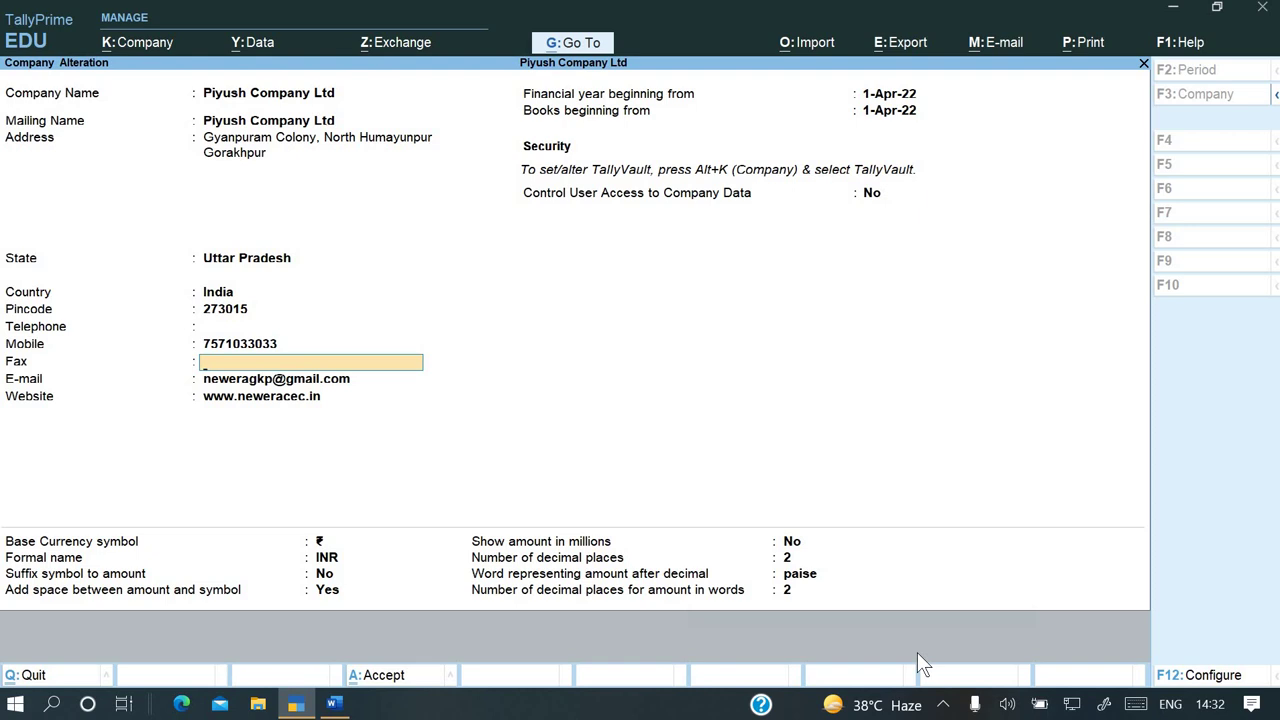
pyautogui.press('Return')
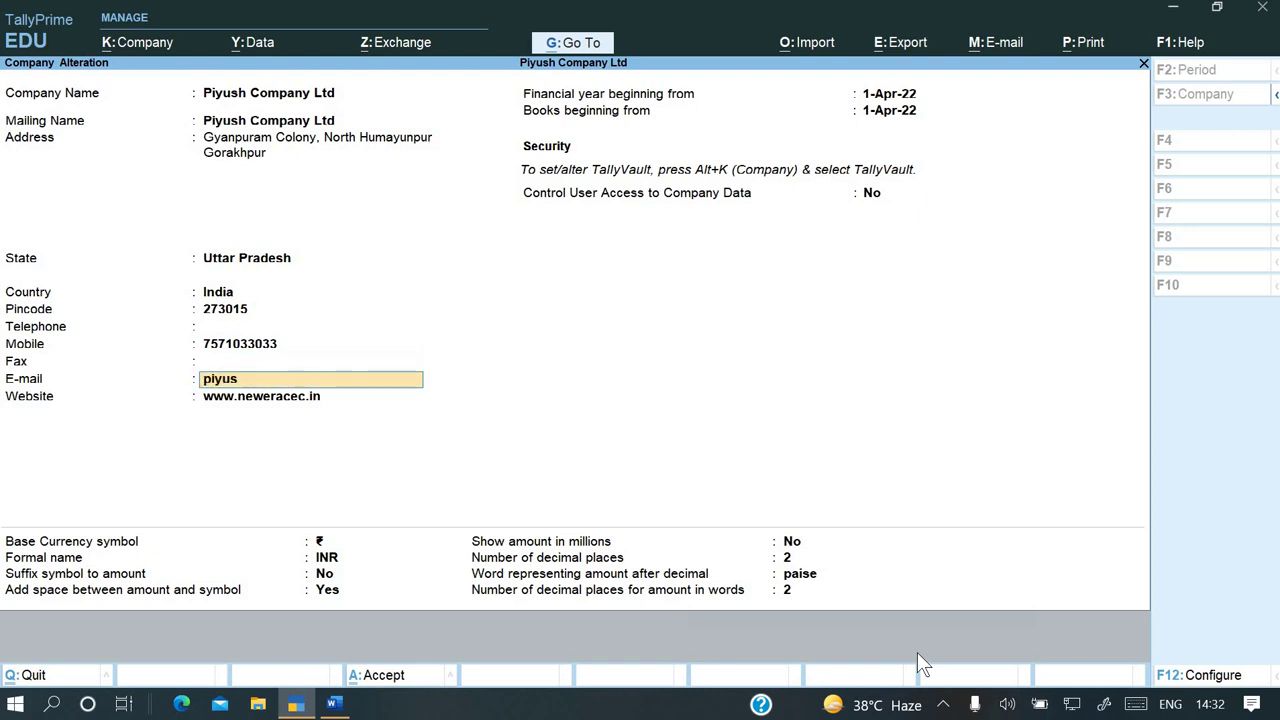
pyautogui.press('Return')
pyautogui.press('Return')
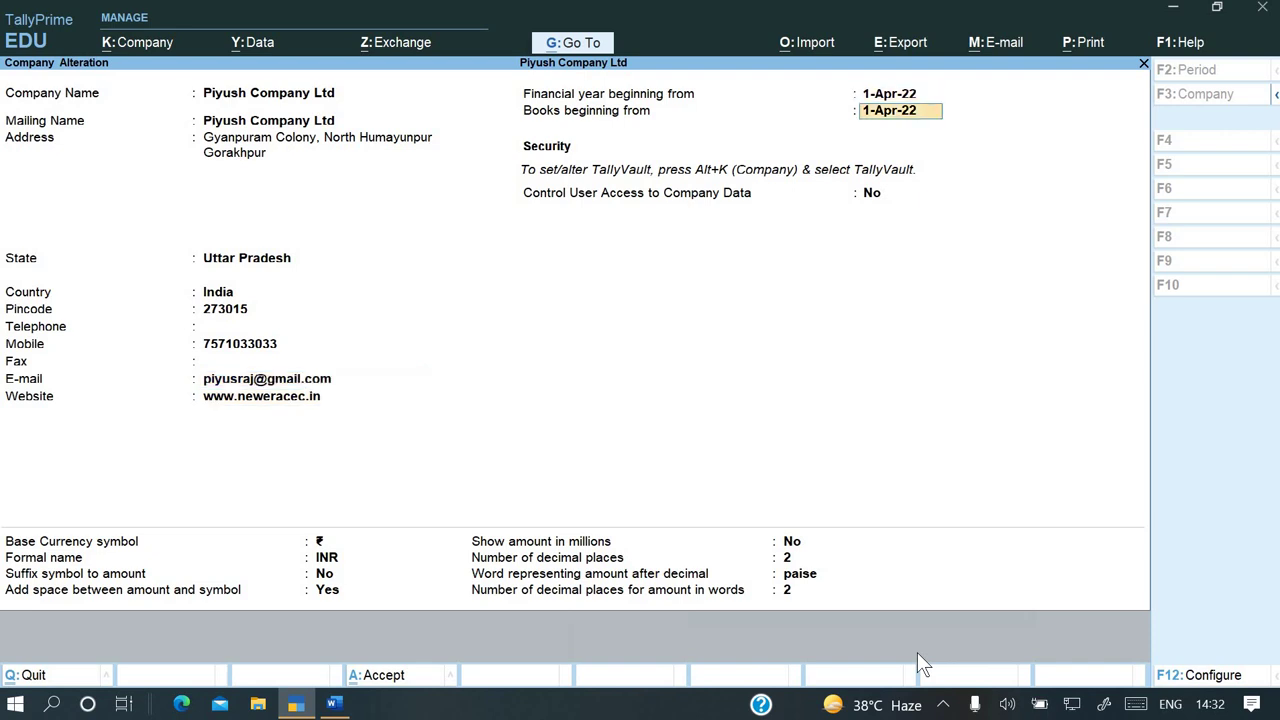
pyautogui.press('Return')
pyautogui.press('Return')
pyautogui.press('Return')
pyautogui.press('Return')
pyautogui.press('Return')
pyautogui.press('Return')
pyautogui.press('Return')
pyautogui.press('Return')
pyautogui.press('Return')
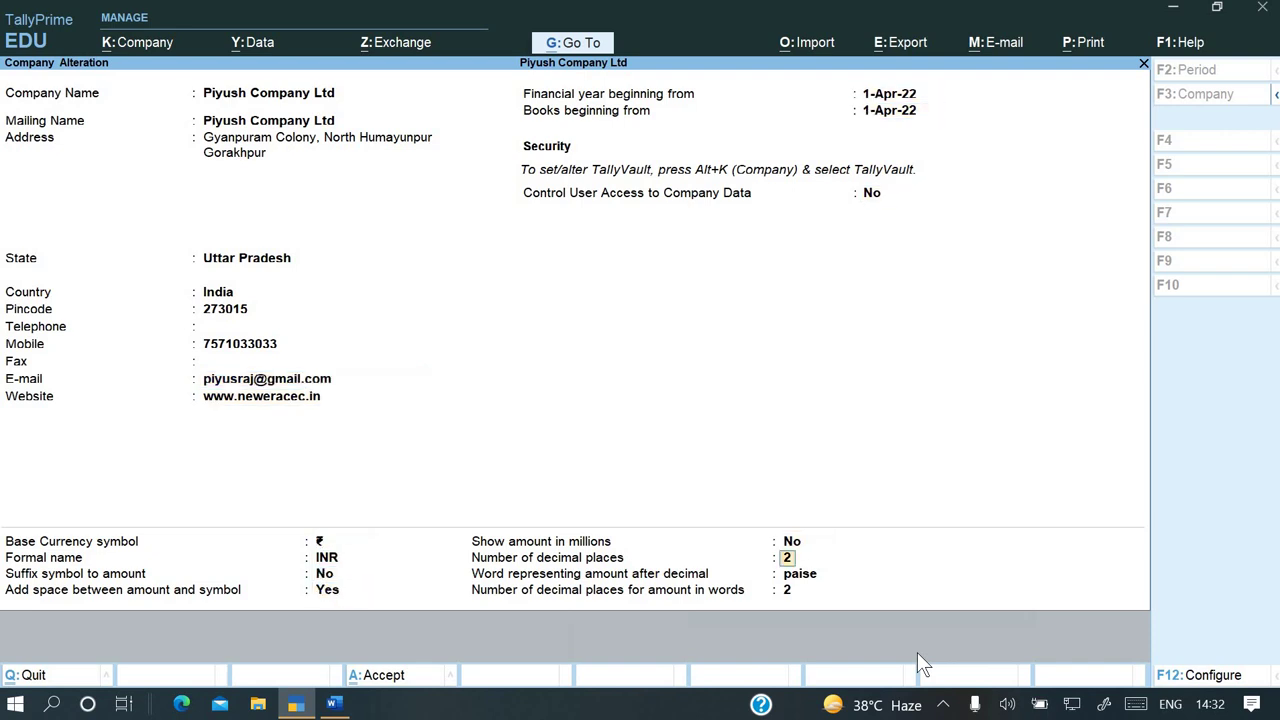
pyautogui.press('Return')
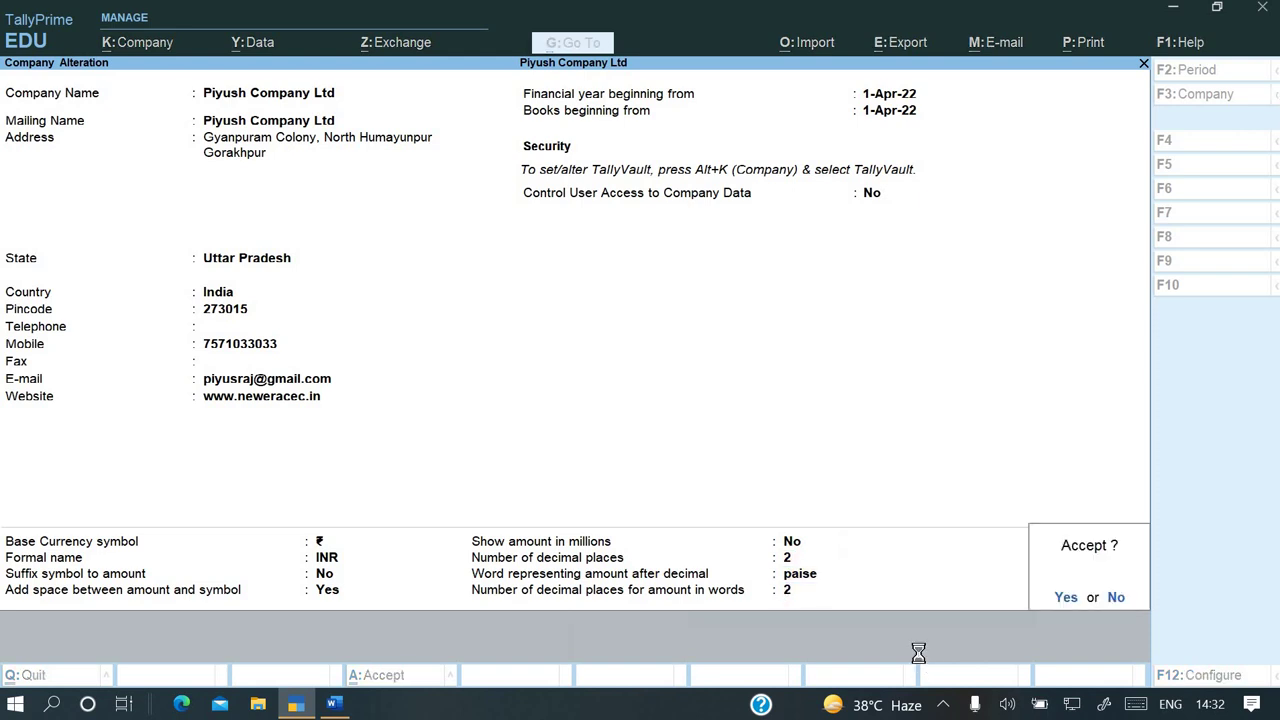
pyautogui.press('Return')
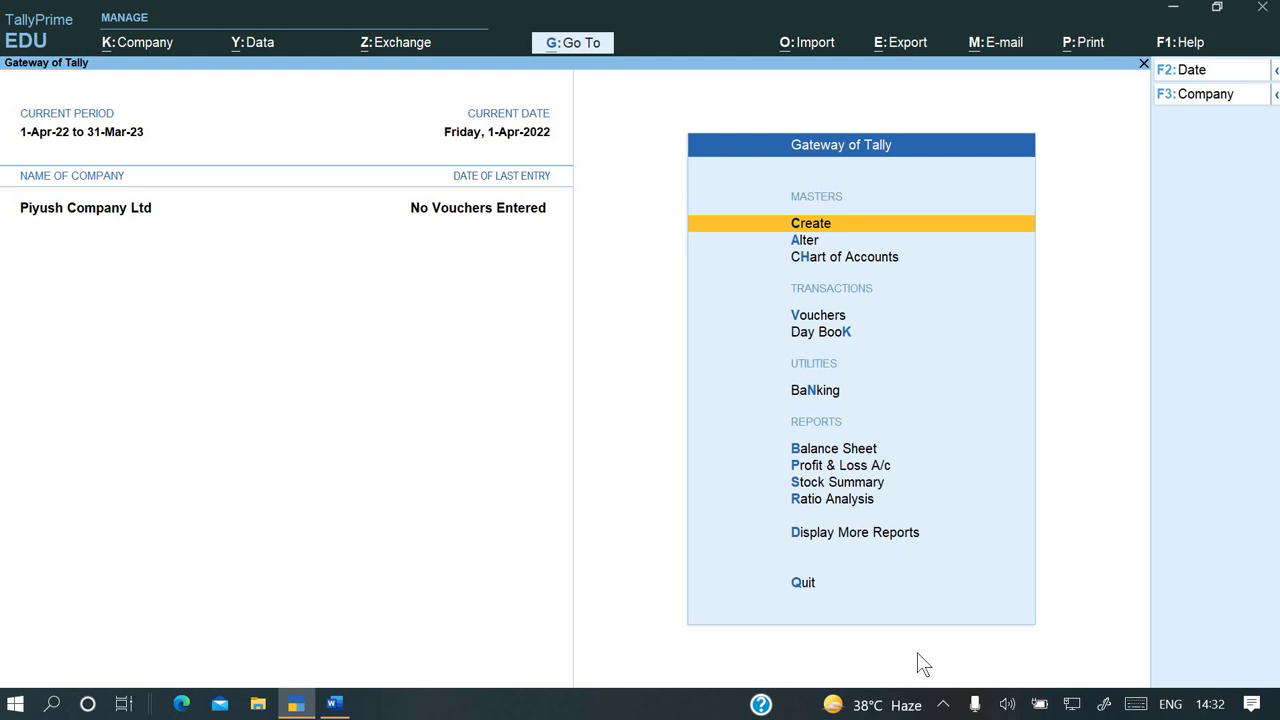
pyautogui.hotkey('alt', 'Tab')
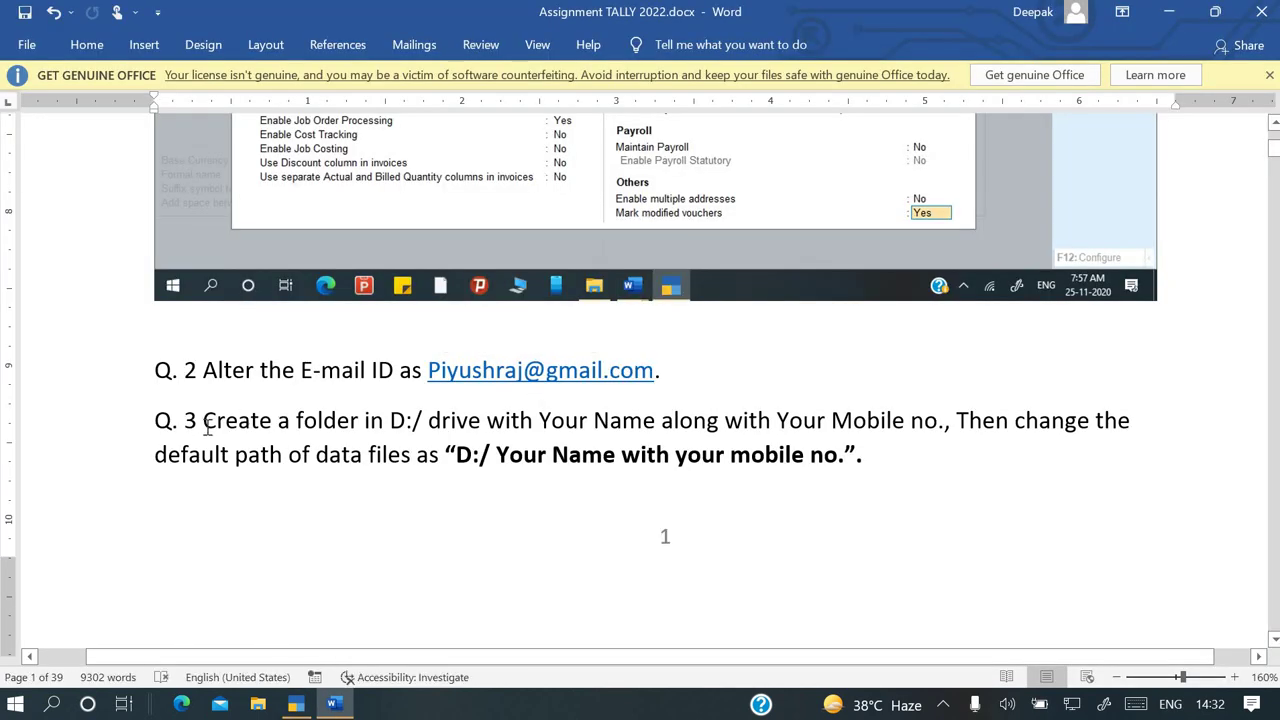
pyautogui.moveTo(204, 422); pyautogui.dragTo(808, 456)
# Check the default data path C:\Users\Public\TallyPrime\Data in Company Creation, then show the desktop
pyautogui.click(698, 461)
pyautogui.hotkey('alt', 'Tab')
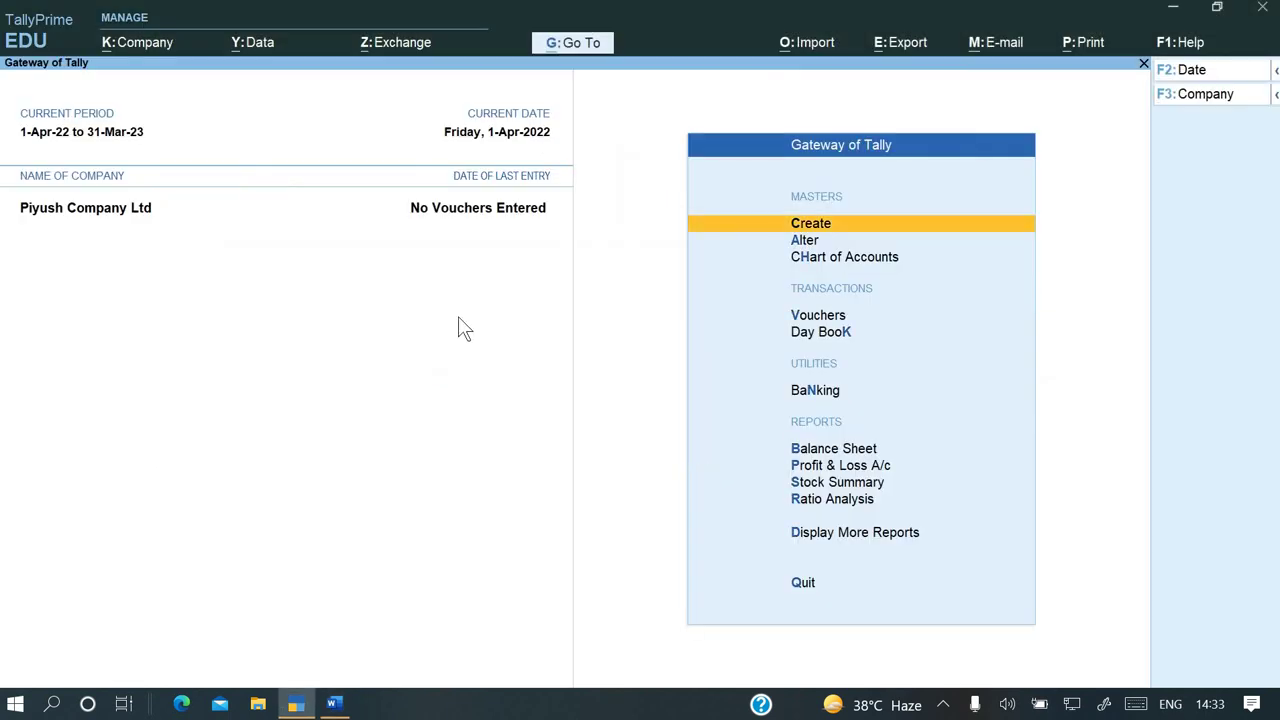
pyautogui.hotkey('alt', 'k')
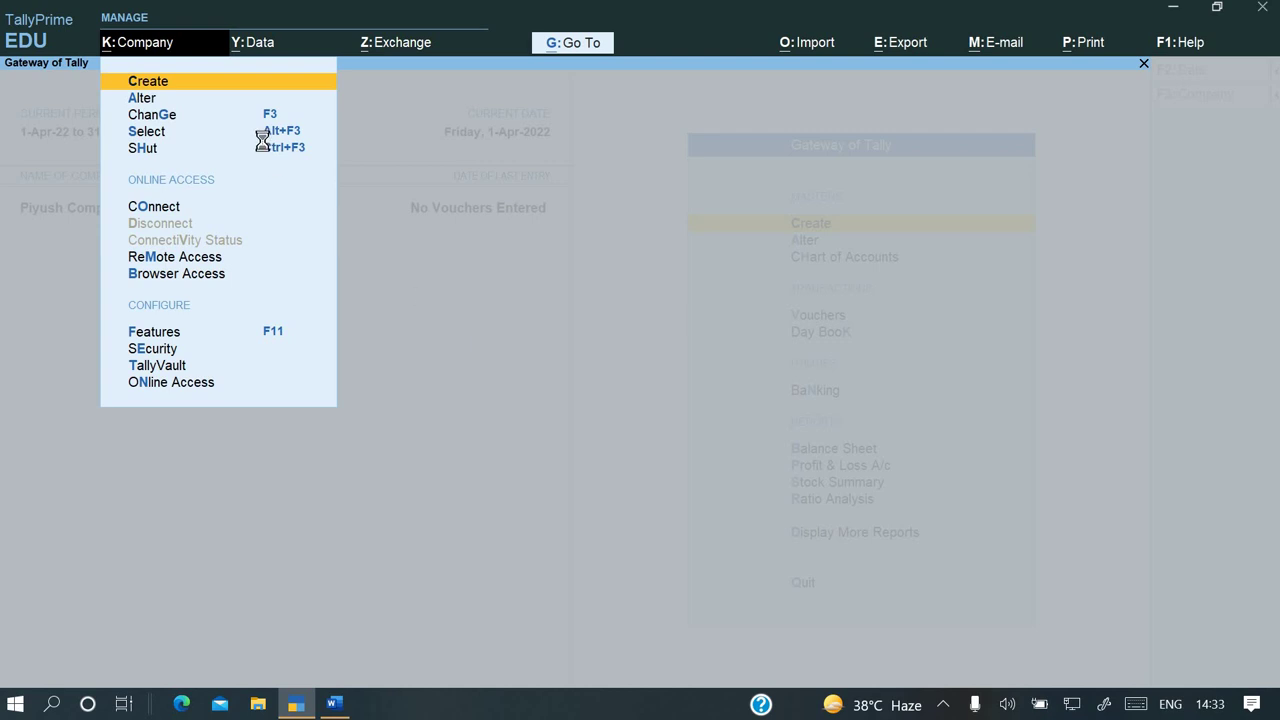
pyautogui.press('Return')
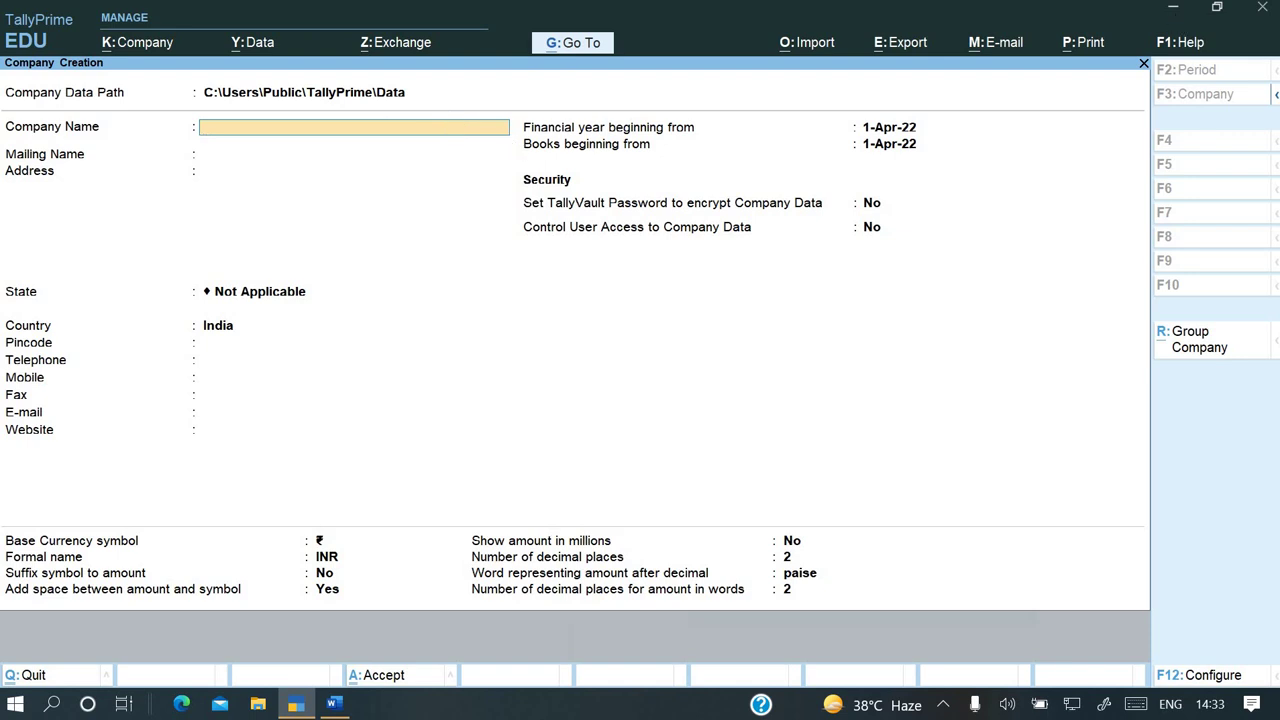
pyautogui.press('super+d')
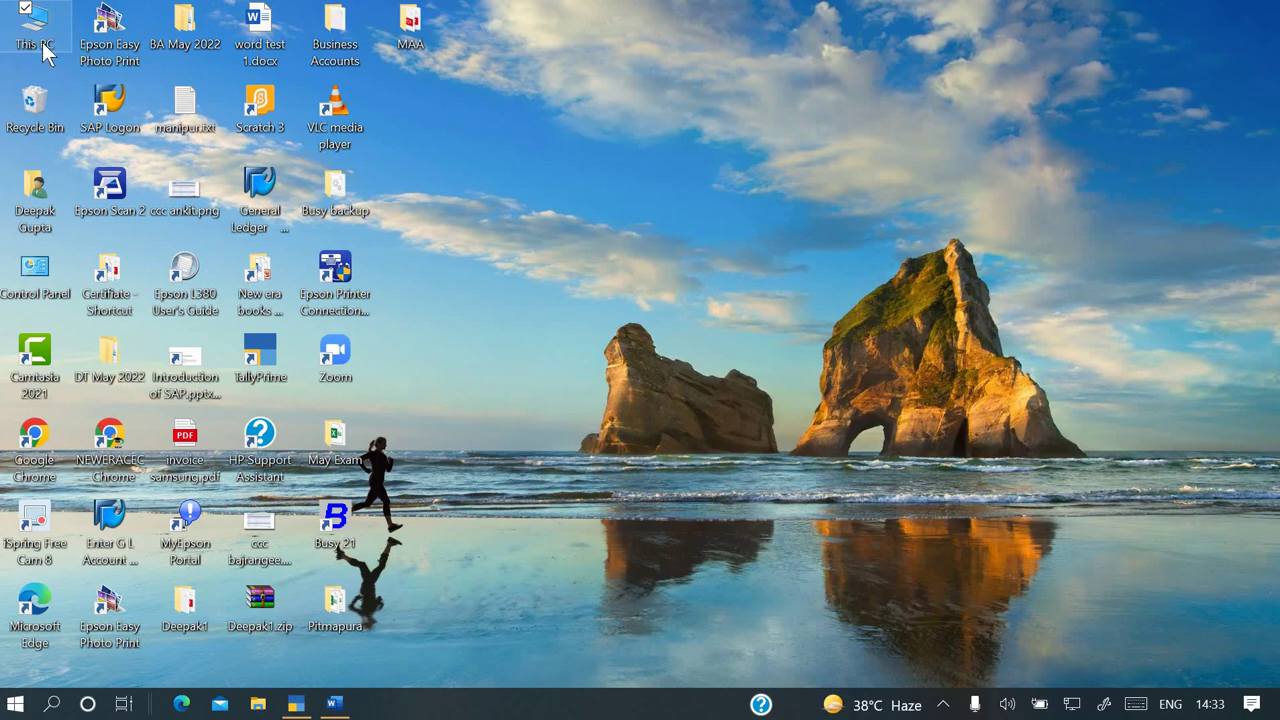
# Open This PC, maximise it, and go into the Software & Training Kit (D:) drive
pyautogui.doubleClick(42, 42)
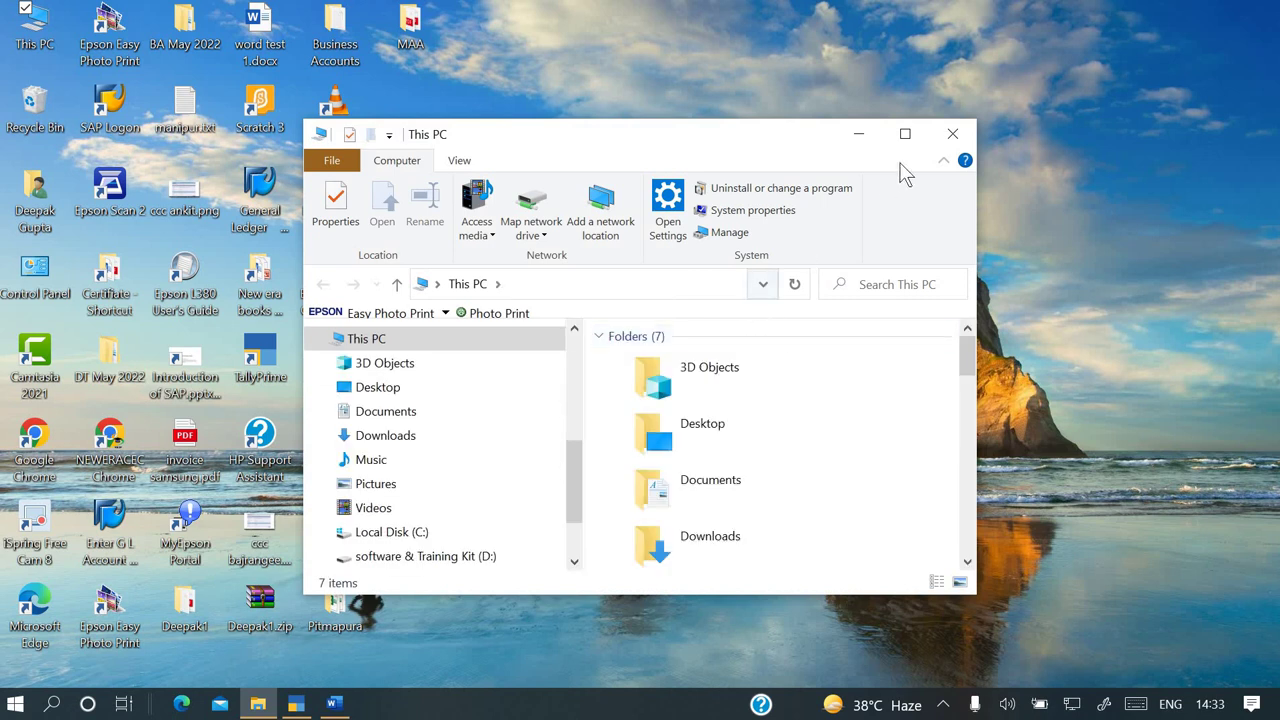
pyautogui.click(905, 133)
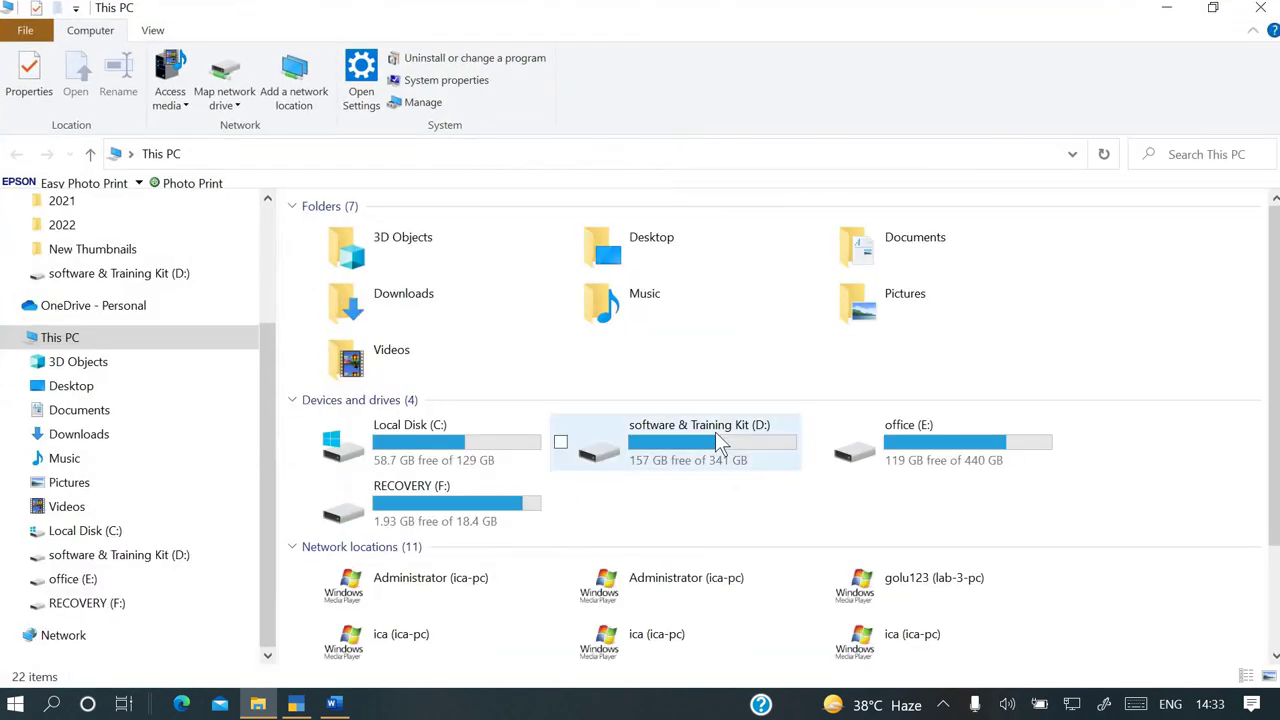
pyautogui.doubleClick(714, 431)
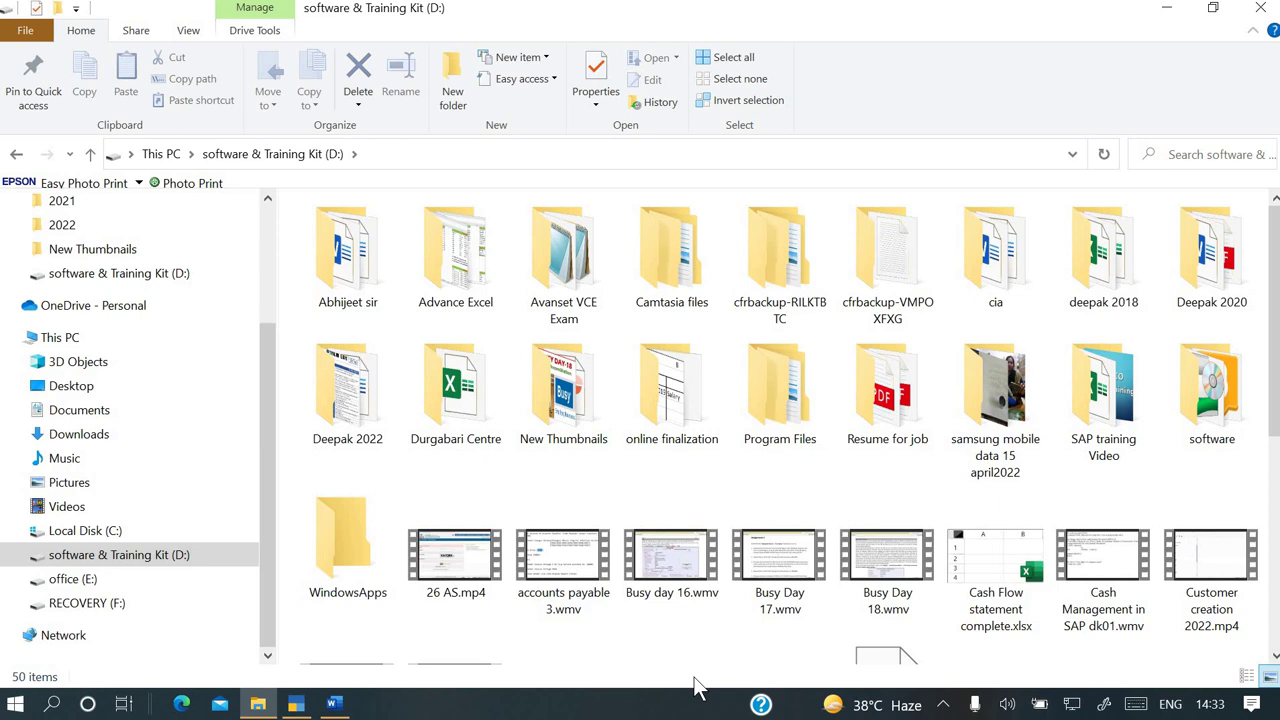
# Create a new D: folder named with the person's name and mobile number, open it, and select its path
pyautogui.hotkey('ctrl', 'shift', 'n')
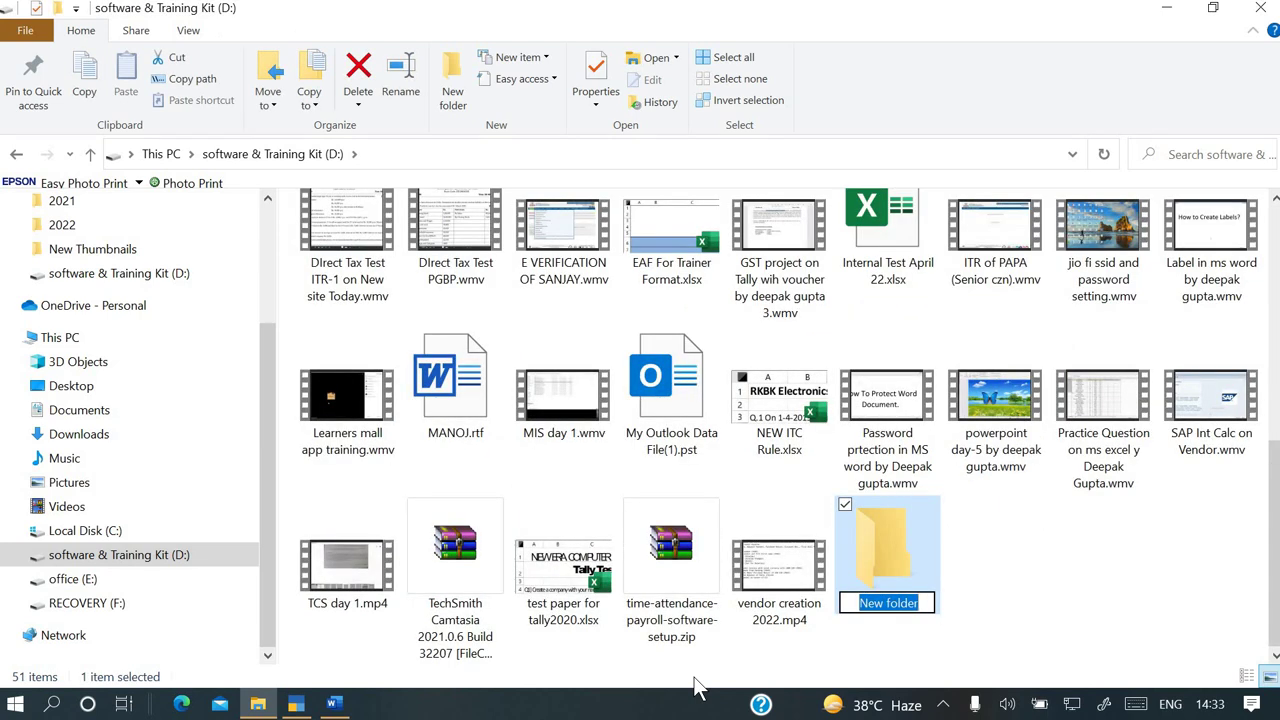
pyautogui.press('BackSpace')
pyautogui.write('w')
pyautogui.press('BackSpace')
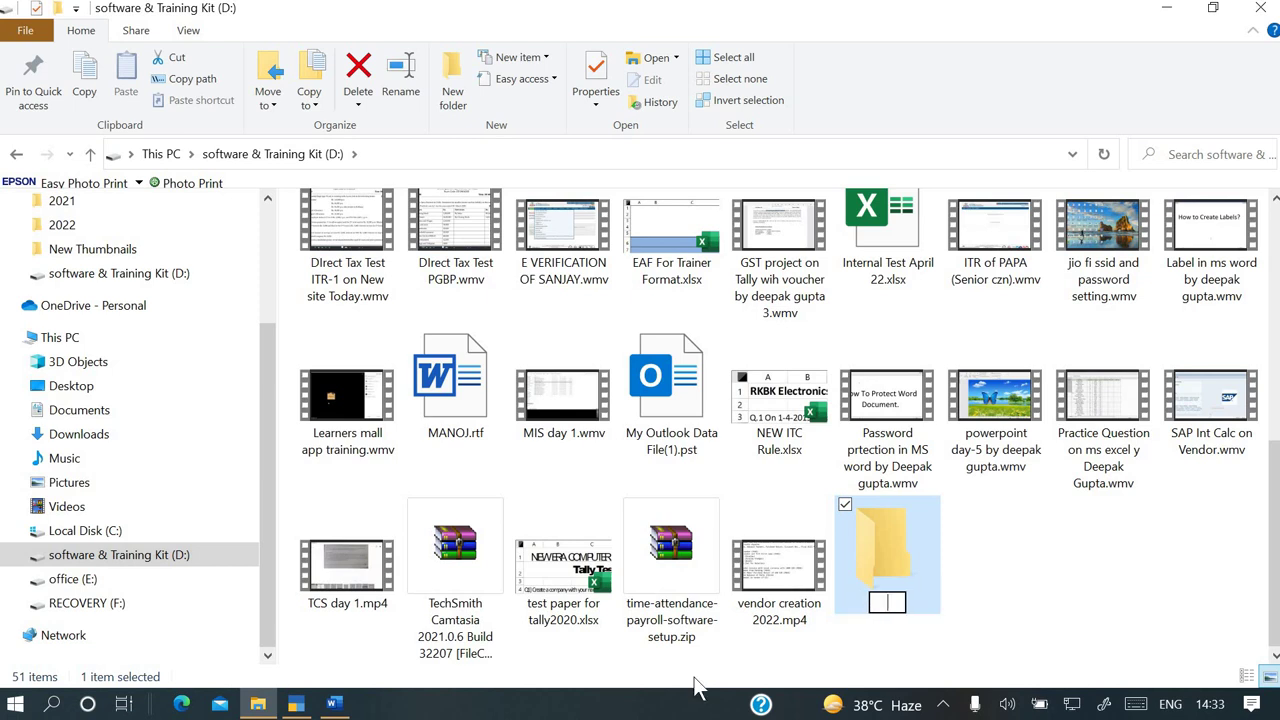
pyautogui.write('T')
pyautogui.press('BackSpace')
pyautogui.write('Piyush')
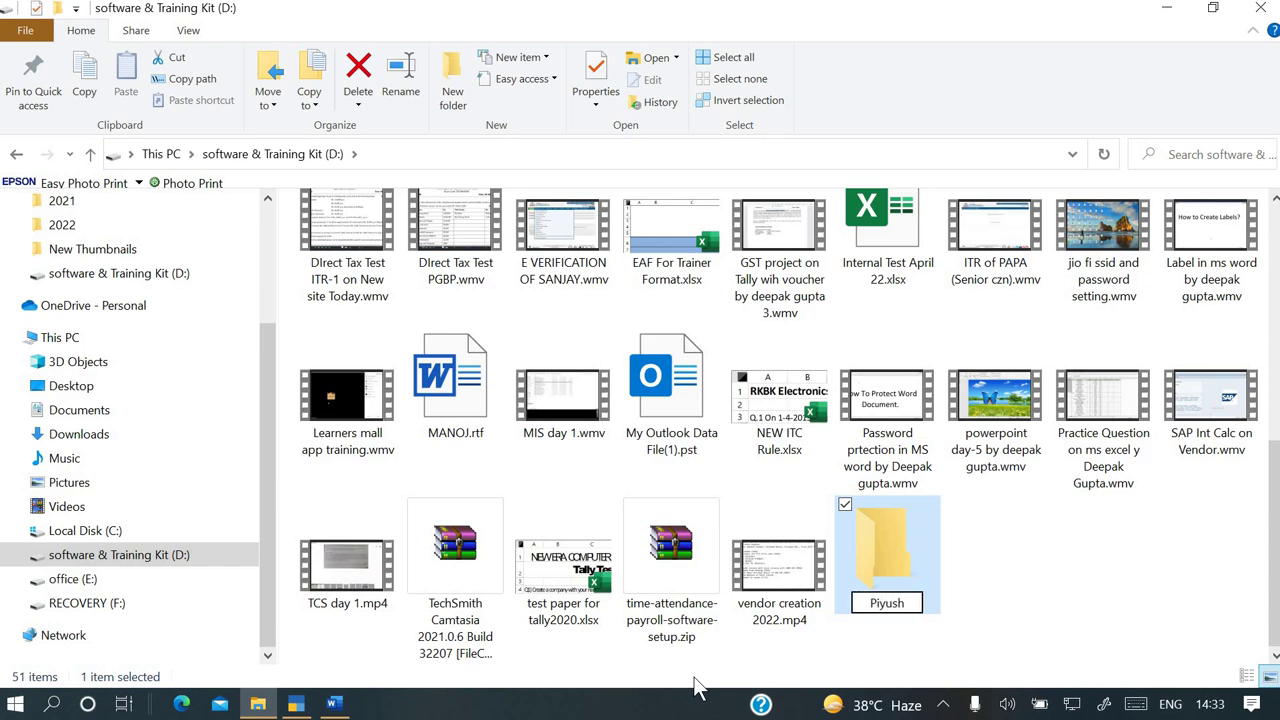
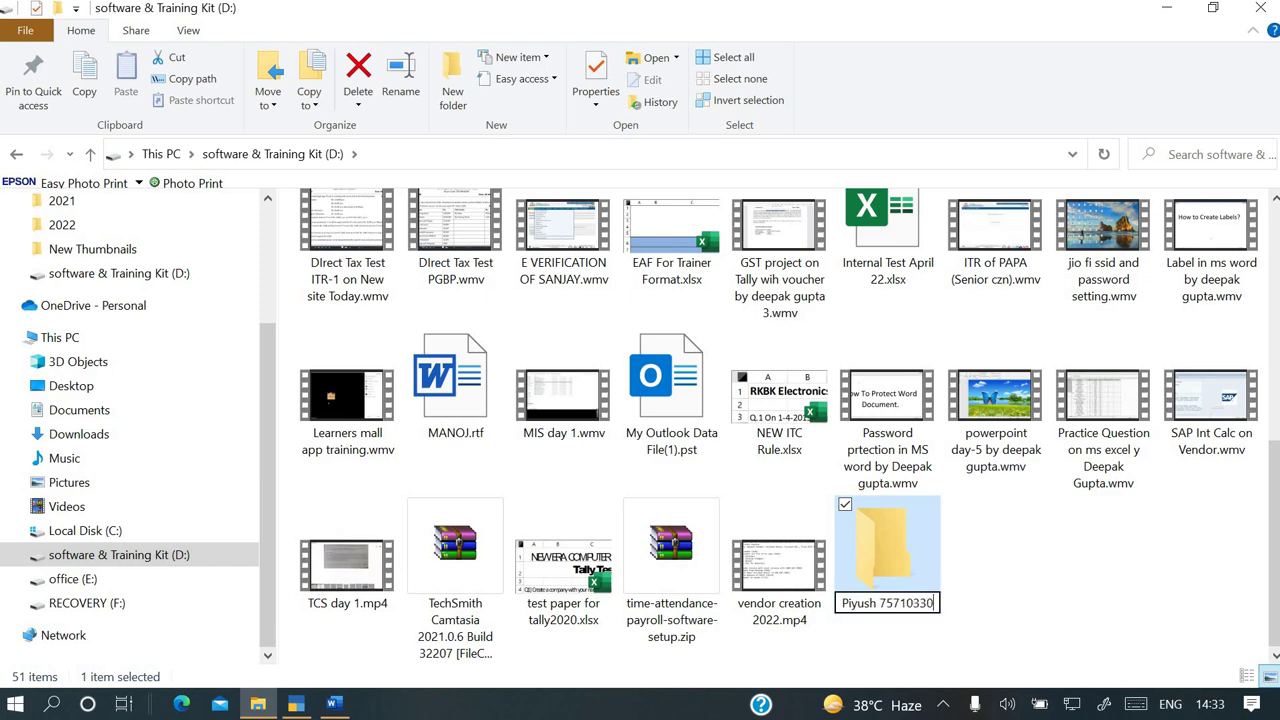
pyautogui.press('Return')
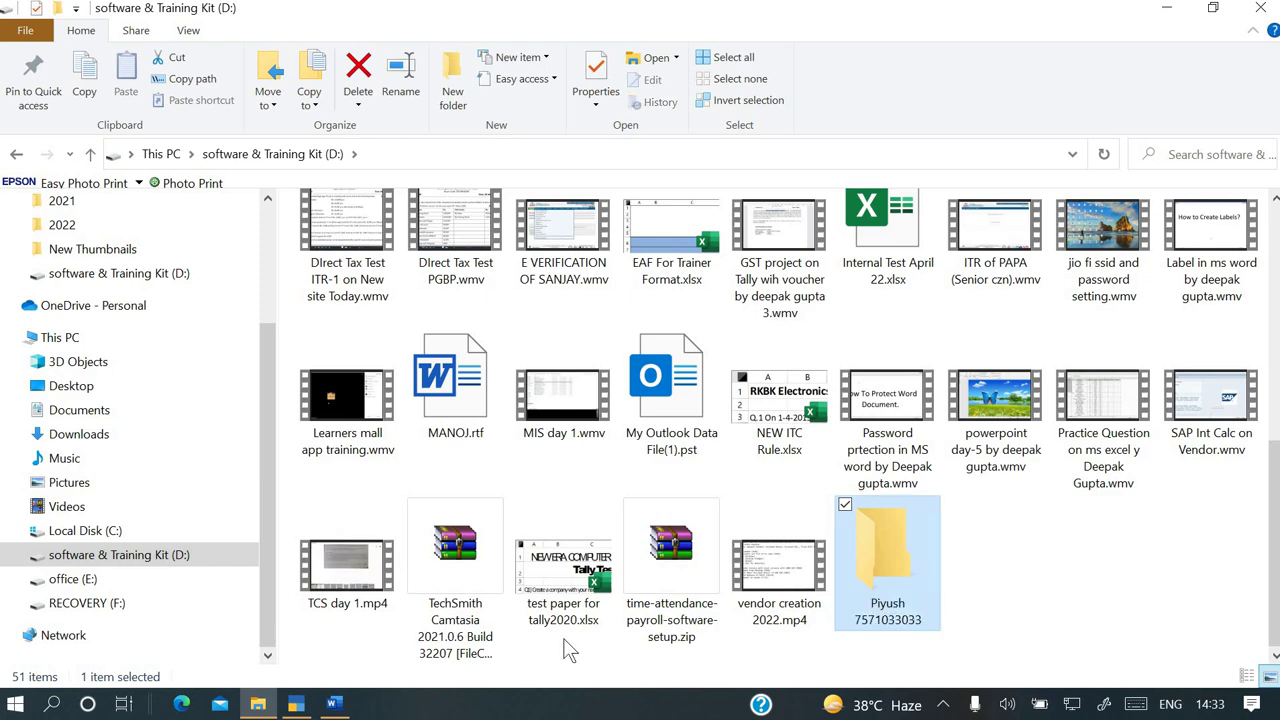
pyautogui.doubleClick(887, 564)
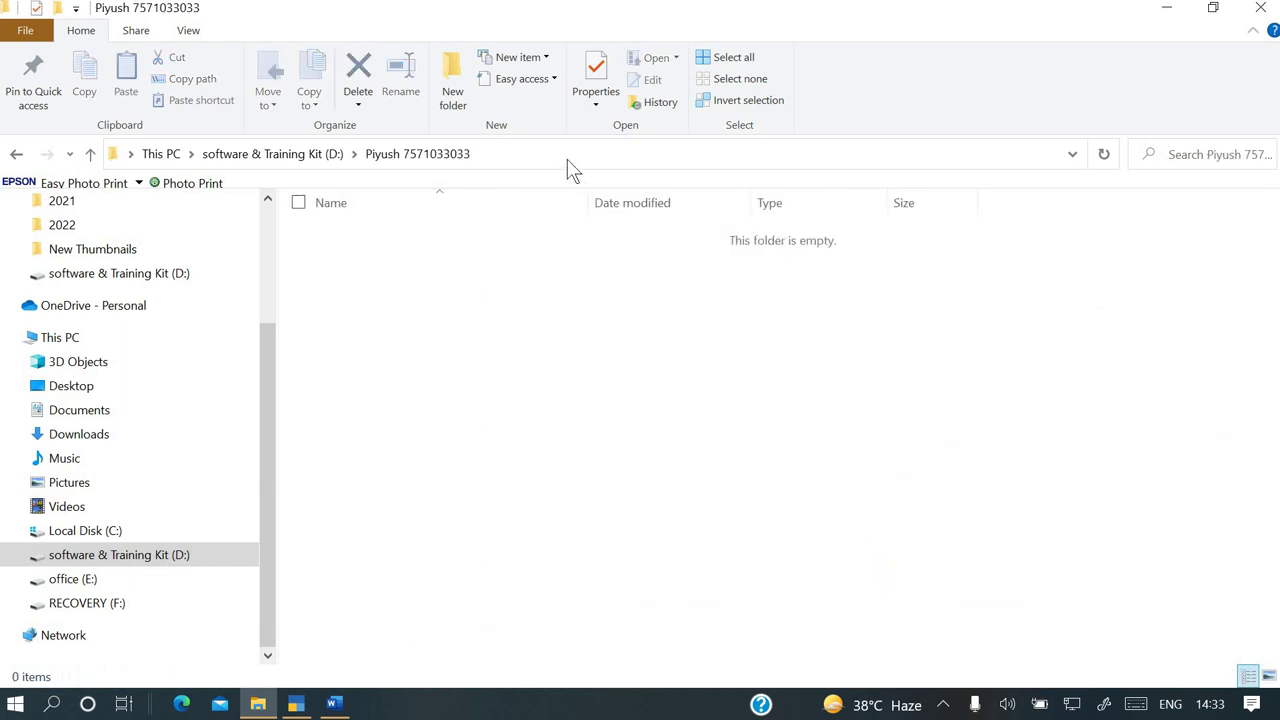
pyautogui.click(540, 154)
pyautogui.hotkey('ctrl', 'c')
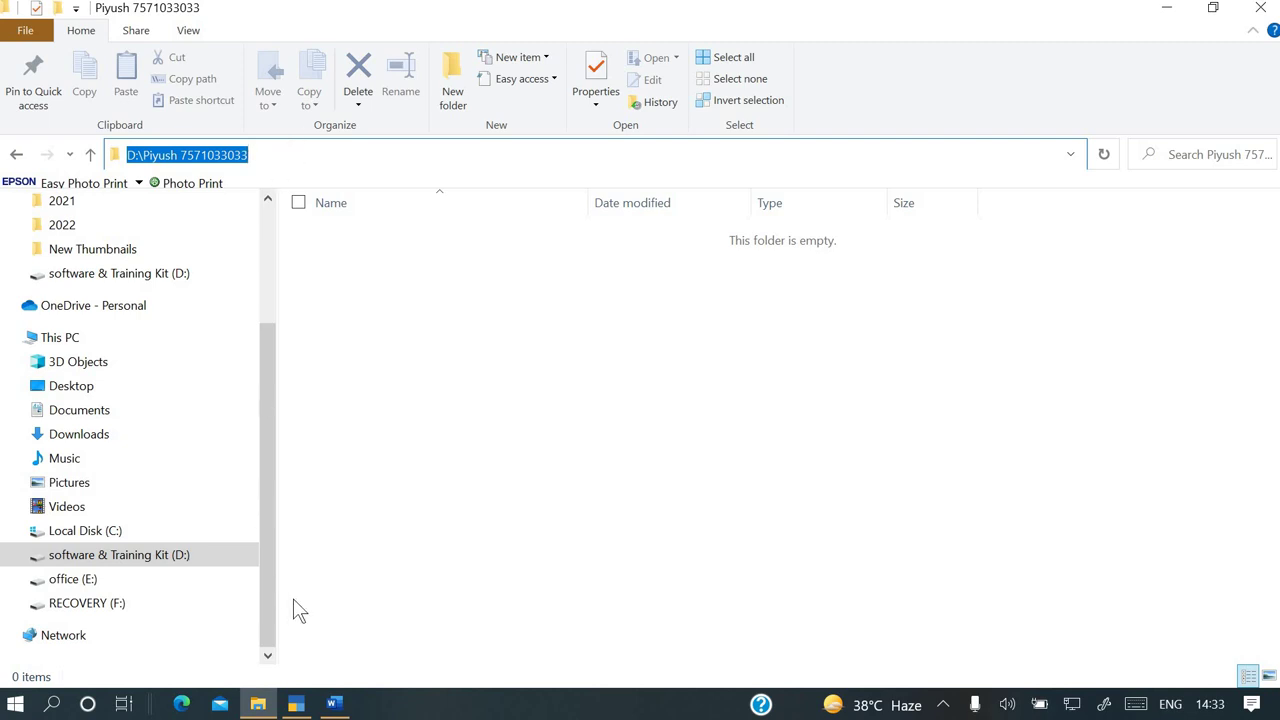
# Close the company creation form and set Tally's Company Data Path to the pasted D: folder path
pyautogui.click(296, 703)
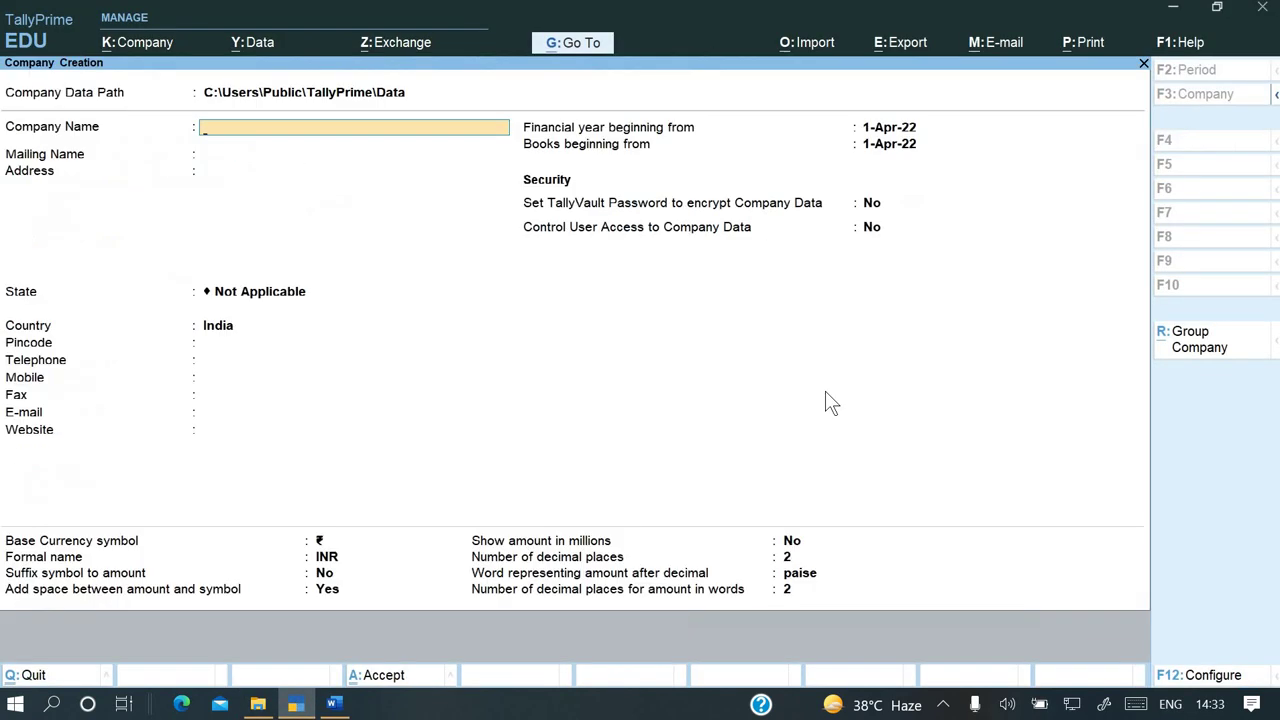
pyautogui.press('Escape')
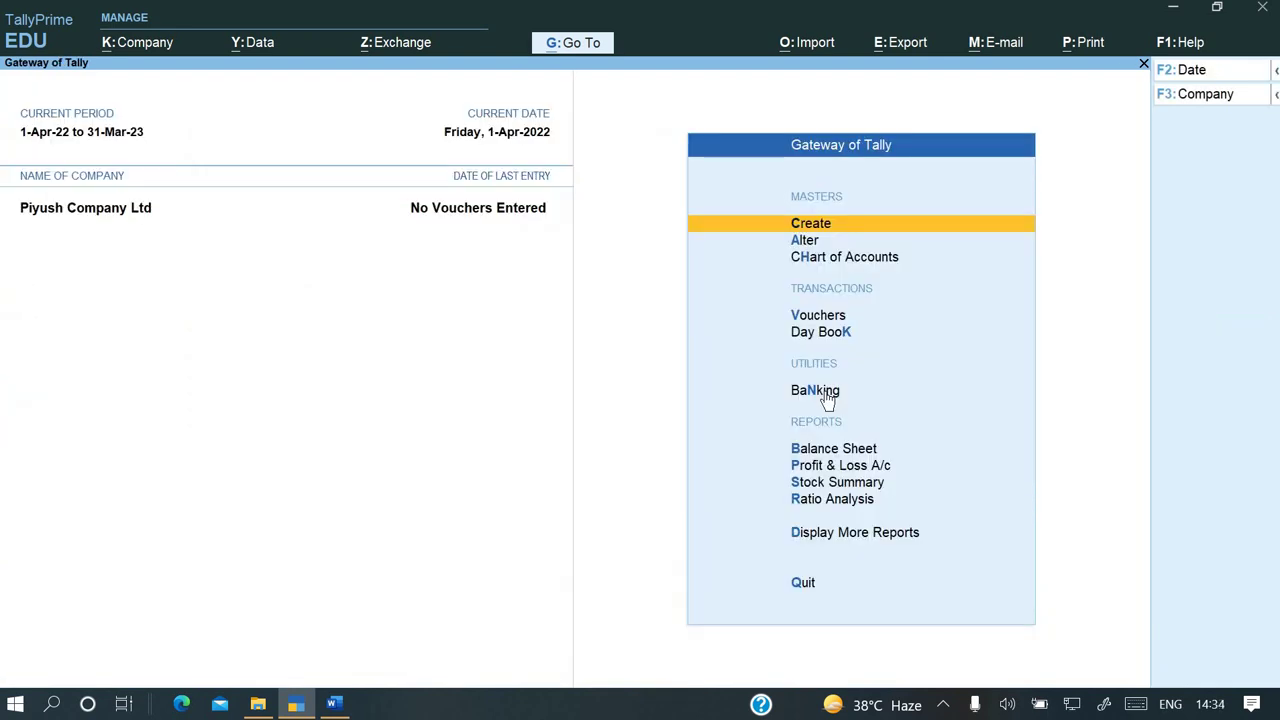
pyautogui.hotkey('alt', 'y')
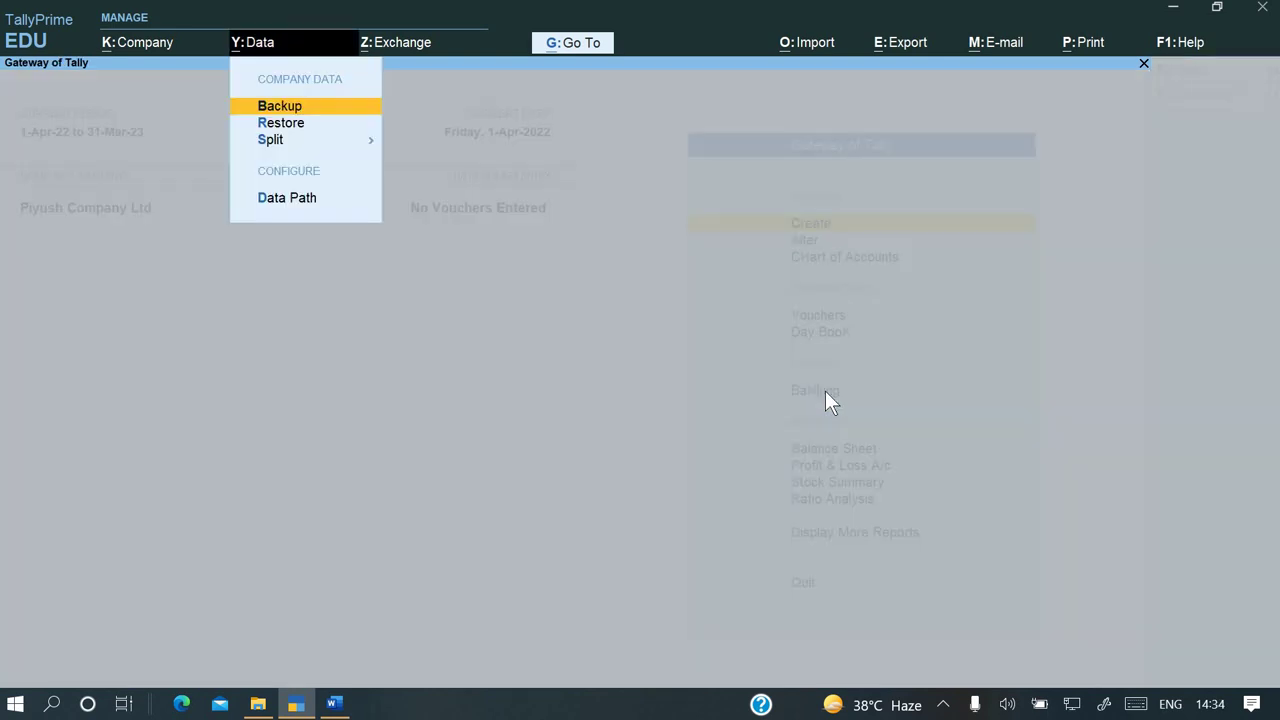
pyautogui.press('Down')
pyautogui.press('Down')
pyautogui.press('Down')
pyautogui.press('Down')
pyautogui.press('Up')
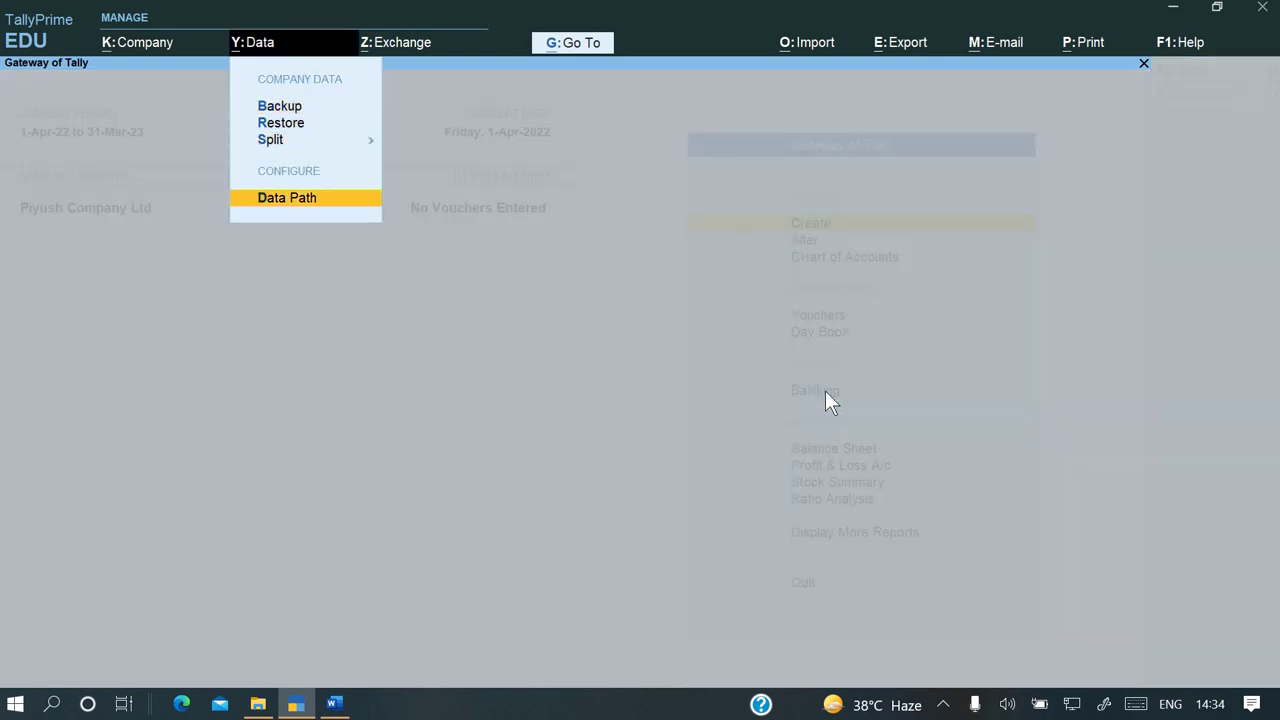
pyautogui.press('Return')
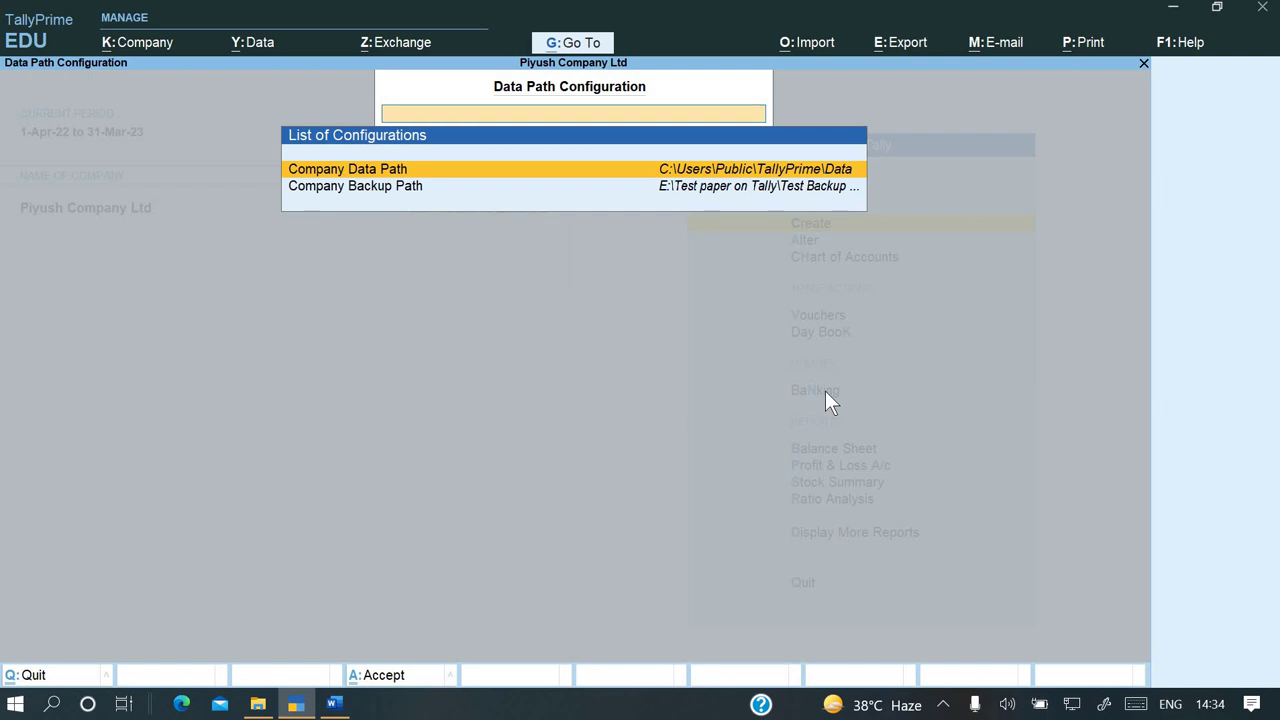
pyautogui.press('Return')
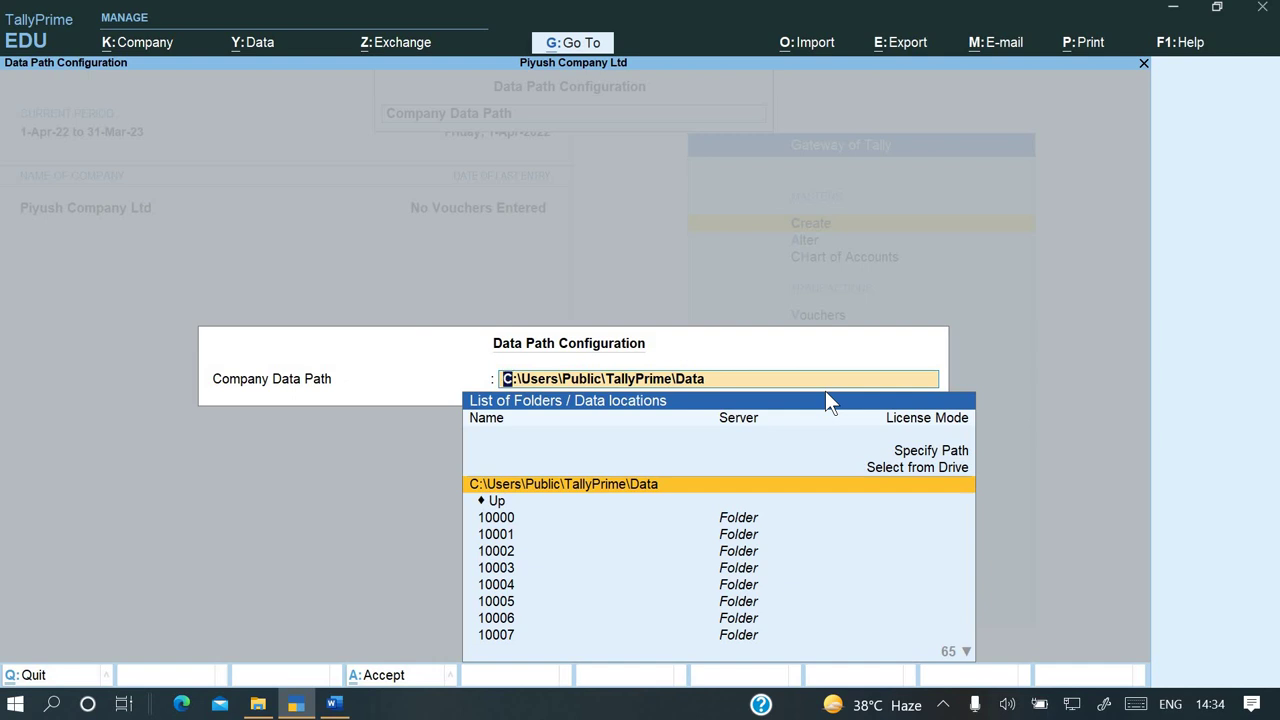
pyautogui.hotkey('ctrl', 'v')
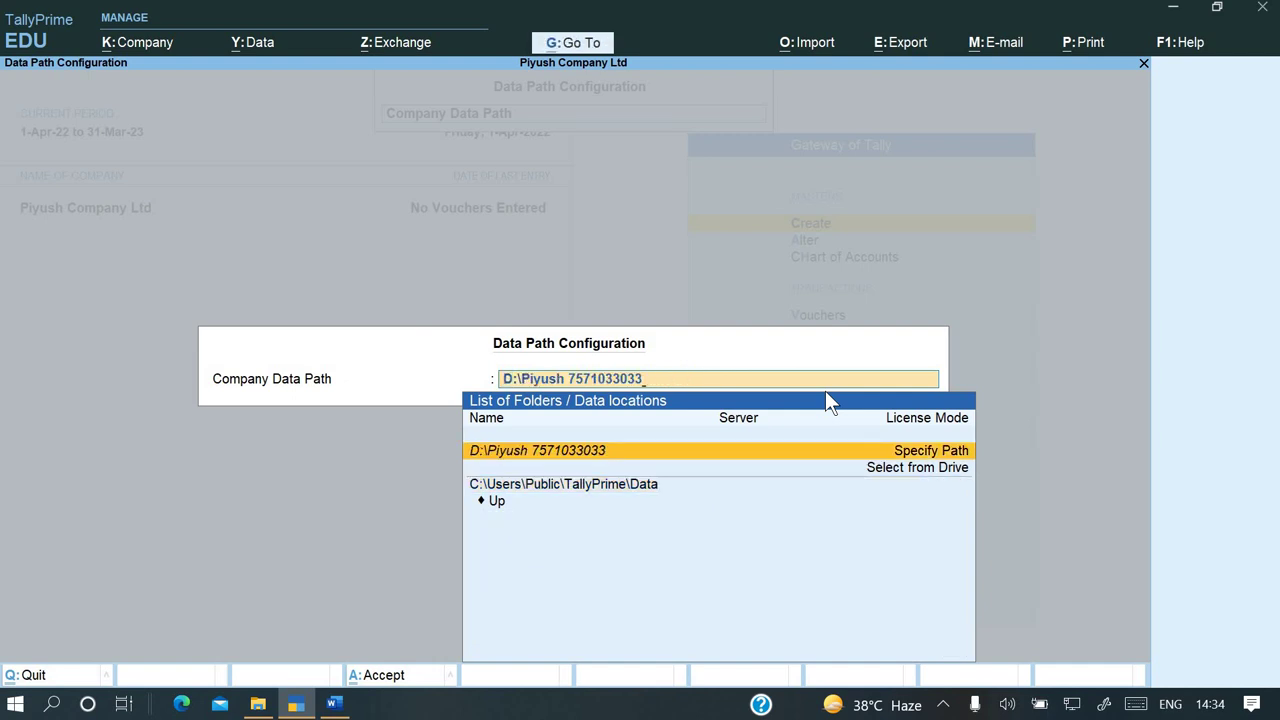
pyautogui.press('Return')
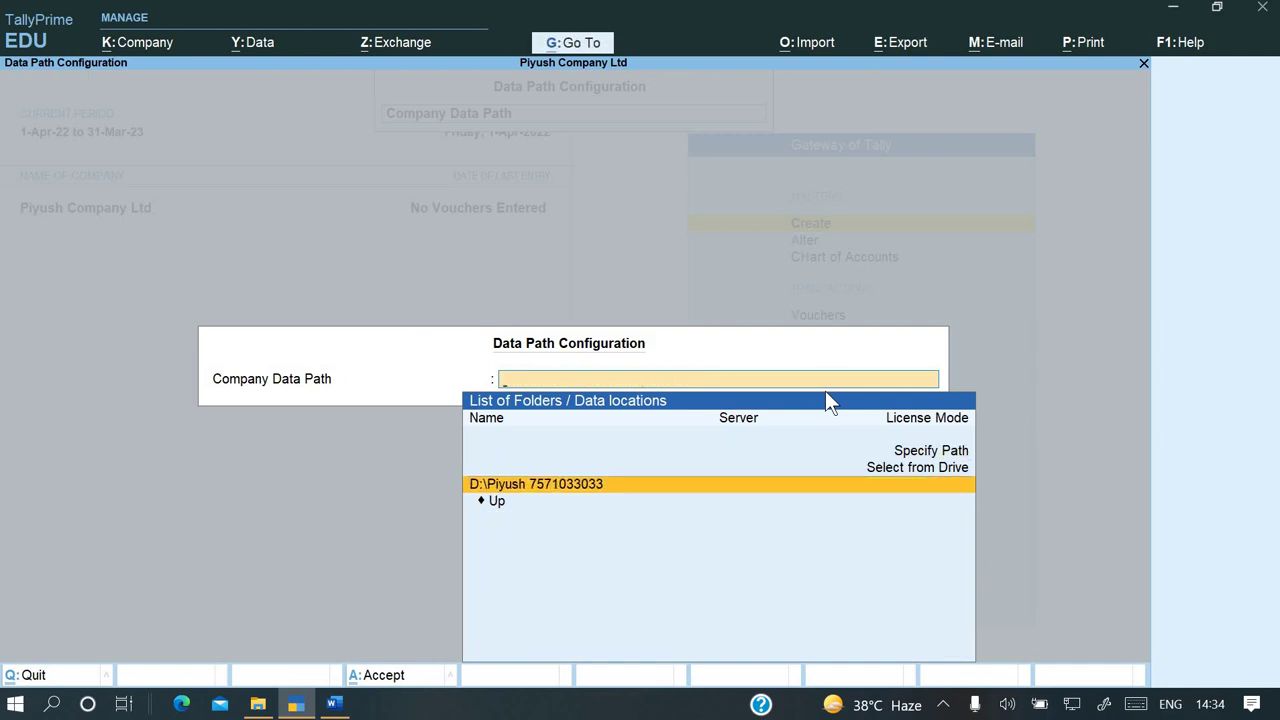
pyautogui.press('Return')
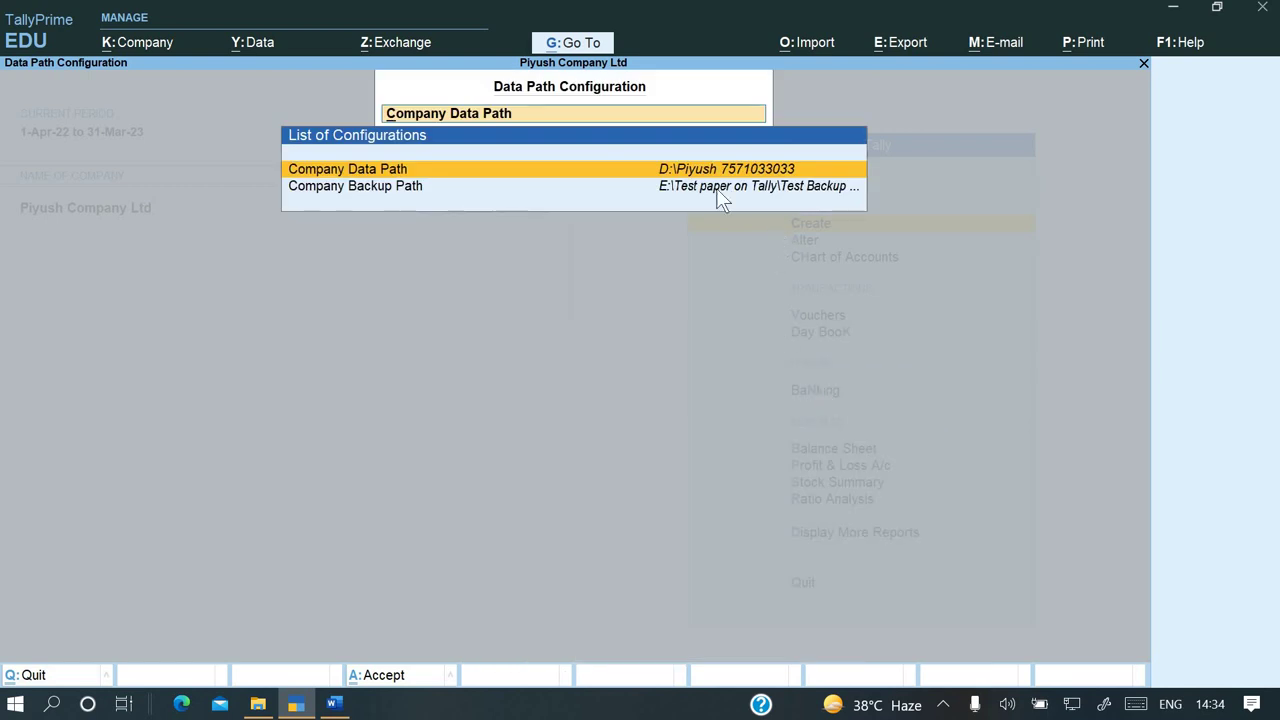
pyautogui.hotkey('ctrl', 'a')
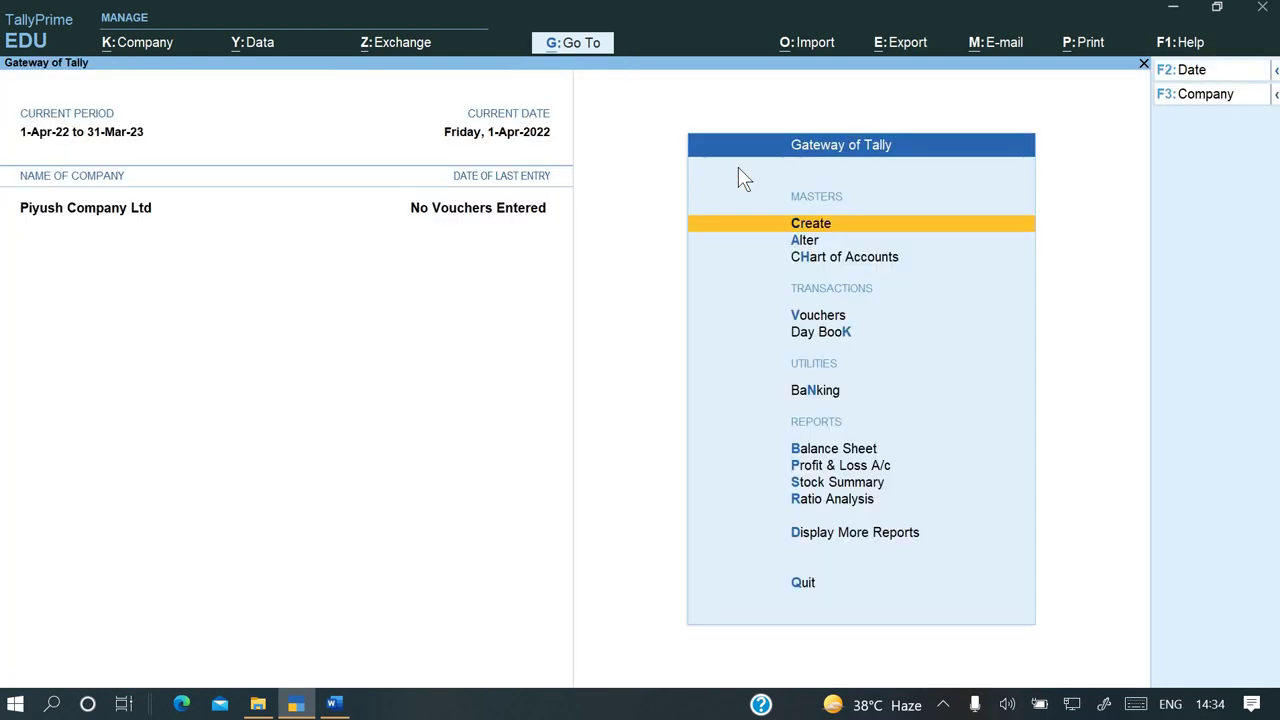
# Create a new company named Tara with its state set to Uttar Pradesh
pyautogui.press('Escape')
pyautogui.press('n')
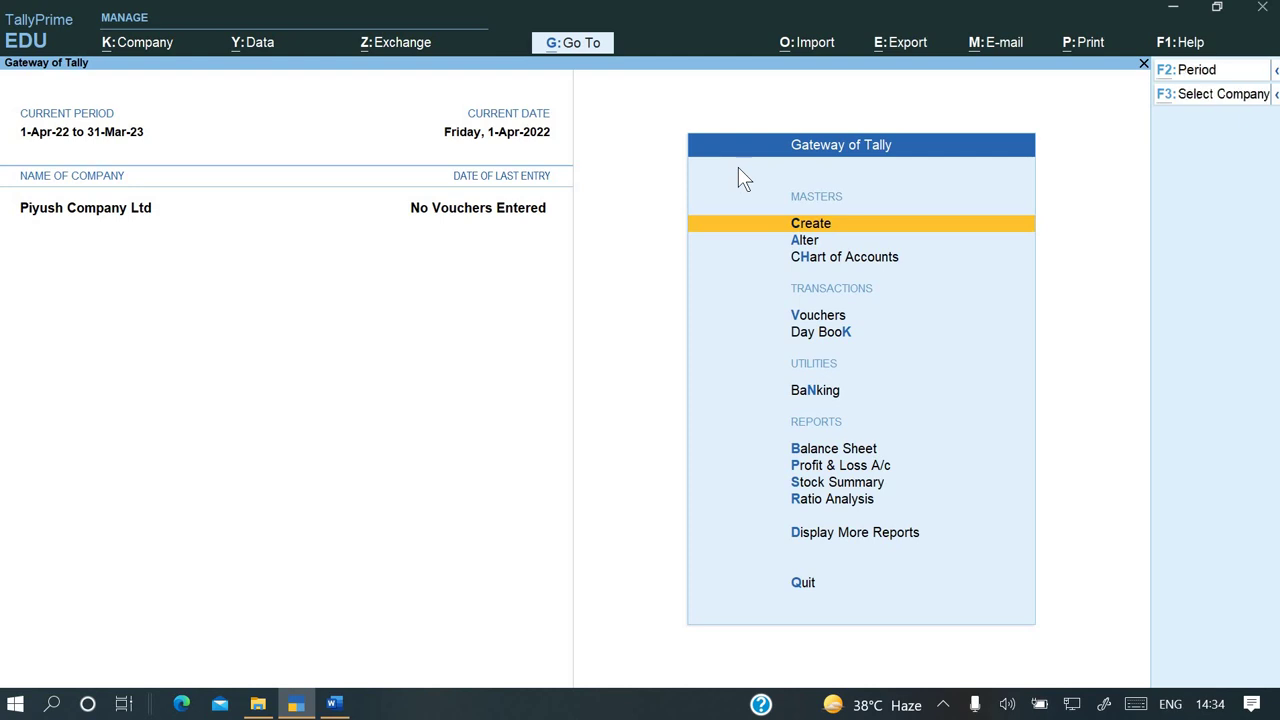
pyautogui.hotkey('alt', 'k')
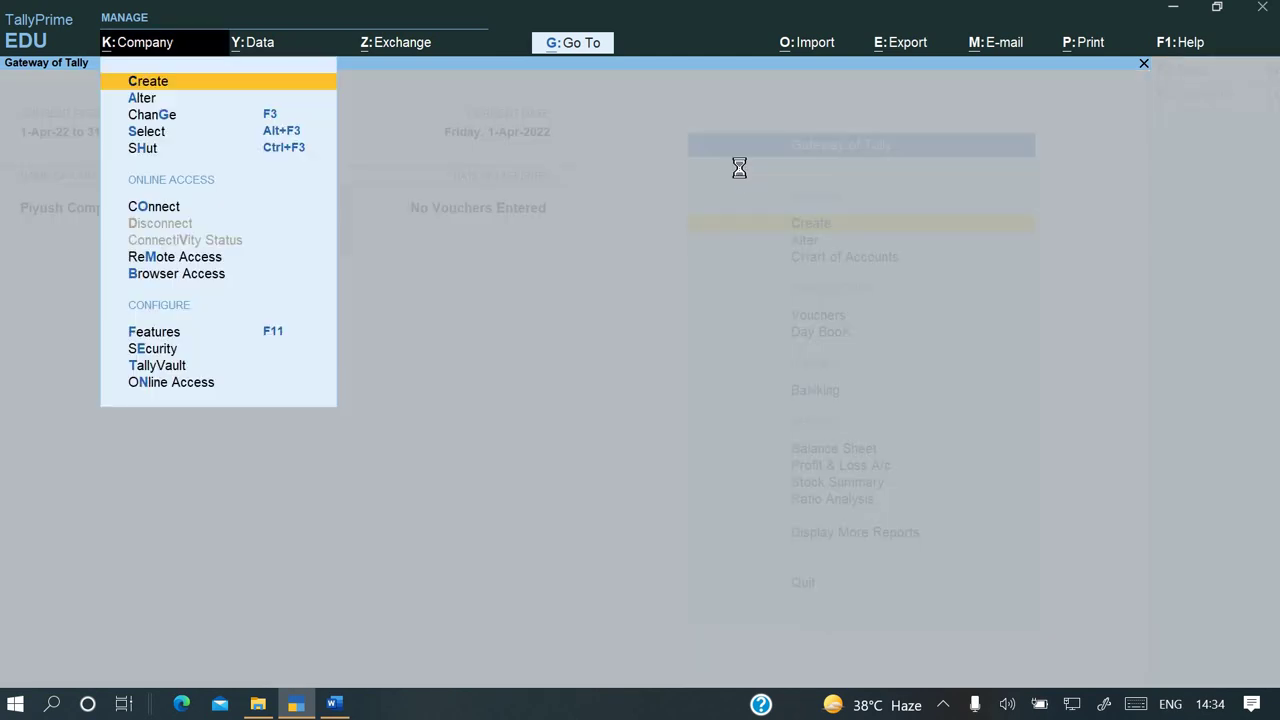
pyautogui.press('Return')
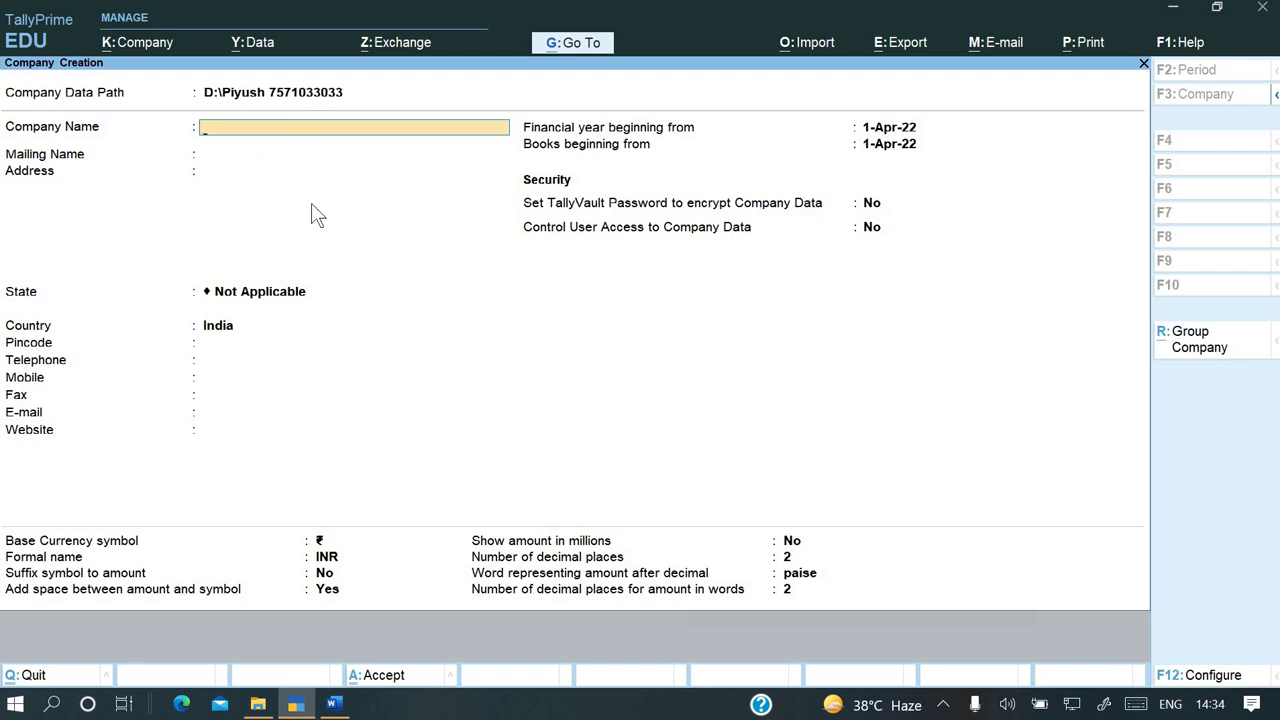
pyautogui.press('Return')
pyautogui.press('Return')
pyautogui.press('Return')
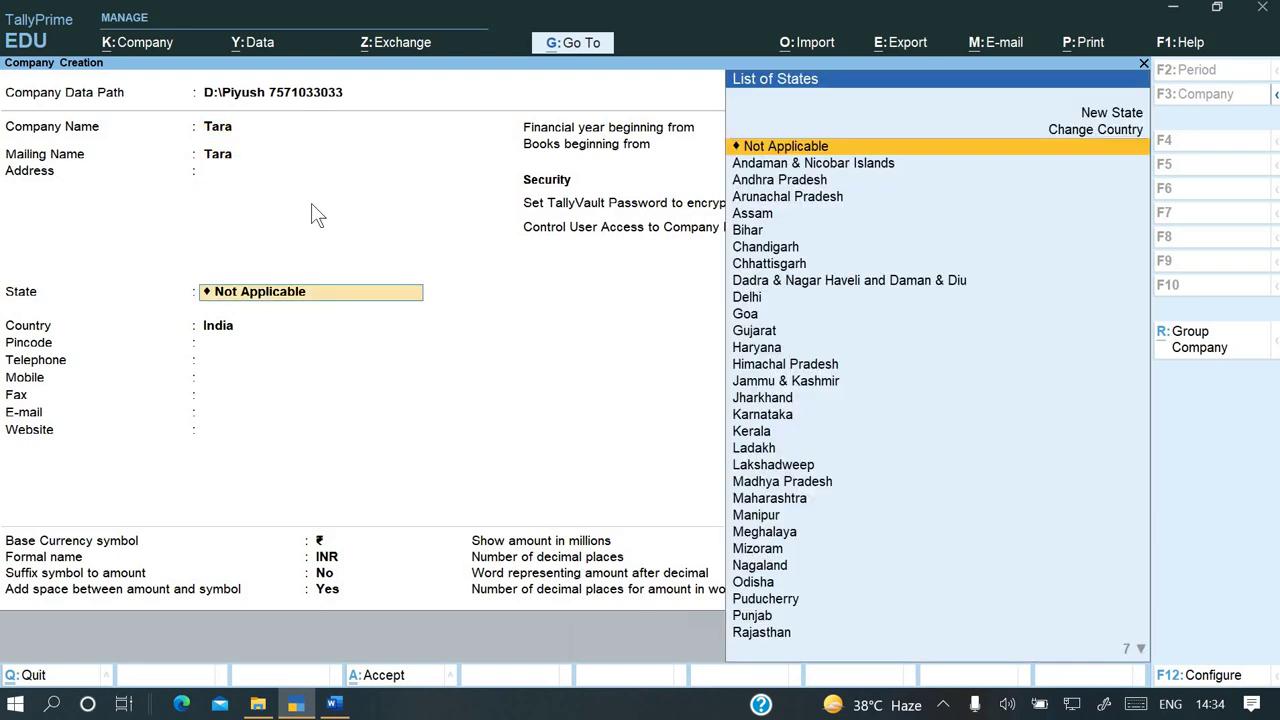
pyautogui.write('u')
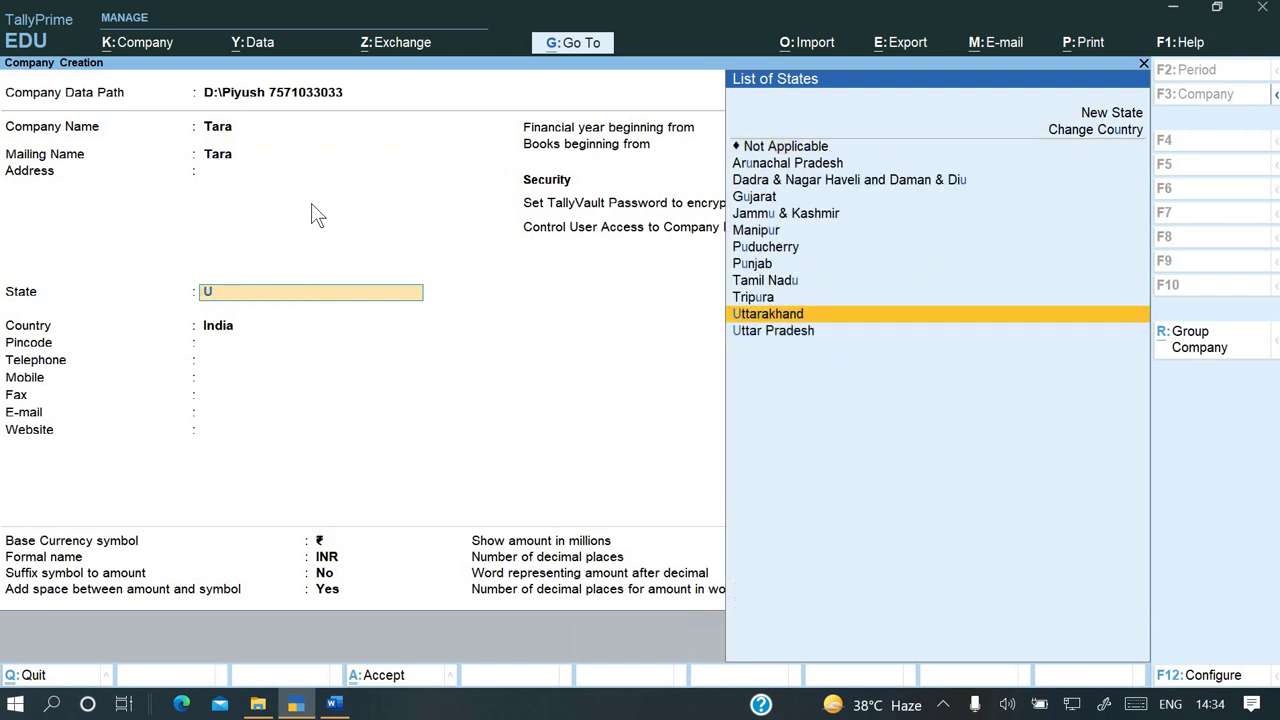
pyautogui.press('Down')
pyautogui.press('Return')
pyautogui.hotkey('ctrl', 'a')
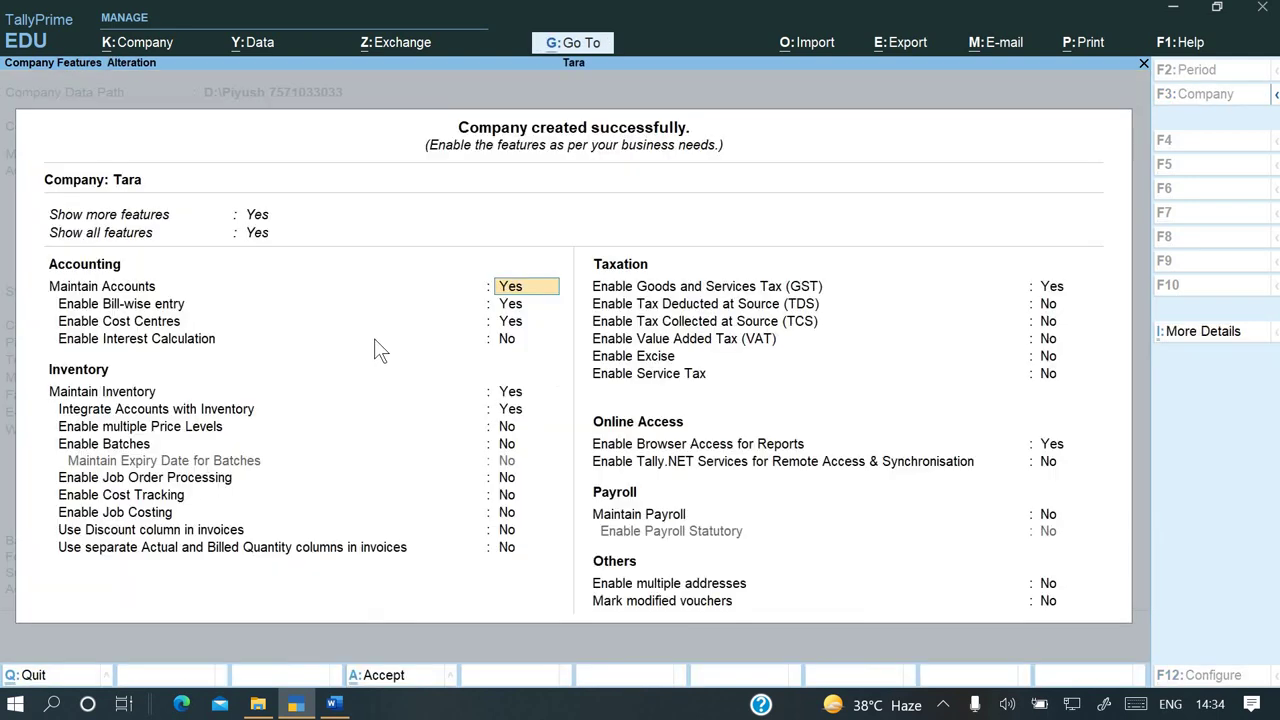
# Set GST to No in Tara's company features and accept them
pyautogui.press('Down')
pyautogui.press('Down')
pyautogui.press('Down')
pyautogui.press('Down')
pyautogui.press('Down')
pyautogui.press('Down')
pyautogui.press('Down')
pyautogui.press('Down')
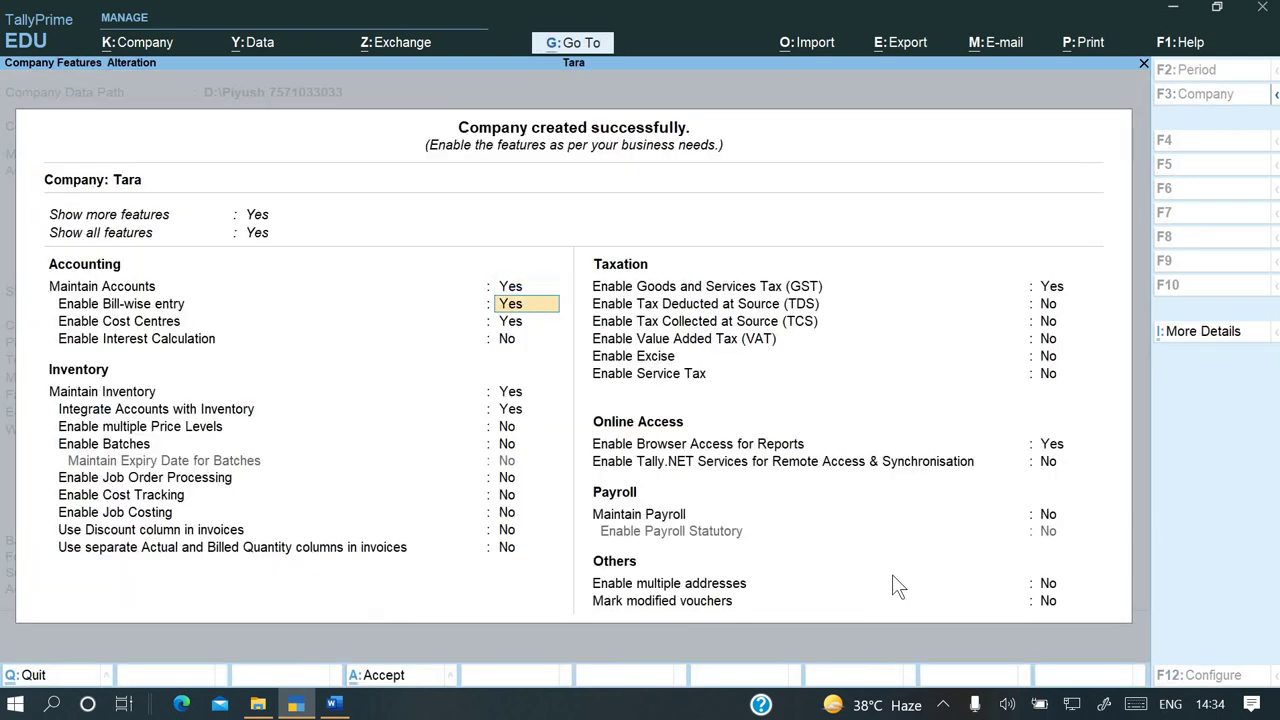
pyautogui.press('Down')
pyautogui.press('Down')
pyautogui.press('Down')
pyautogui.press('Down')
pyautogui.press('Down')
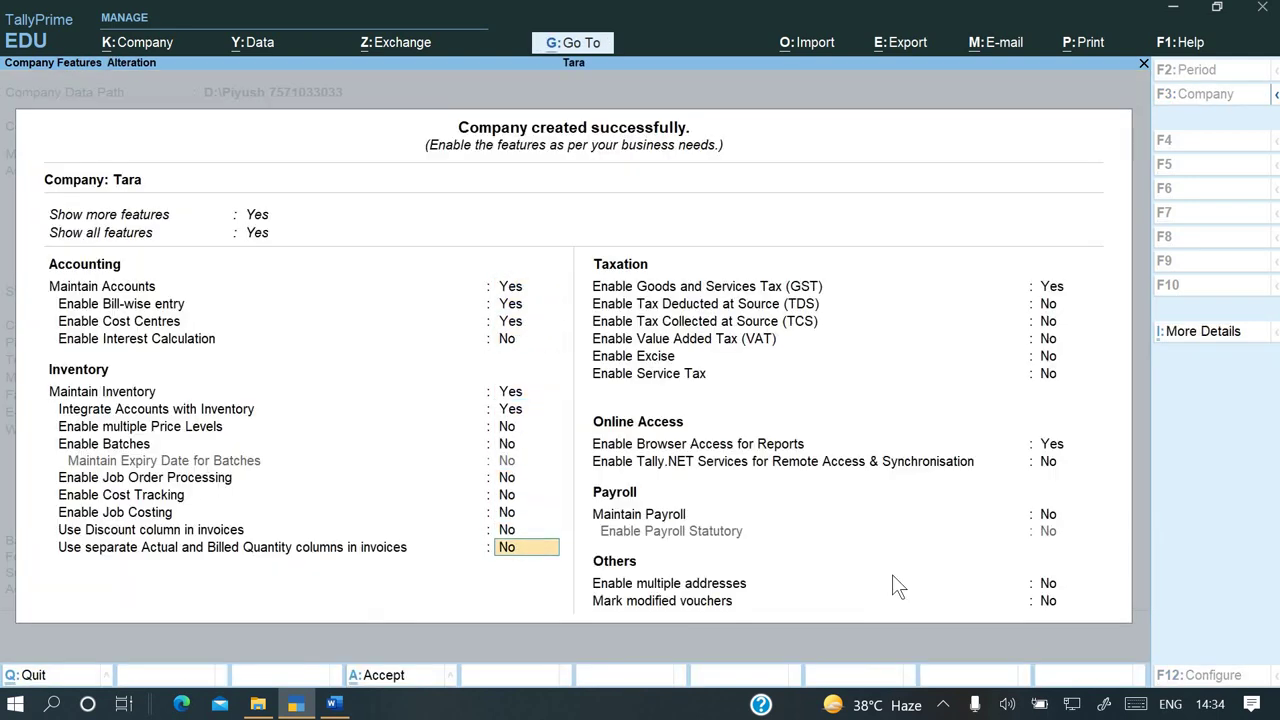
pyautogui.write('n')
pyautogui.press('Return')
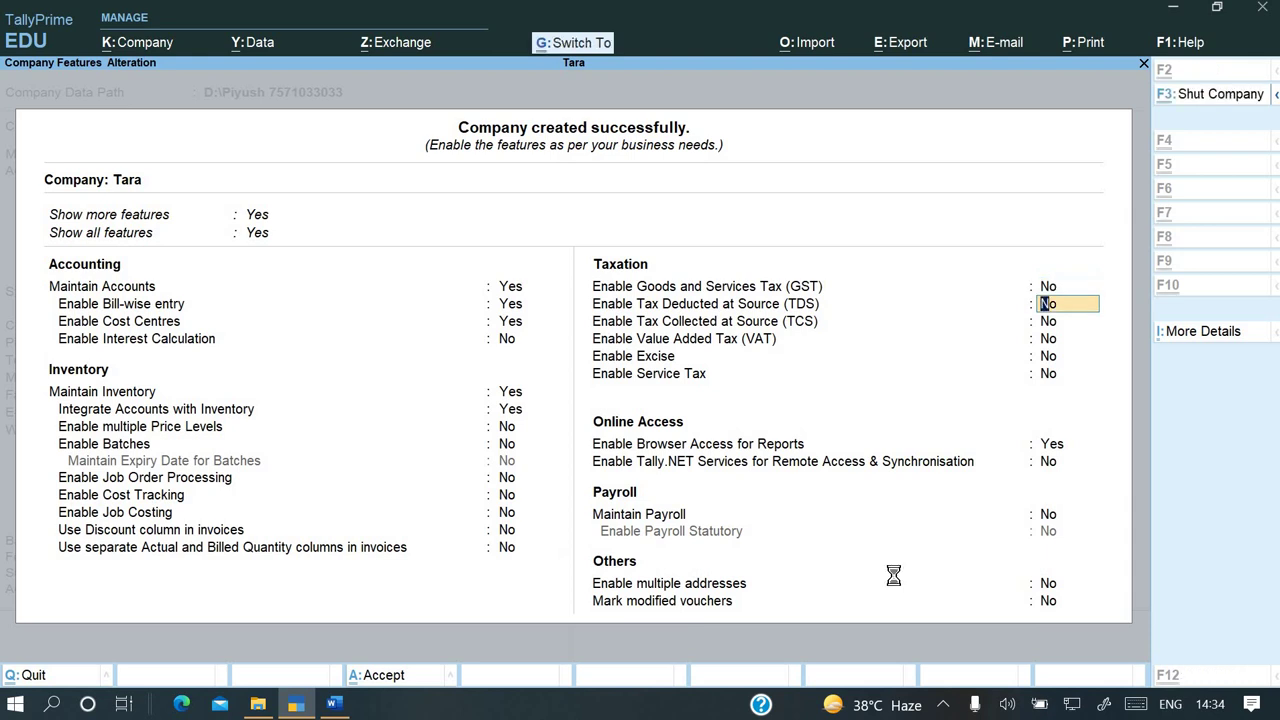
pyautogui.hotkey('ctrl', 'a')
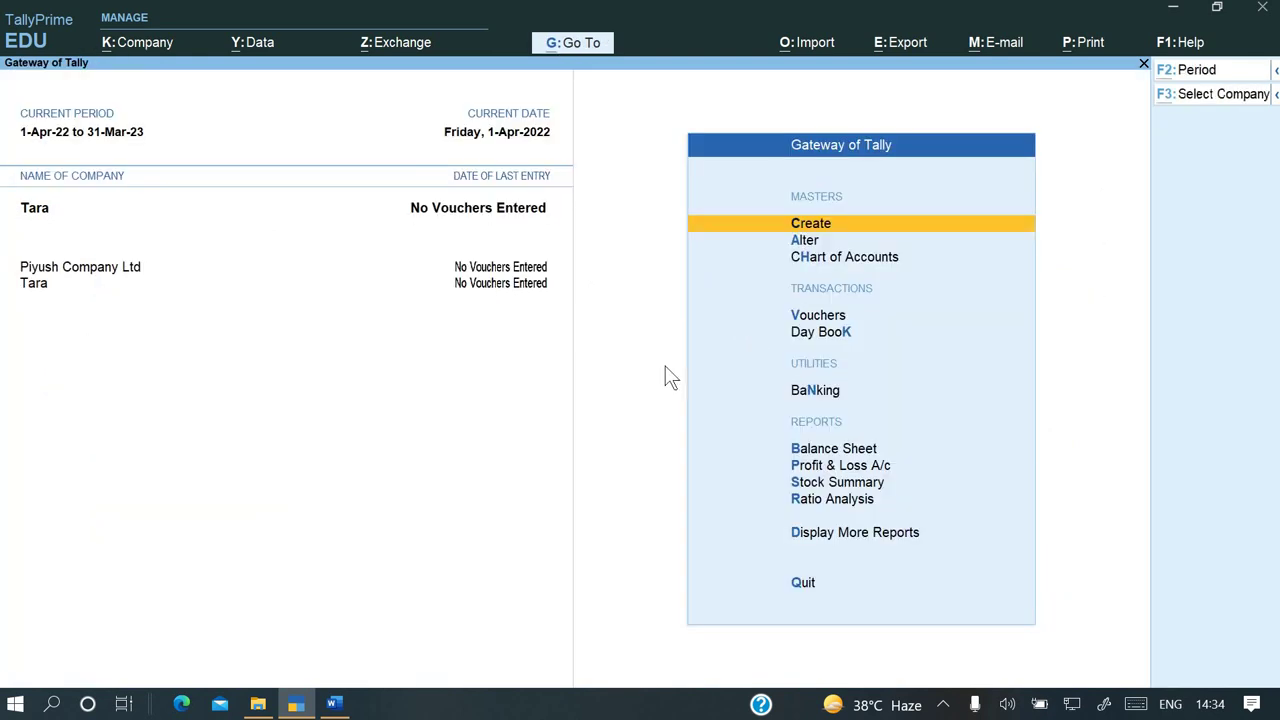
pyautogui.hotkey('alt', 'k')
pyautogui.press('Down')
pyautogui.press('Down')
pyautogui.press('Down')
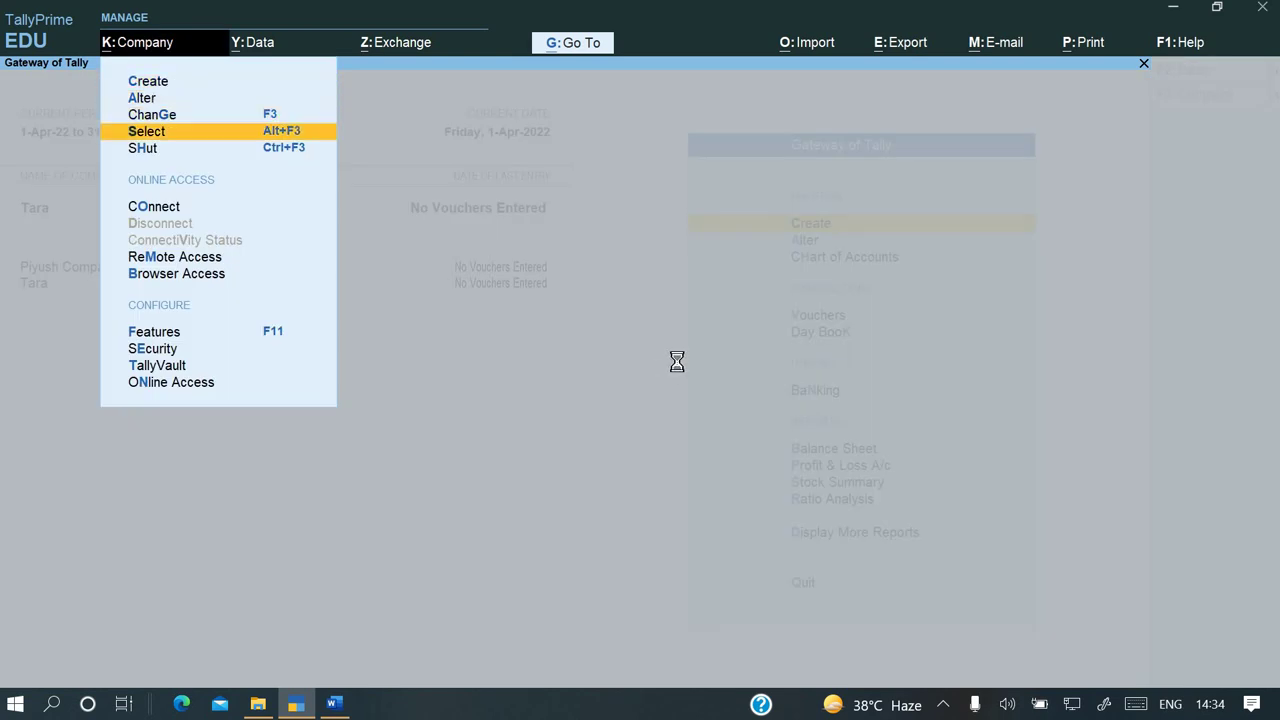
# Load the Tara company from the D: data path, then switch to File Explorer
pyautogui.press('Return')
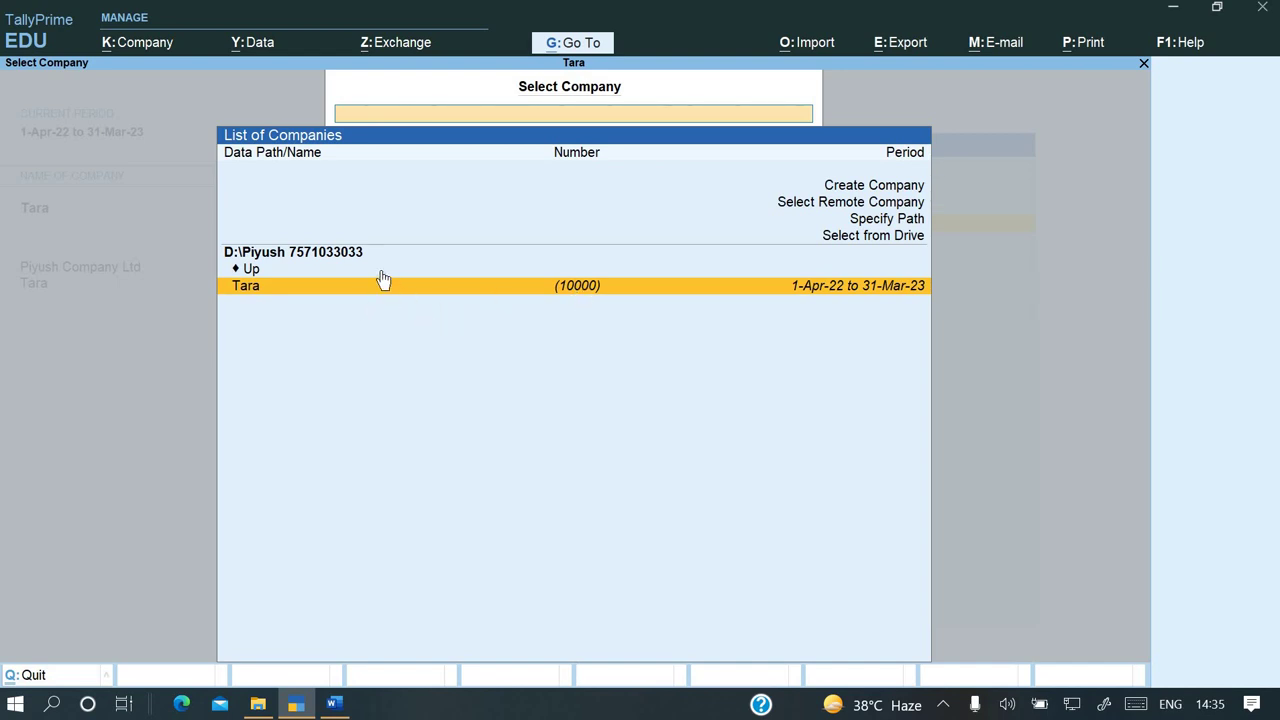
pyautogui.click(486, 287)
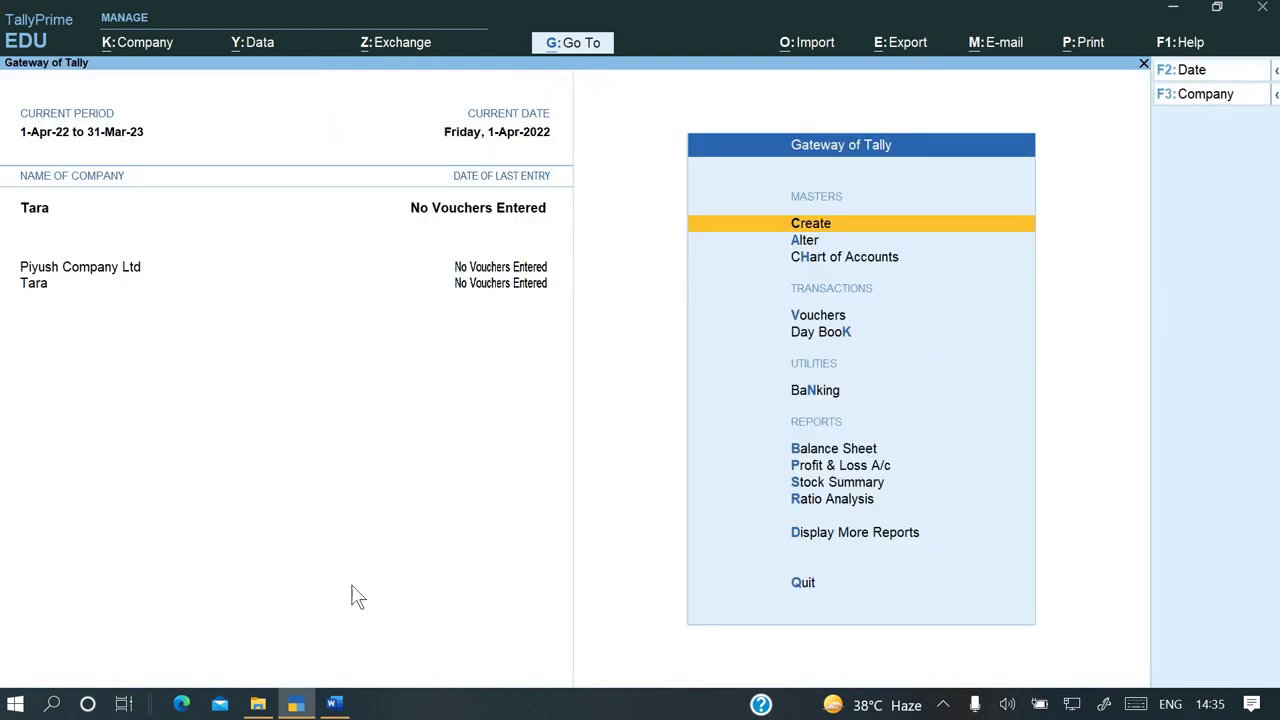
pyautogui.click(258, 706)
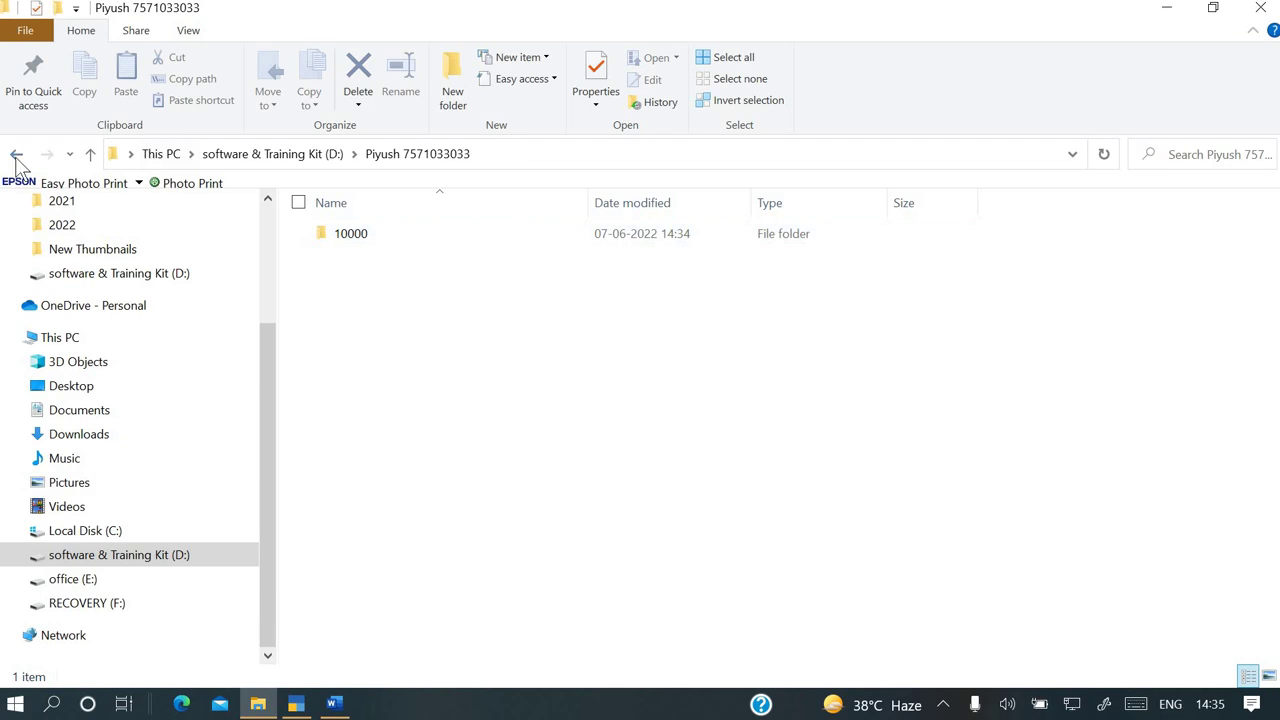
# Browse to C:\Users\Public\TallyPrime\Data and copy that full path from the address bar
pyautogui.click(88, 533)
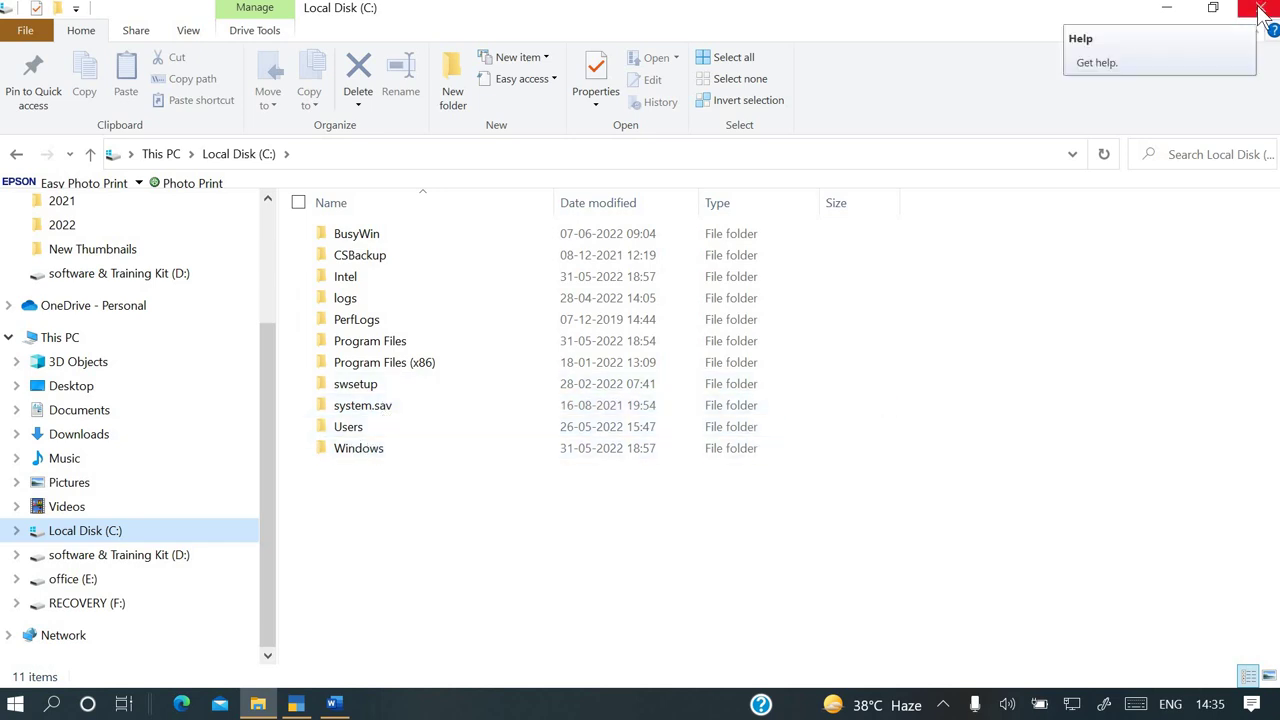
pyautogui.doubleClick(348, 427)
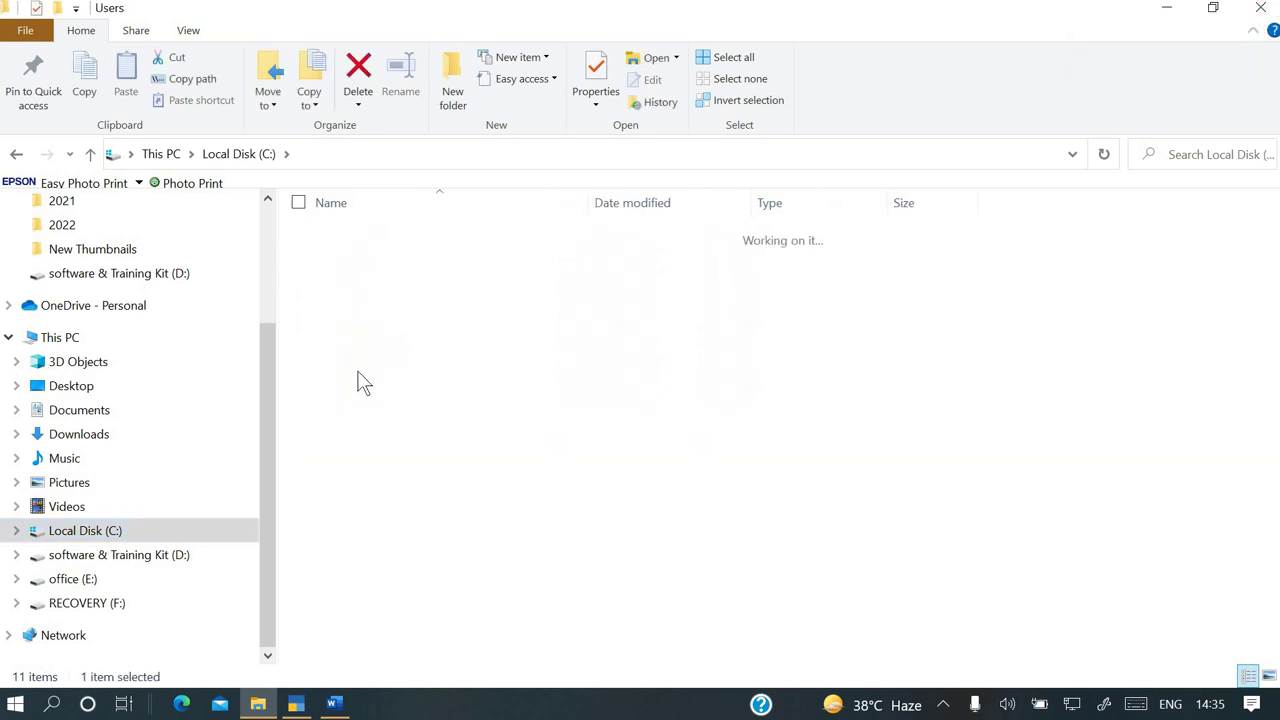
pyautogui.doubleClick(355, 258)
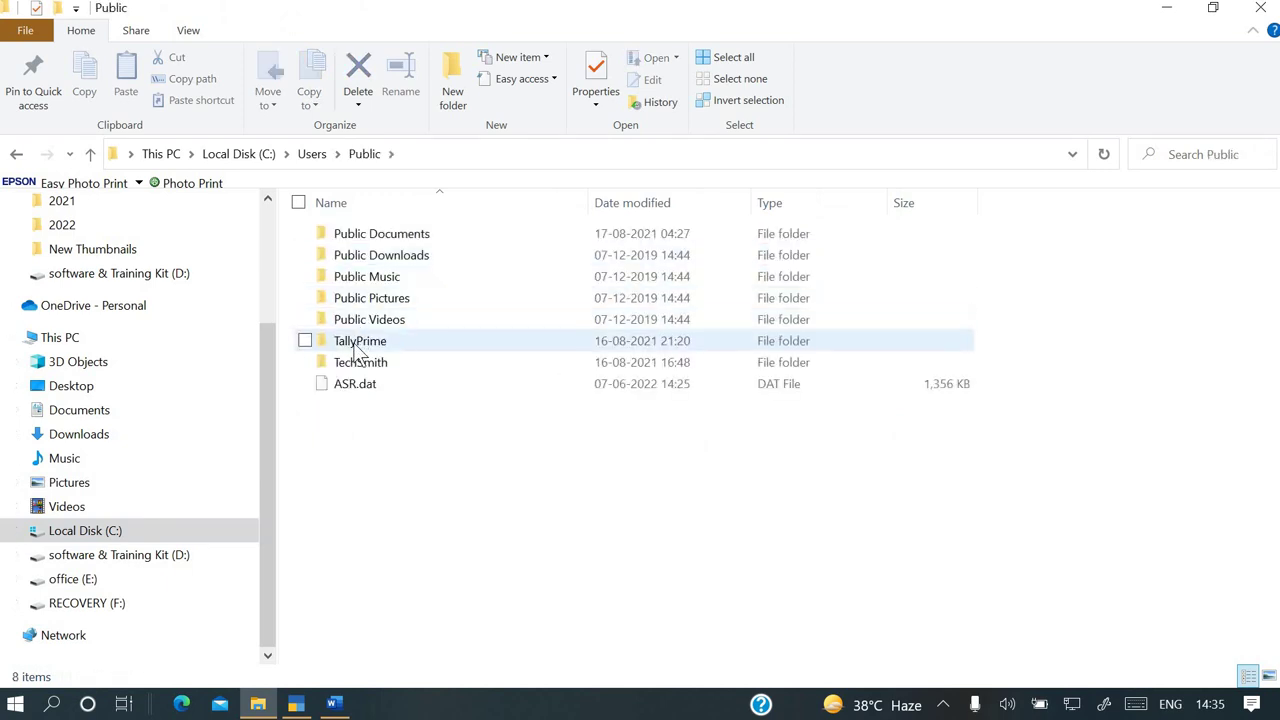
pyautogui.doubleClick(356, 342)
pyautogui.doubleClick(352, 236)
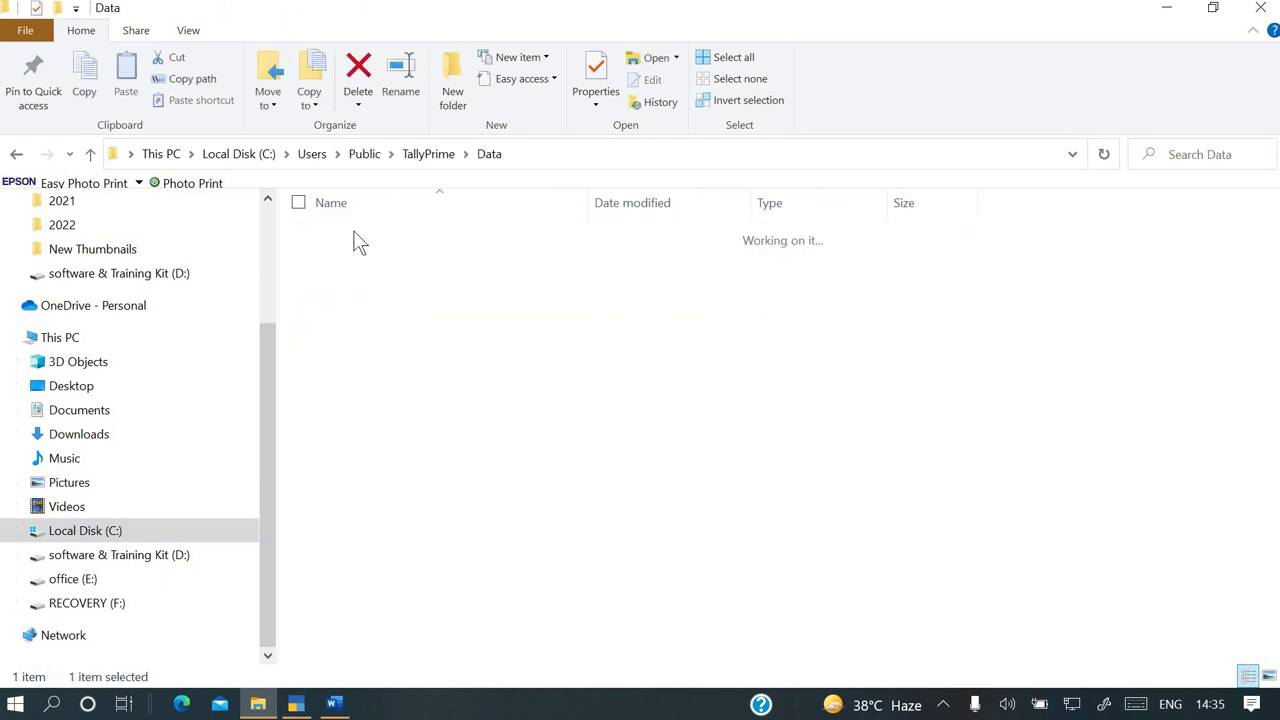
pyautogui.click(553, 156)
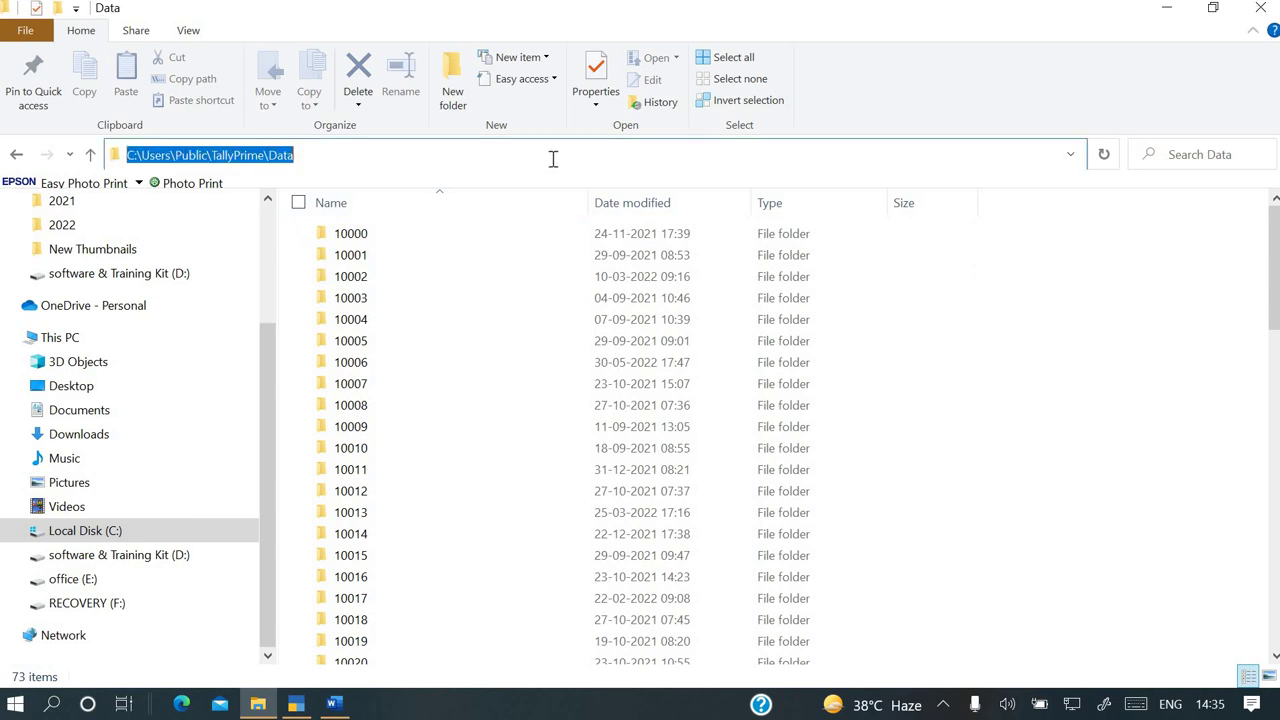
pyautogui.rightClick(231, 147)
pyautogui.click(212, 206)
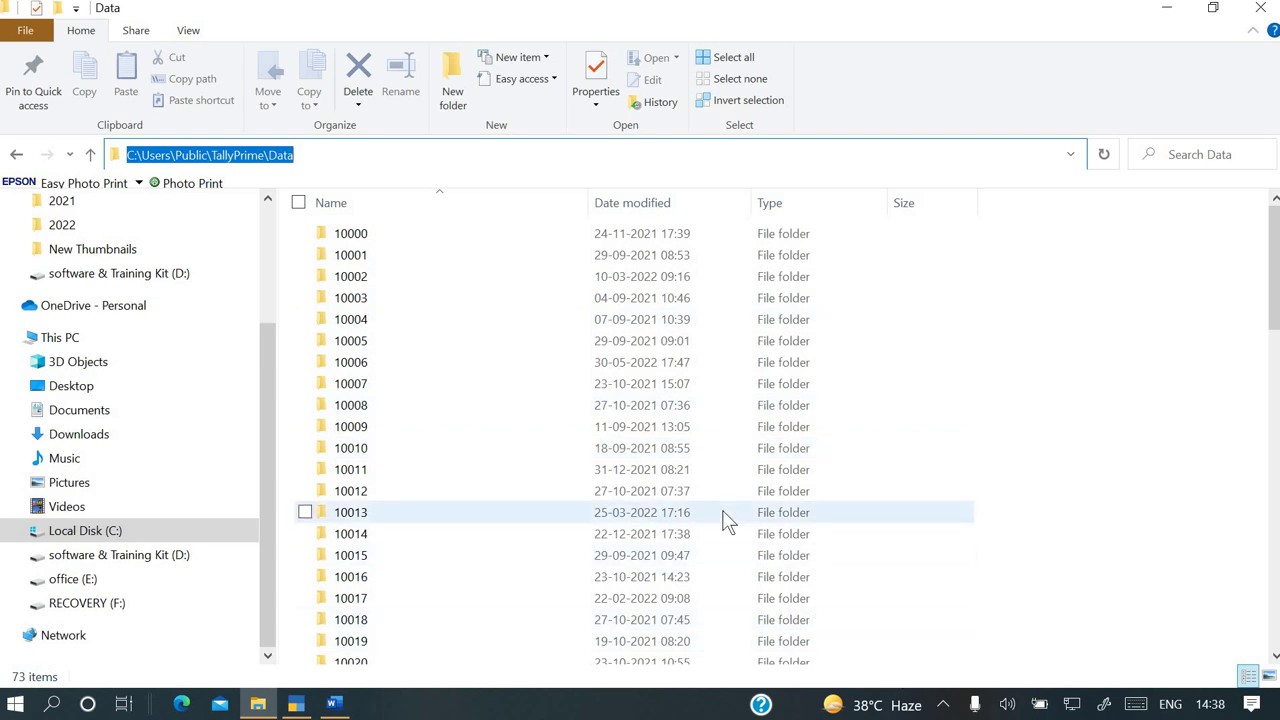
pyautogui.click(296, 704)
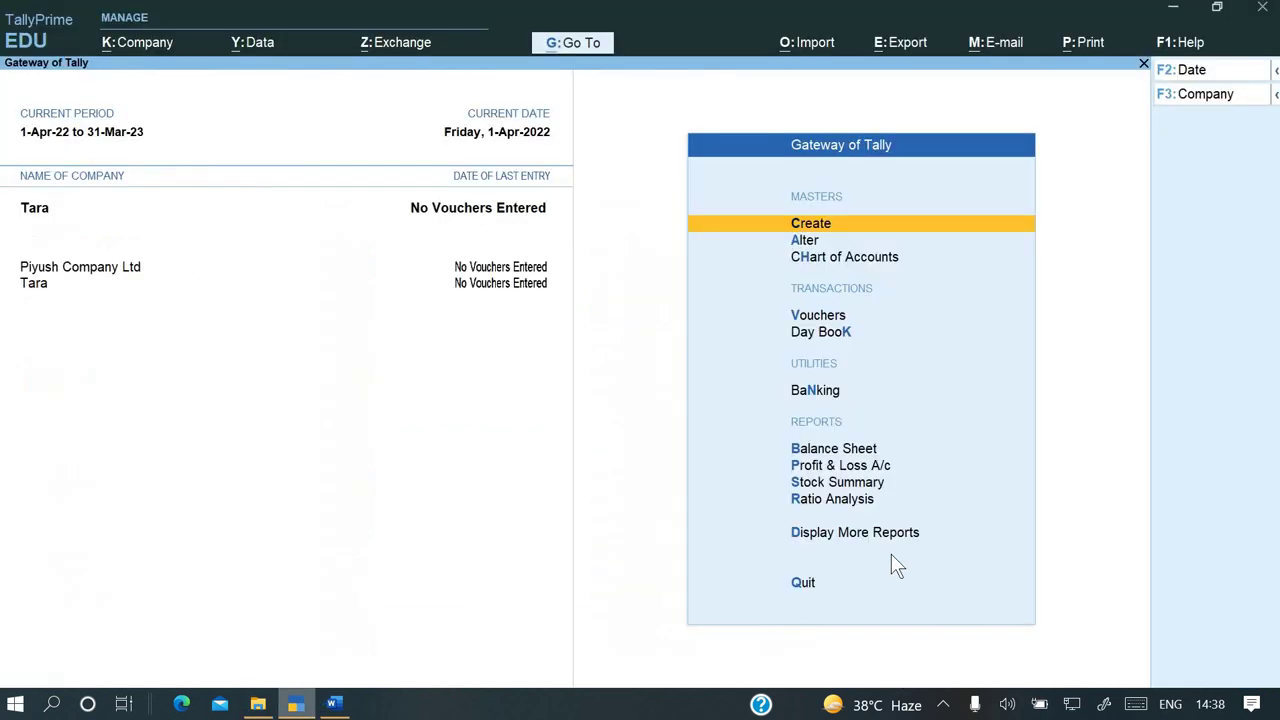
# View the D: drive Company Data Path setting and close it unchanged, returning to File Explorer
pyautogui.click(268, 48)
pyautogui.press('Down')
pyautogui.press('Down')
pyautogui.press('Down')
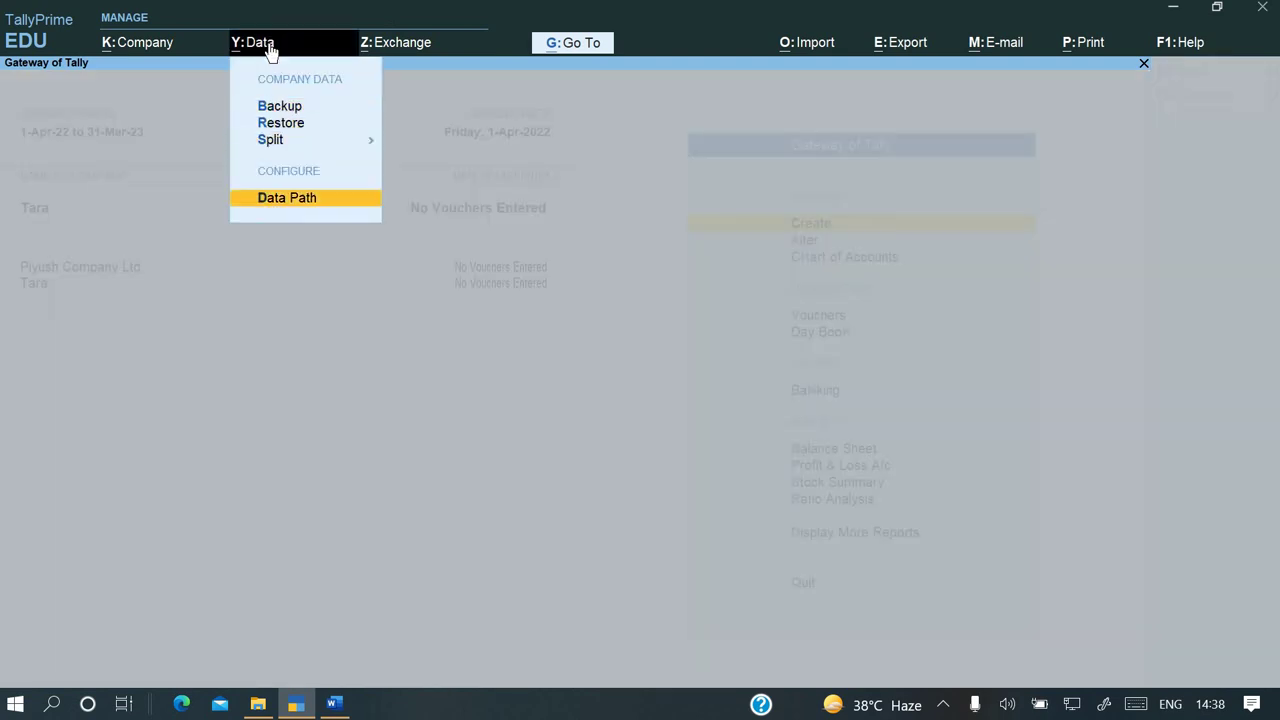
pyautogui.press('Down')
pyautogui.press('Up')
pyautogui.press('Return')
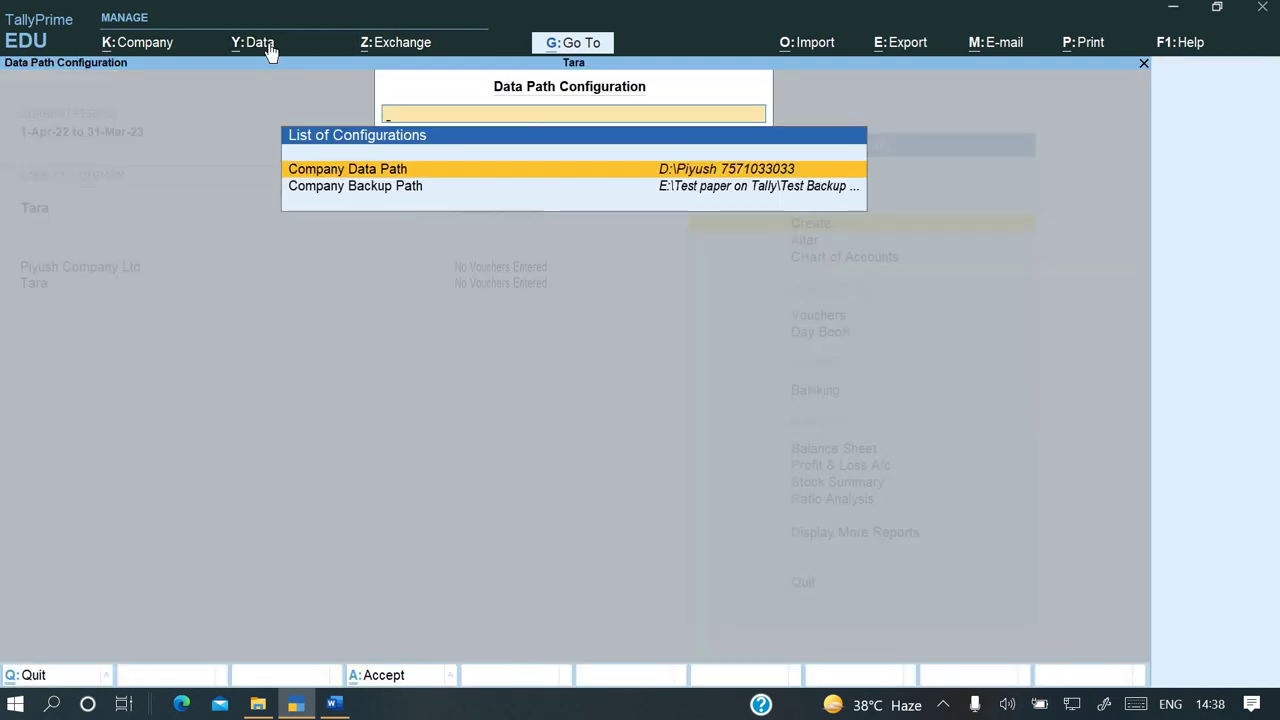
pyautogui.press('Return')
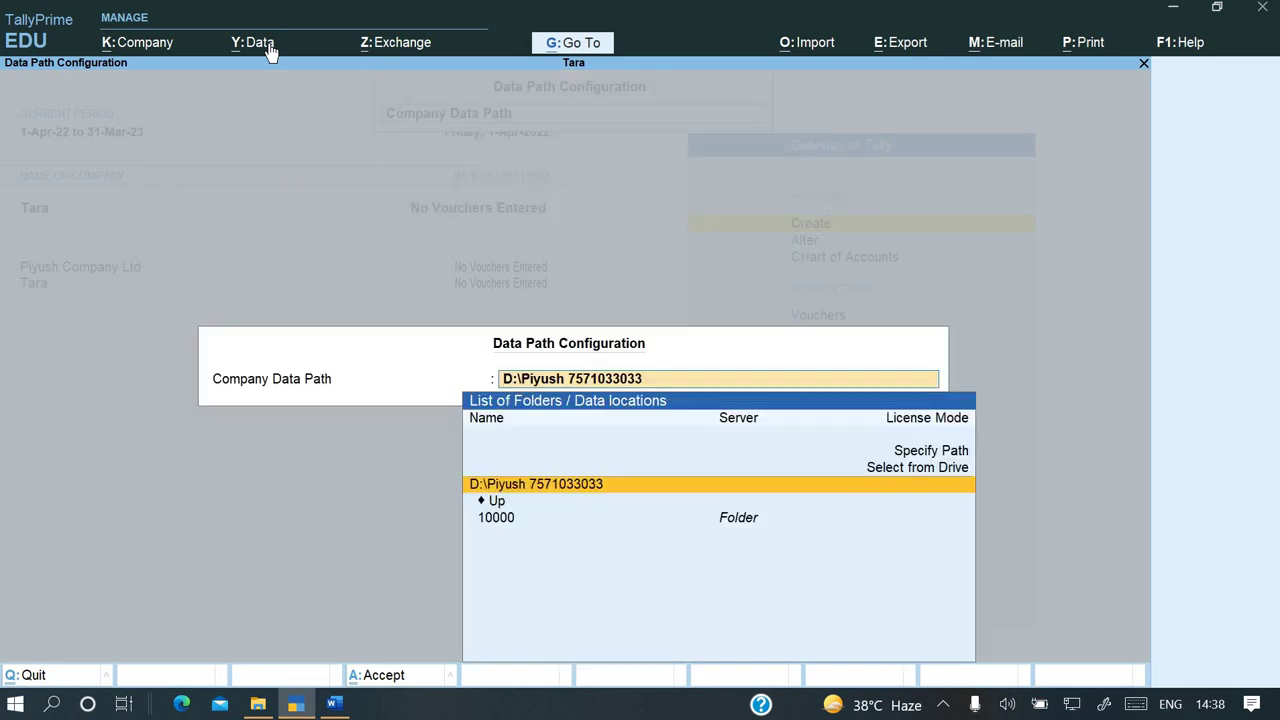
pyautogui.press('Escape')
pyautogui.press('Escape')
pyautogui.press('Escape')
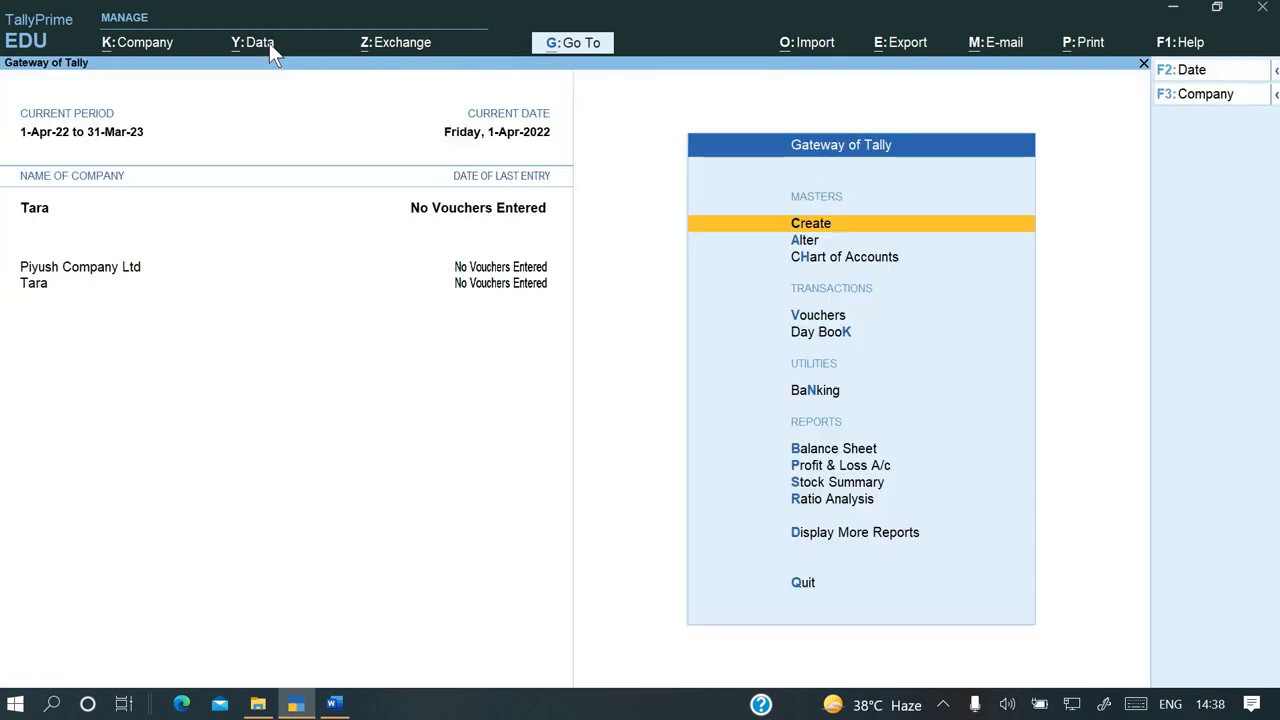
pyautogui.hotkey('alt', 'Tab')
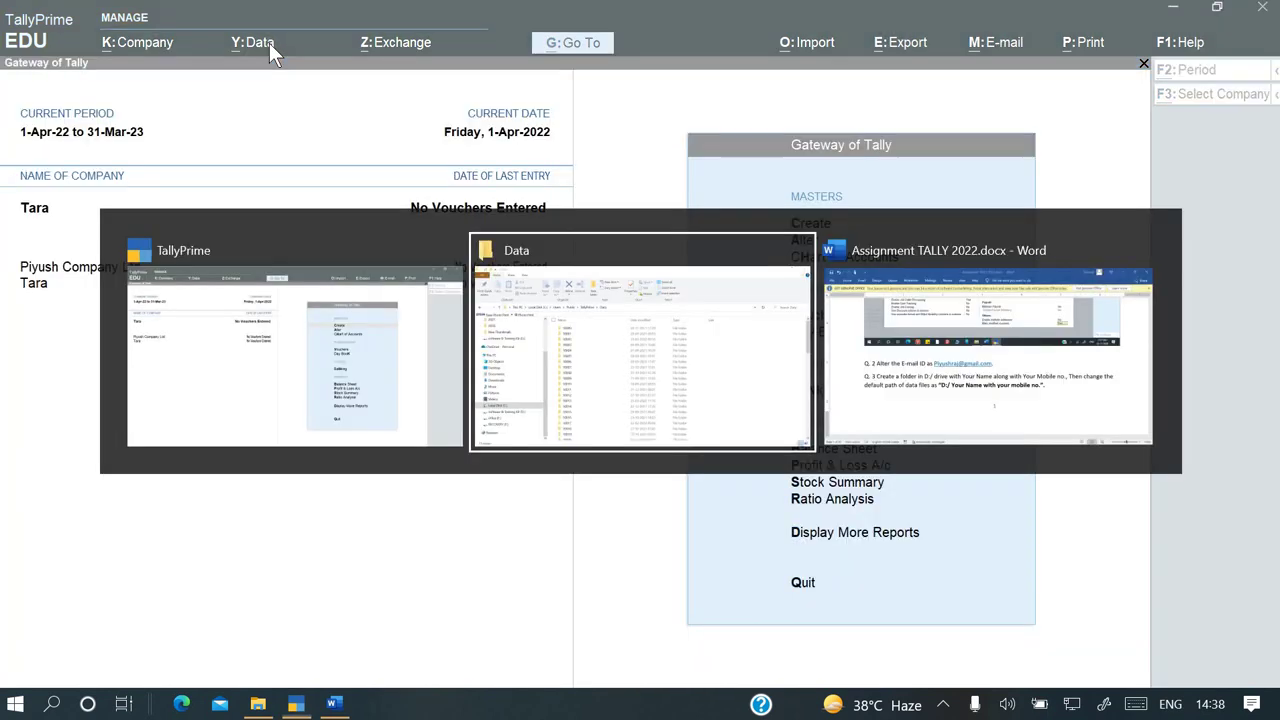
# Scroll the Word assignment to read questions Q.4–Q.10 on restoring from backup
pyautogui.click(334, 704)
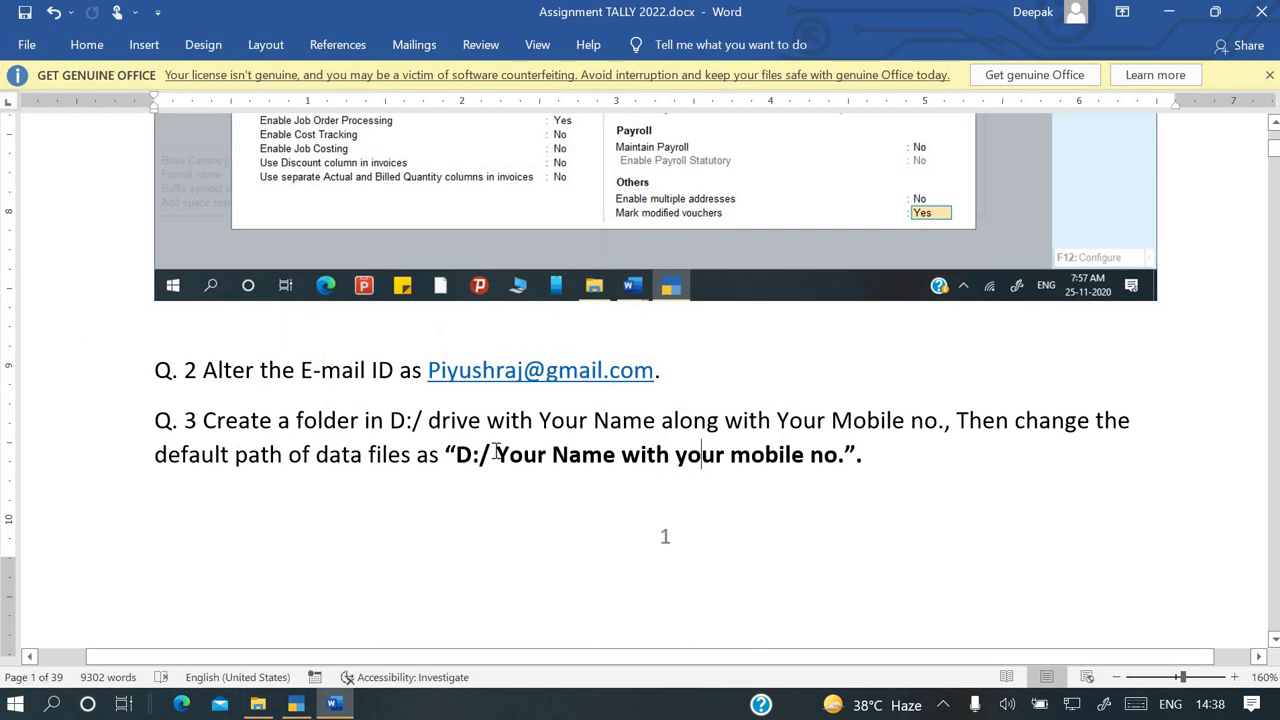
pyautogui.scroll(-3, 497, 452)
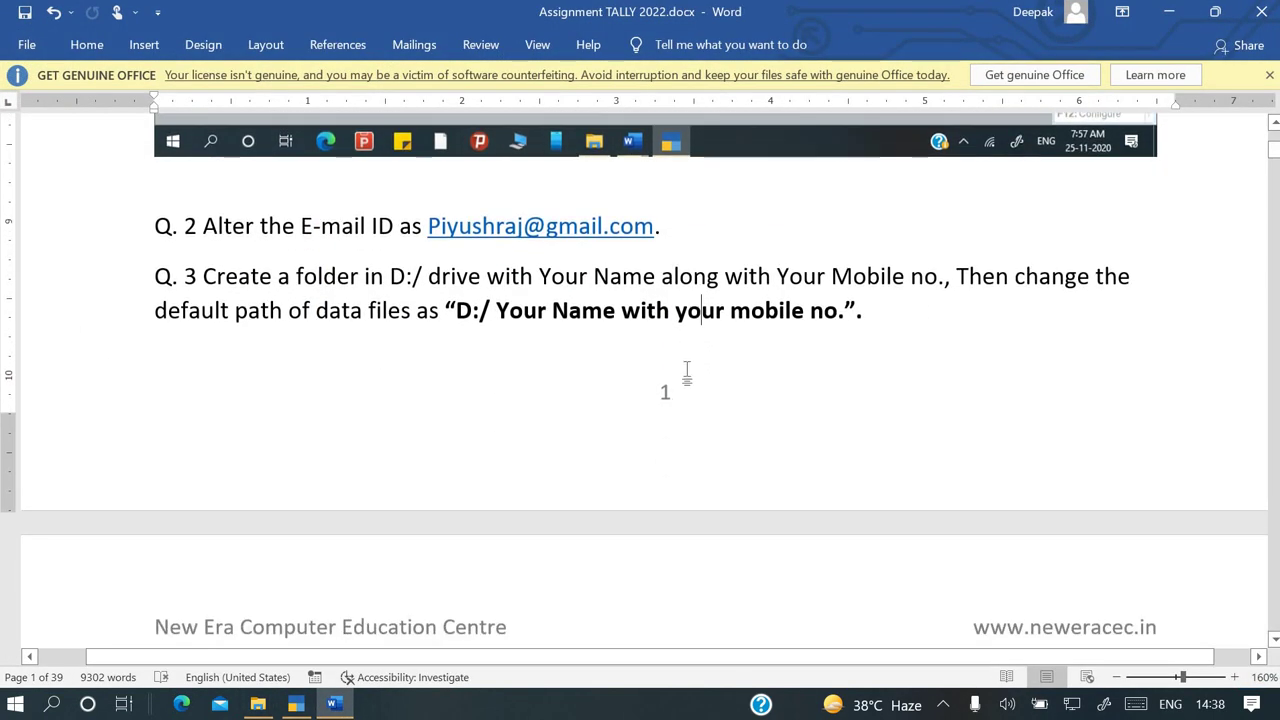
pyautogui.scroll(-9, 690, 380)
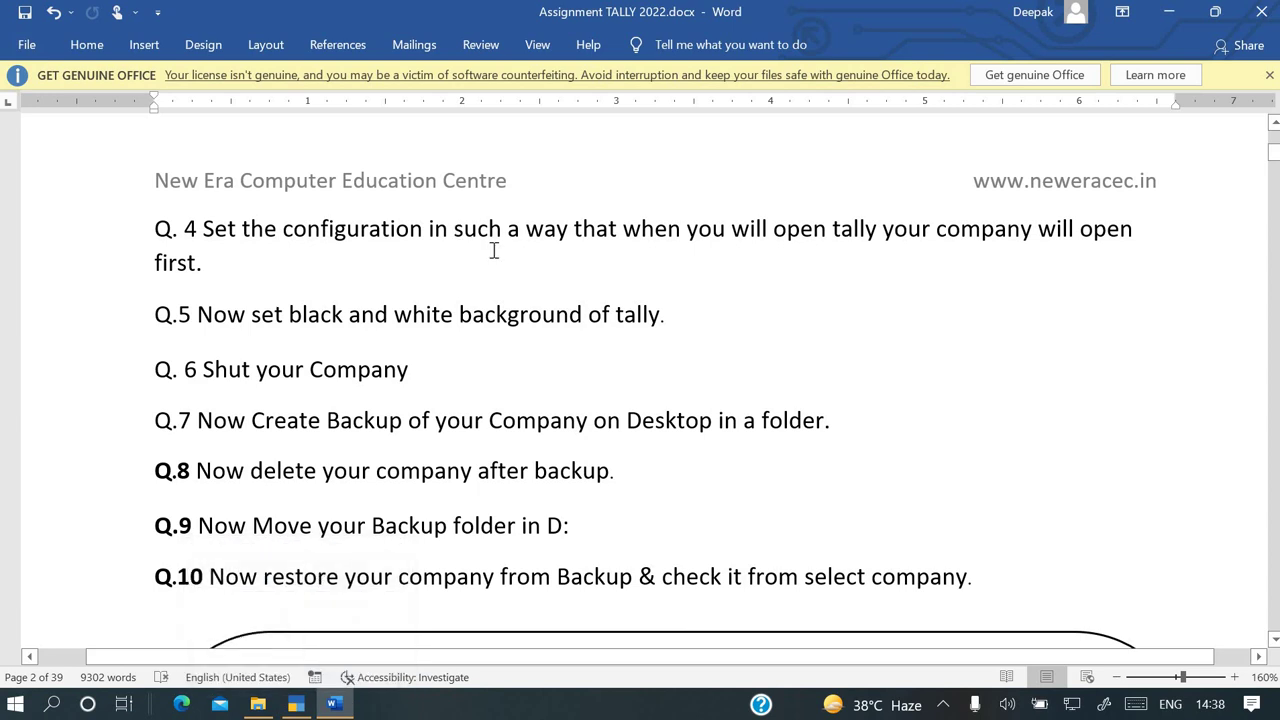
pyautogui.hotkey('alt', 'Tab')
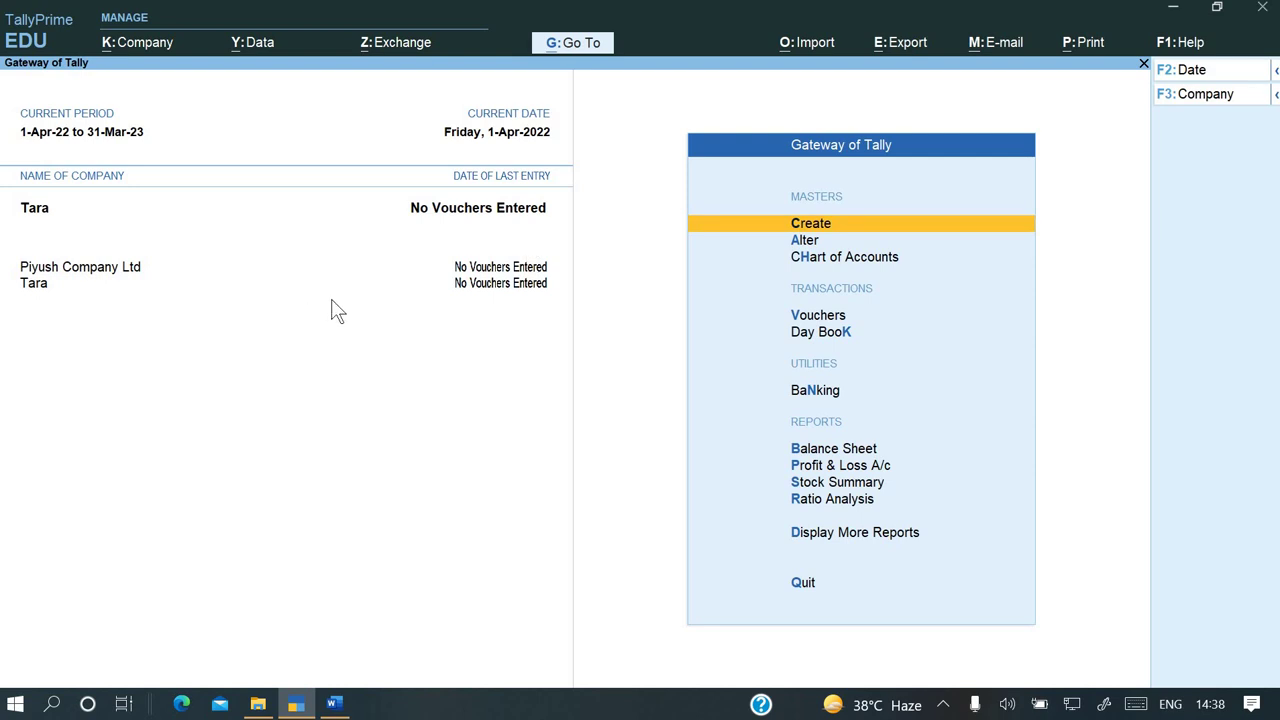
# Open the Create Company form and close it without saving
pyautogui.hotkey('alt', 'k')
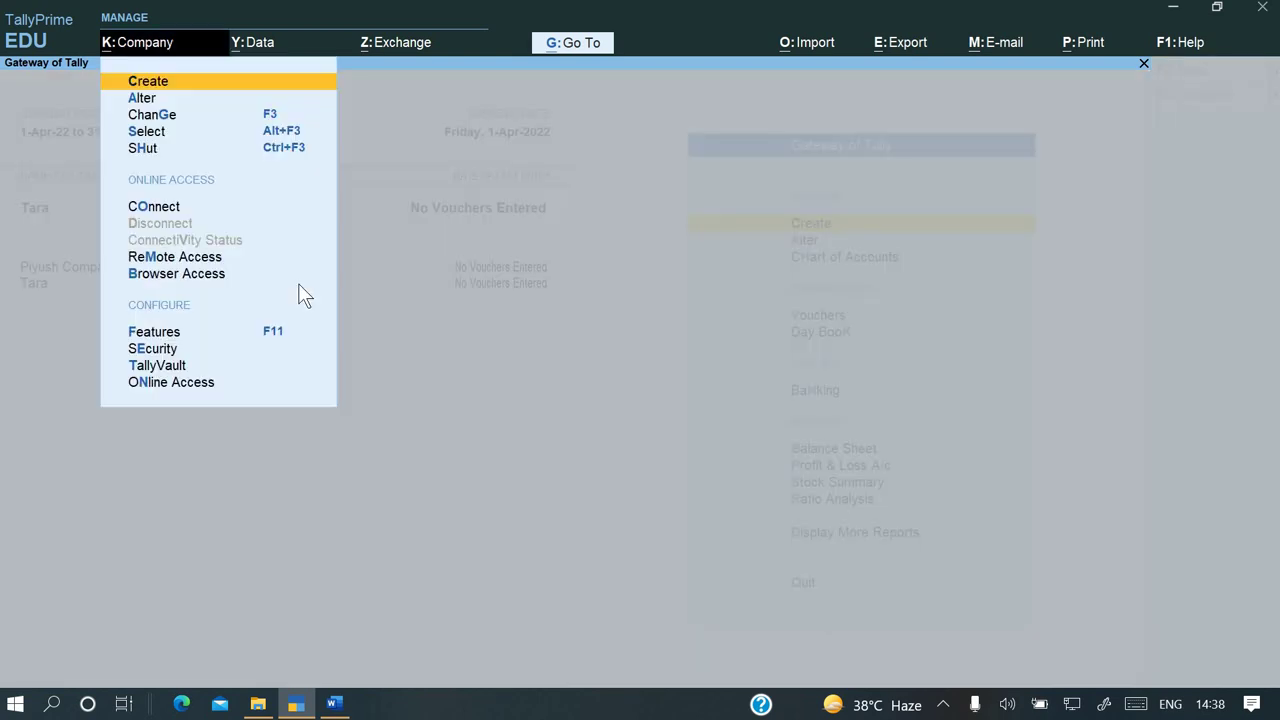
pyautogui.press('Down')
pyautogui.press('Up')
pyautogui.press('Return')
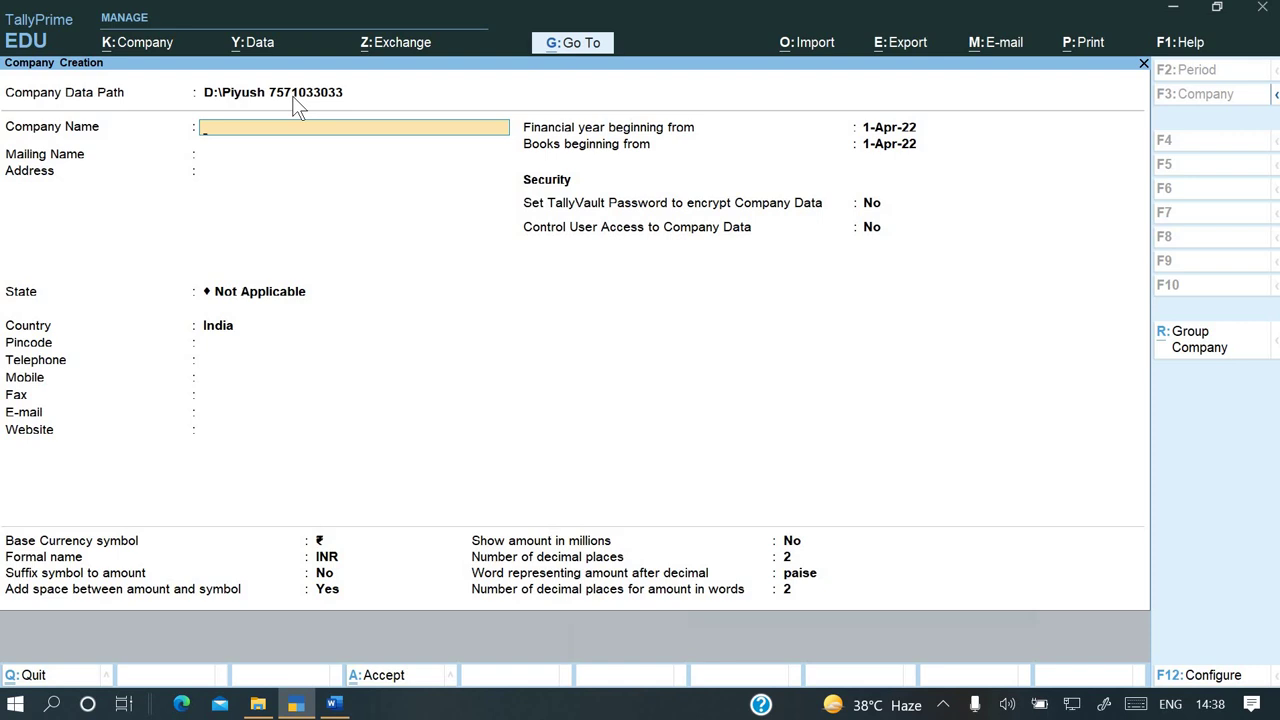
pyautogui.press('Escape')
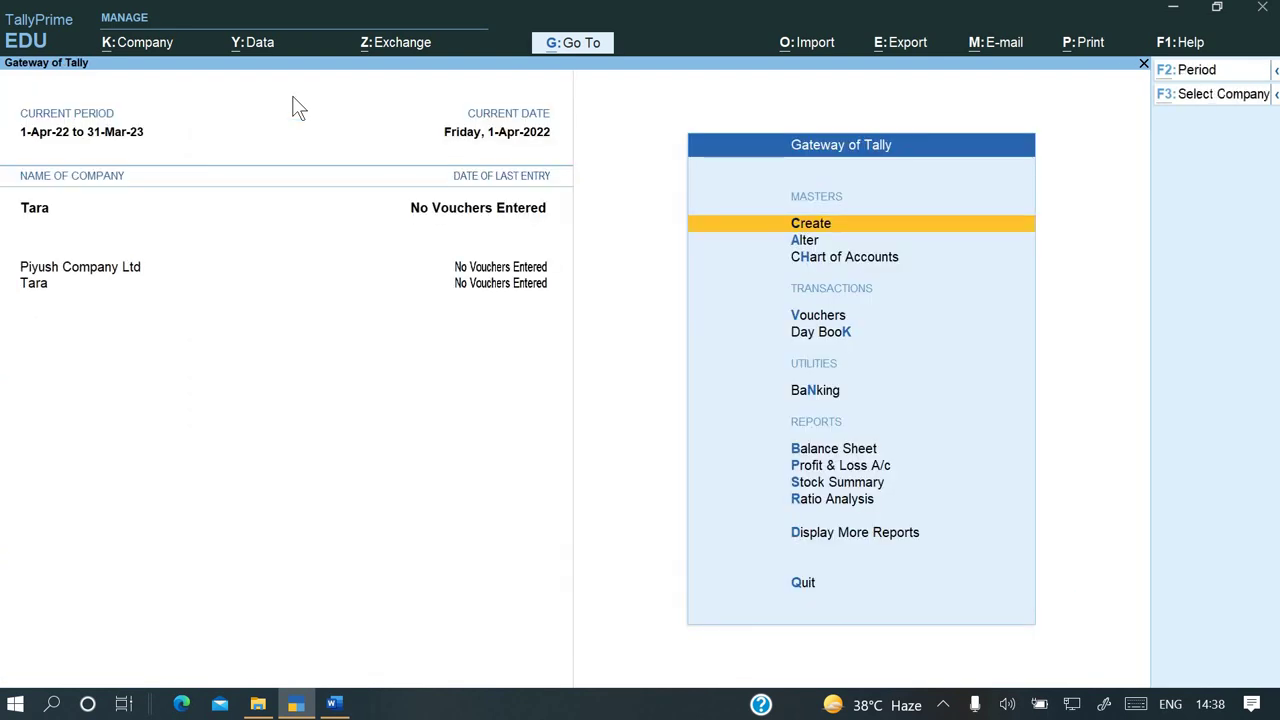
# Point the Company Data Path back to C:\Users\Public\TallyPrime\Data and accept it
pyautogui.hotkey('alt', 'y')
pyautogui.press('Down')
pyautogui.press('Up')
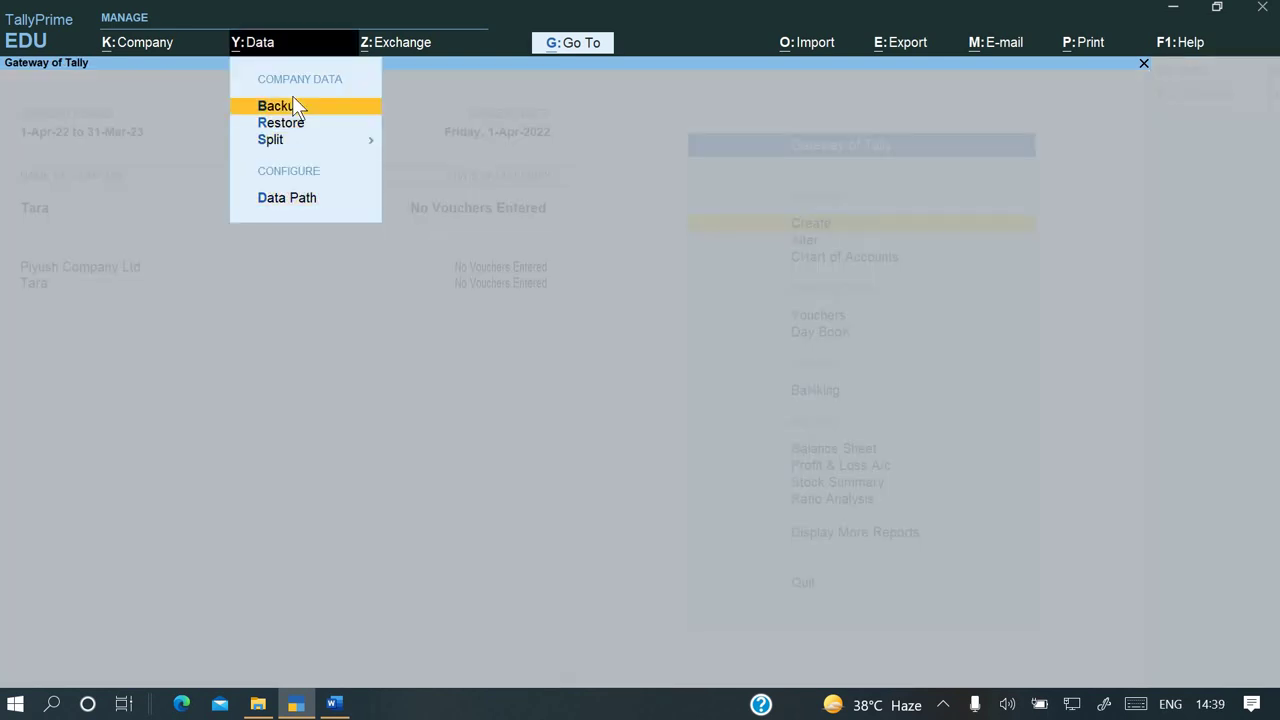
pyautogui.press('Up')
pyautogui.press('Return')
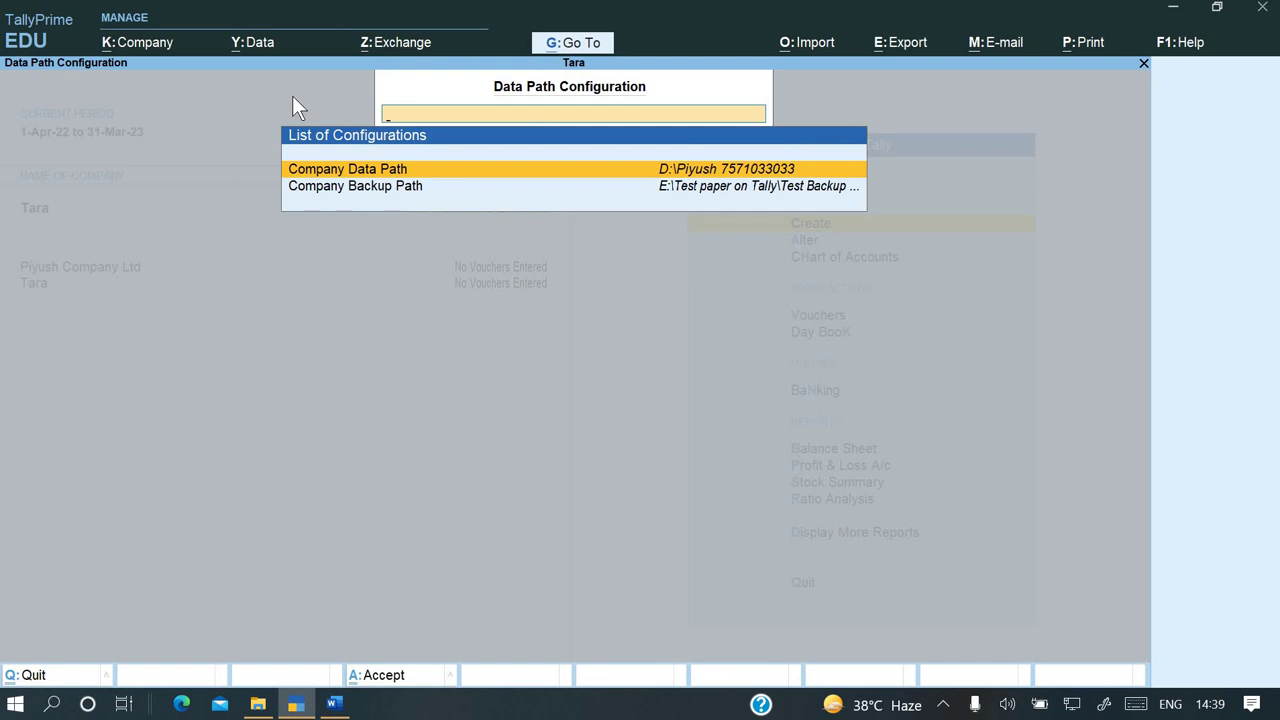
pyautogui.press('Return')
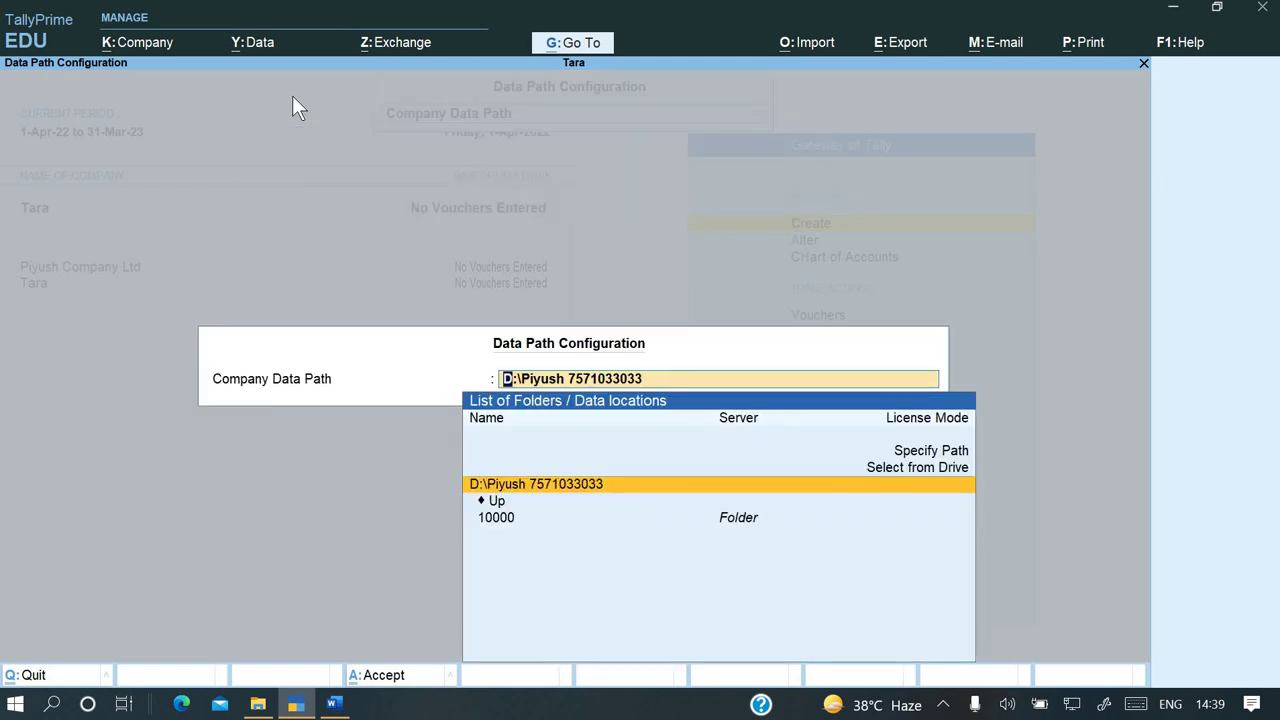
pyautogui.hotkey('ctrl', 'Up')
pyautogui.press('Return')
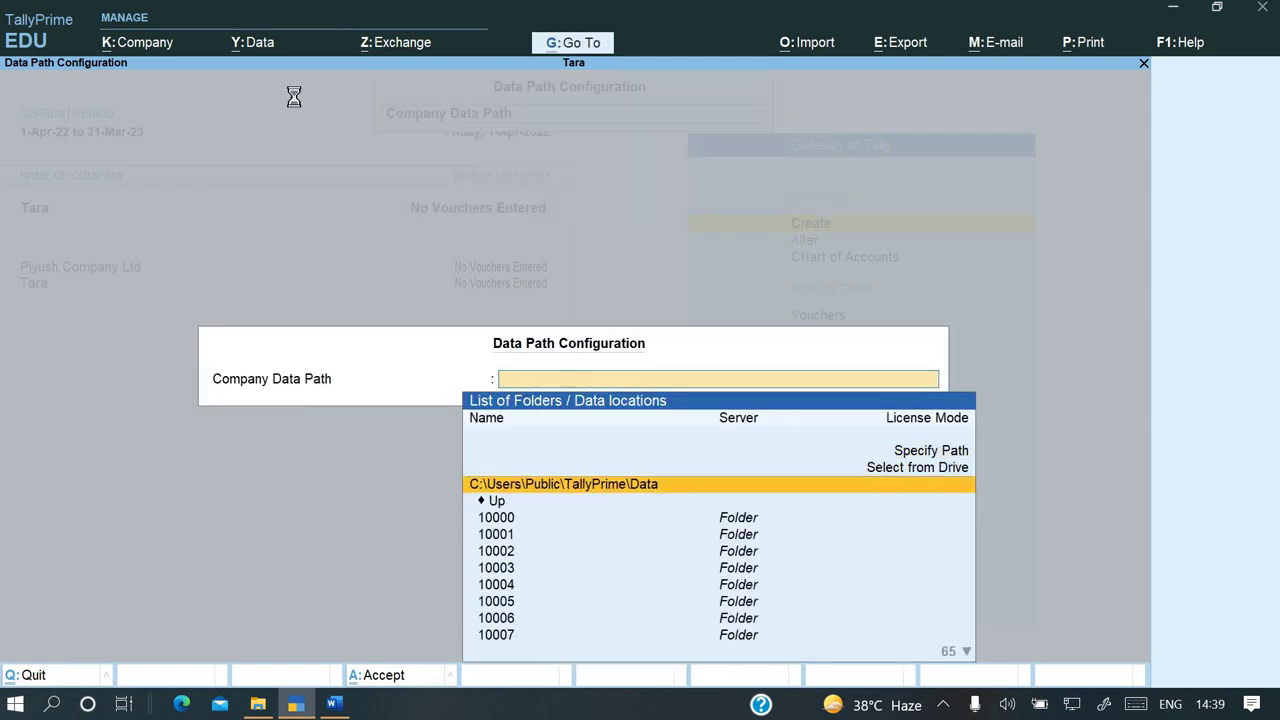
pyautogui.press('Return')
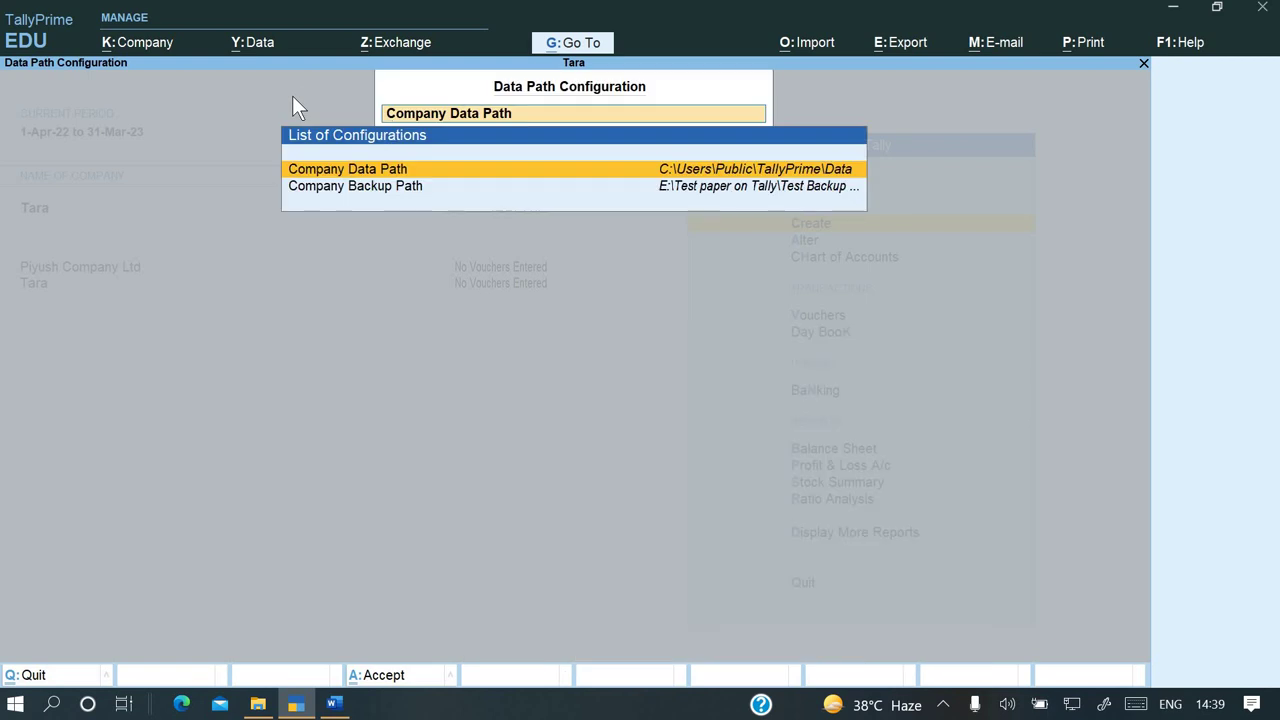
pyautogui.press('Escape')
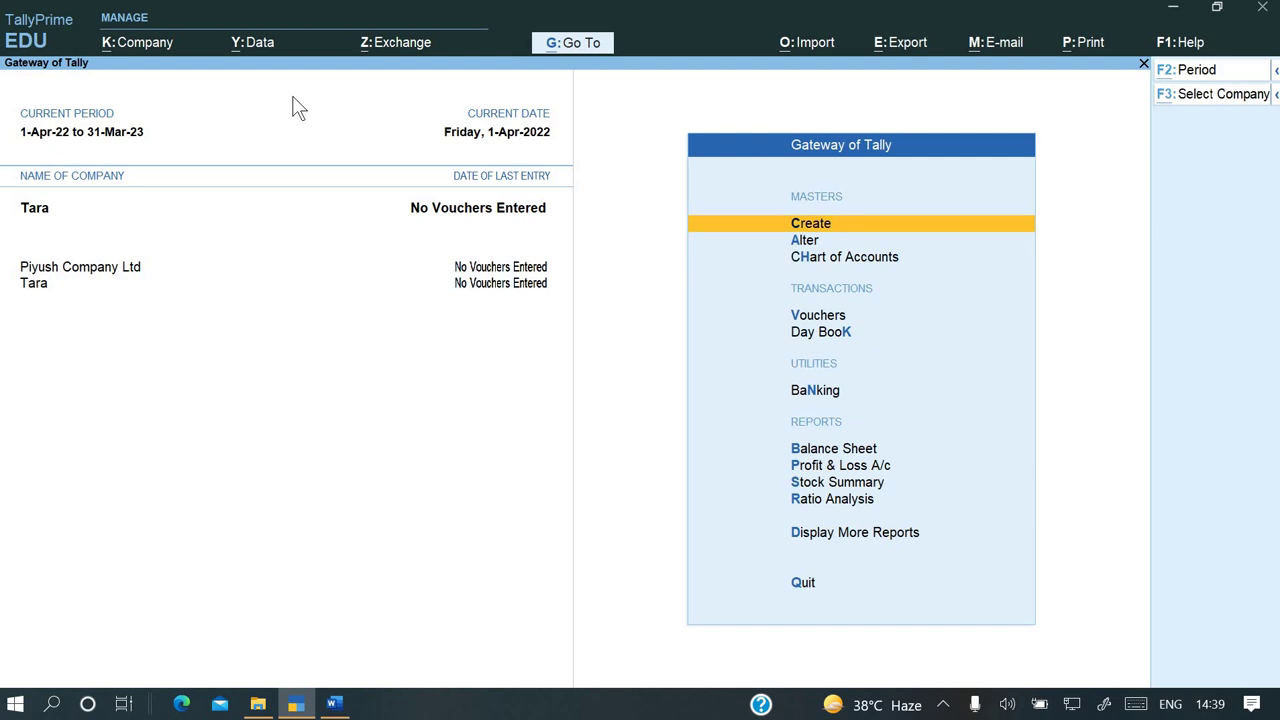
# In Startup Settings, set Companies to load to Piyush Company Ltd (10072) and save
pyautogui.press('F1')
pyautogui.press('Down')
pyautogui.press('Down')
pyautogui.press('Down')
pyautogui.press('Down')
pyautogui.press('Down')
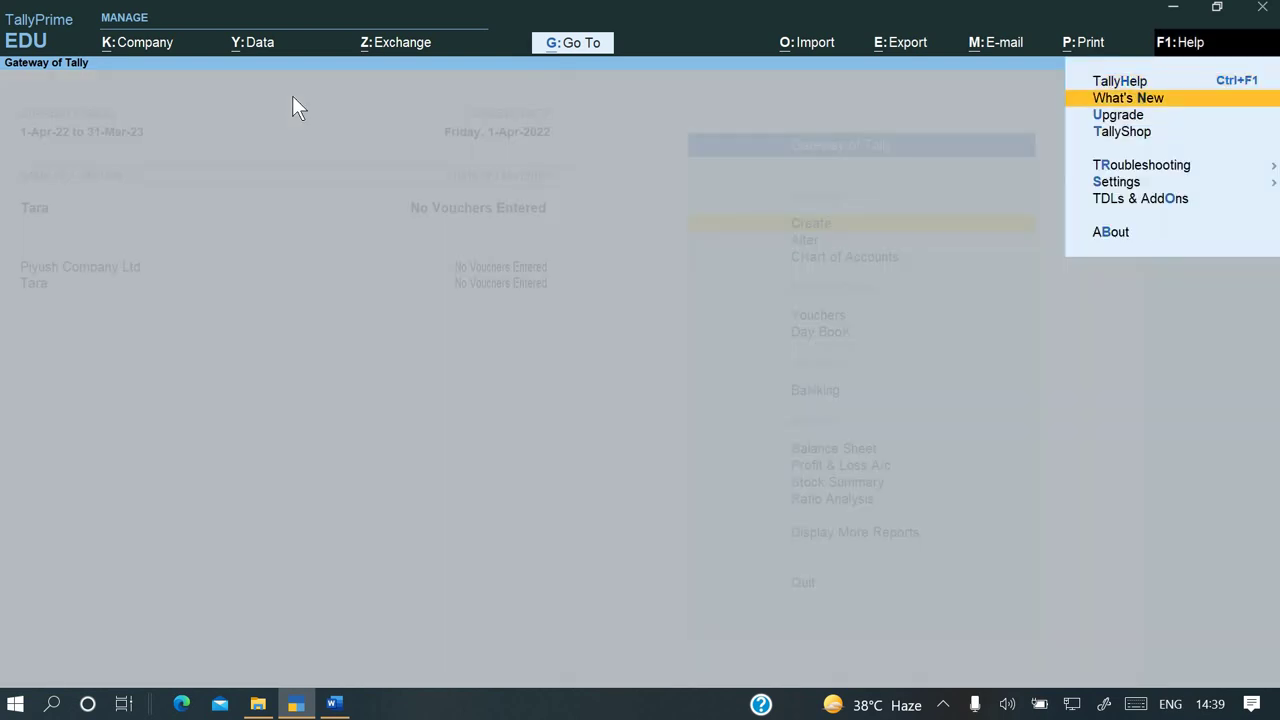
pyautogui.press('Return')
pyautogui.press('Down')
pyautogui.press('Down')
pyautogui.press('Down')
pyautogui.press('Down')
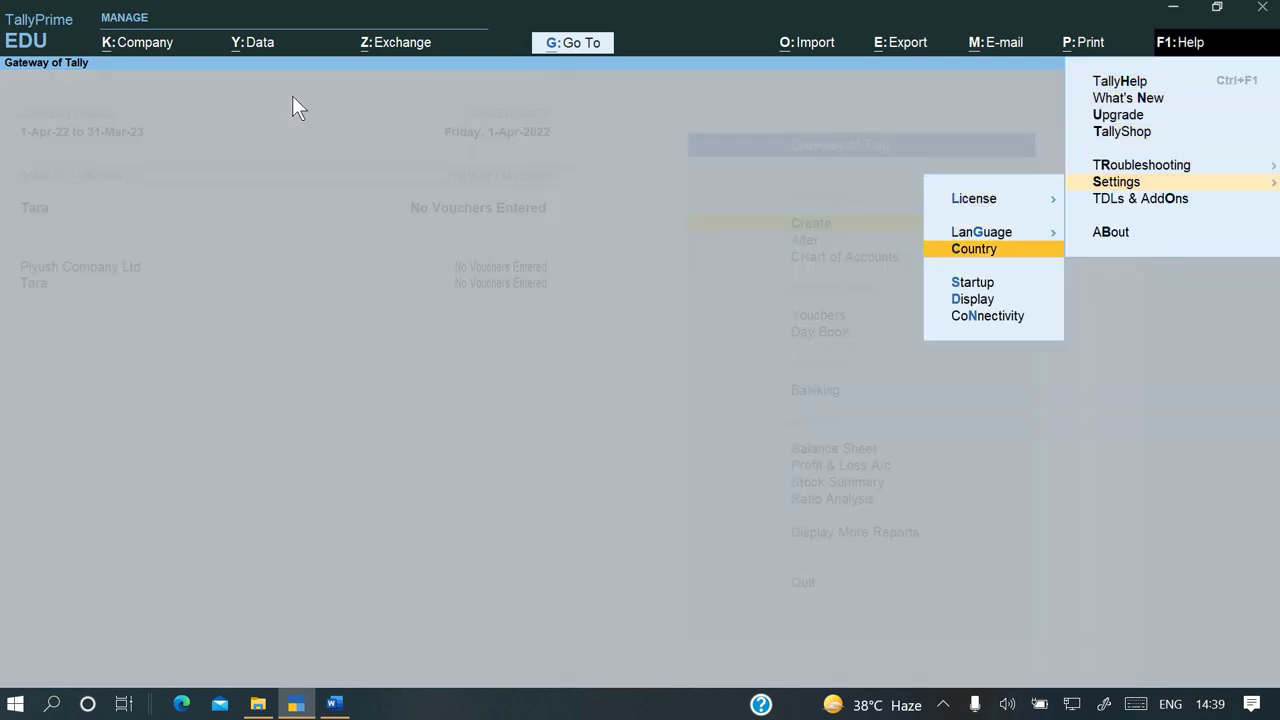
pyautogui.press('Up')
pyautogui.press('Return')
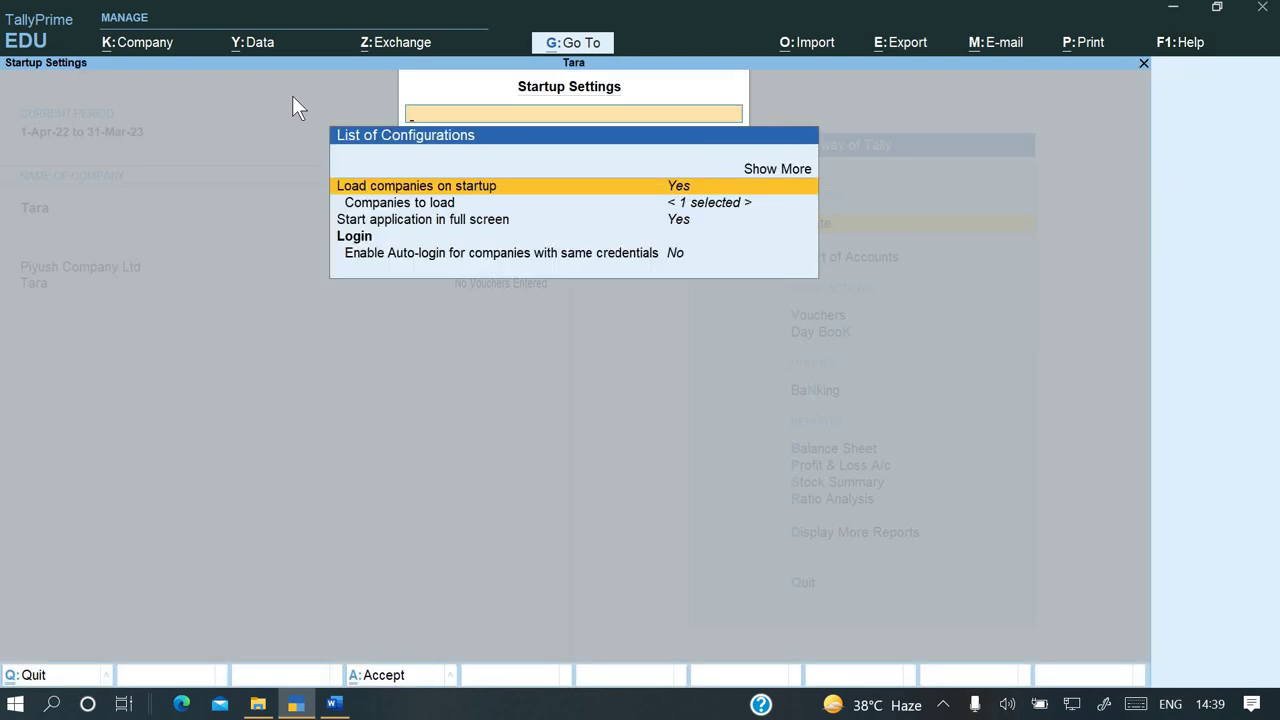
pyautogui.press('Down')
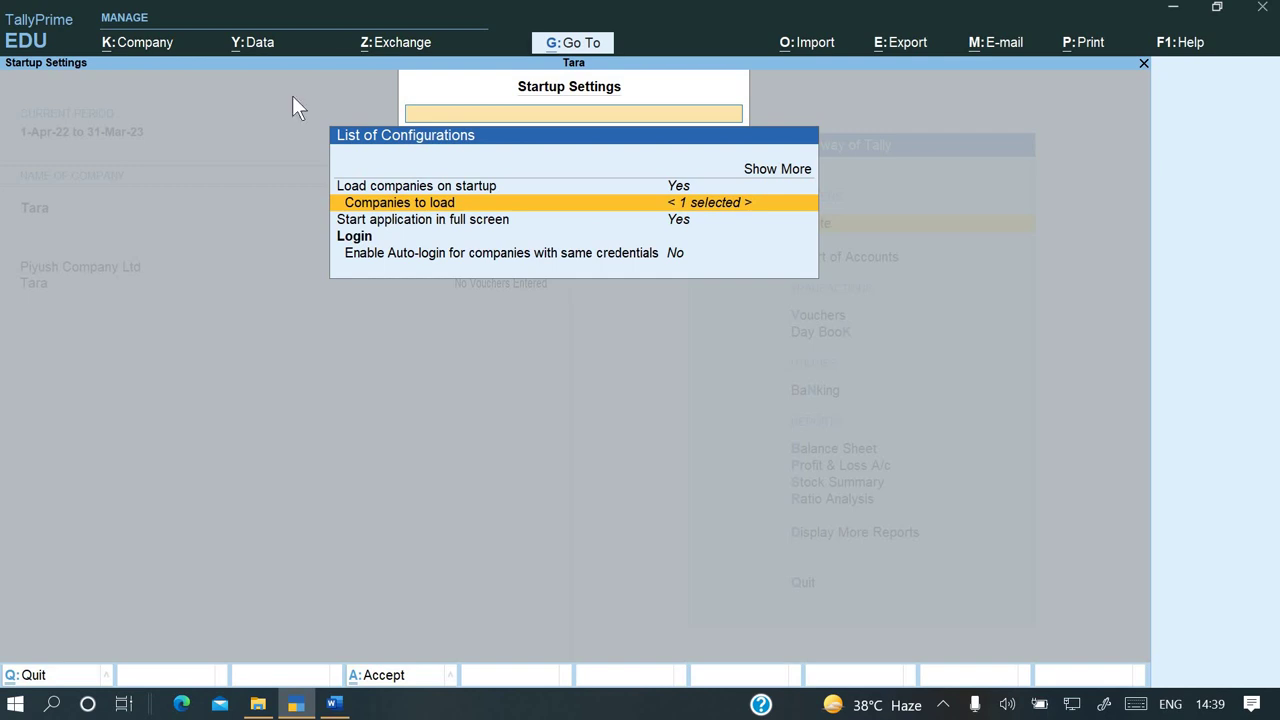
pyautogui.press('Return')
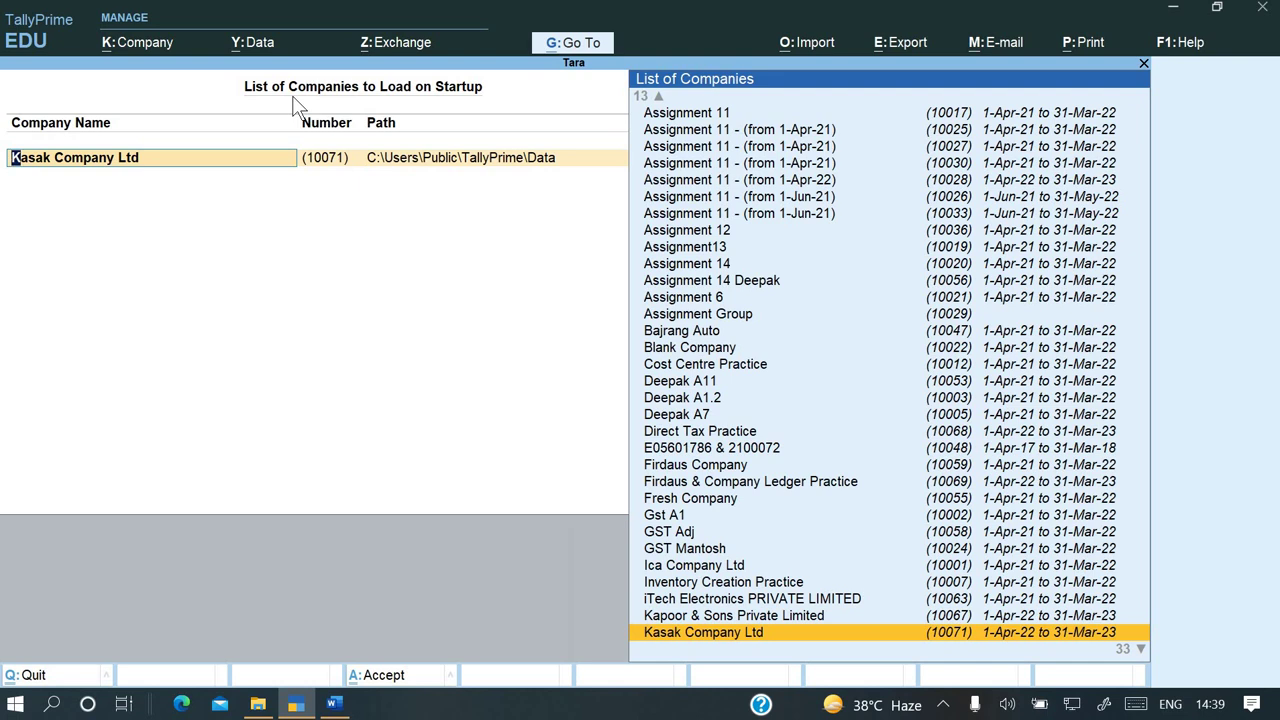
pyautogui.write('pi')
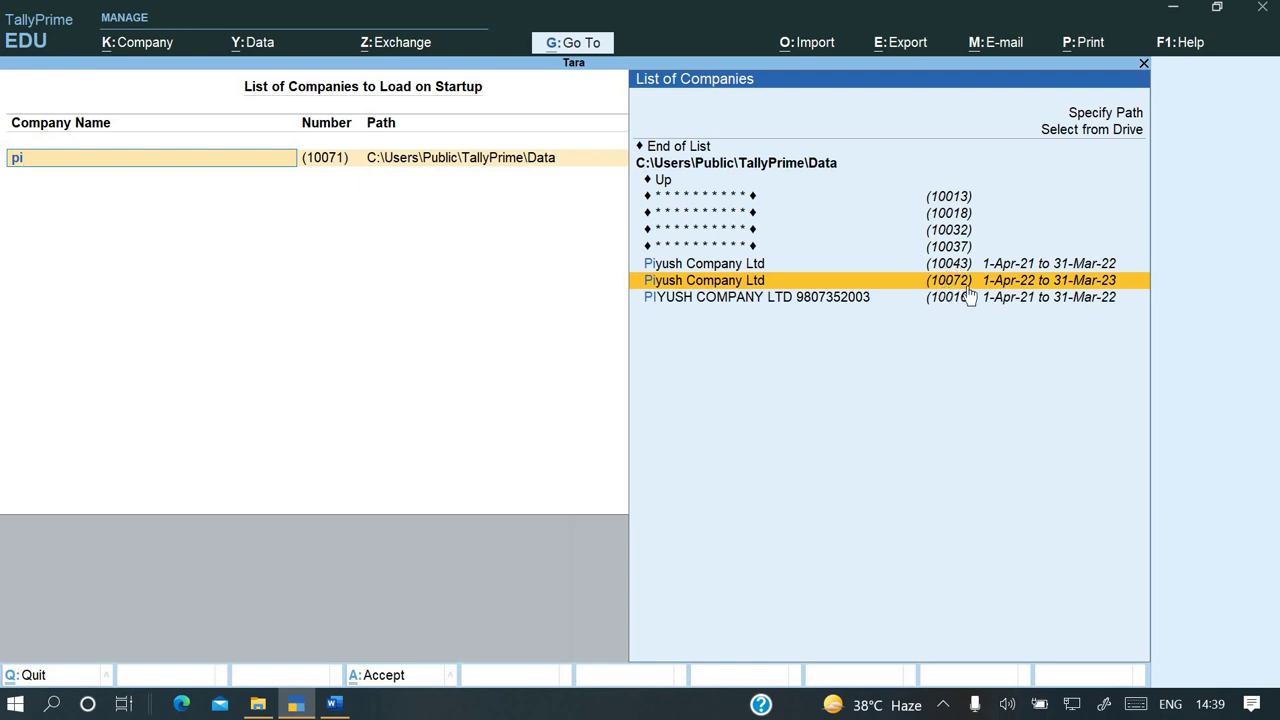
pyautogui.press('Return')
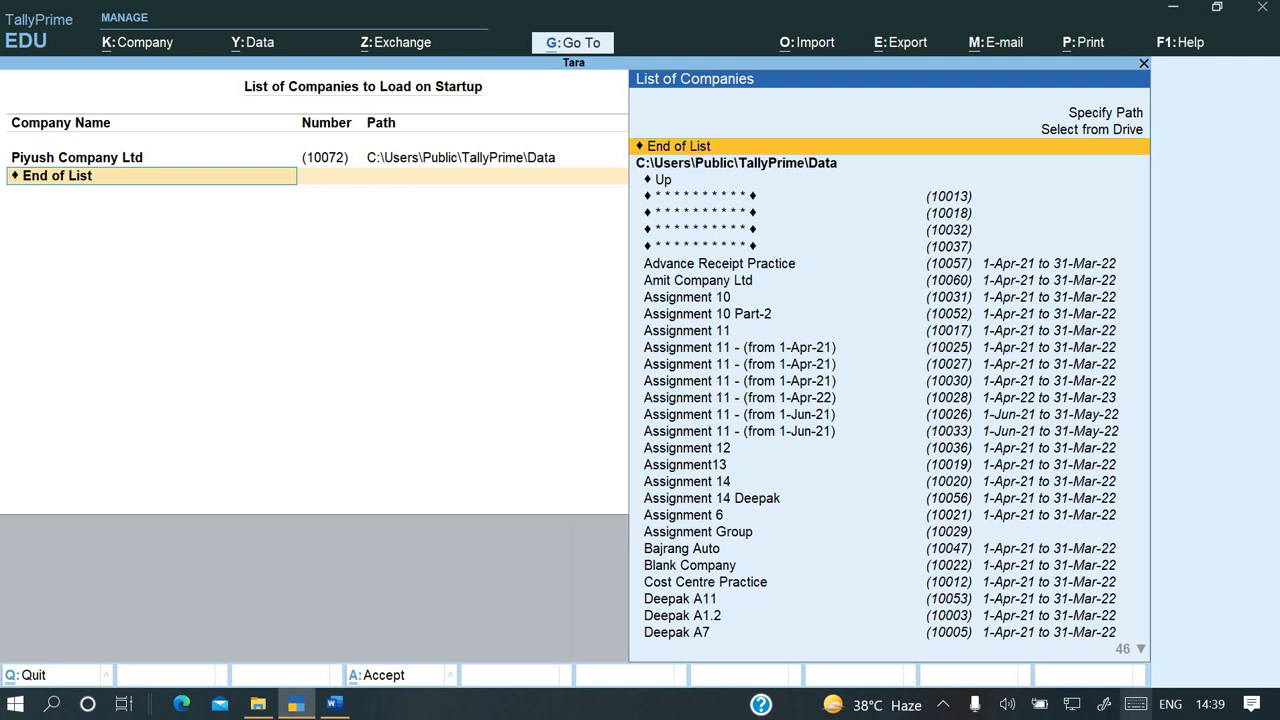
pyautogui.press('Return')
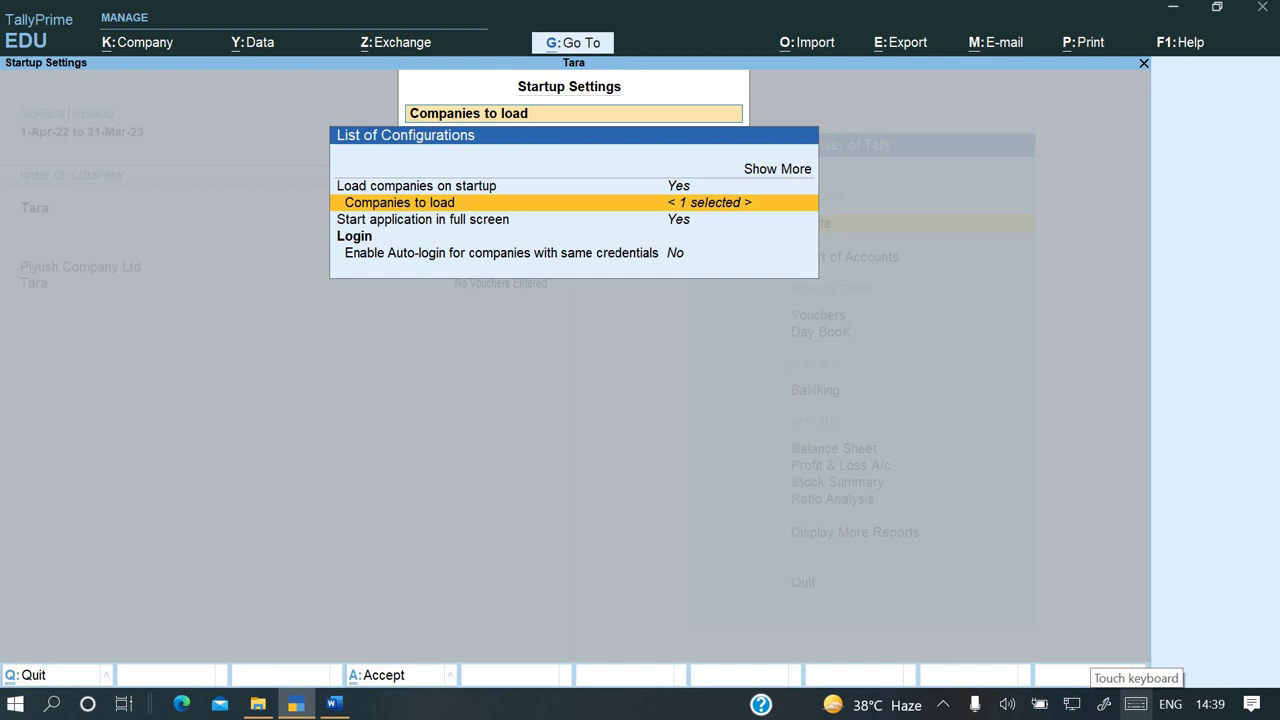
pyautogui.hotkey('ctrl', 'a')
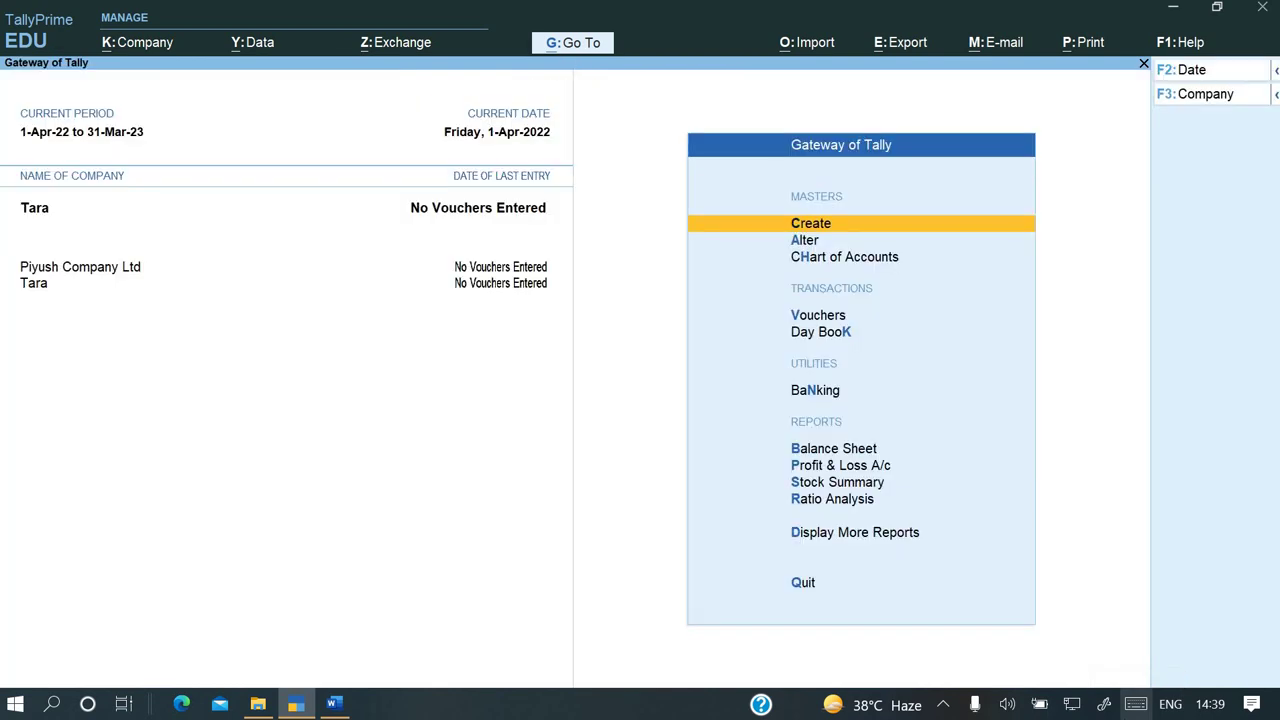
# Quit Tally, minimise the Word assignment, and close the Data folder window
pyautogui.press('Escape')
pyautogui.press('Escape')
pyautogui.press('Escape')
pyautogui.press('Return')
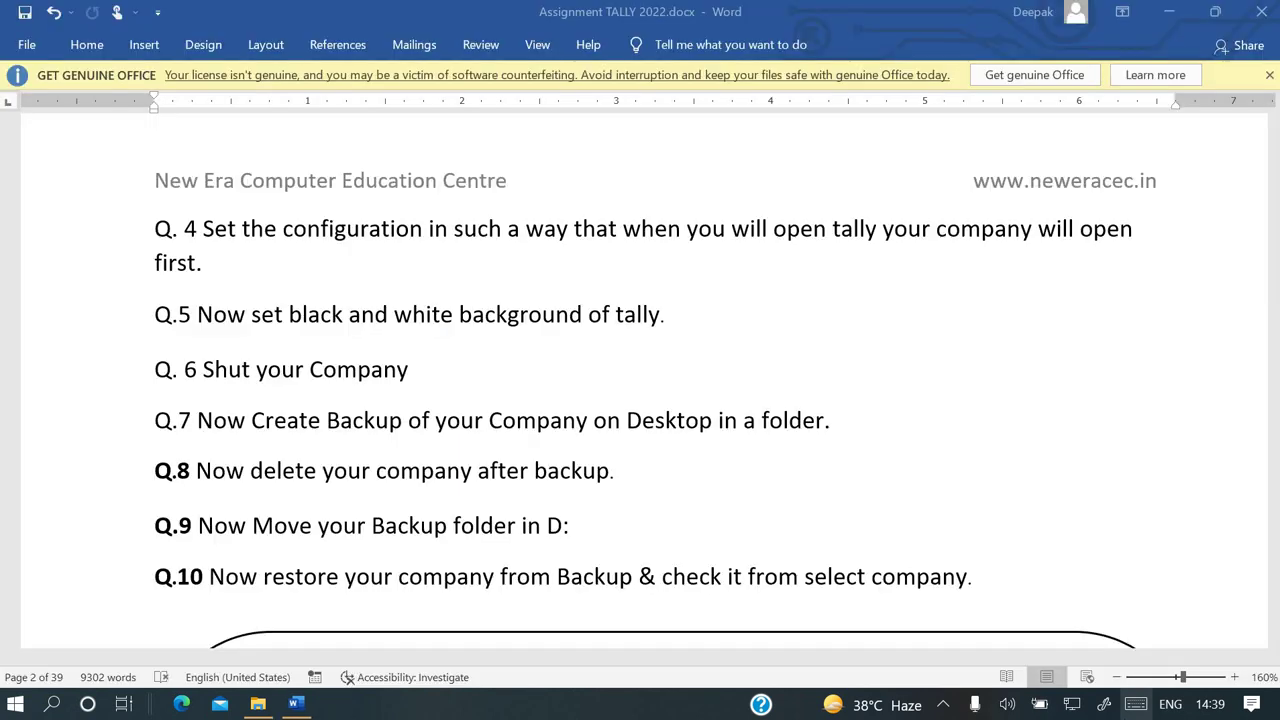
pyautogui.click(1176, 22)
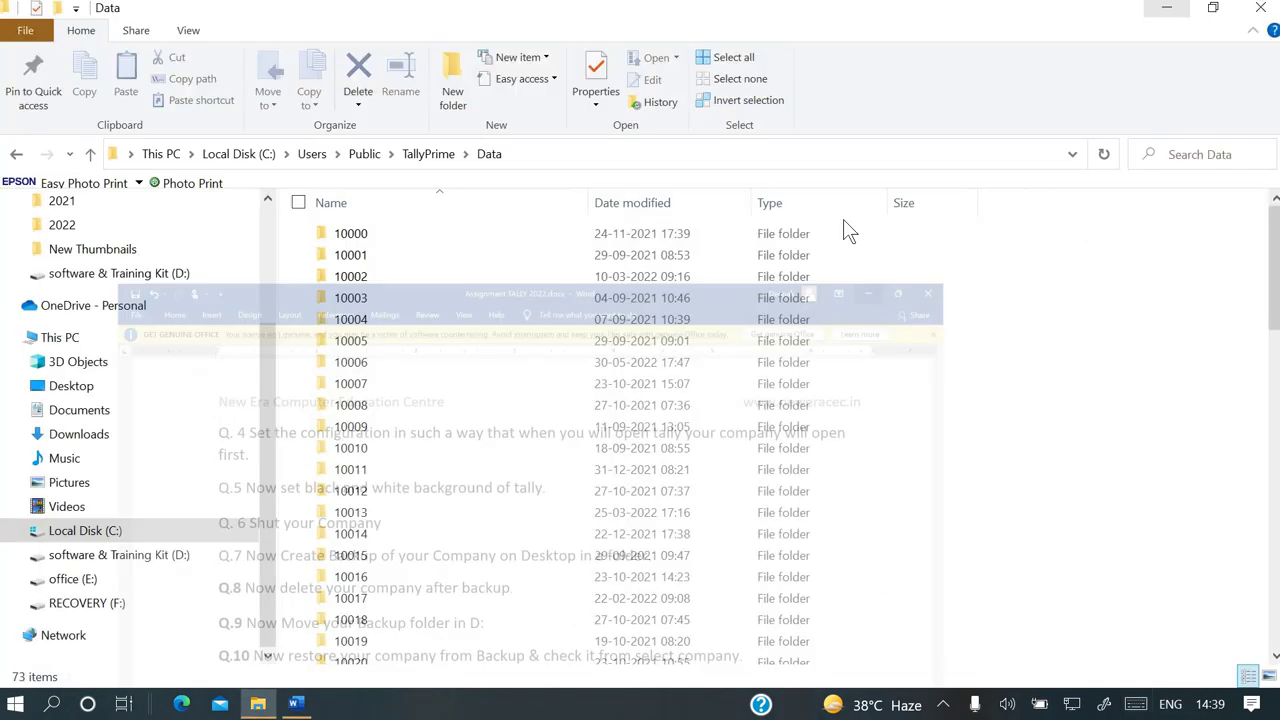
pyautogui.click(1260, 10)
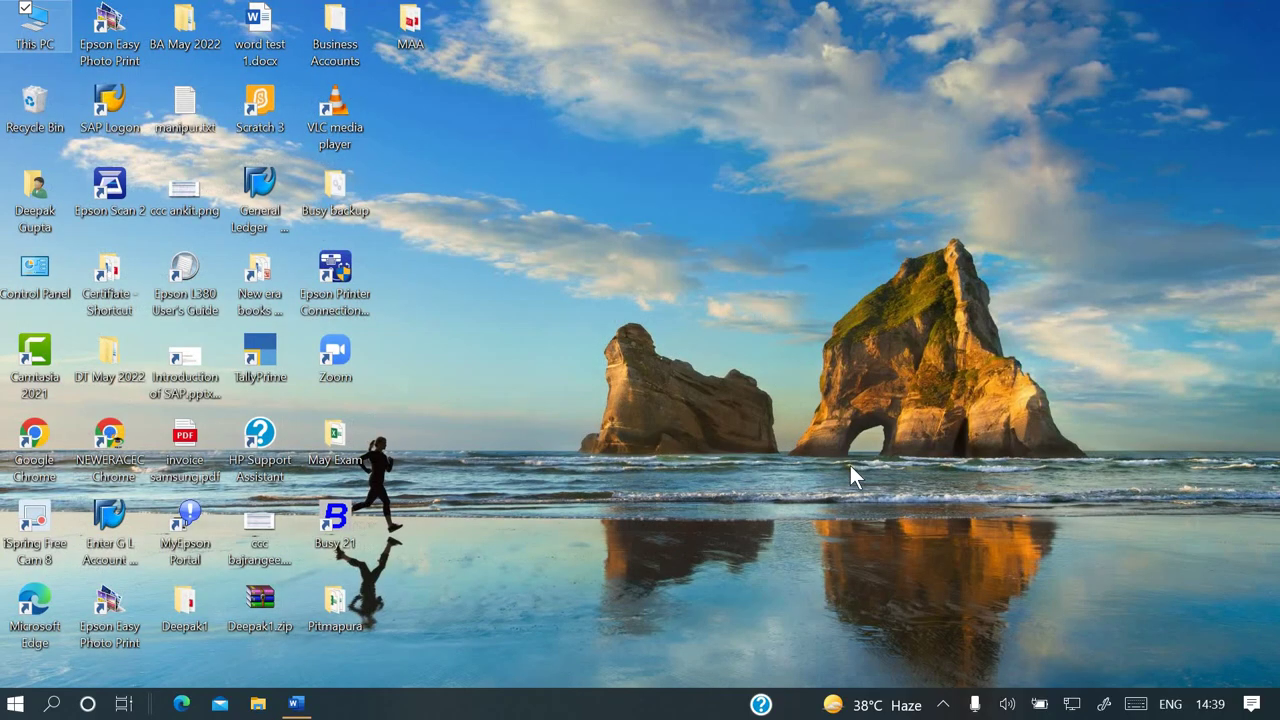
# Relaunch TallyPrime by searching 'tally' from the Start menu
pyautogui.press('super')
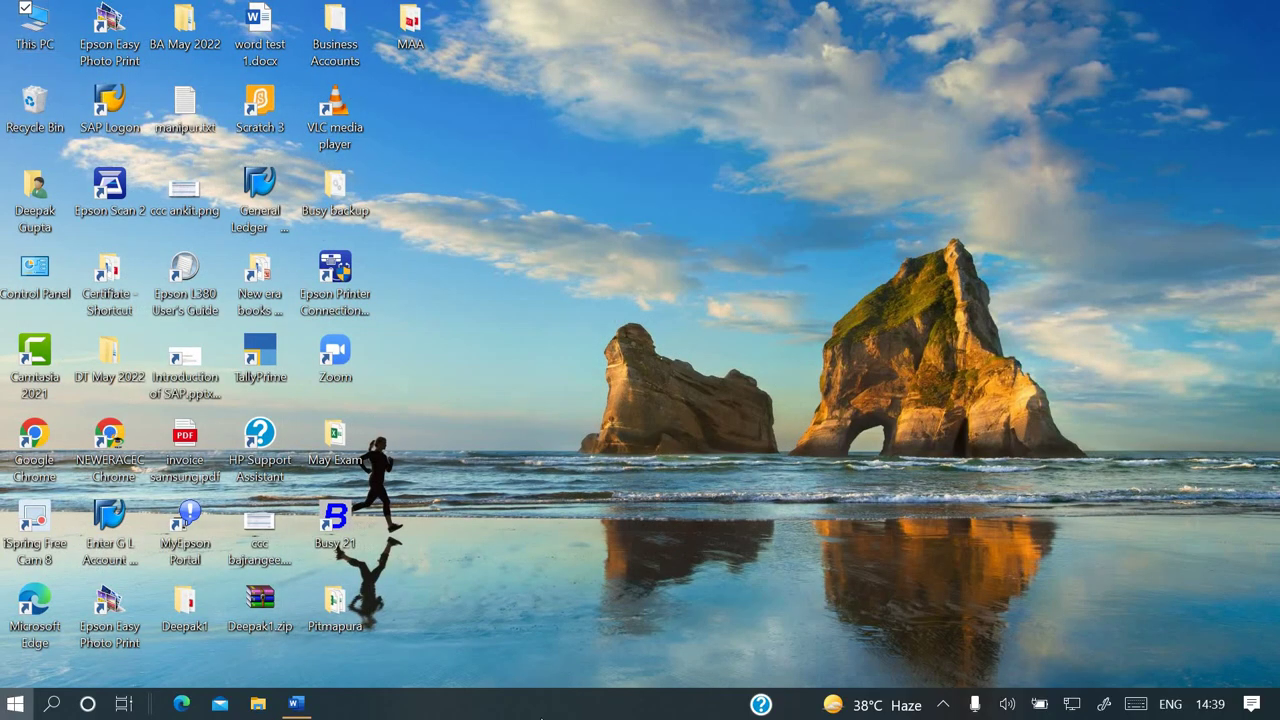
pyautogui.write('tally')
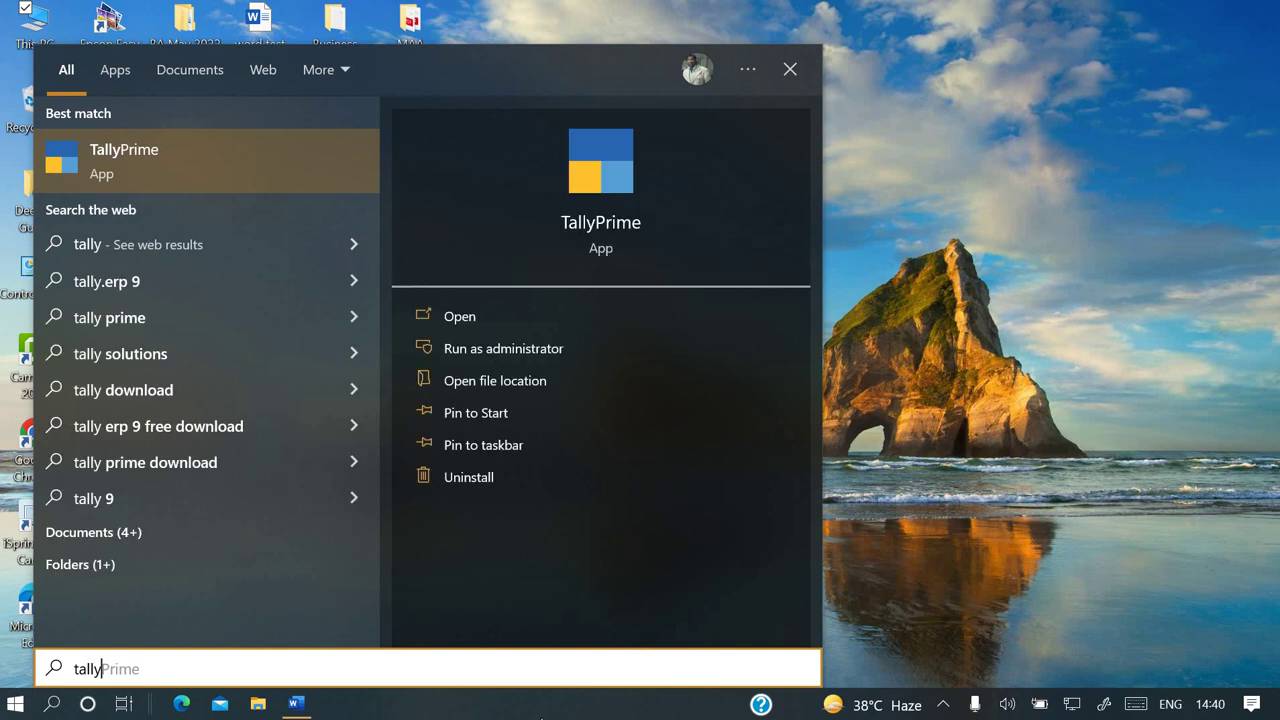
pyautogui.press('Return')
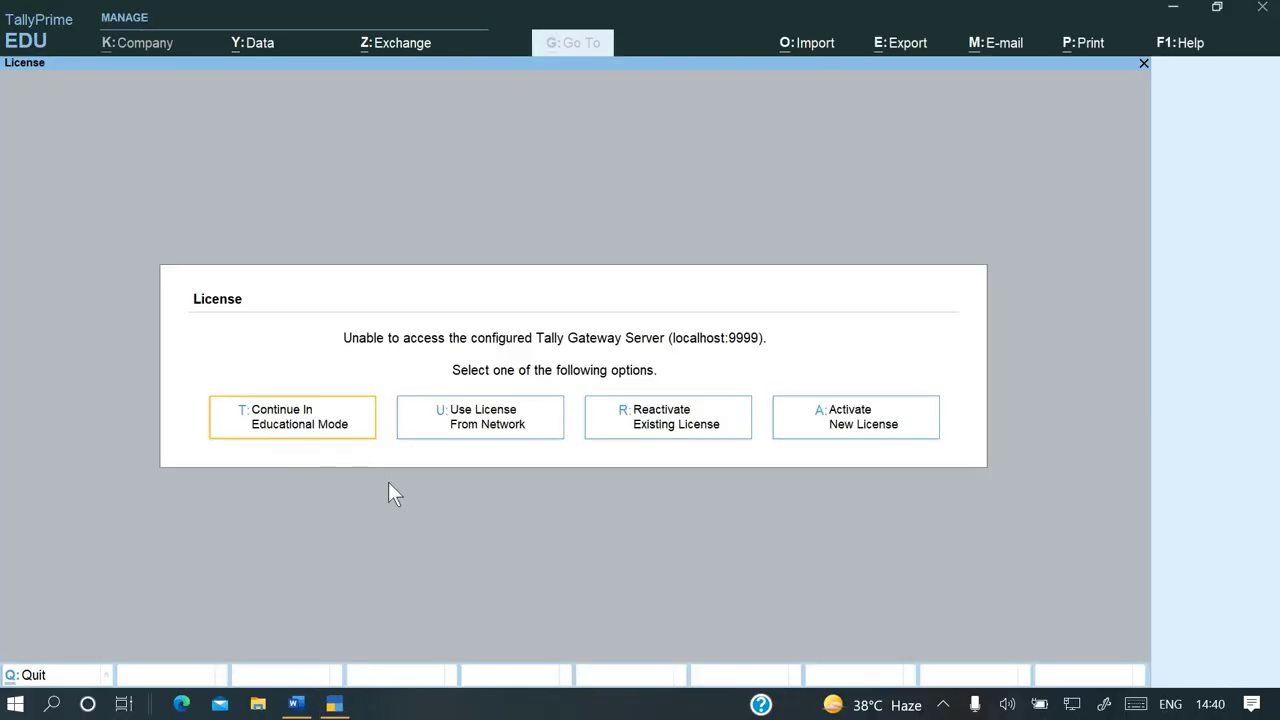
# Continue in Educational Mode, glance at the Word assignment, and return to TallyPrime
pyautogui.press('Return')
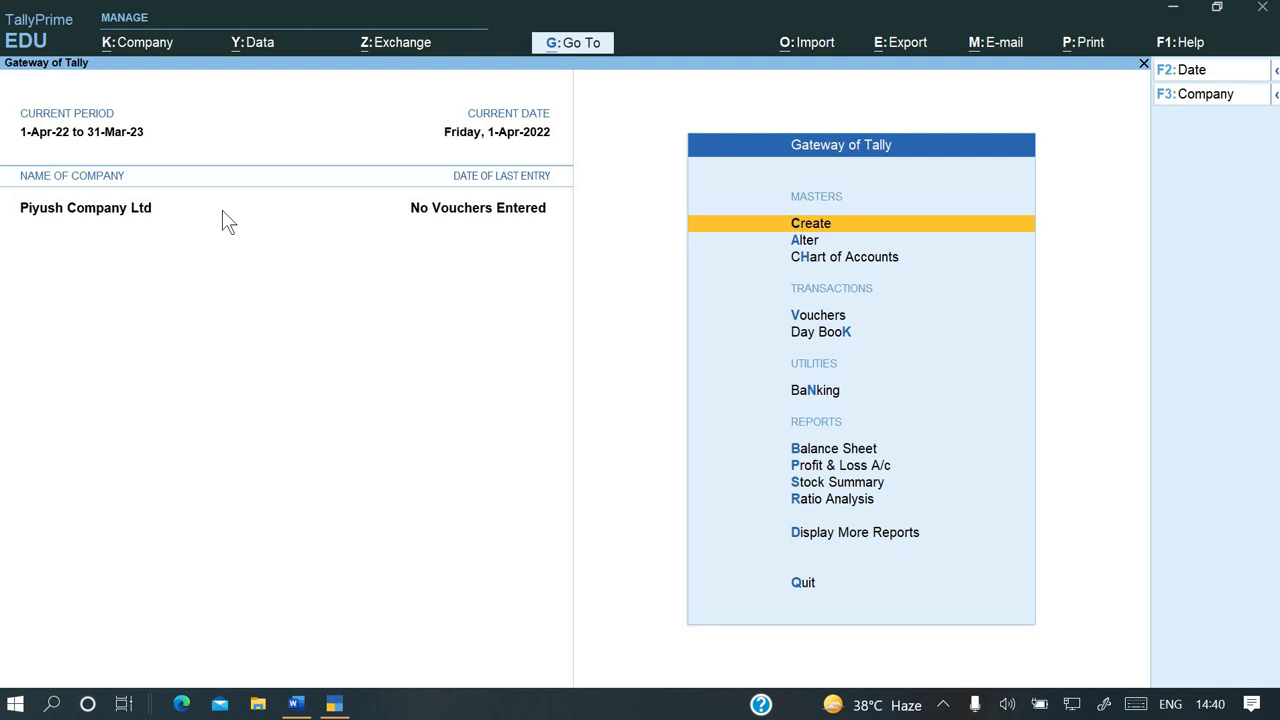
pyautogui.hotkey('alt', 'Tab')
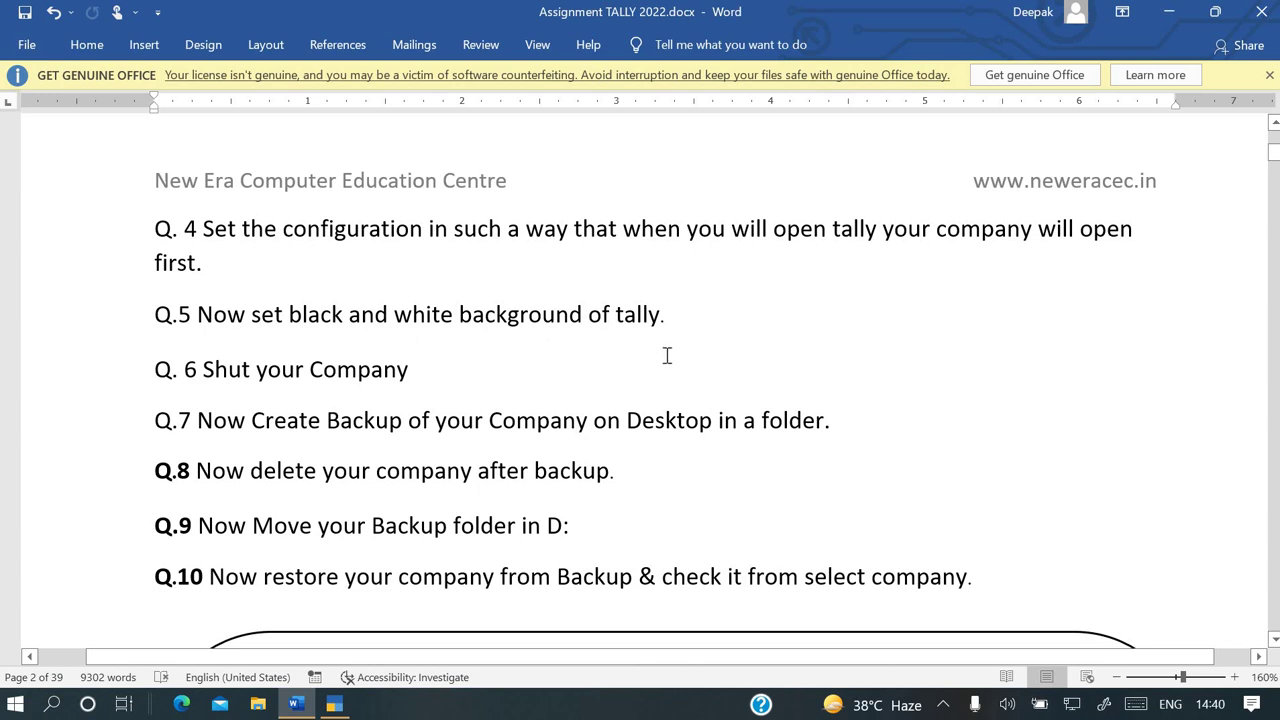
pyautogui.hotkey('alt', 'Tab')
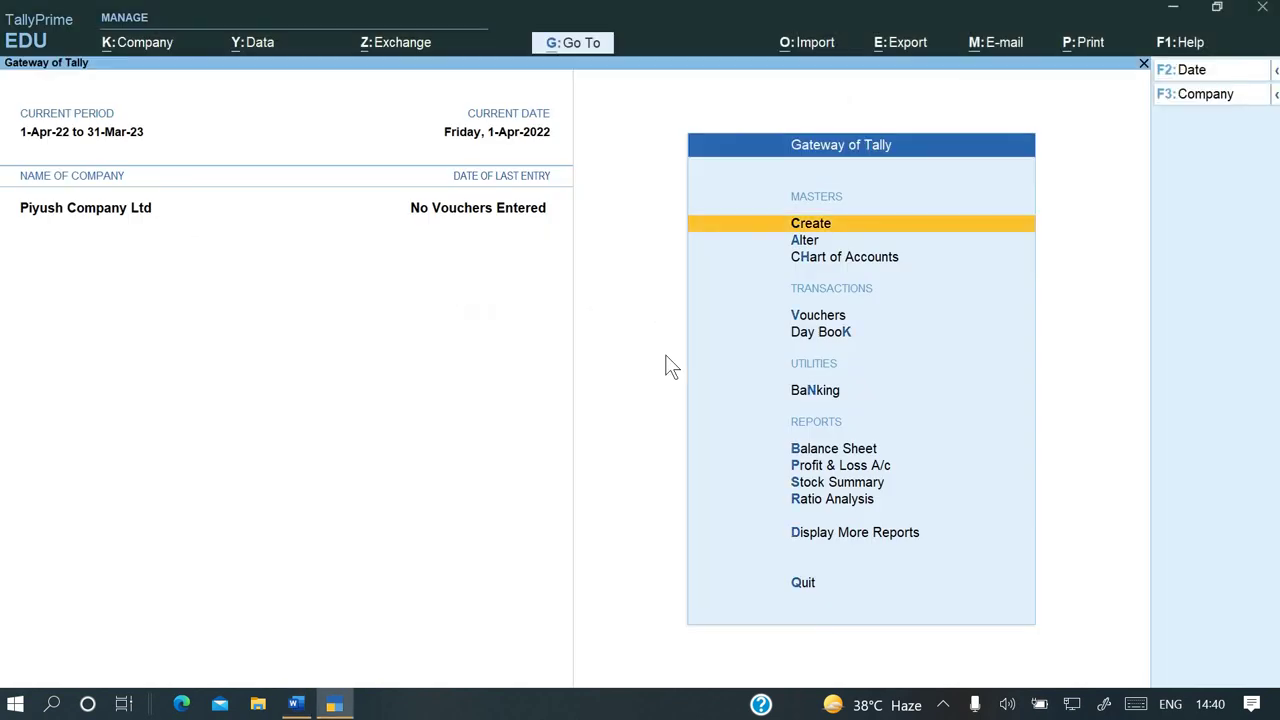
# Set Enable colour to No in F1 Display Settings so the screen goes monochrome
pyautogui.press('F1')
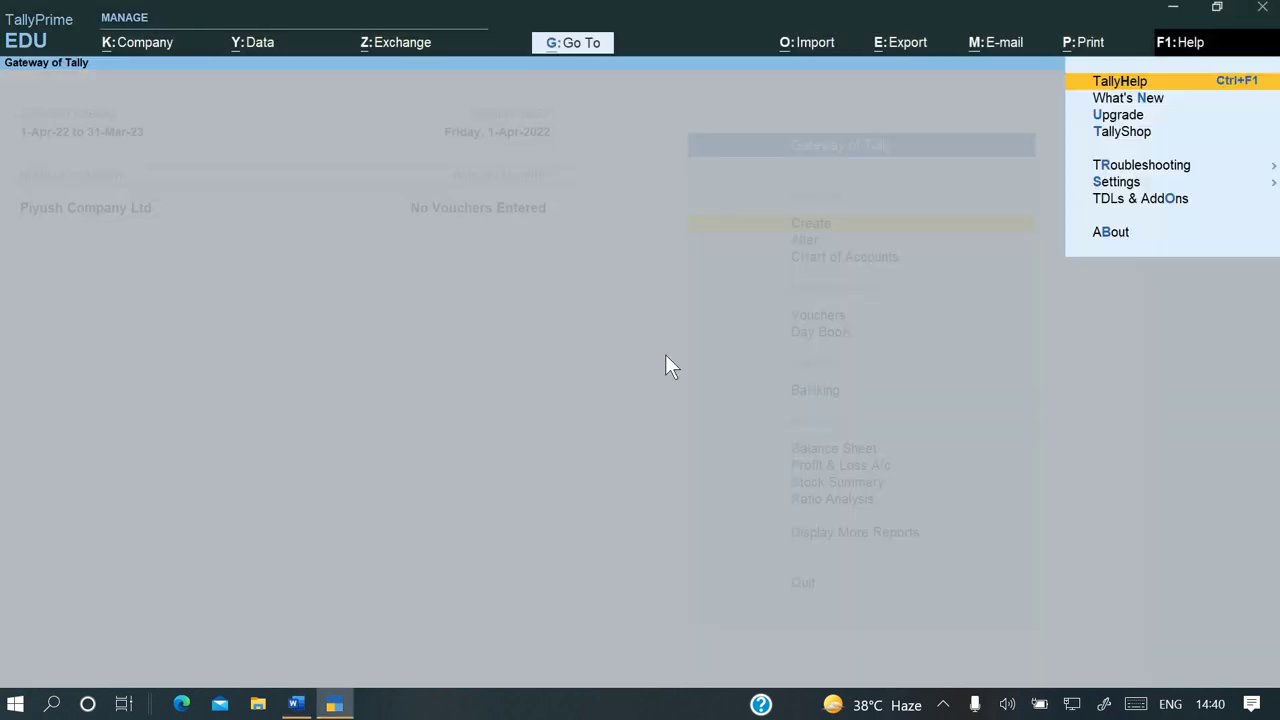
pyautogui.press('Down')
pyautogui.press('Down')
pyautogui.press('Down')
pyautogui.press('Down')
pyautogui.press('Down')
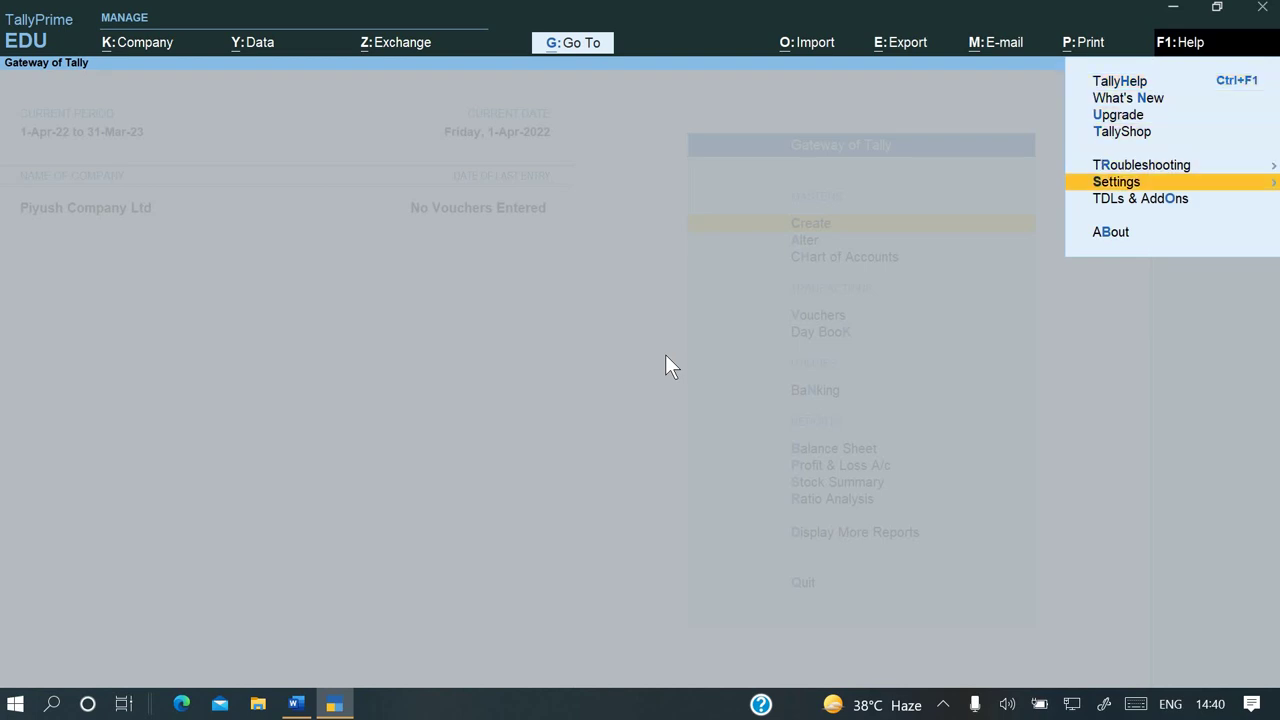
pyautogui.press('Return')
pyautogui.press('Down')
pyautogui.press('Down')
pyautogui.press('Down')
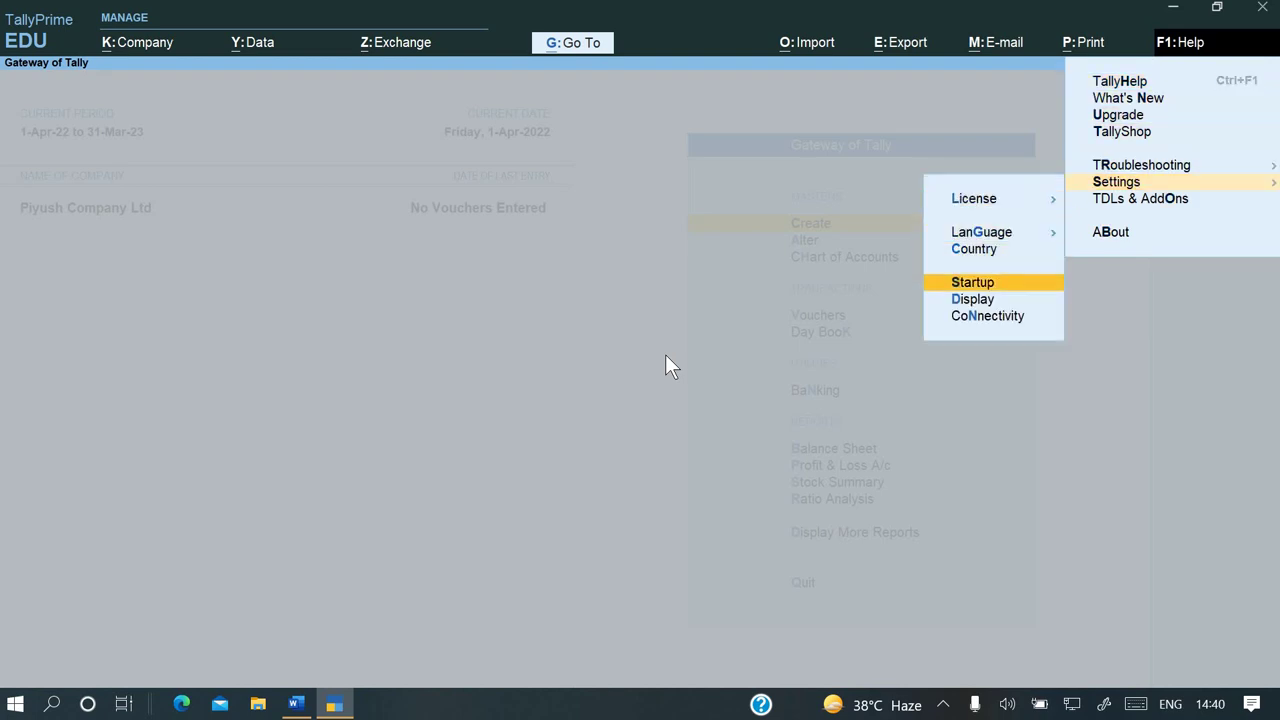
pyautogui.press('Down')
pyautogui.press('Return')
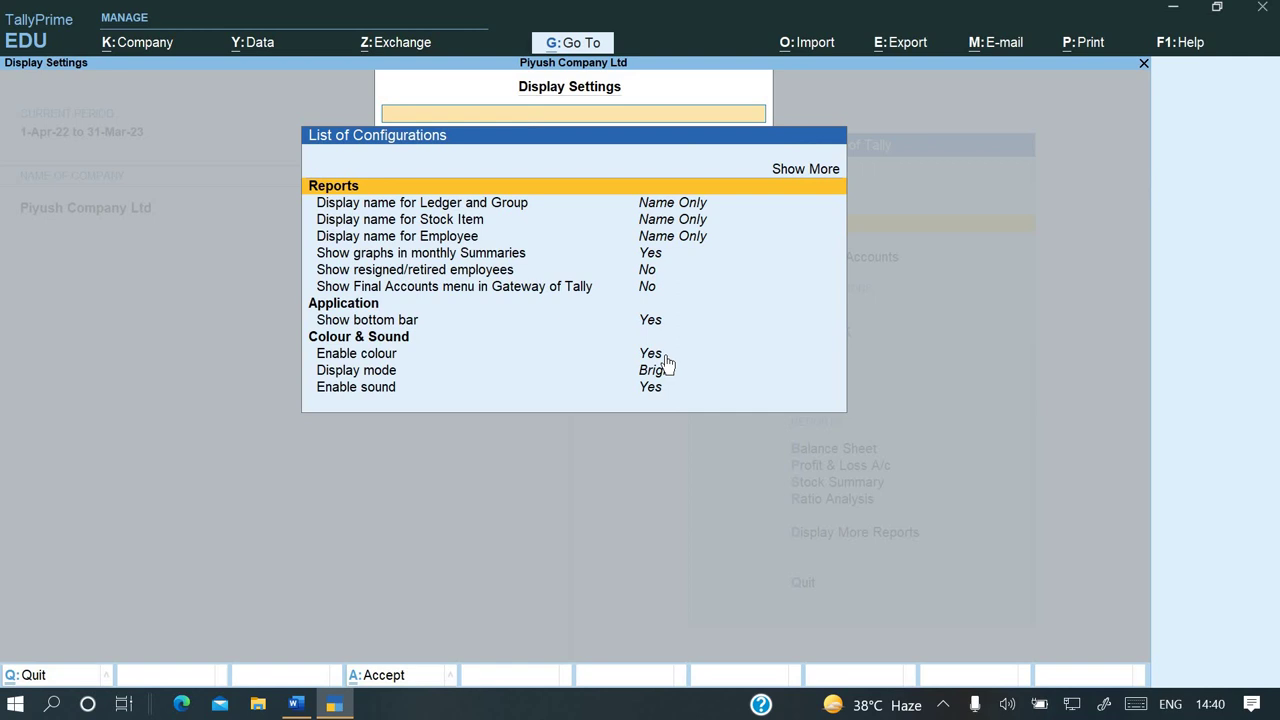
pyautogui.press('Down')
pyautogui.press('Down')
pyautogui.press('Down')
pyautogui.press('Down')
pyautogui.press('Down')
pyautogui.press('Down')
pyautogui.press('Down')
pyautogui.press('Down')
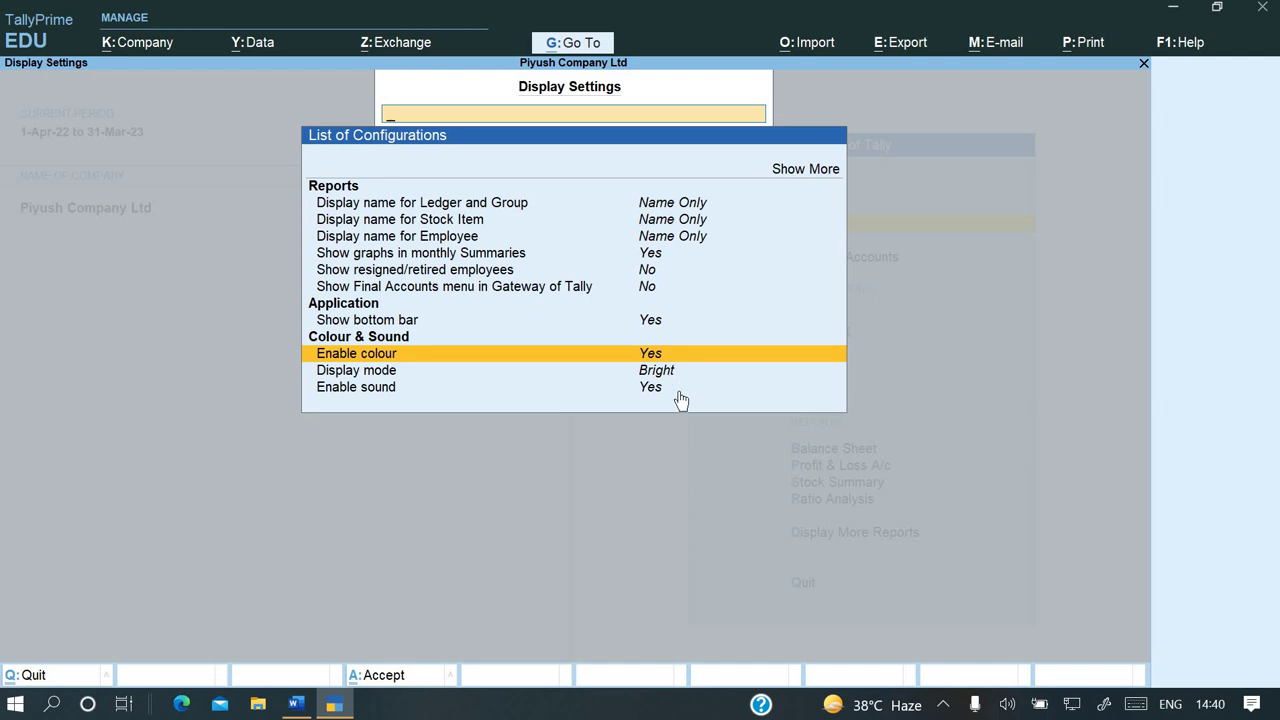
pyautogui.press('Return')
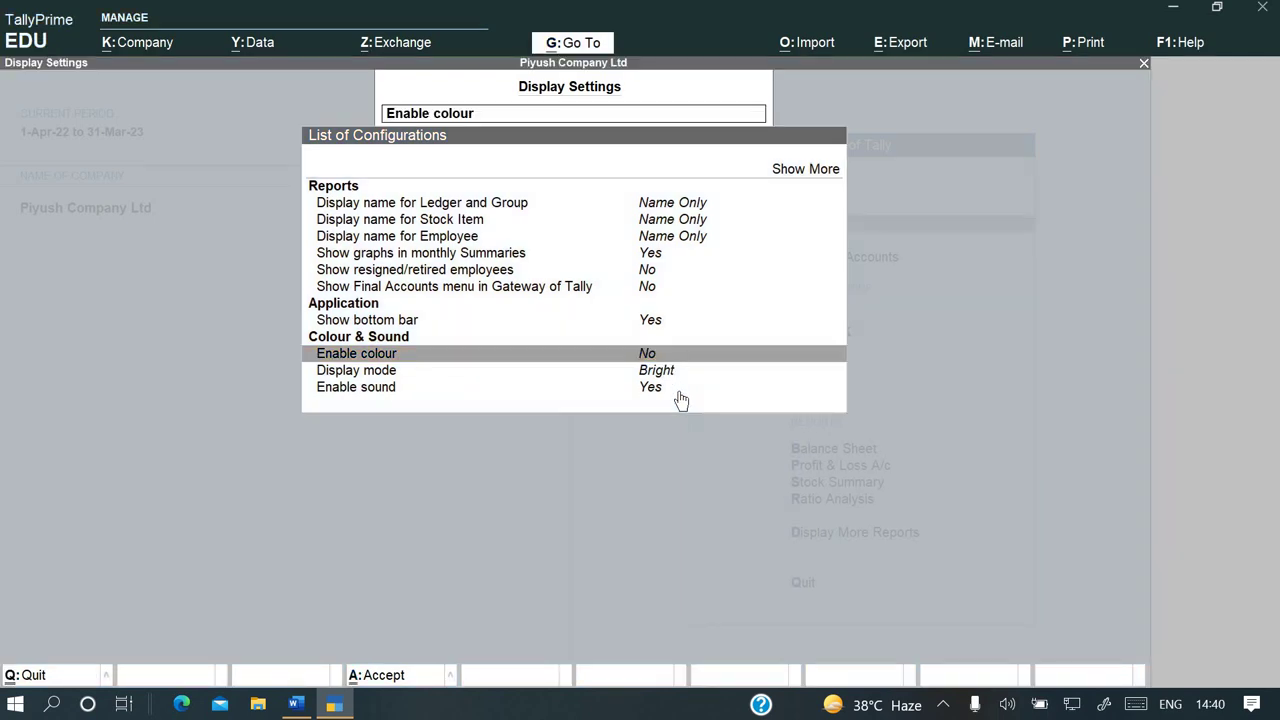
pyautogui.press('Escape')
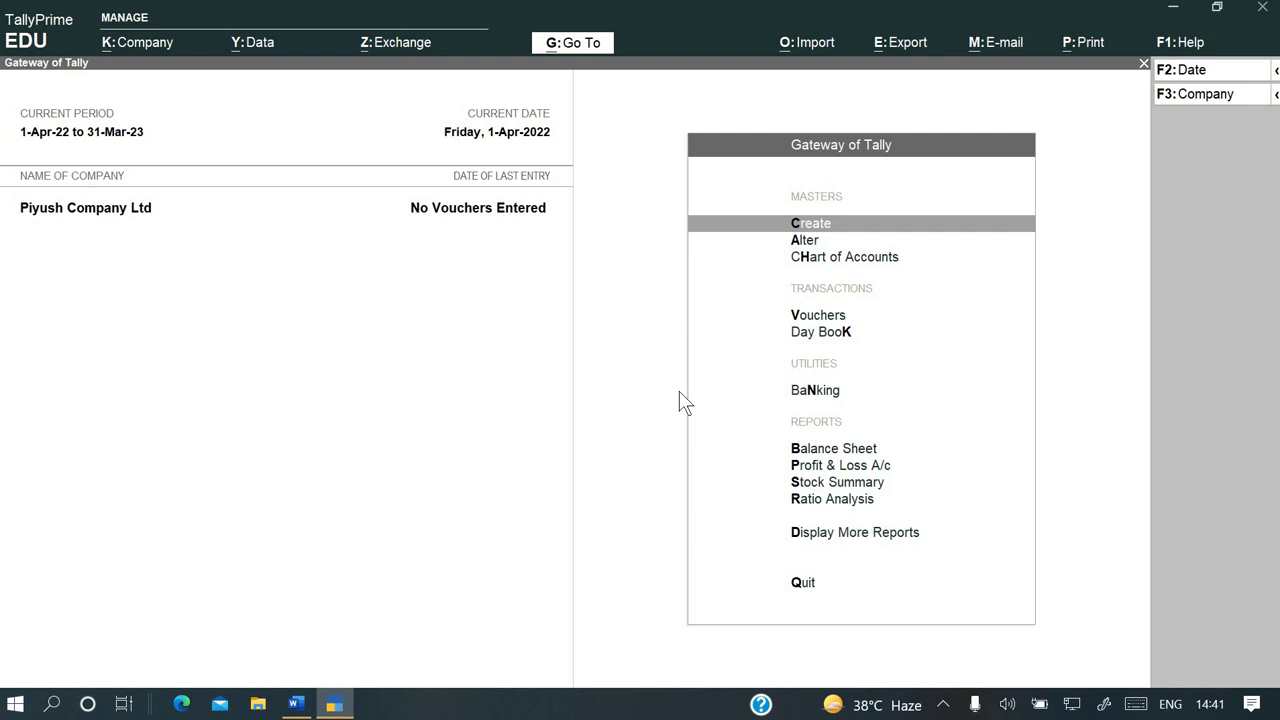
# Switch Enable colour back to Yes in the F1 Display Settings
pyautogui.press('F1')
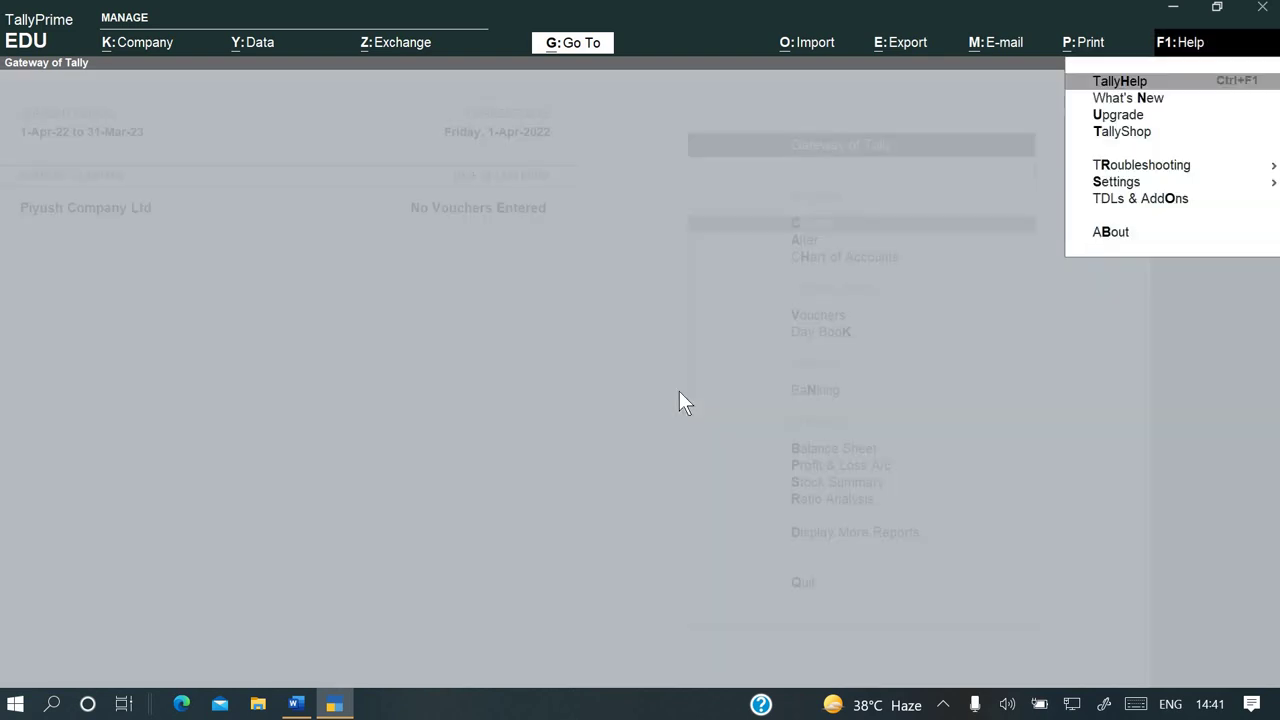
pyautogui.press('Down')
pyautogui.press('Down')
pyautogui.press('Down')
pyautogui.press('Down')
pyautogui.press('Down')
pyautogui.press('Return')
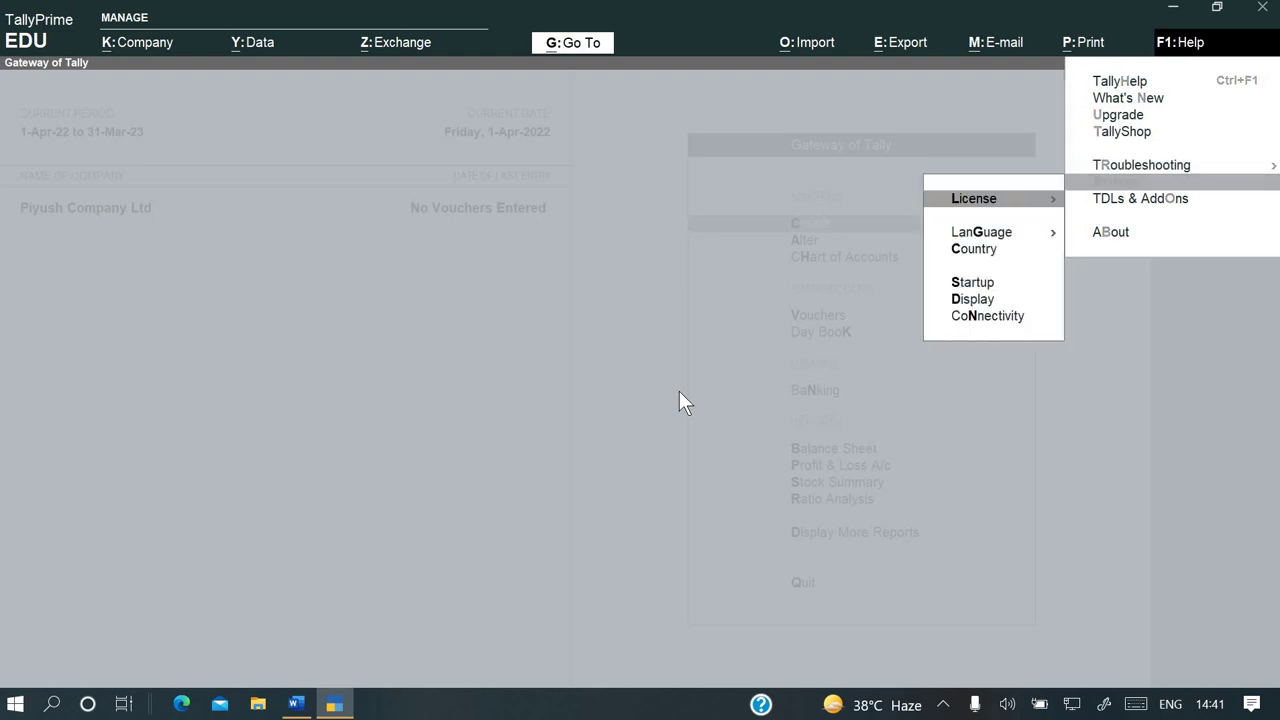
pyautogui.press('Down')
pyautogui.press('Down')
pyautogui.press('Down')
pyautogui.press('Down')
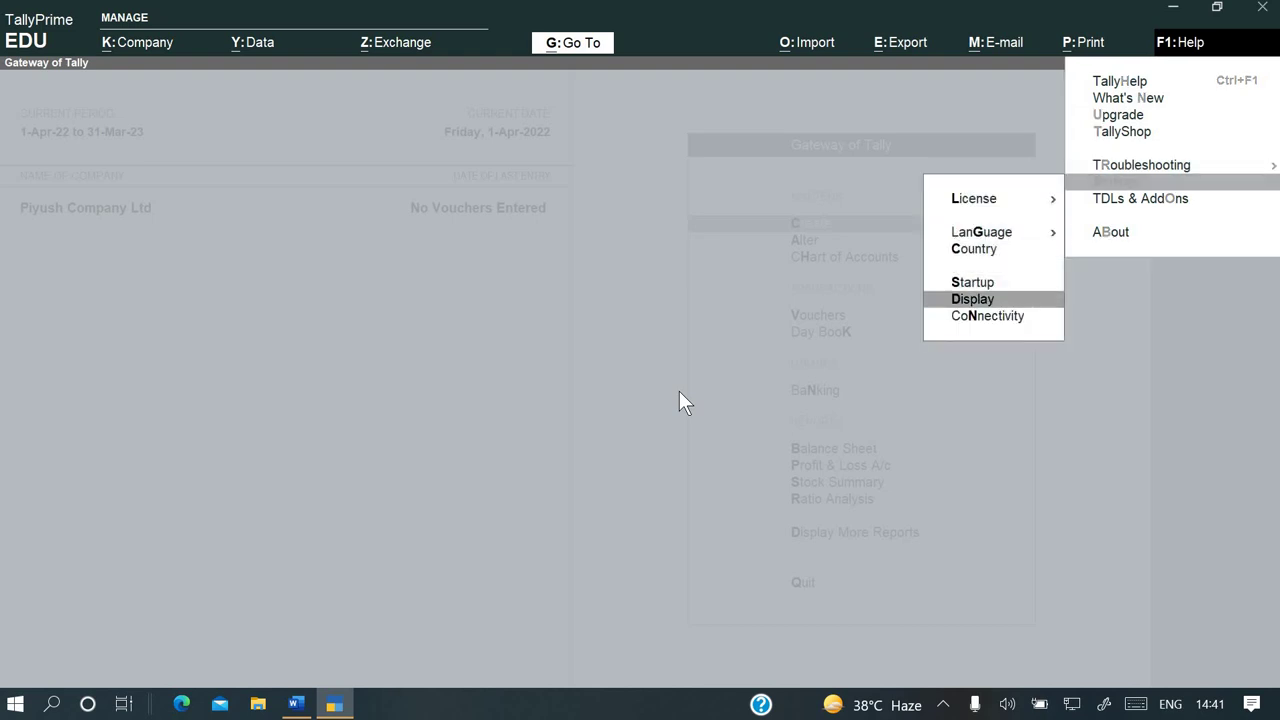
pyautogui.press('Return')
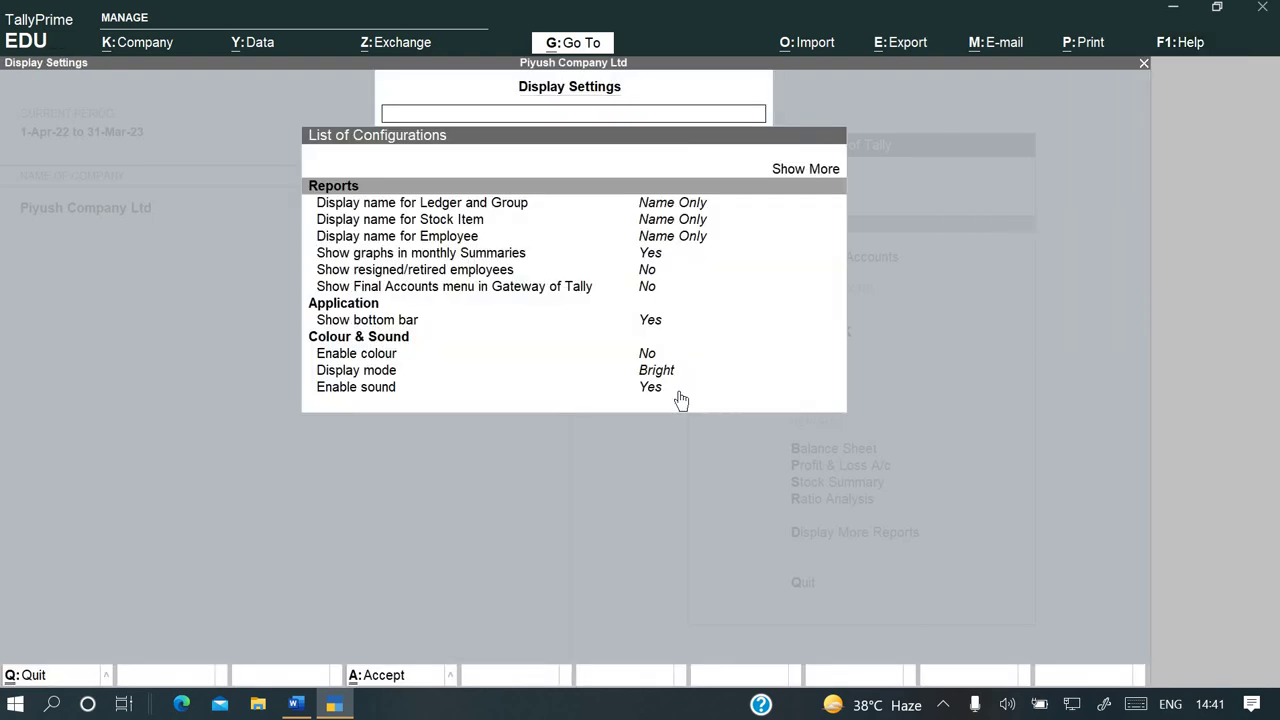
pyautogui.press('Down')
pyautogui.press('Down')
pyautogui.press('Down')
# Adjust Display mode, switch off Enable sound, accept, and check the Word assignment
pyautogui.press('Down')
pyautogui.press('Down')
pyautogui.press('Down')
pyautogui.press('Down')
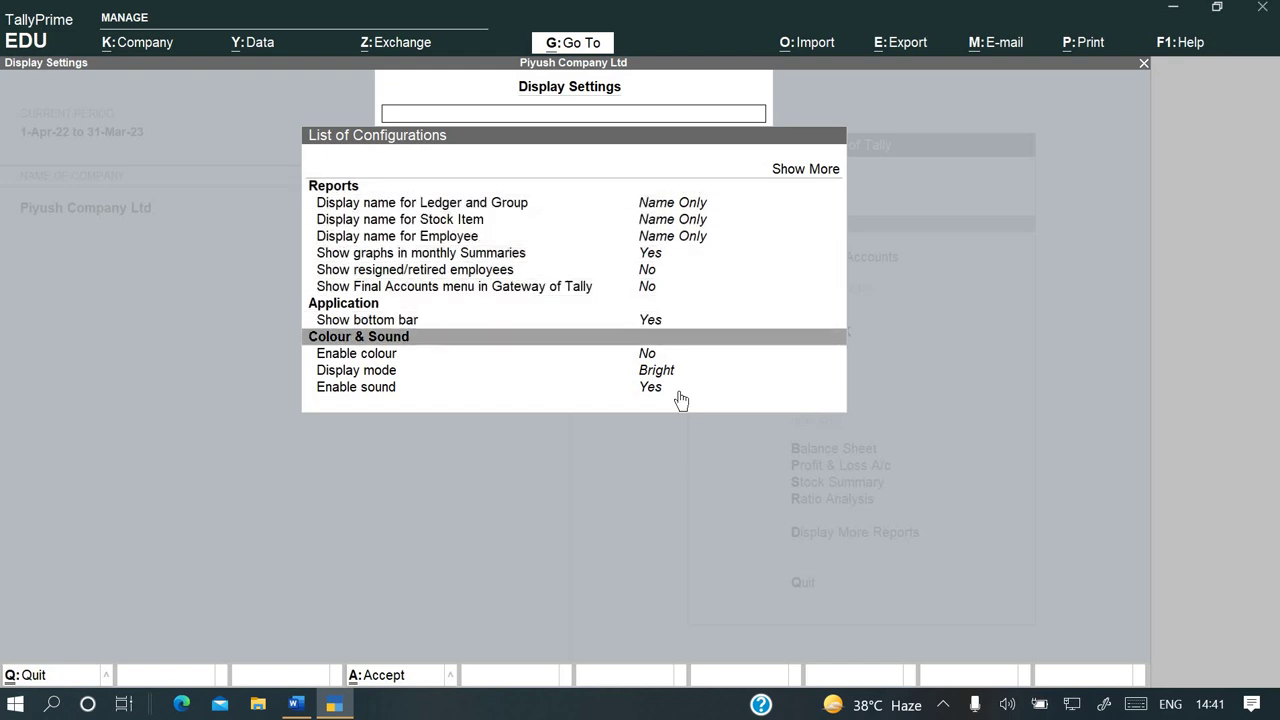
pyautogui.press('Return')
pyautogui.press('Down')
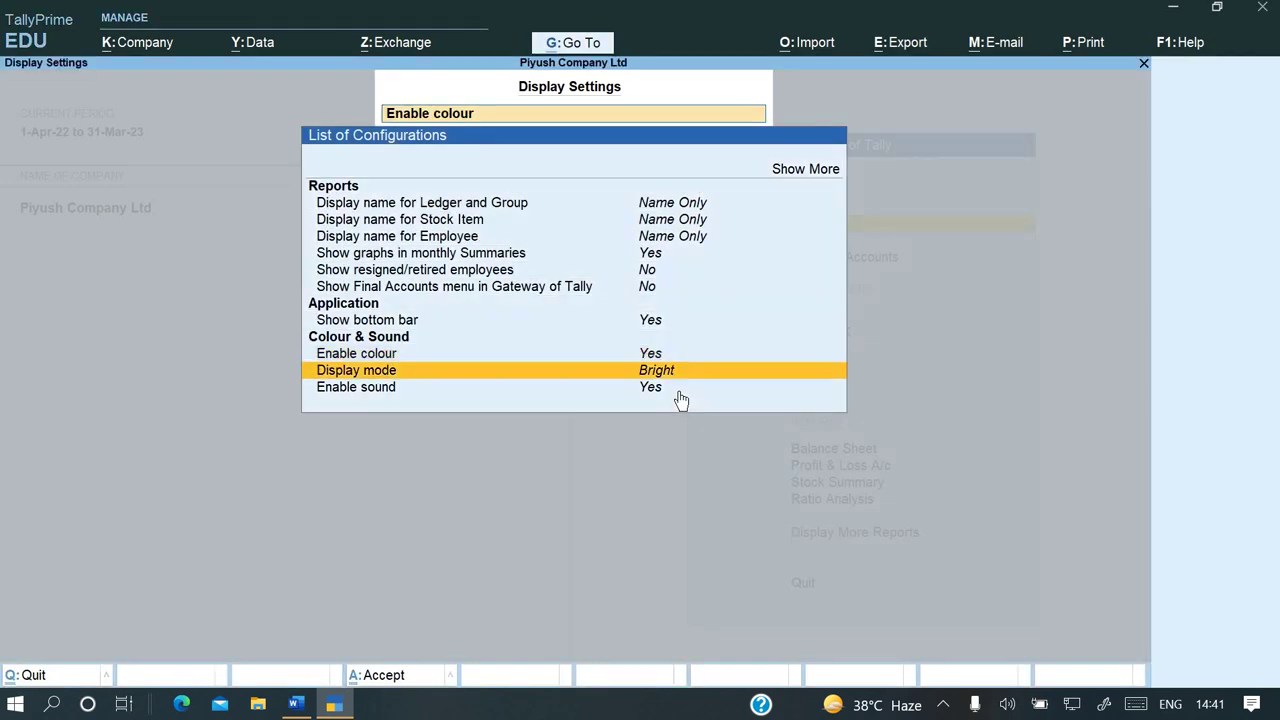
pyautogui.press('Return')
pyautogui.press('Return')
pyautogui.press('Return')
pyautogui.press('Return')
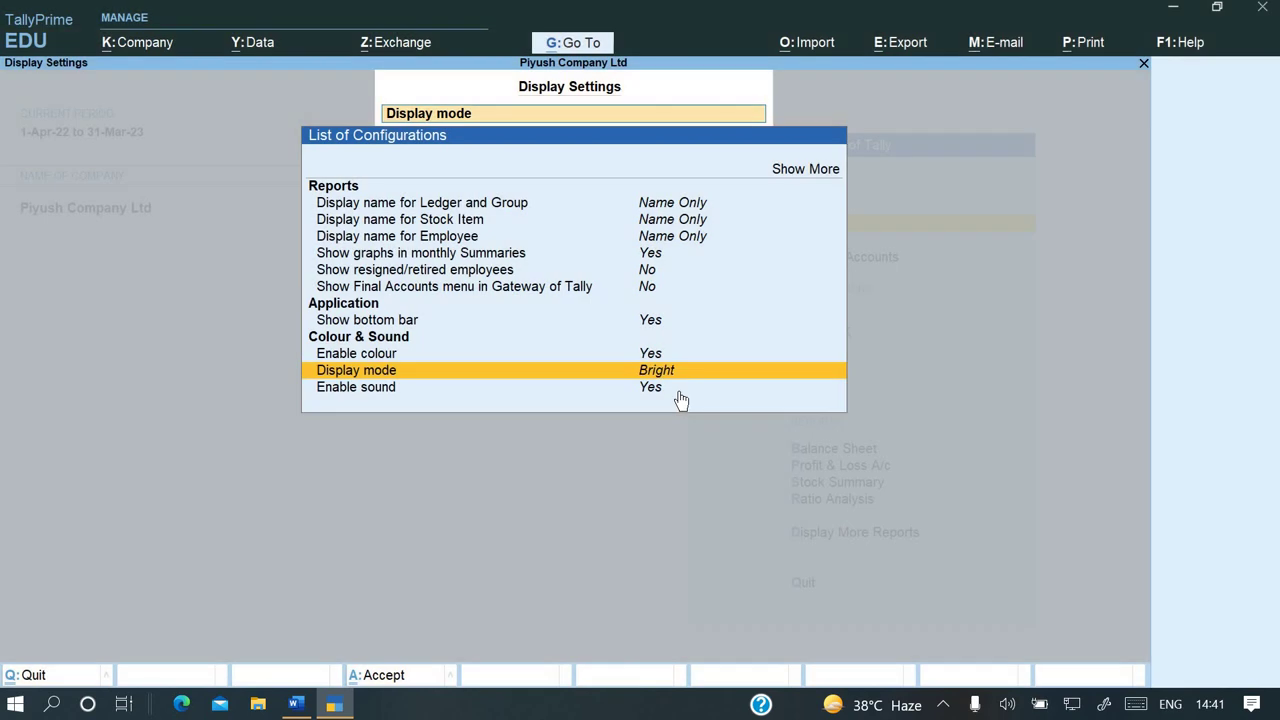
pyautogui.press('Down')
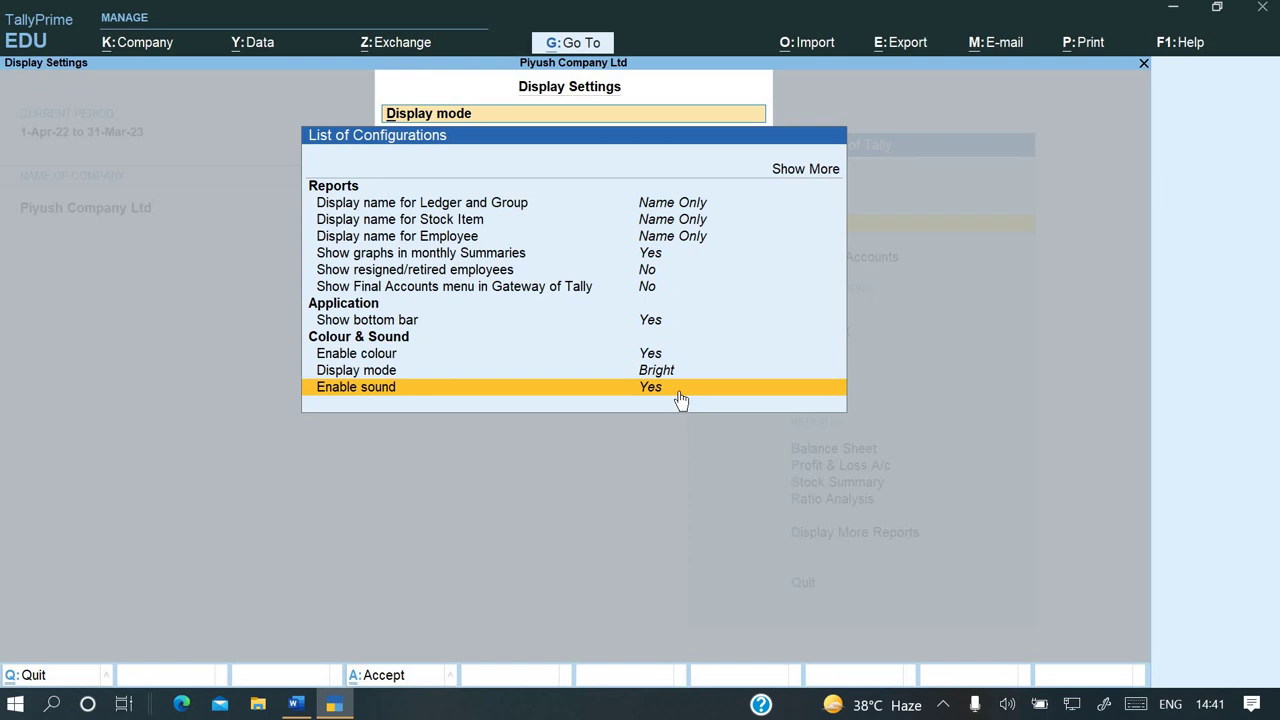
pyautogui.press('Return')
pyautogui.hotkey('ctrl', 'a')
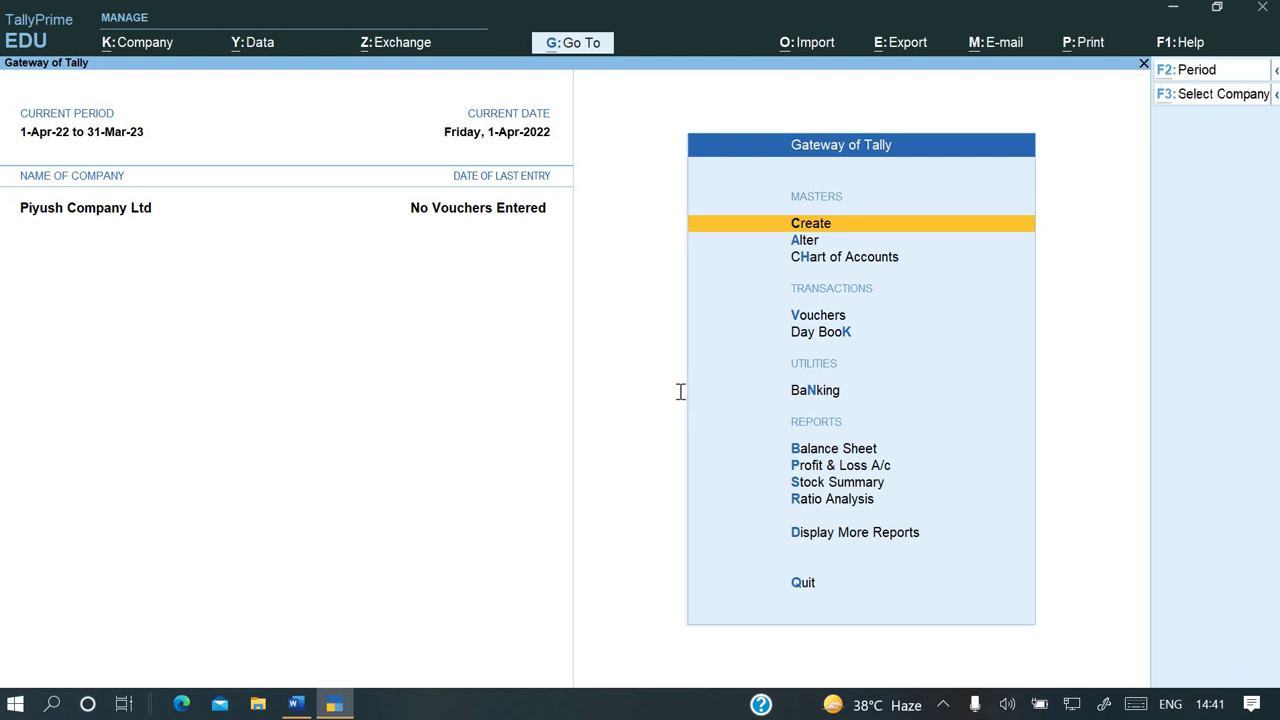
pyautogui.hotkey('alt', 'Tab')
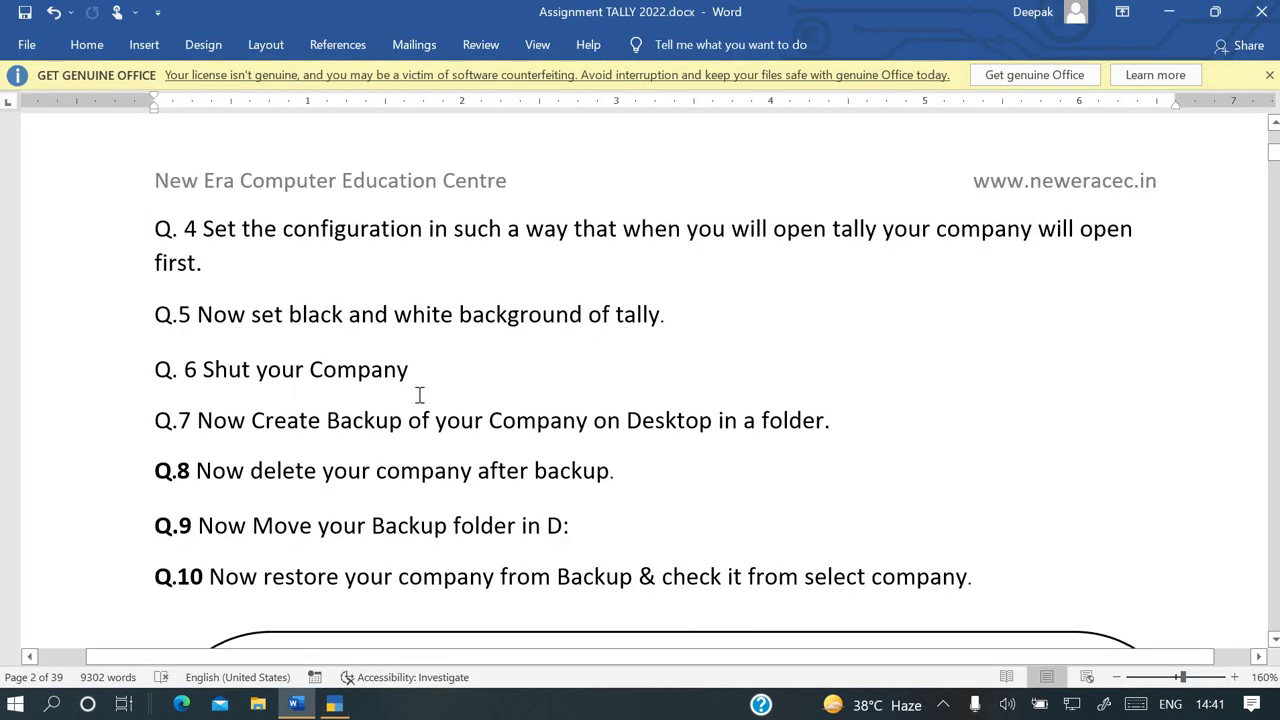
pyautogui.hotkey('alt', 'Tab')
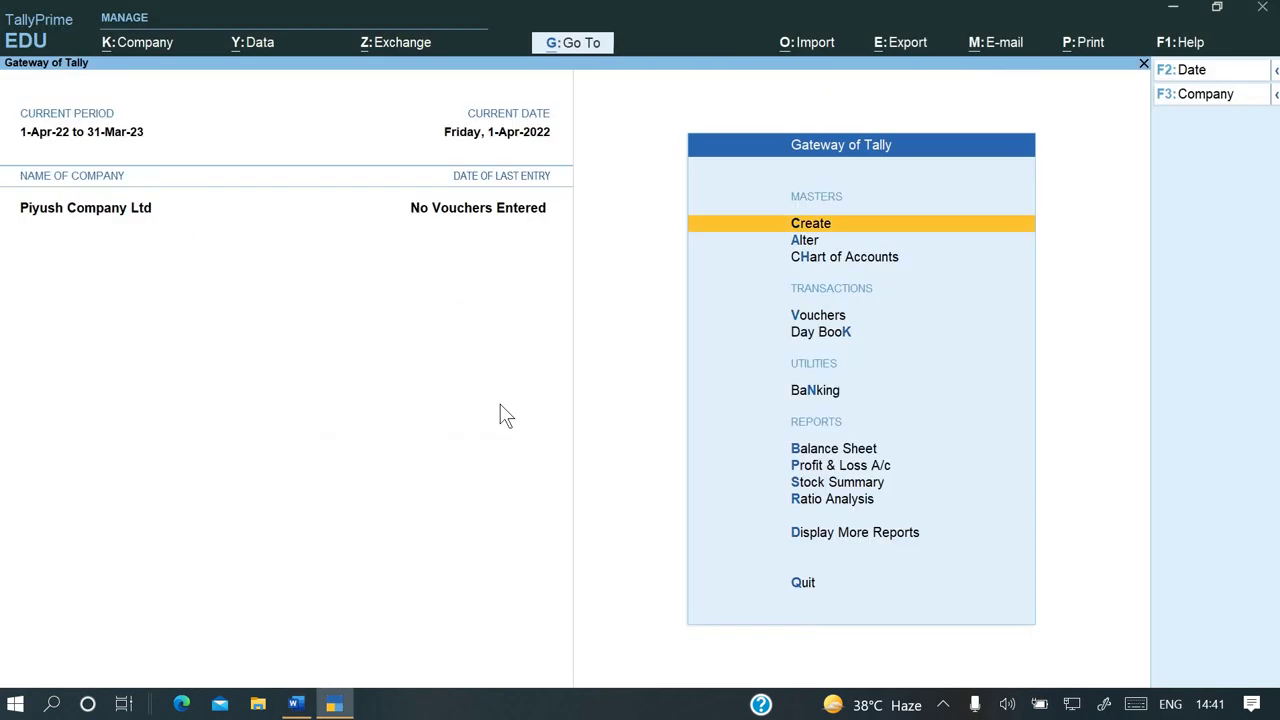
# Shut Piyush Company Ltd from the Alt+K company options
pyautogui.hotkey('alt', 'k')
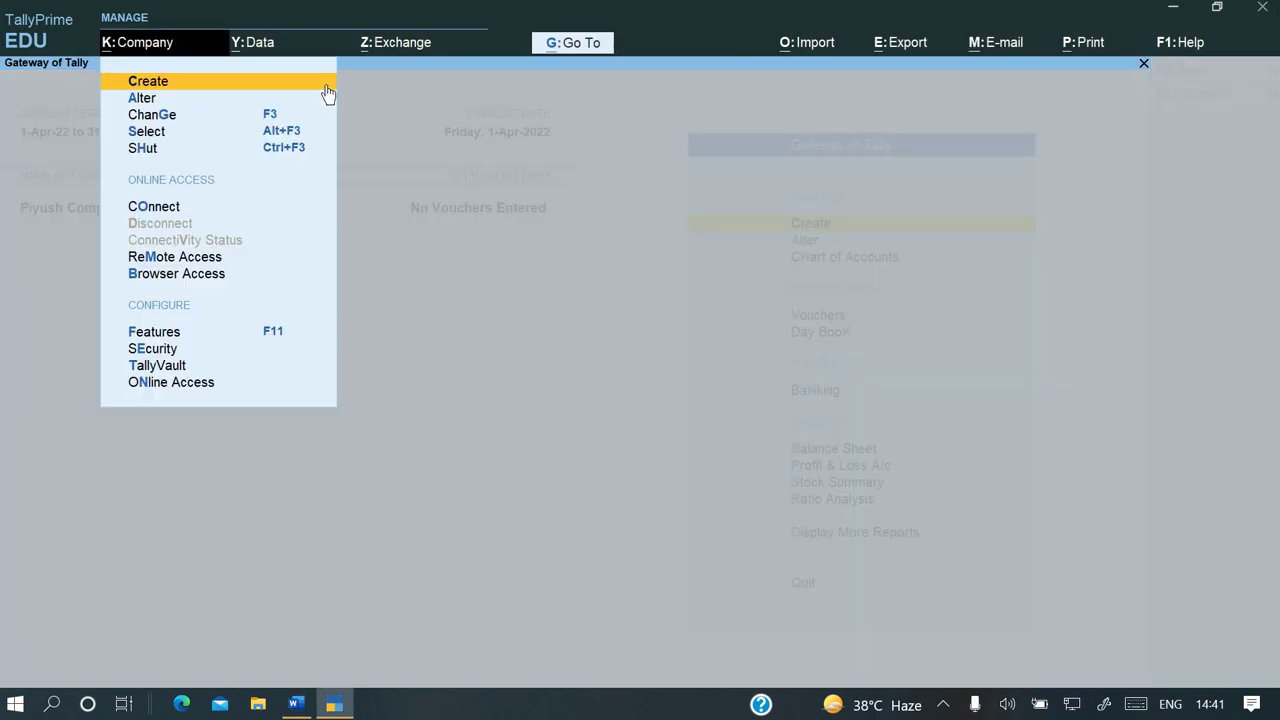
pyautogui.press('Down')
pyautogui.press('Down')
pyautogui.press('Down')
pyautogui.press('Down')
pyautogui.press('Return')
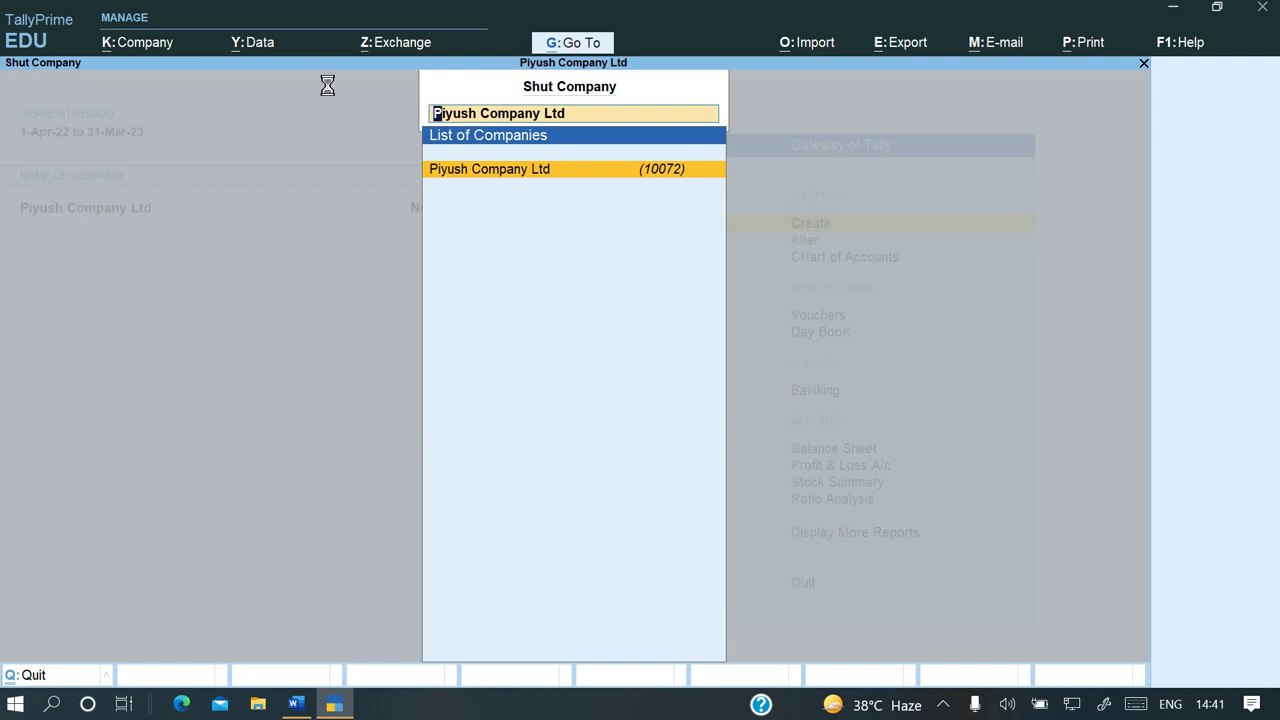
pyautogui.press('Return')
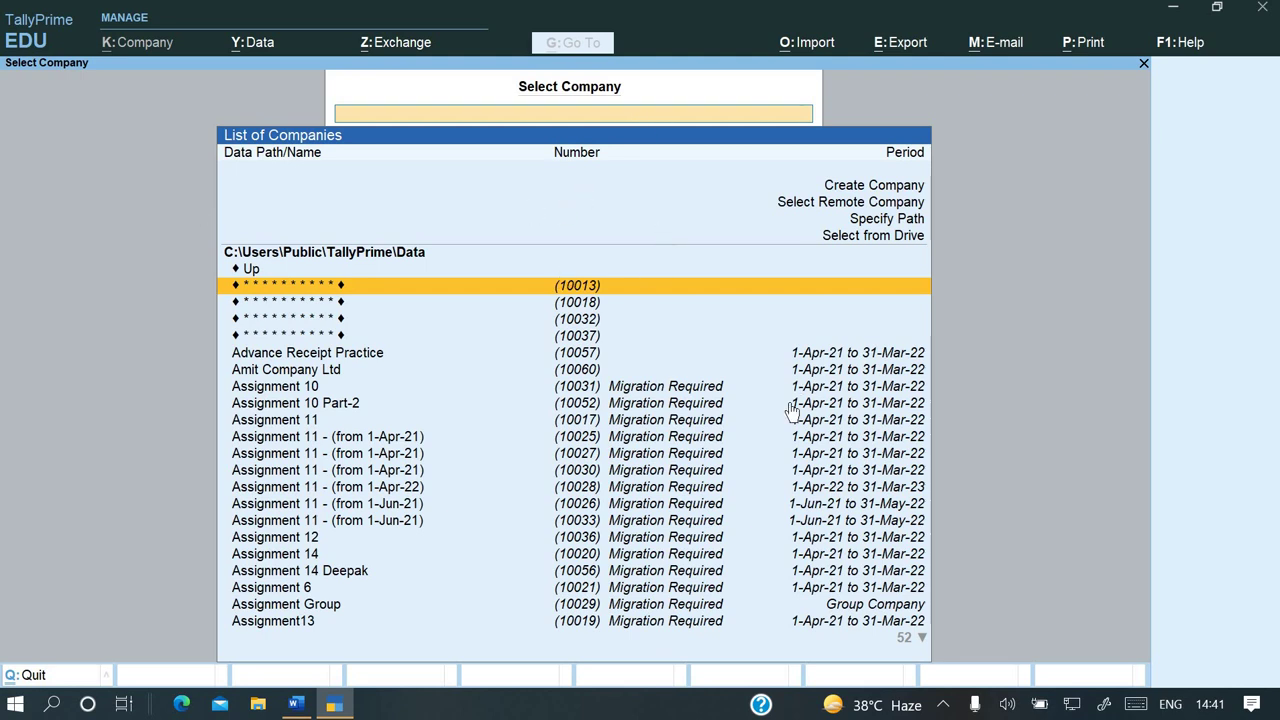
# Glance at the Word assignment, then show the Windows desktop
pyautogui.hotkey('alt', 'Tab')
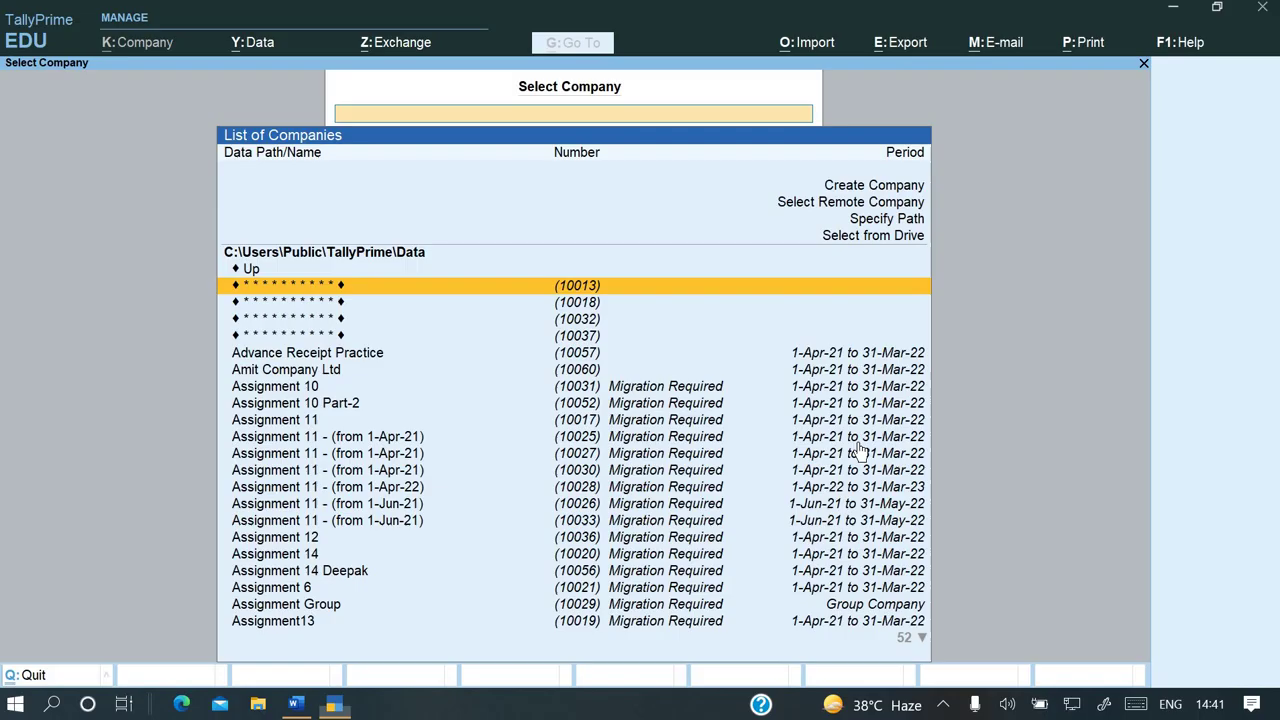
pyautogui.hotkey('alt', 'Tab')
pyautogui.press('super+d')
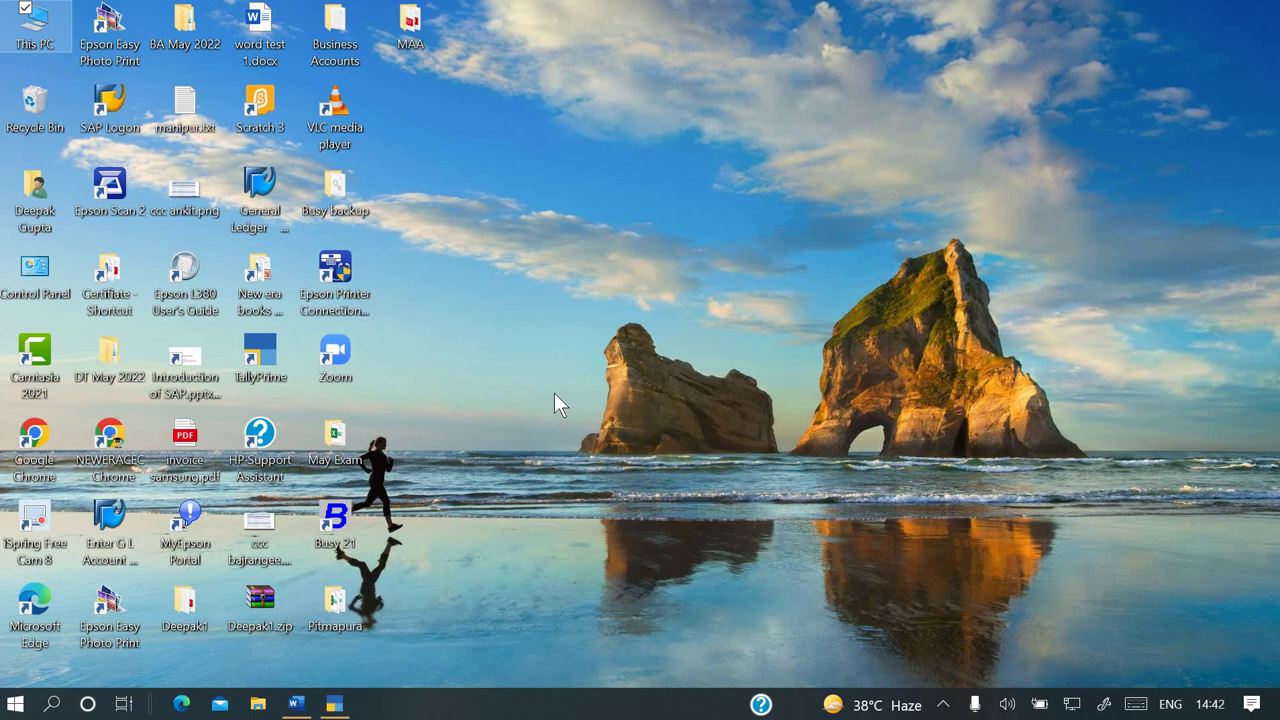
# Create a new desktop folder named 'yahoo bkp'
pyautogui.hotkey('ctrl', 'shift', 'n')
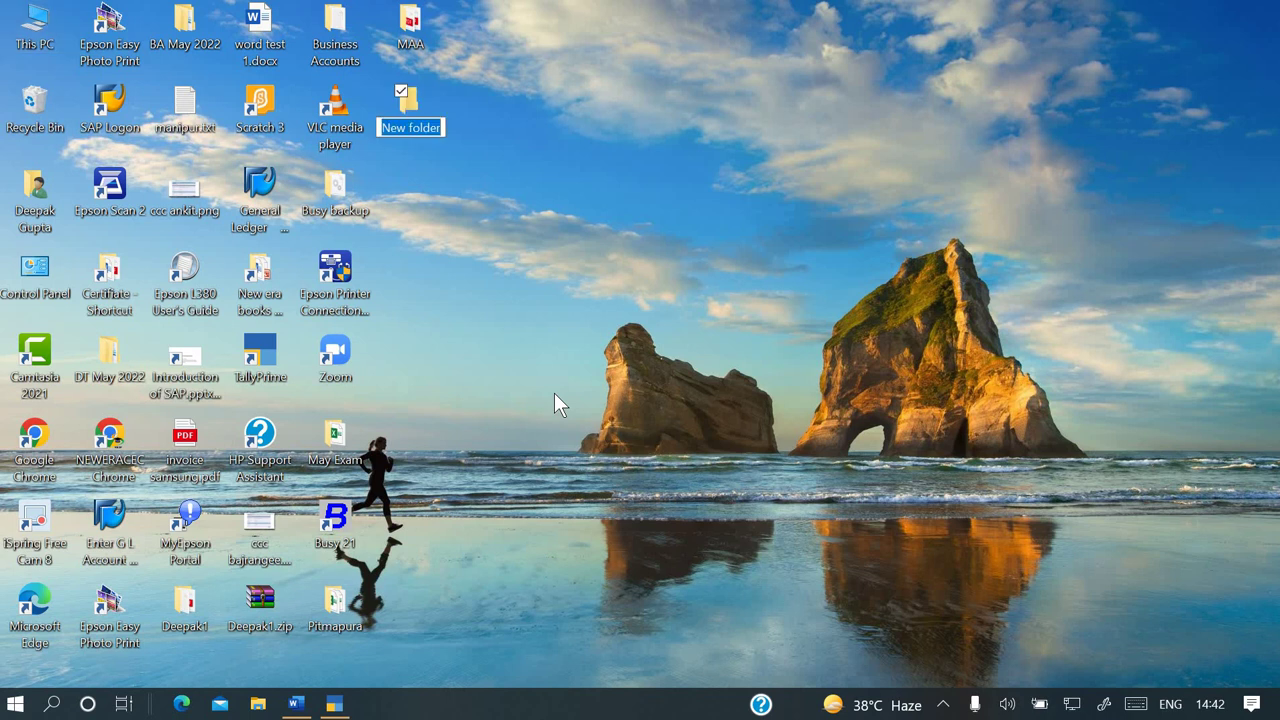
pyautogui.write('yahoo')
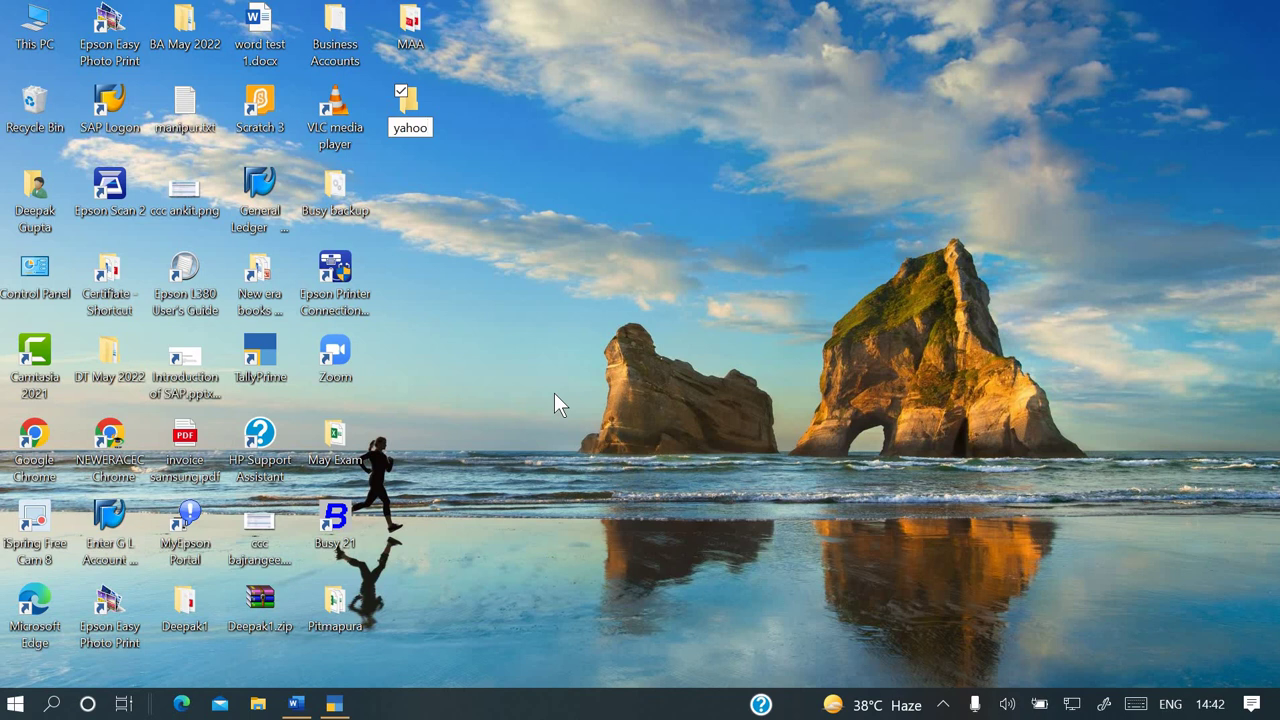
pyautogui.write(' bkp')
pyautogui.press('Return')
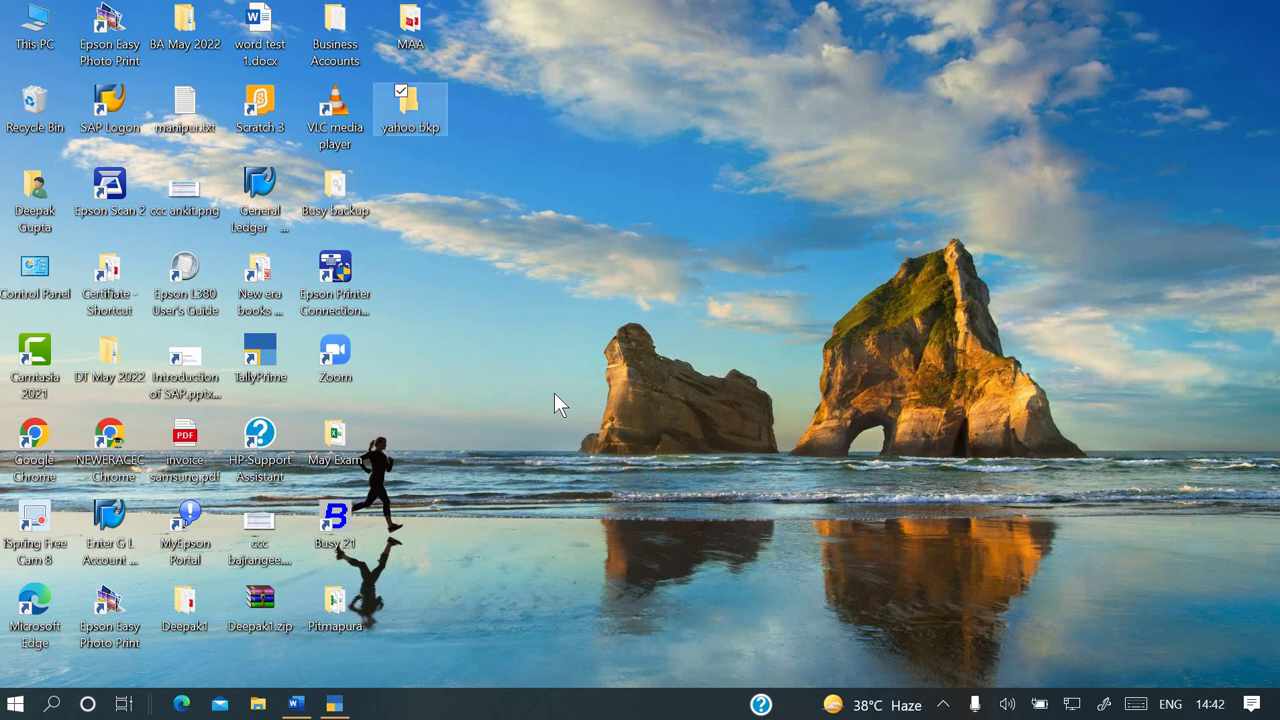
# Open yahoo bkp, copy its full path from the address bar, and close it
pyautogui.press('Return')
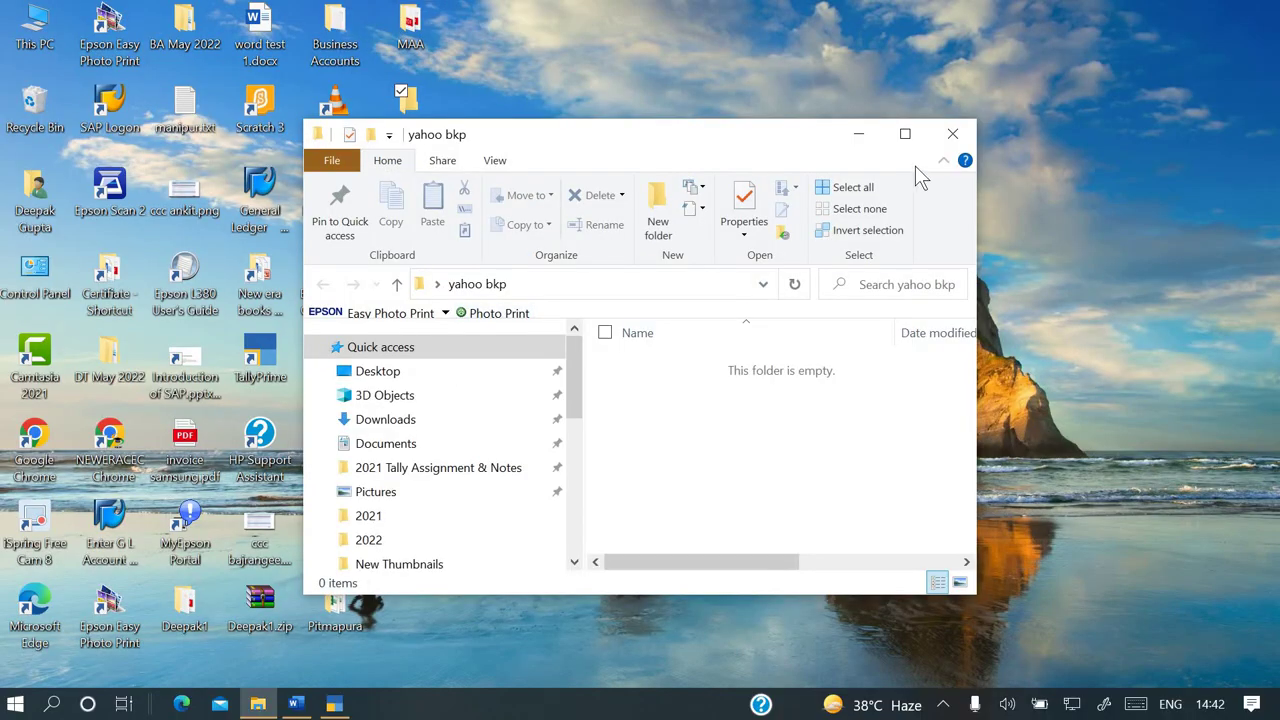
pyautogui.click(905, 133)
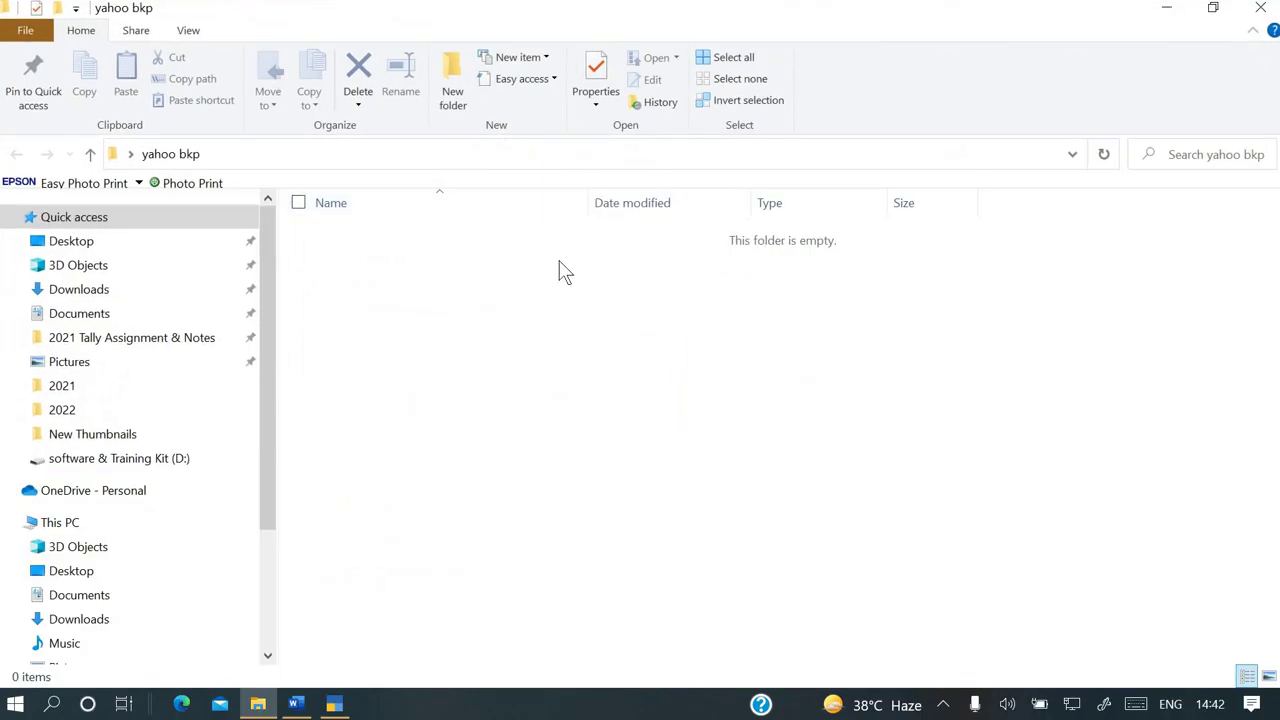
pyautogui.click(405, 155)
pyautogui.hotkey('ctrl', 'c')
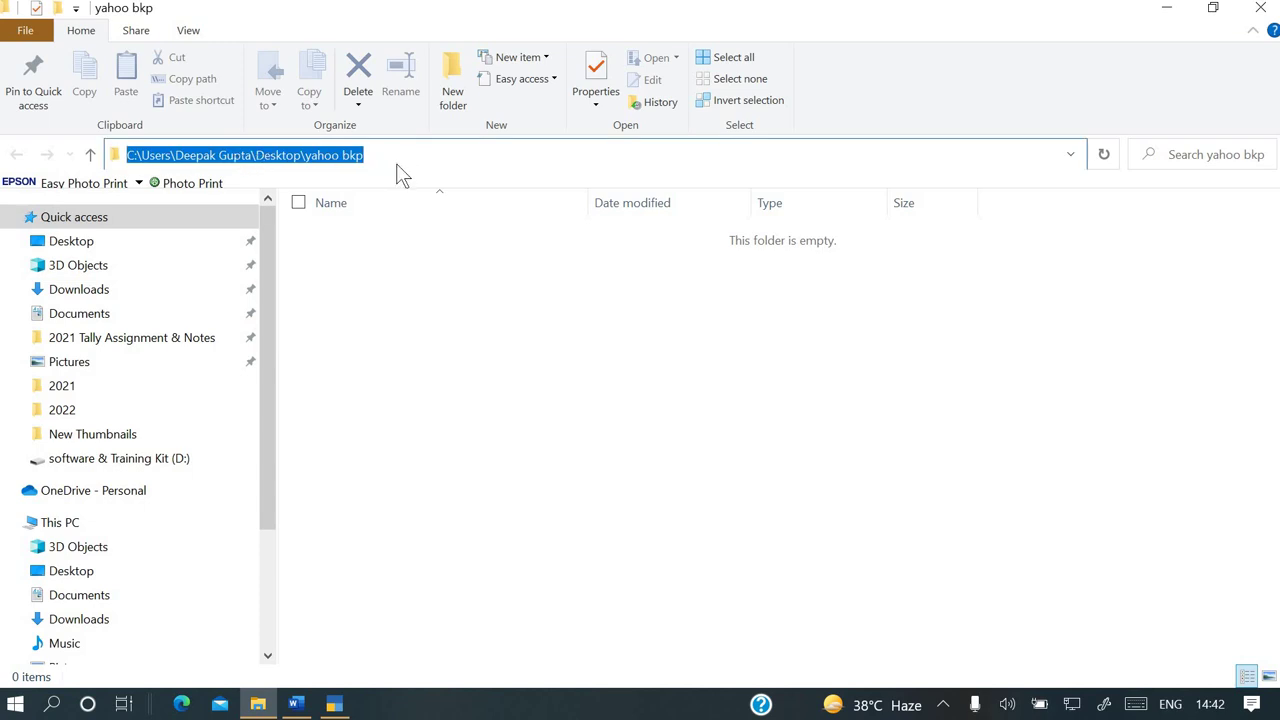
pyautogui.click(1261, 8)
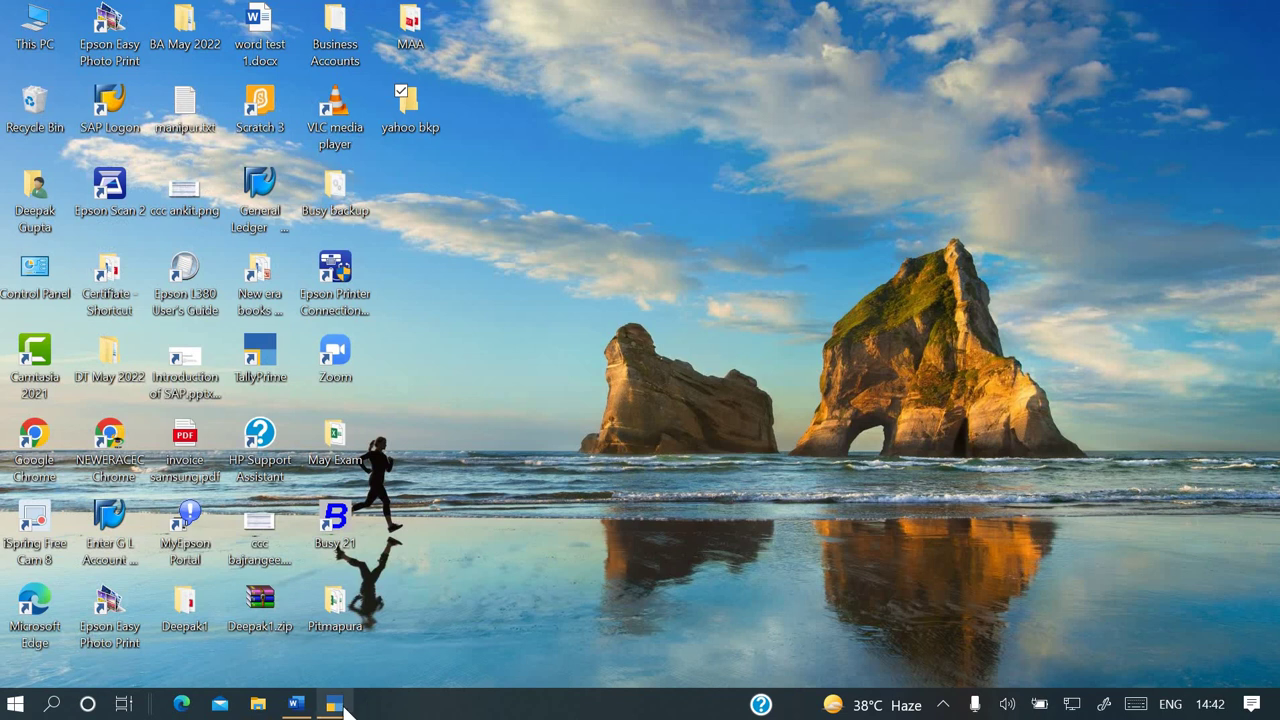
# Start an Alt+Y Backup with the pasted yahoo bkp path as destination
pyautogui.click(340, 705)
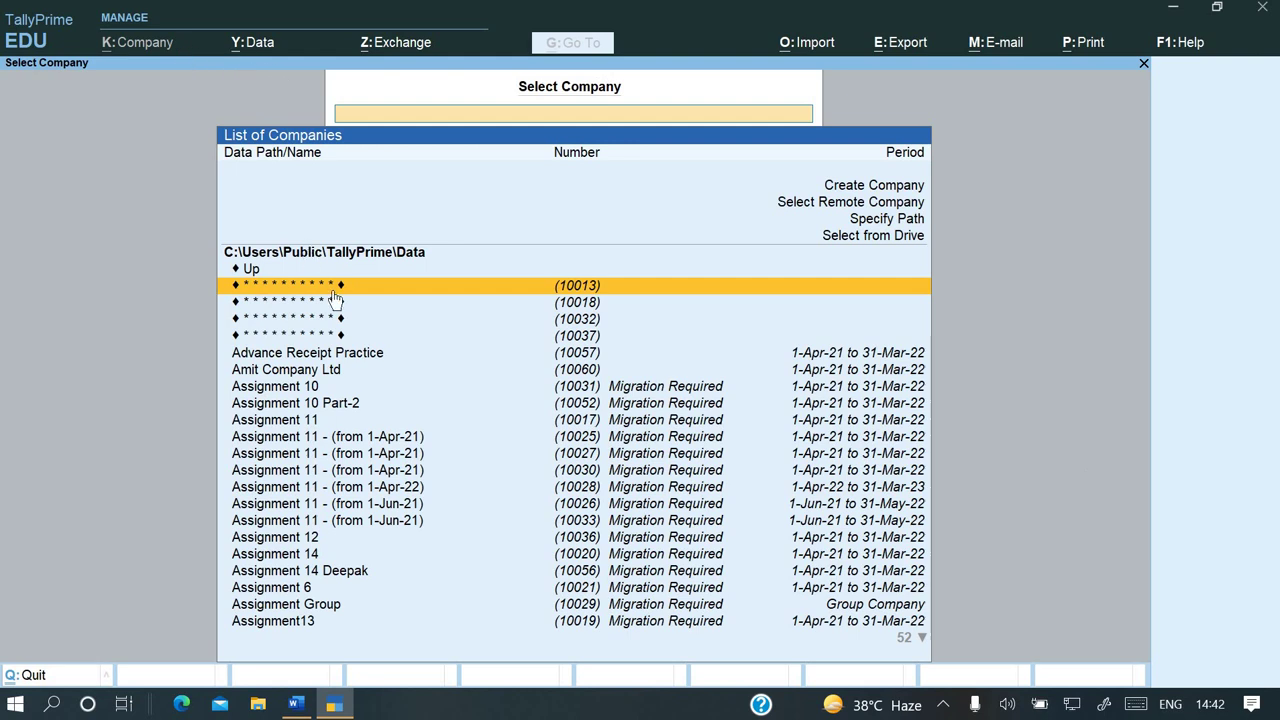
pyautogui.hotkey('alt', 'y')
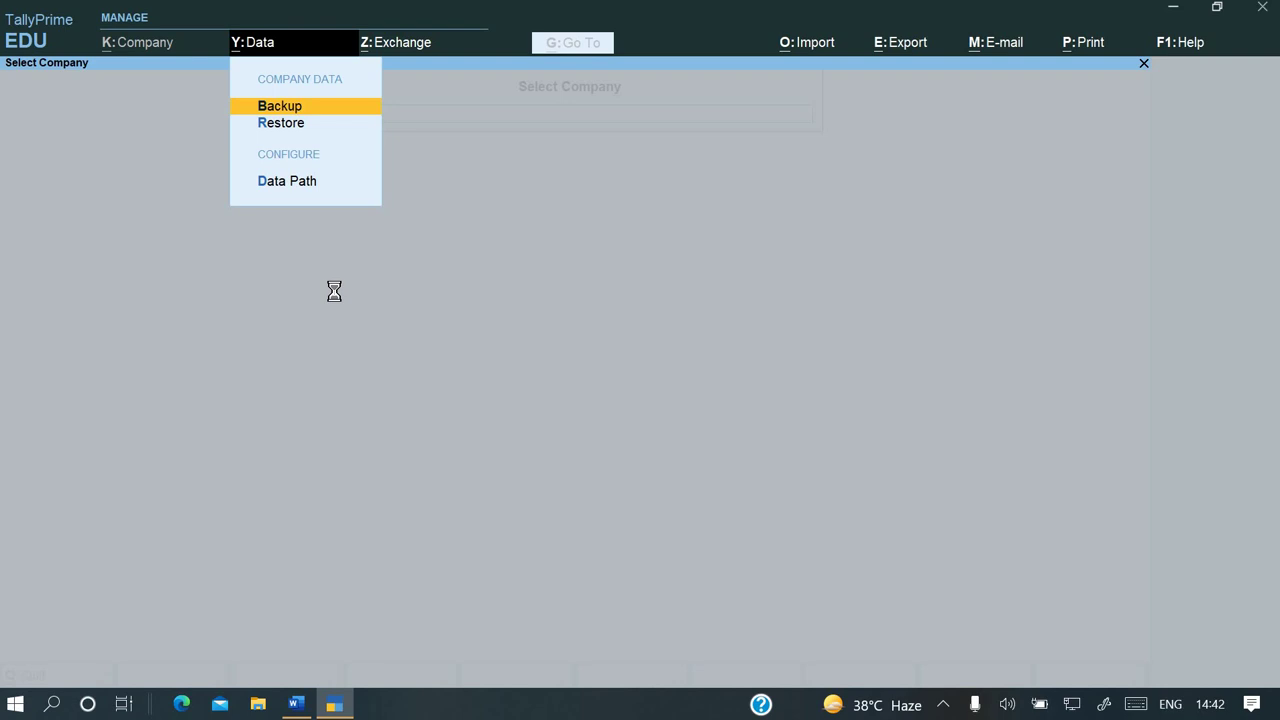
pyautogui.press('Return')
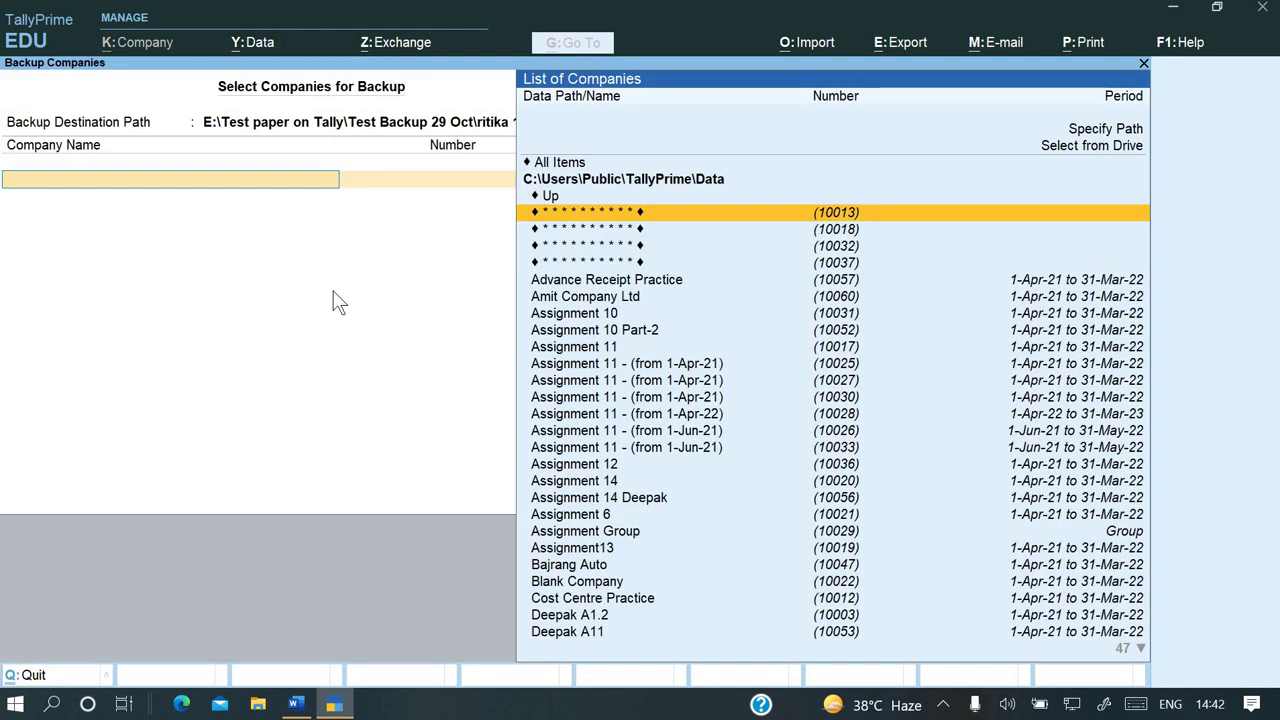
pyautogui.click(134, 130)
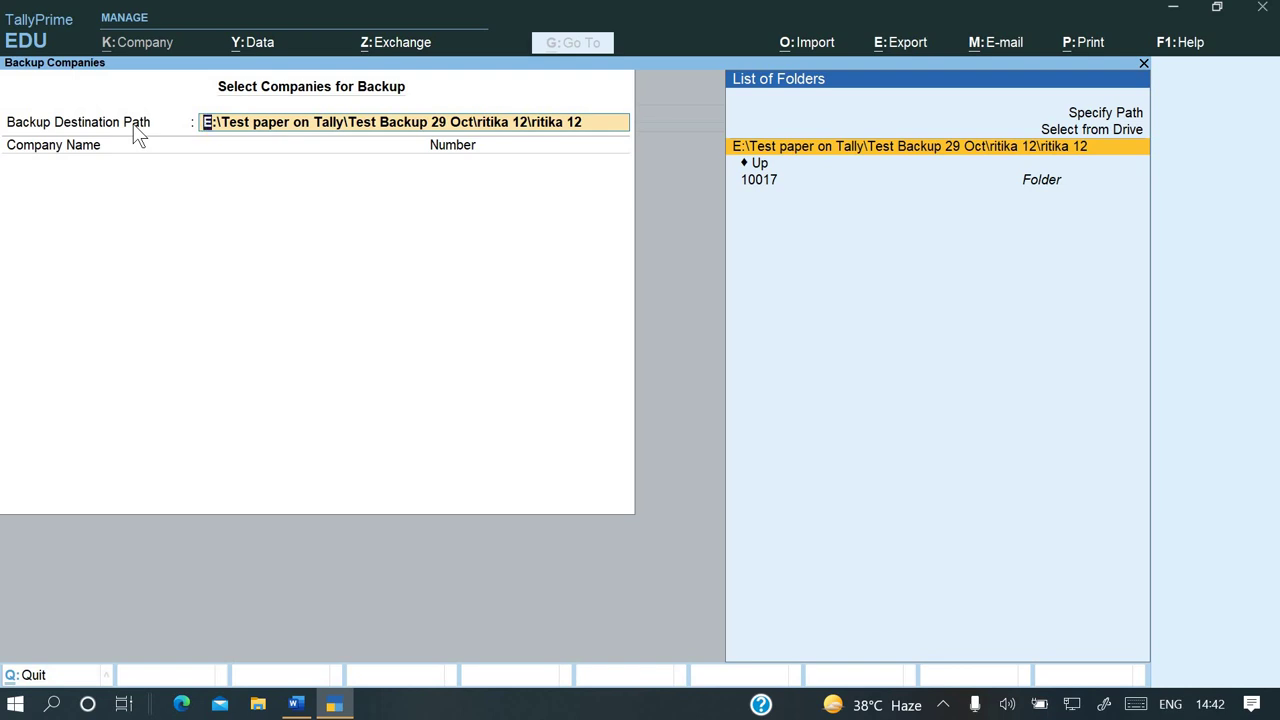
pyautogui.press('ctrl')
pyautogui.hotkey('ctrl', 'v')
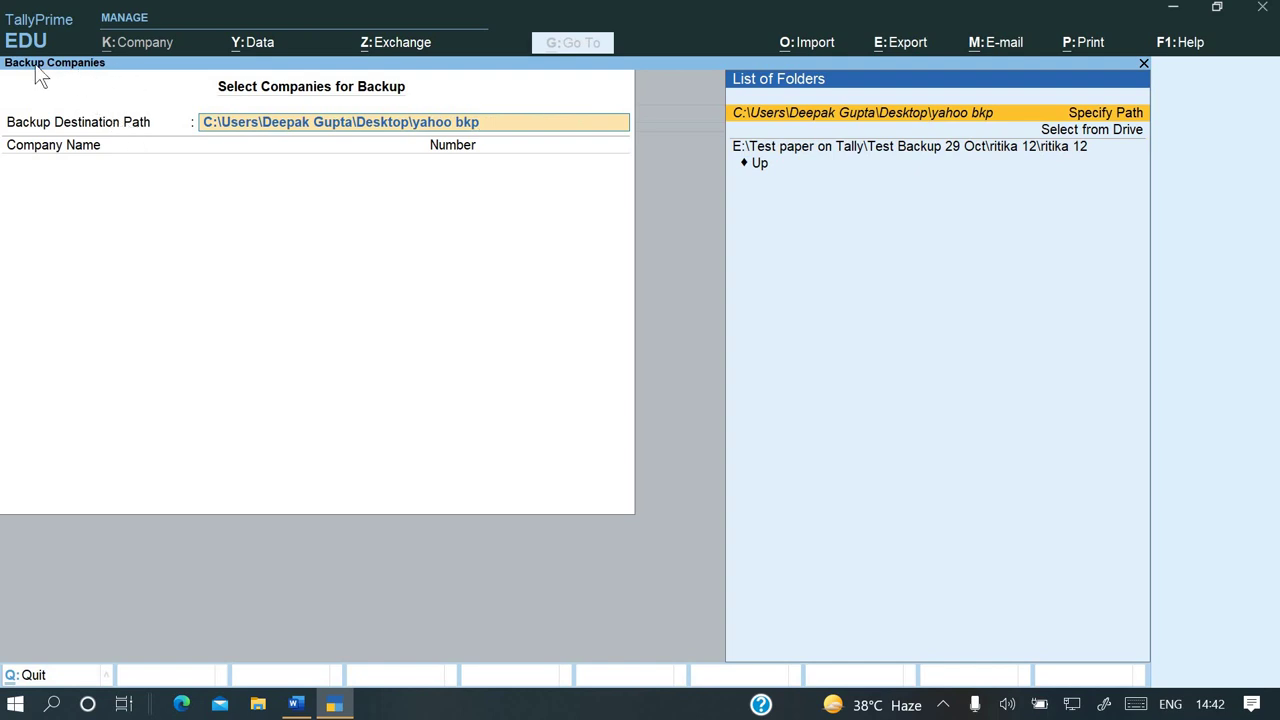
pyautogui.press('Return')
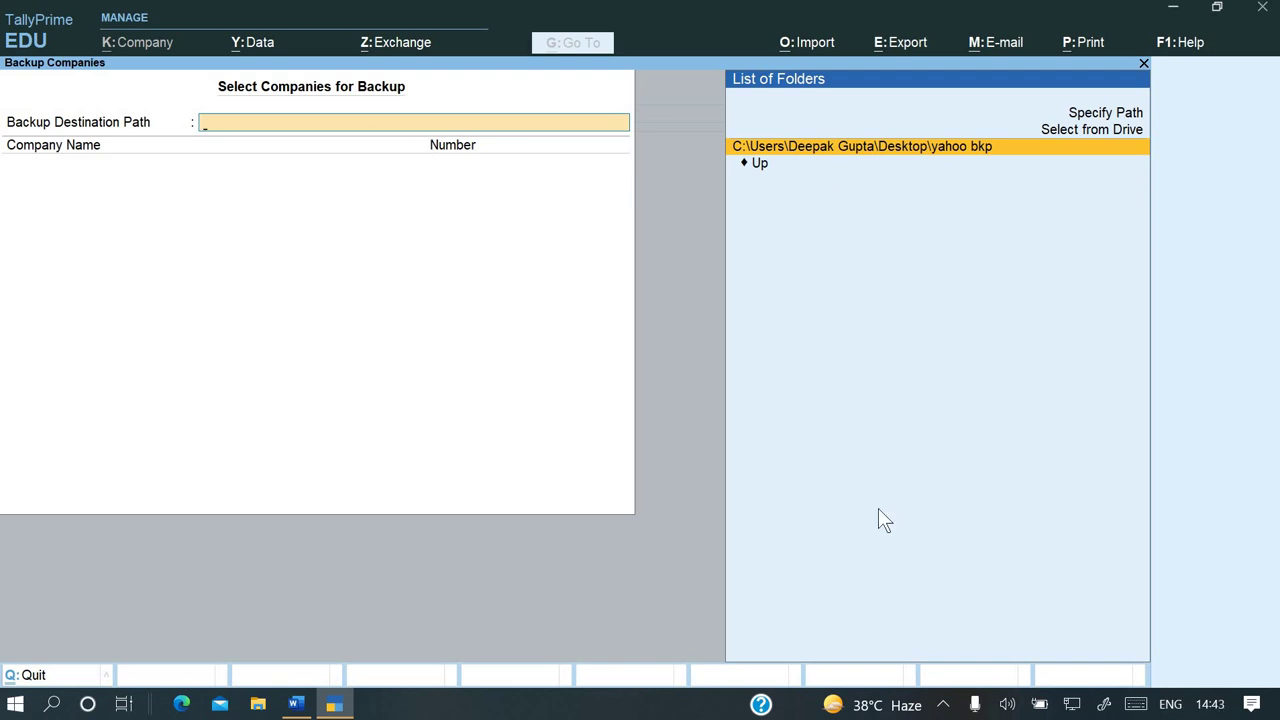
pyautogui.press('Return')
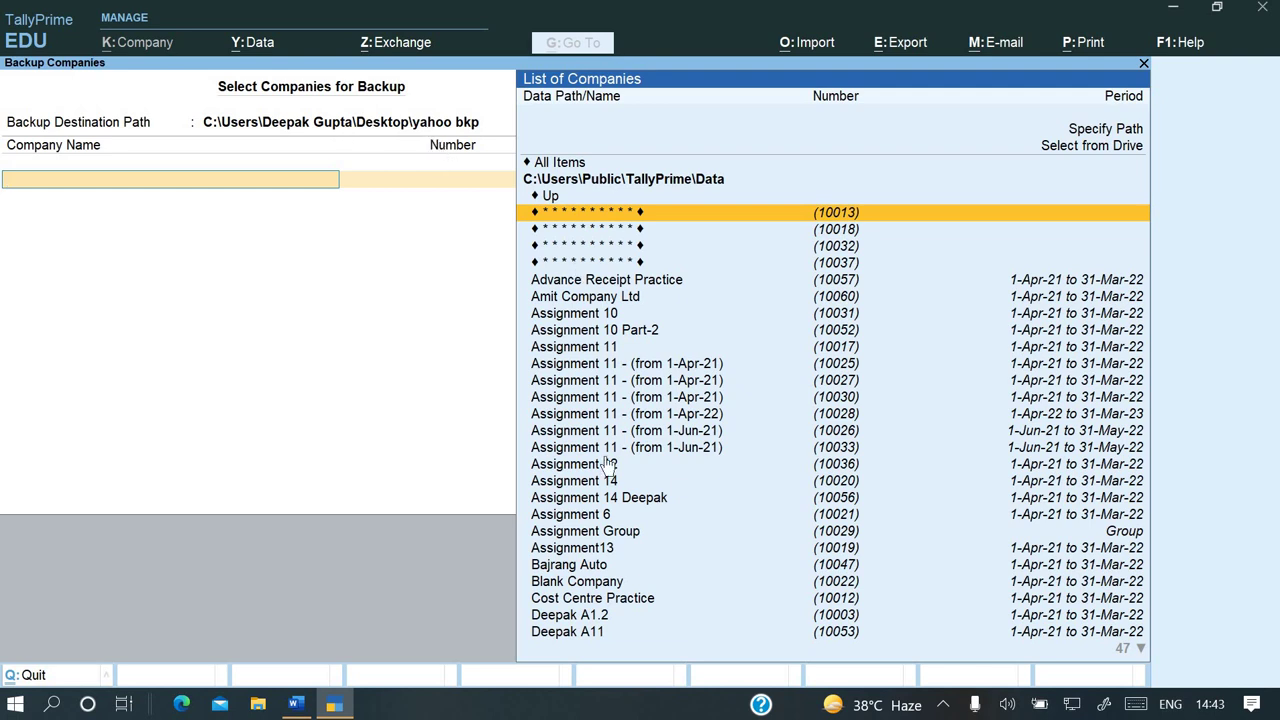
# Select Piyush Company Ltd (10072), end the list, and confirm the backup
pyautogui.write('piy')
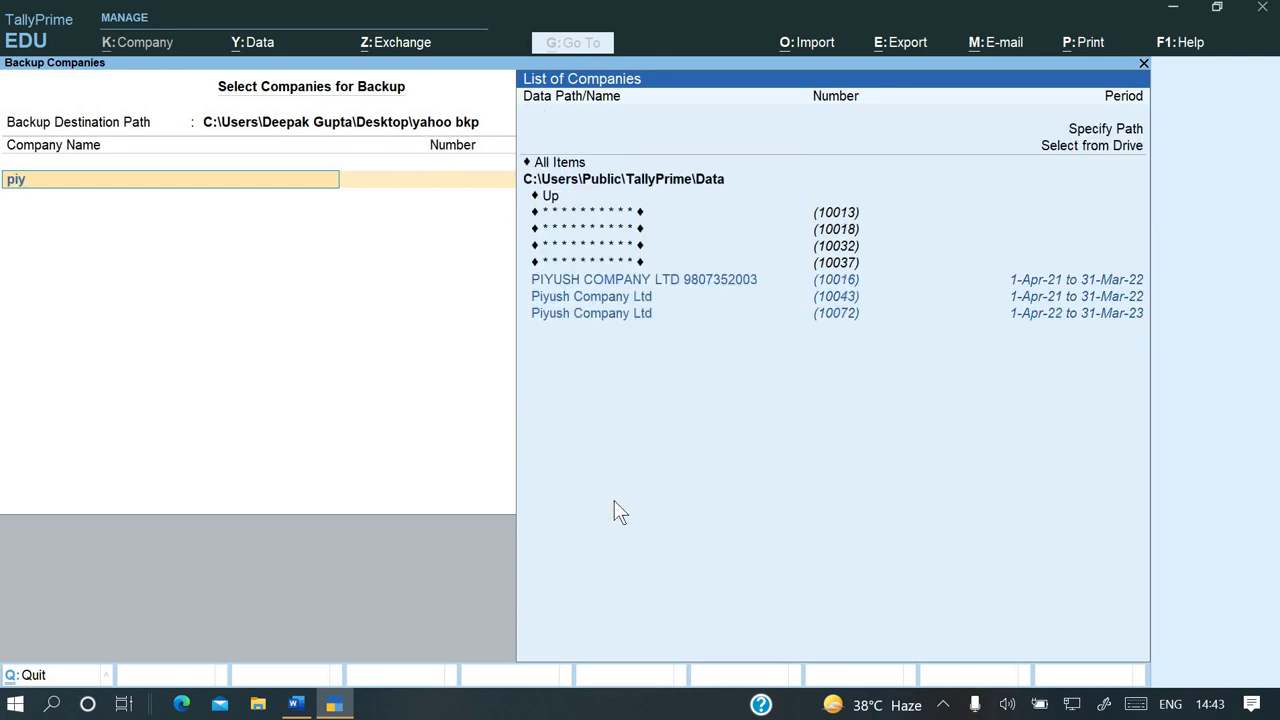
pyautogui.press('Down')
pyautogui.press('Down')
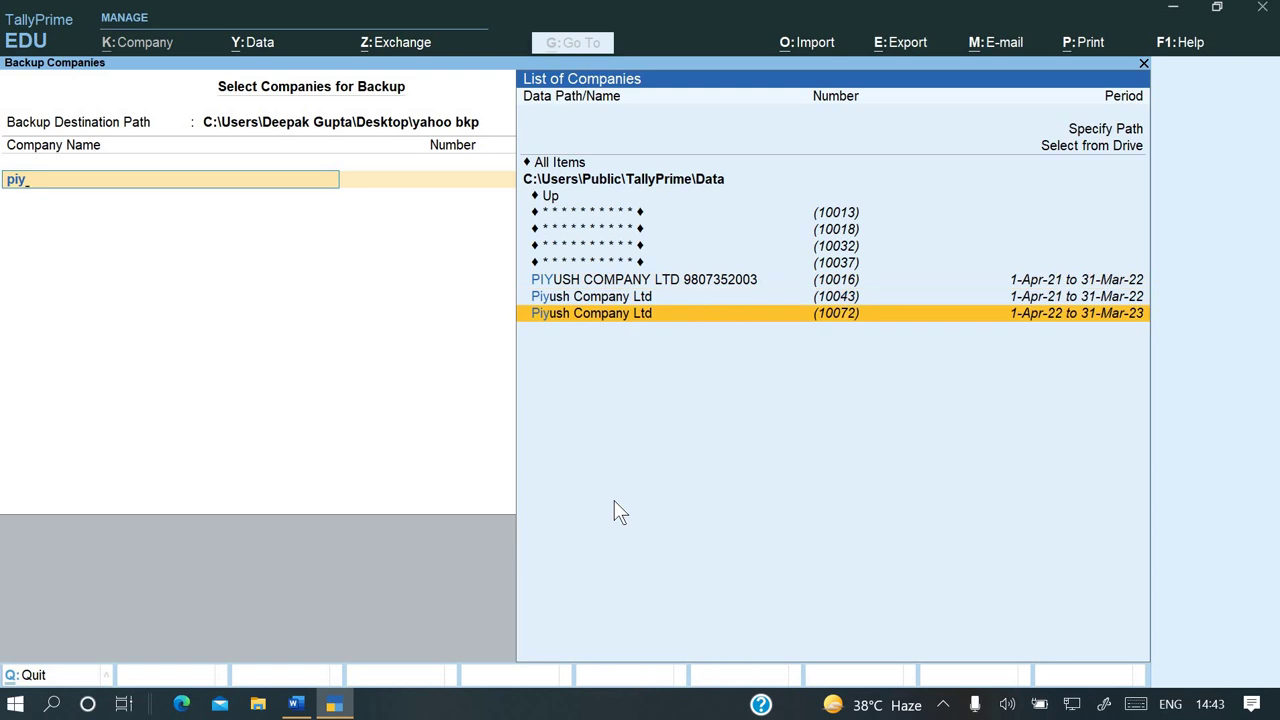
pyautogui.press('Up')
pyautogui.press('Down')
pyautogui.press('Return')
pyautogui.press('Down')
pyautogui.press('Down')
pyautogui.press('Down')
pyautogui.press('Down')
pyautogui.press('Down')
pyautogui.press('Down')
pyautogui.press('Down')
pyautogui.press('Down')
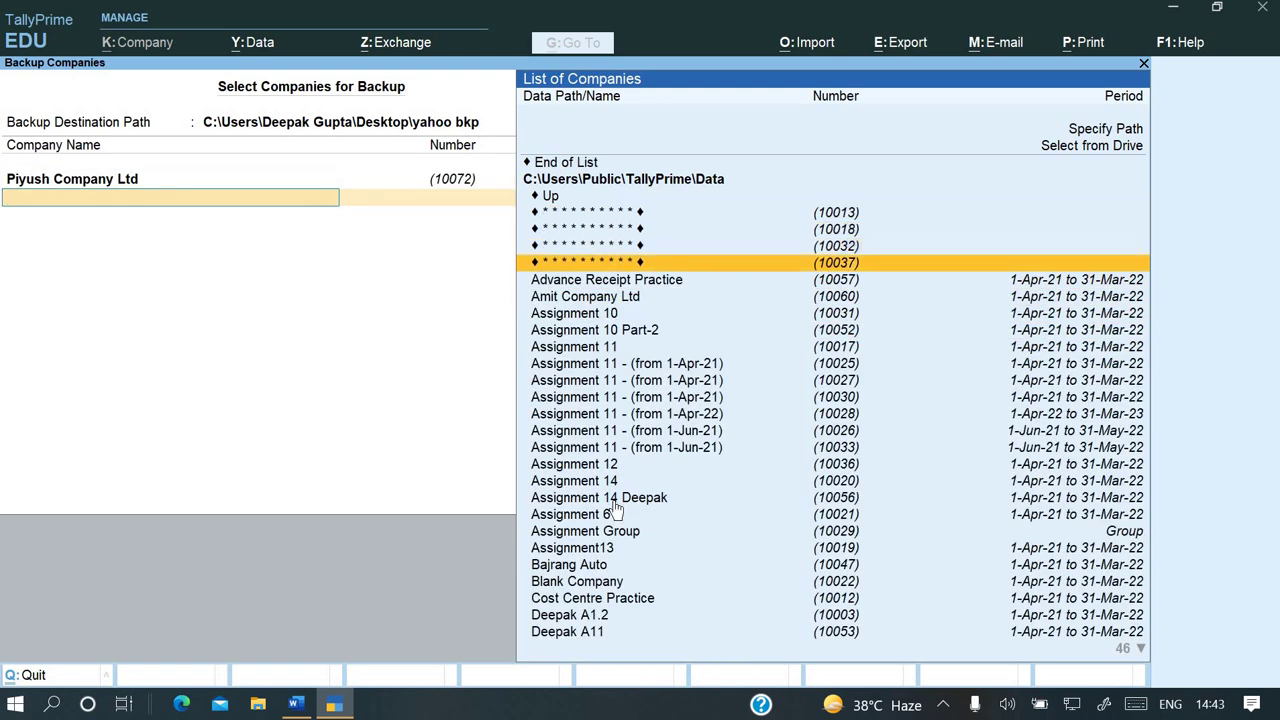
pyautogui.press('Up')
pyautogui.press('Up')
pyautogui.press('Up')
pyautogui.press('Up')
pyautogui.press('Up')
pyautogui.press('Up')
pyautogui.press('Up')
pyautogui.press('Up')
pyautogui.press('Up')
pyautogui.press('Up')
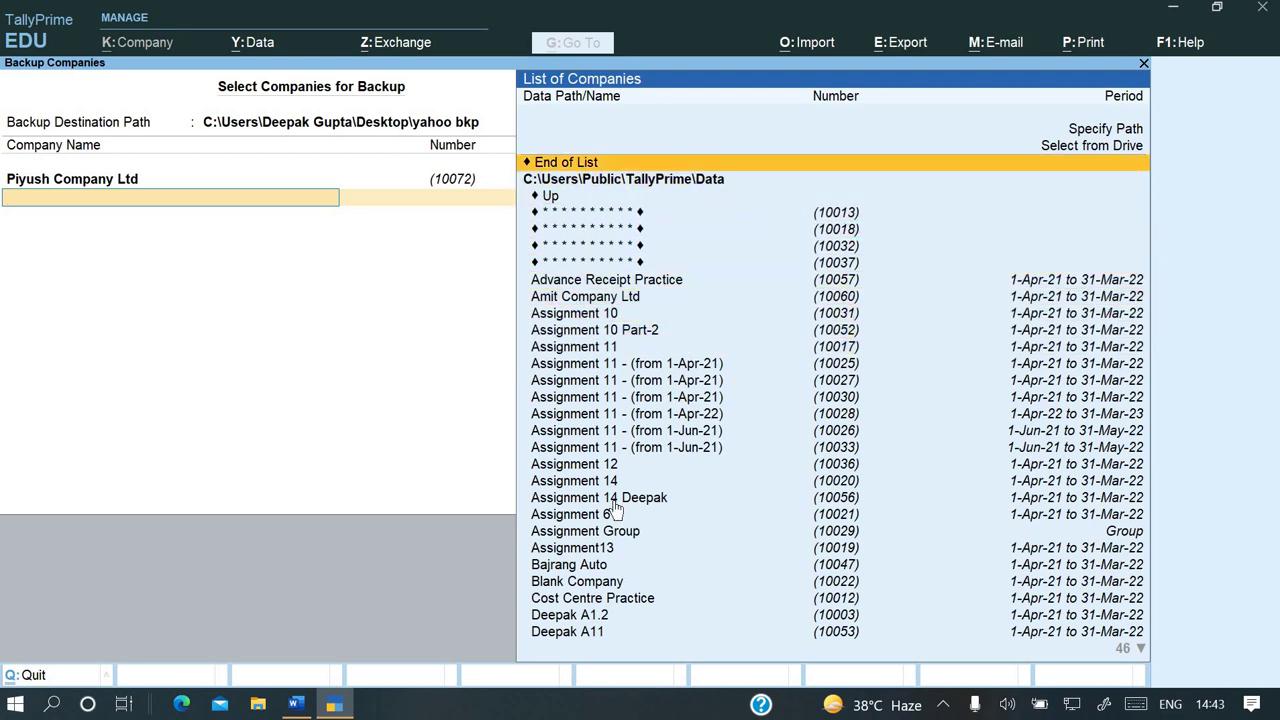
pyautogui.press('Return')
pyautogui.click(612, 503)
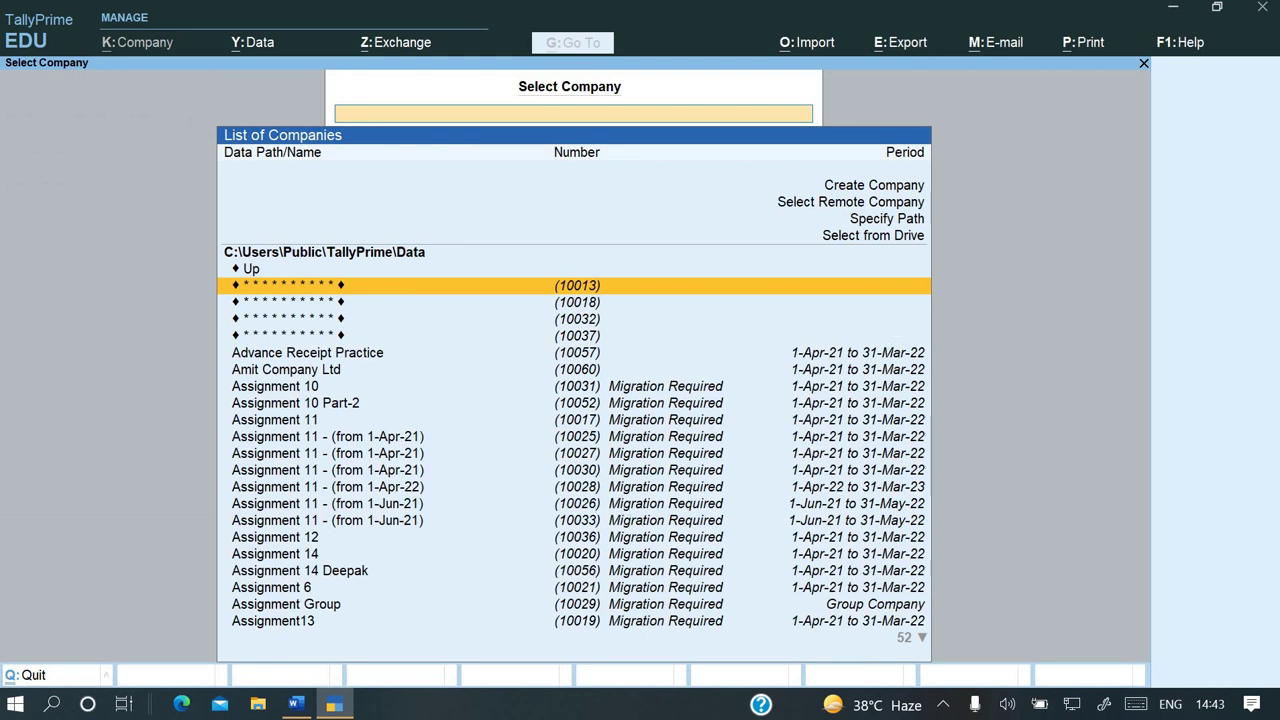
# Open yahoo bkp to confirm backup file TBK900_10072.001 (112 KB), then close it
pyautogui.click(1175, 10)
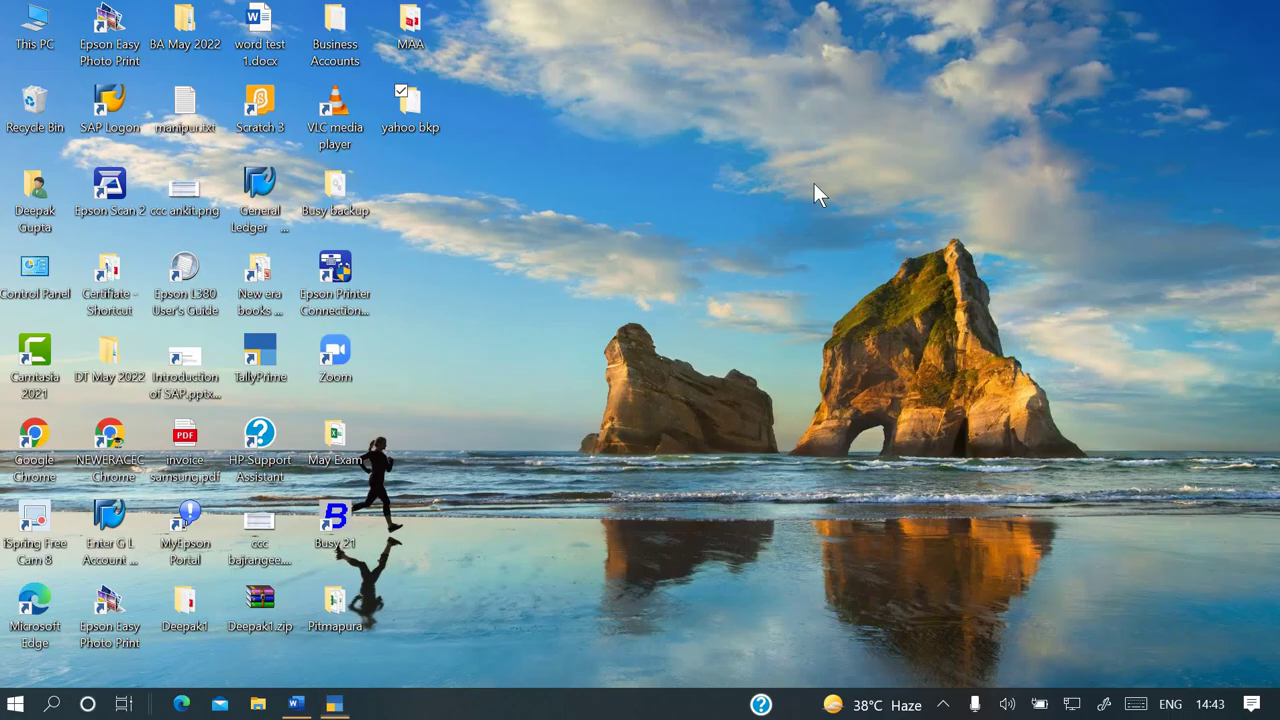
pyautogui.doubleClick(410, 125)
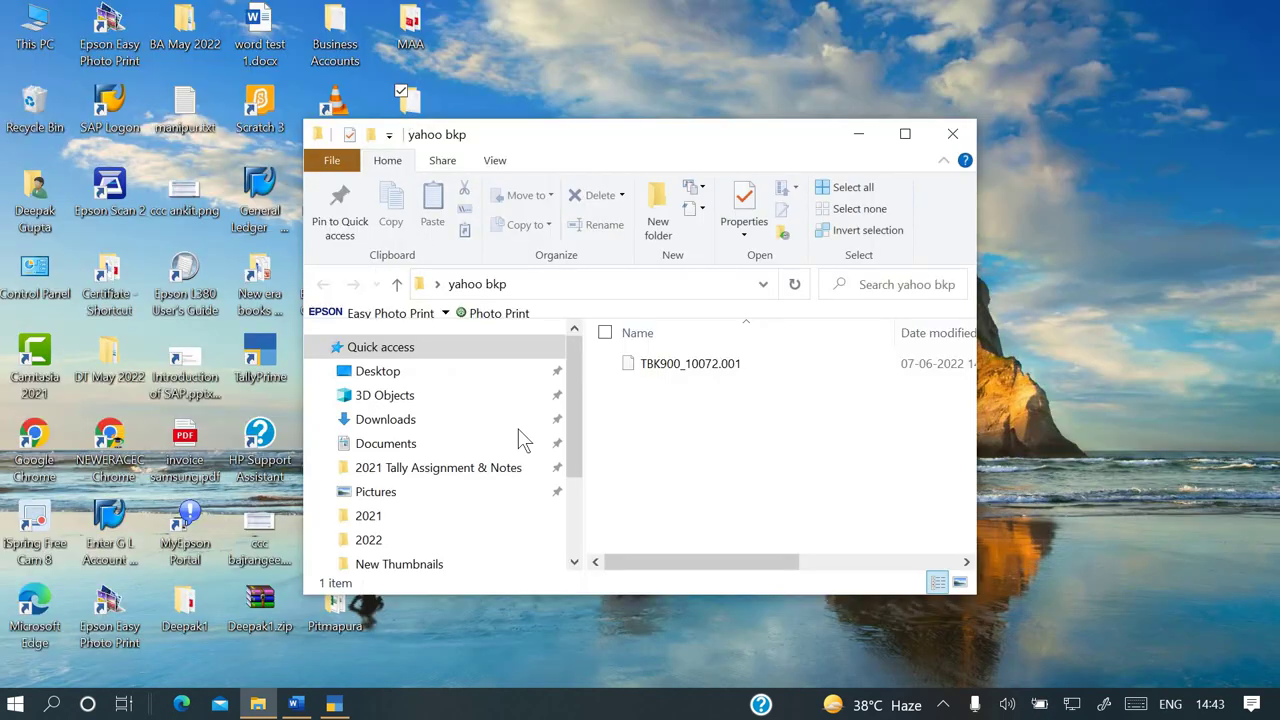
pyautogui.click(905, 135)
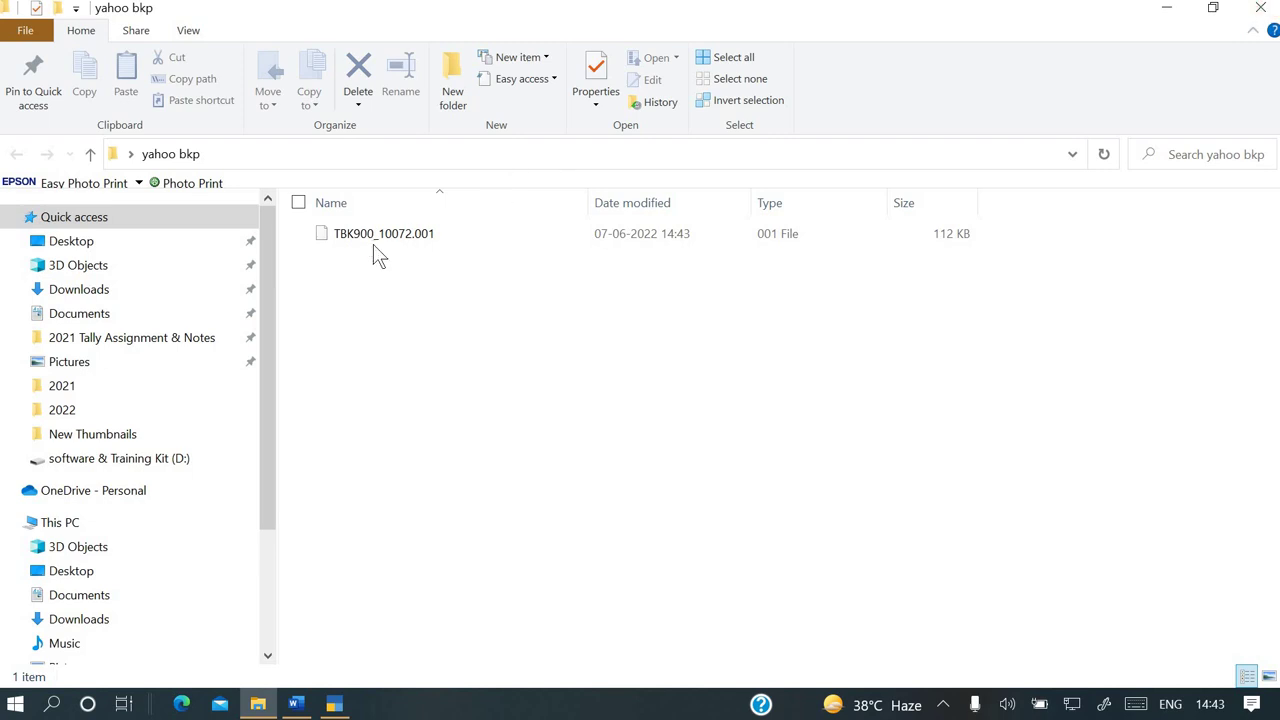
pyautogui.click(1262, 10)
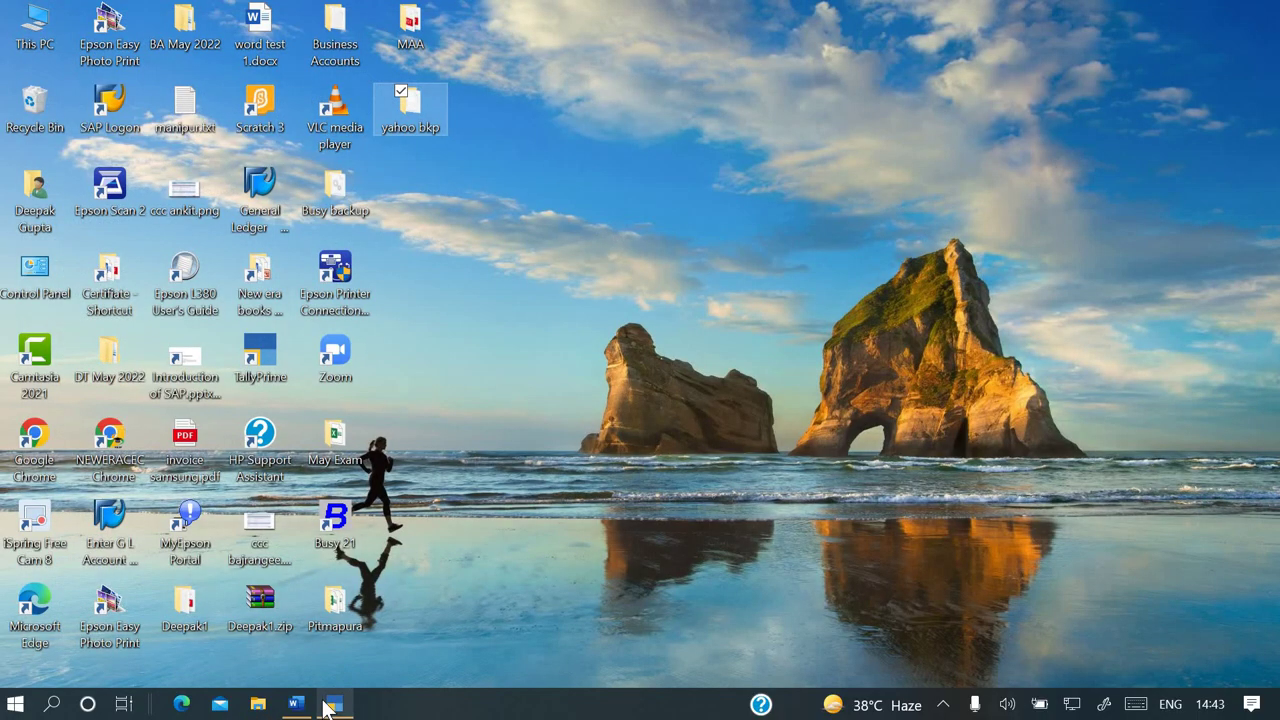
# Read the Word assignment questions on backup, deletion and restore, then return to TallyPrime
pyautogui.click(296, 704)
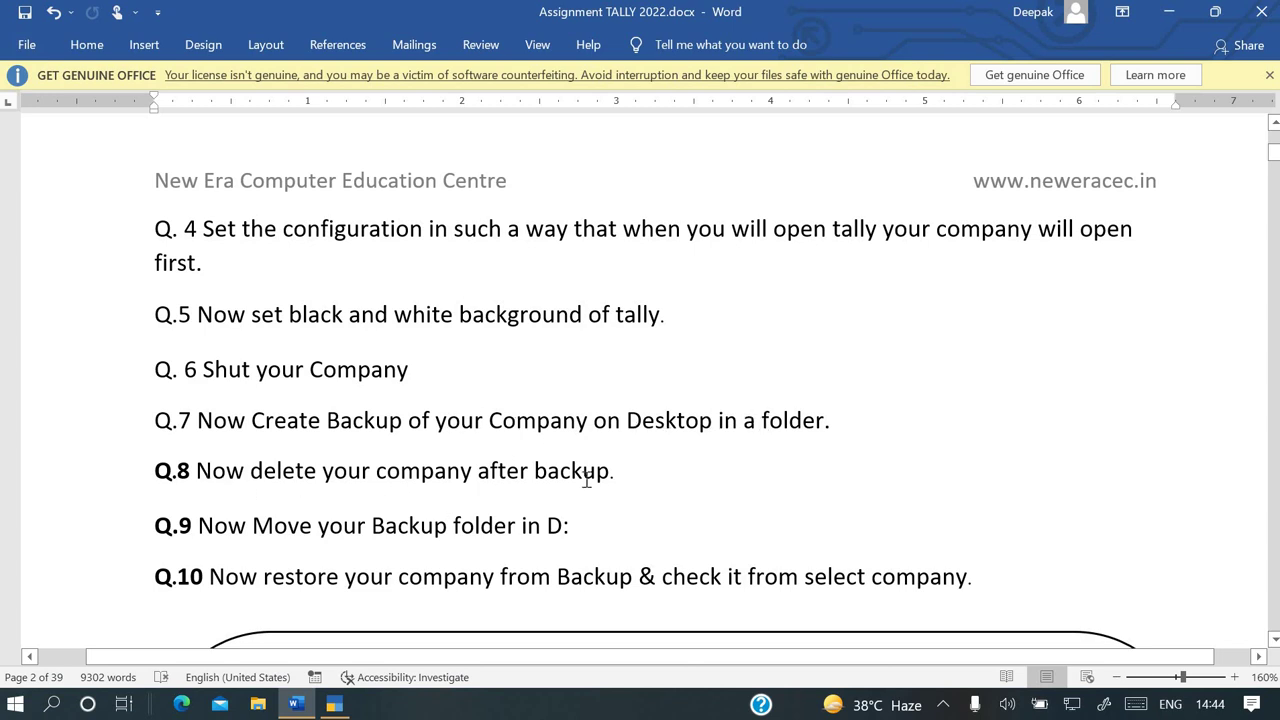
pyautogui.hotkey('alt', 'Tab')
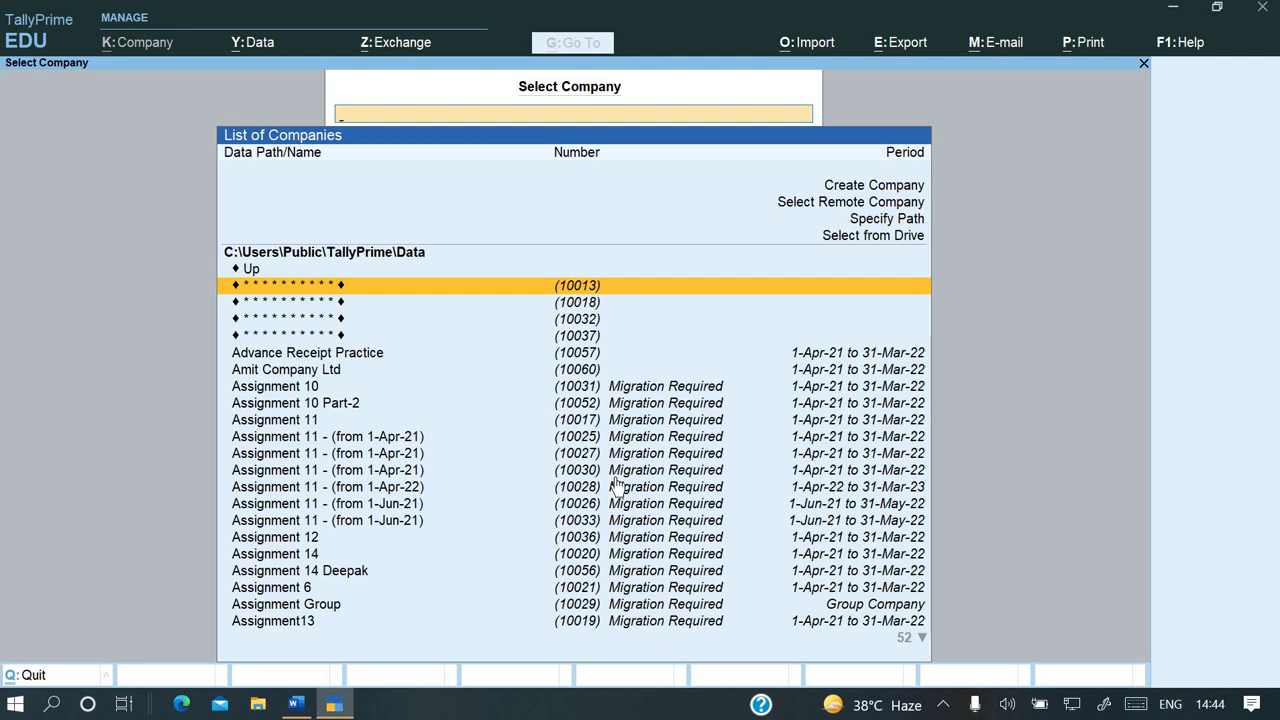
# Search 'pi' in Select Company and open Piyush Company Ltd (10072)
pyautogui.write('ka')
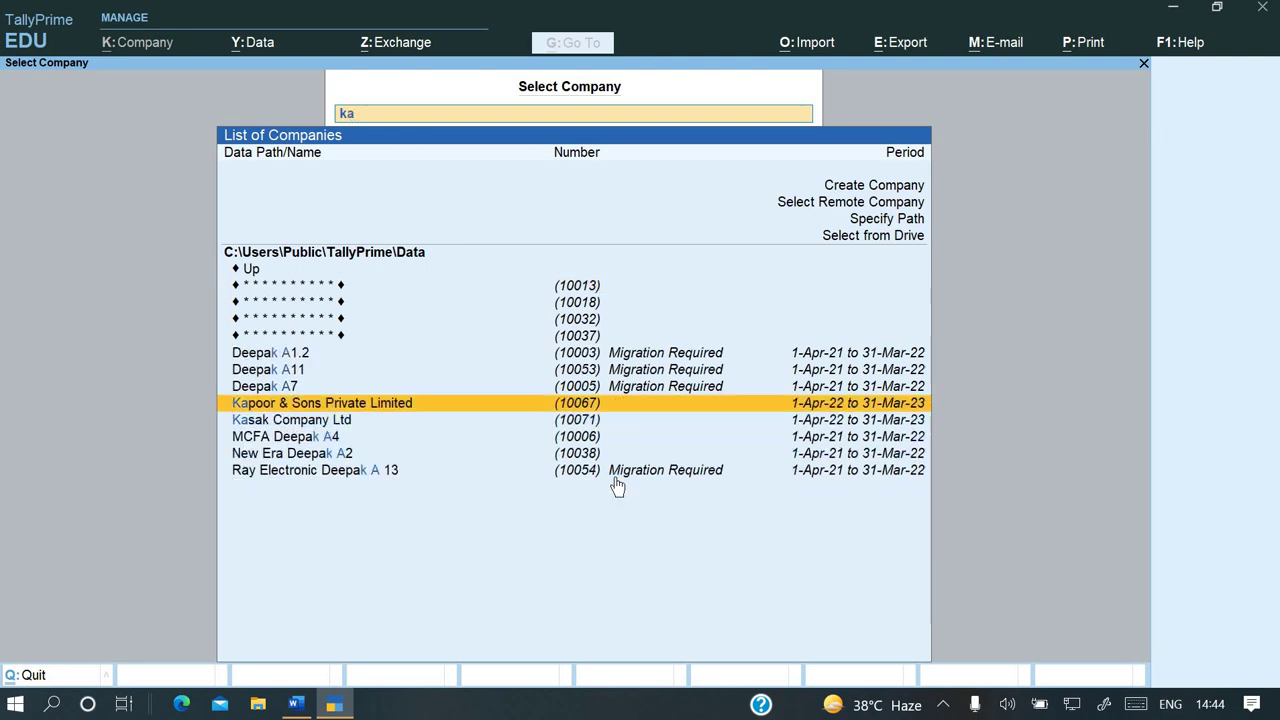
pyautogui.press('Up')
pyautogui.press('Up')
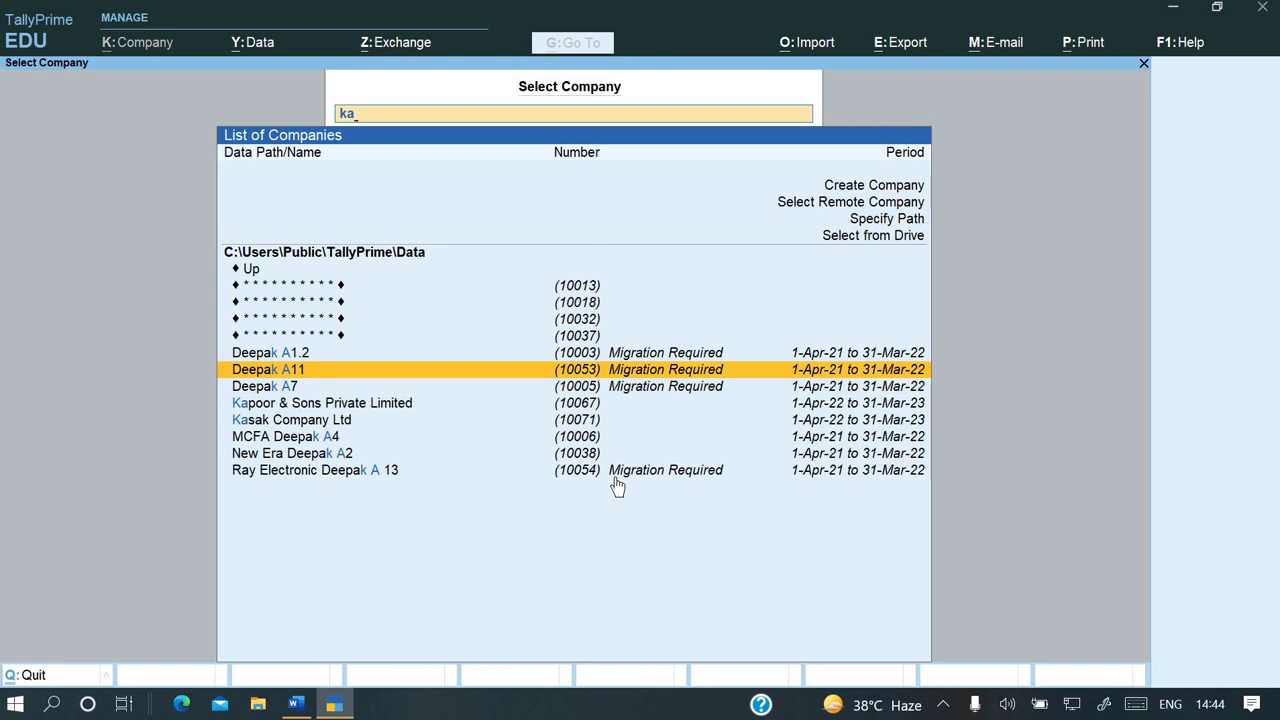
pyautogui.press('BackSpace')
pyautogui.press('BackSpace')
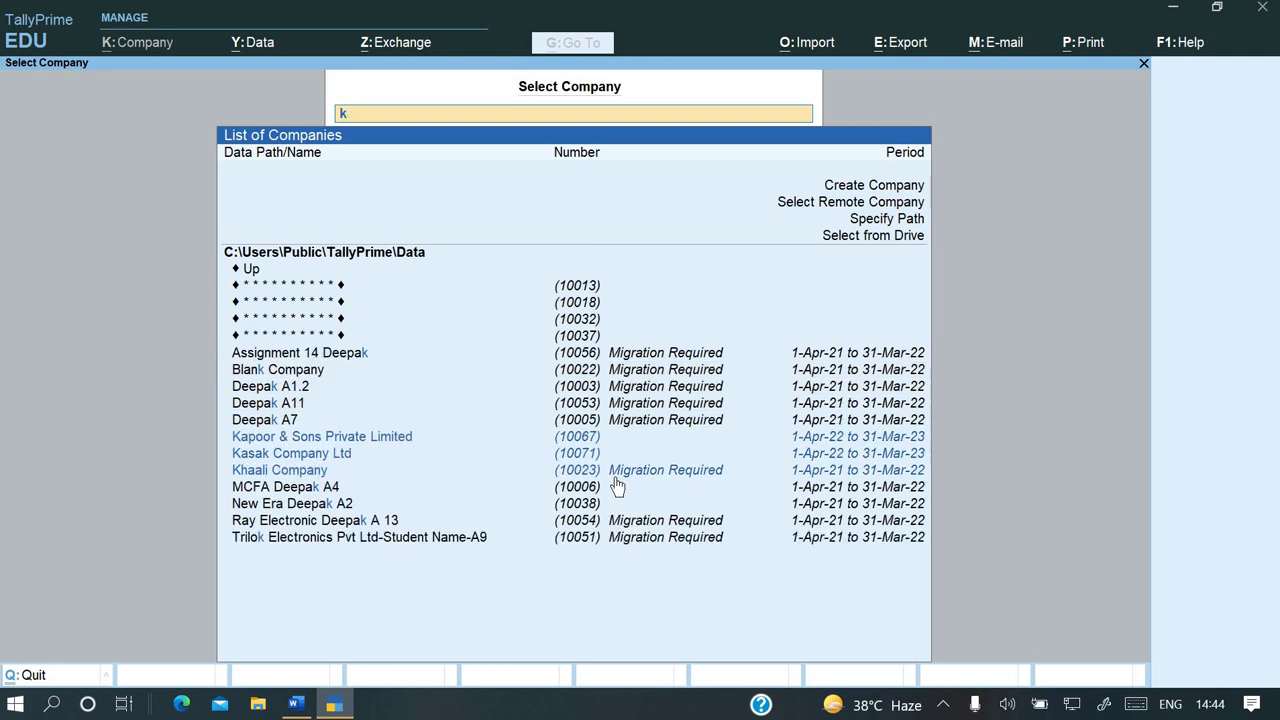
pyautogui.write('pi')
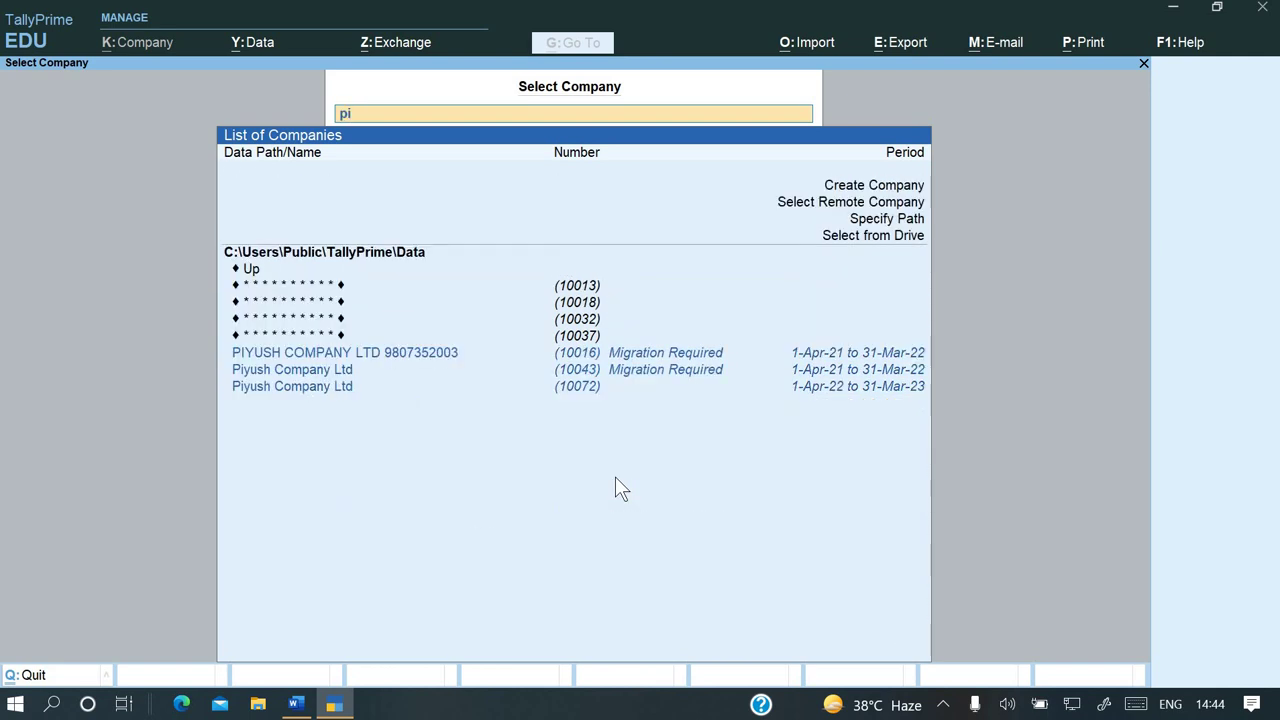
pyautogui.press('Down')
pyautogui.press('Down')
pyautogui.press('Down')
pyautogui.press('Return')
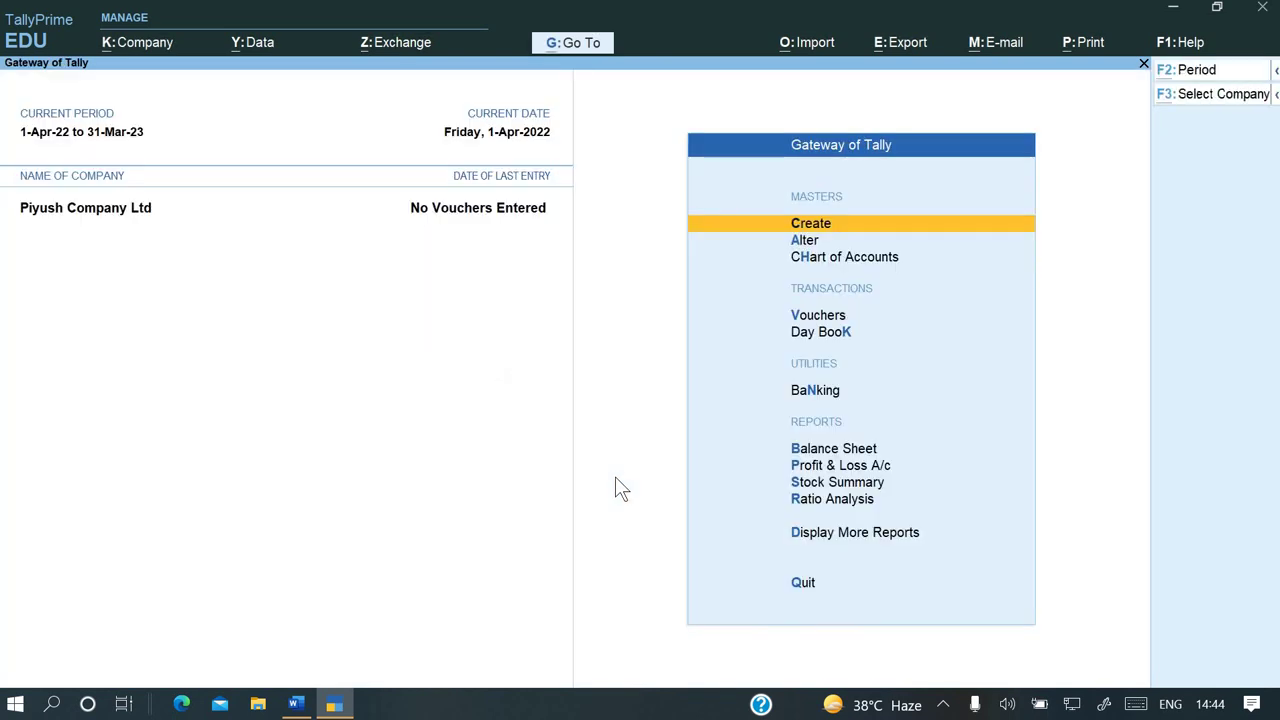
# Alter the company and delete it with Alt+D, confirming Yes
pyautogui.hotkey('alt', 'k')
pyautogui.press('Down')
pyautogui.press('Down')
pyautogui.press('Up')
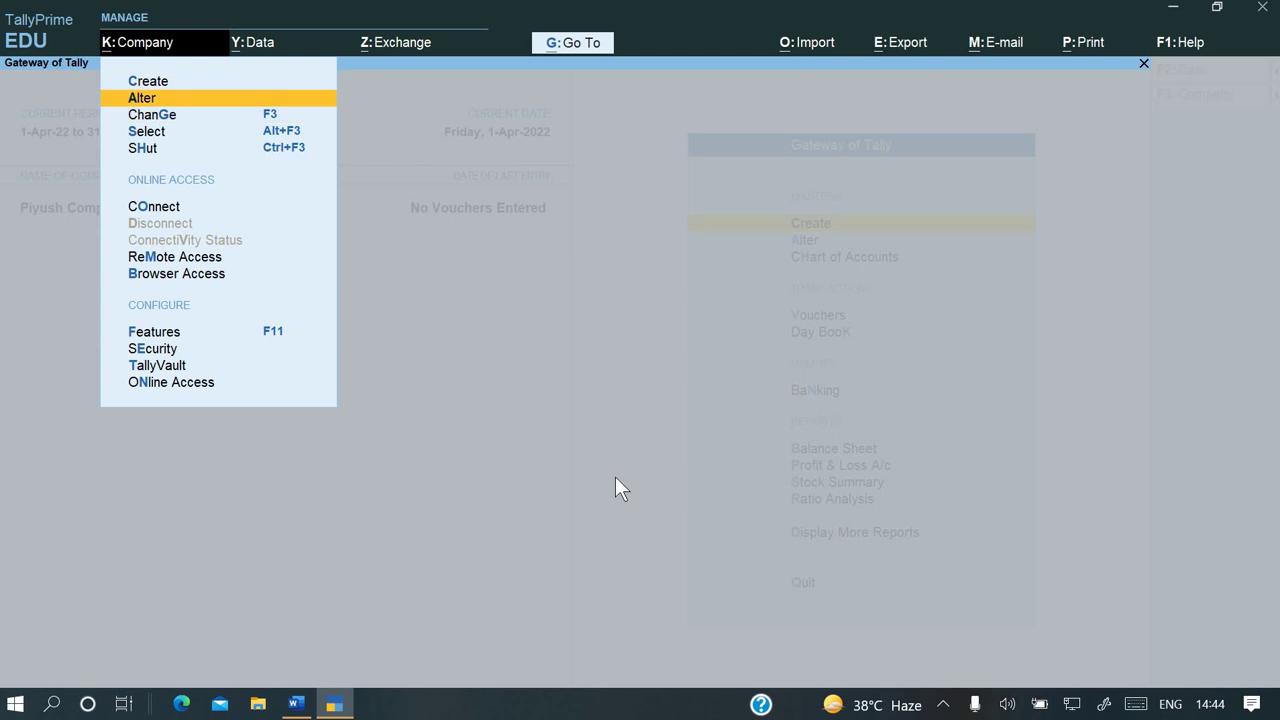
pyautogui.press('Return')
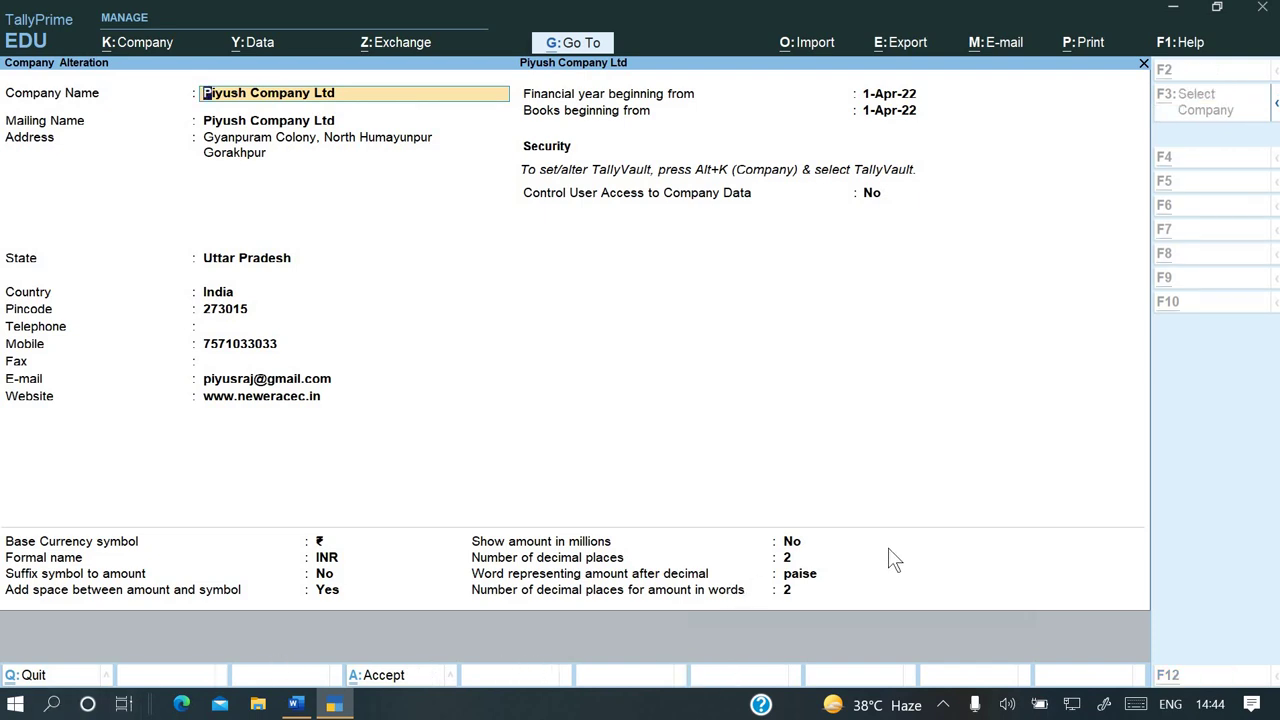
pyautogui.hotkey('alt', 'd')
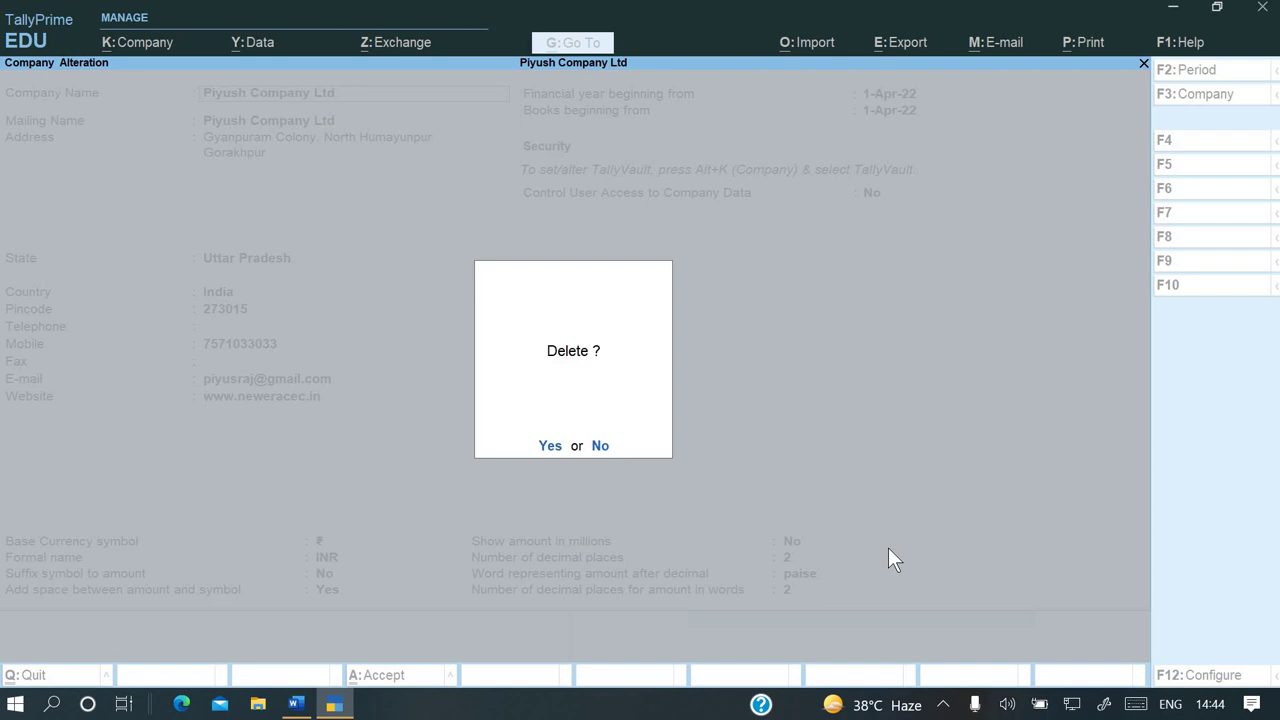
pyautogui.press('y')
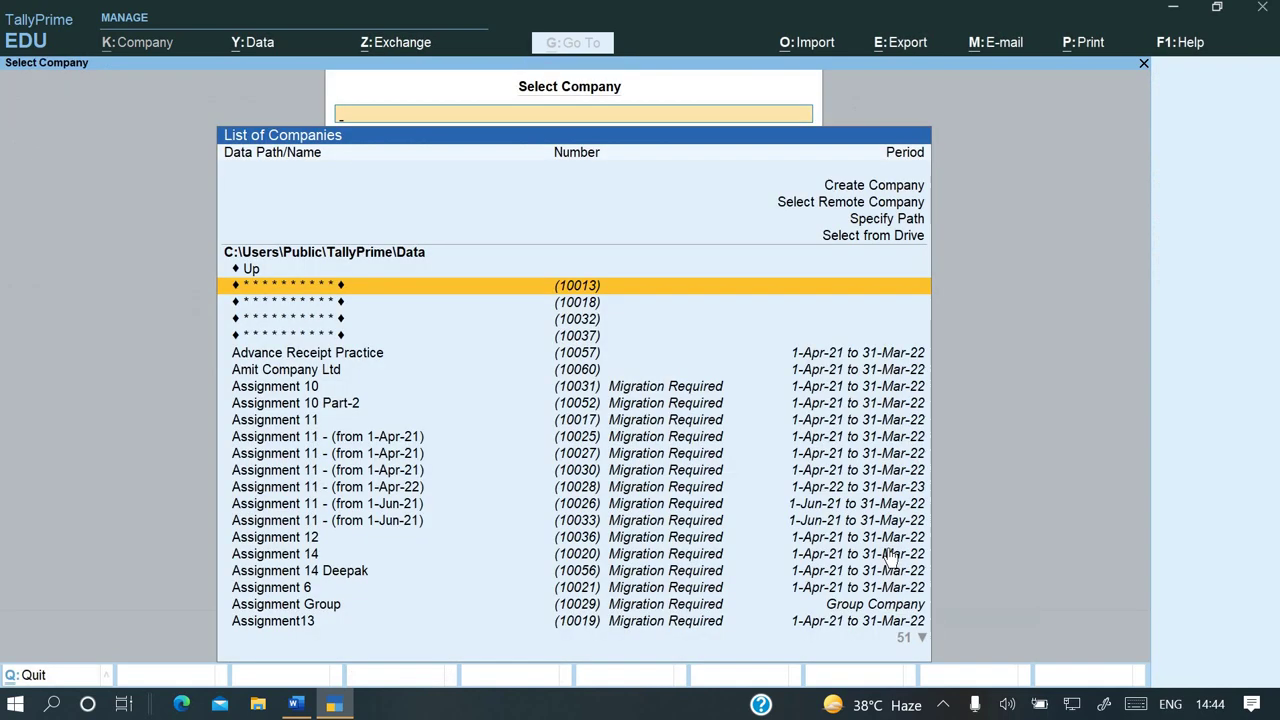
# Search 'pi' to confirm only two Piyush companies remain
pyautogui.write('pi')
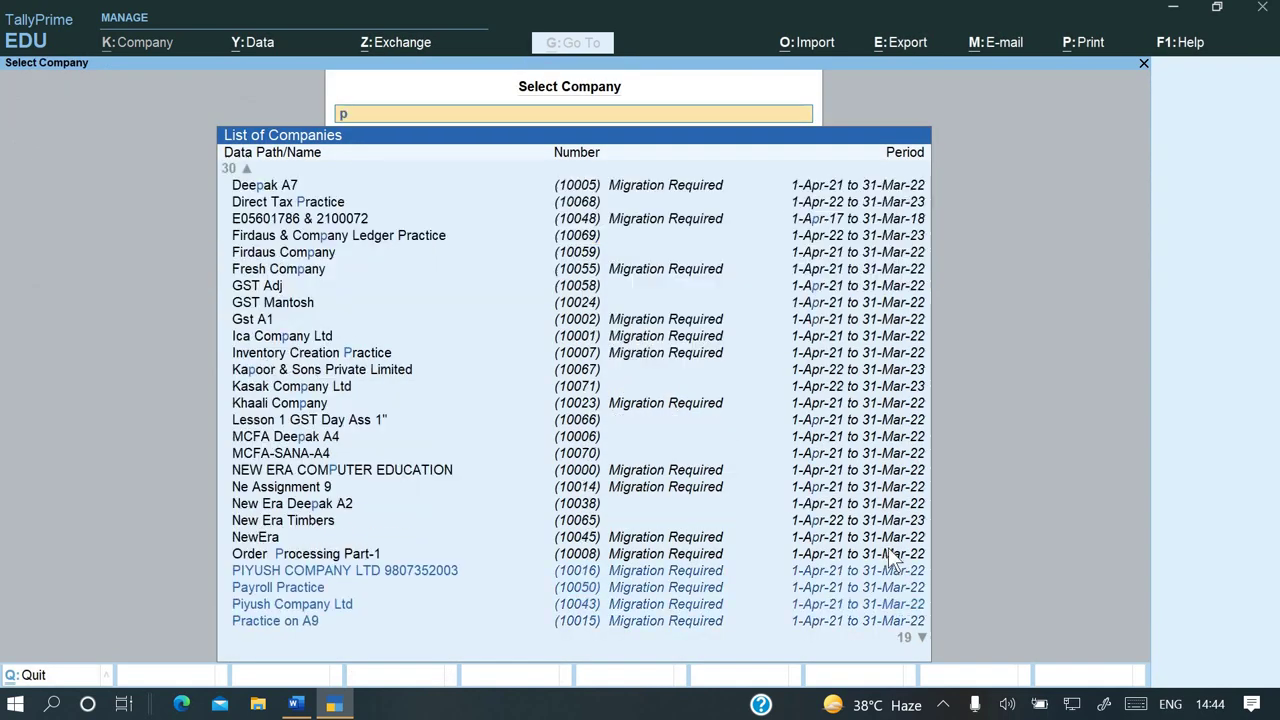
pyautogui.press('Up')
pyautogui.press('Up')
pyautogui.press('Up')
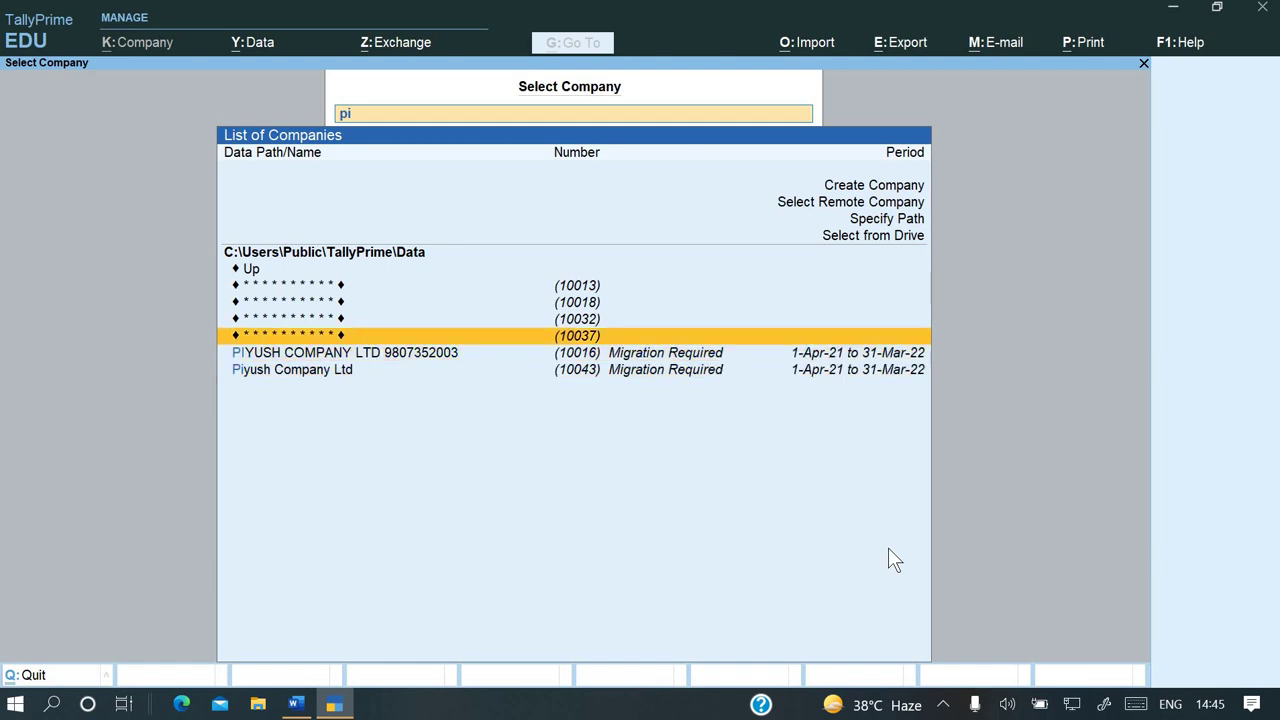
pyautogui.press('Down')
pyautogui.press('Down')
pyautogui.press('Up')
pyautogui.press('Up')
pyautogui.press('BackSpace')
pyautogui.press('BackSpace')
# Quit TallyPrime and cut the yahoo bkp folder on the desktop
pyautogui.press('Escape')
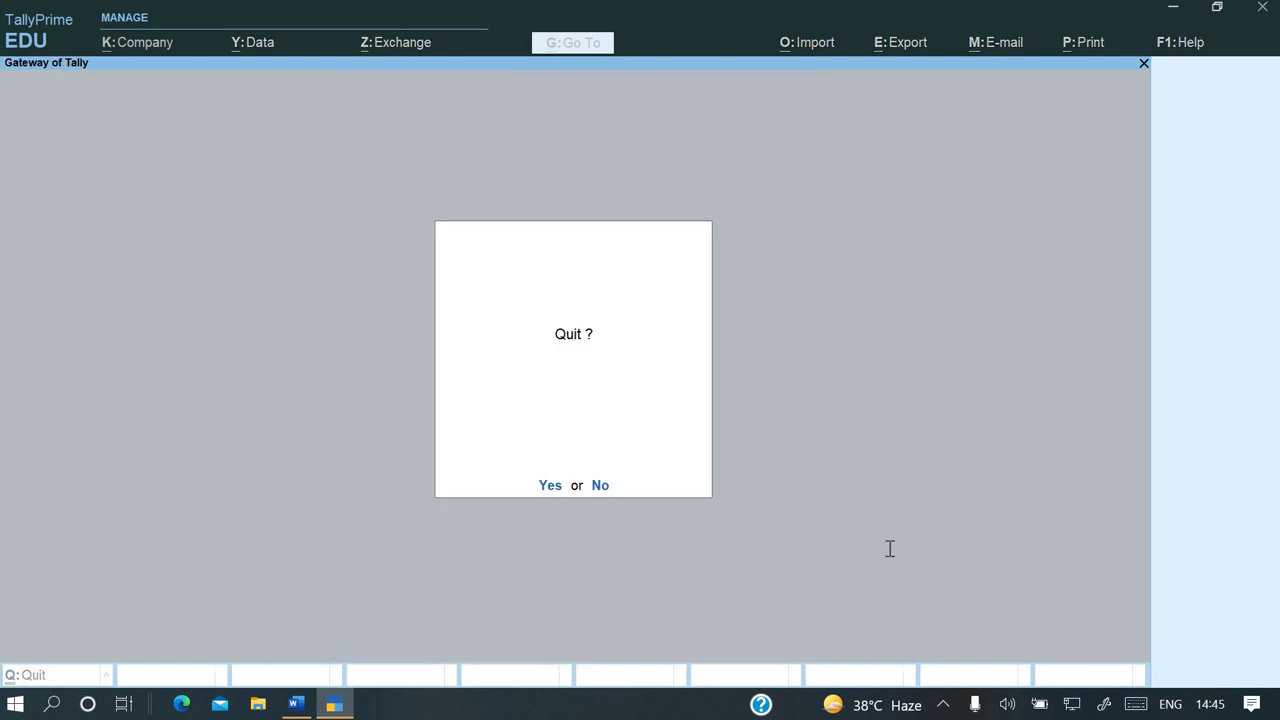
pyautogui.press('Return')
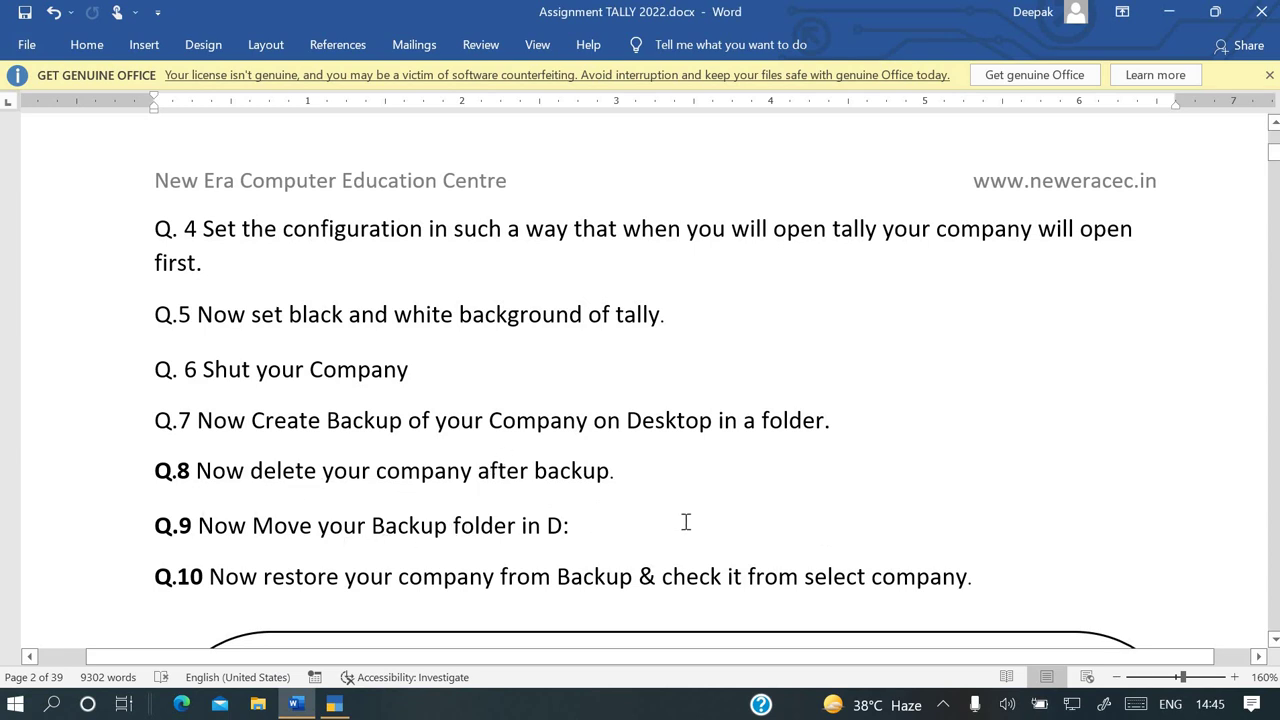
pyautogui.press('super+d')
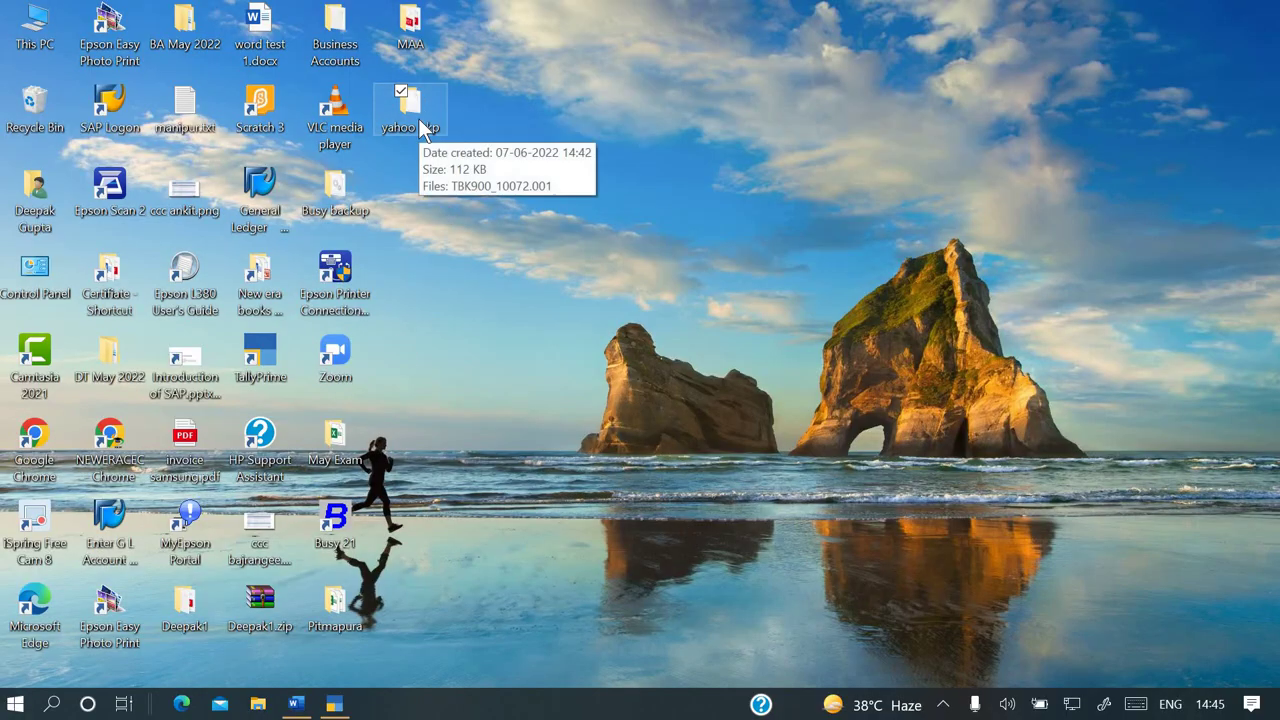
pyautogui.rightClick(418, 118)
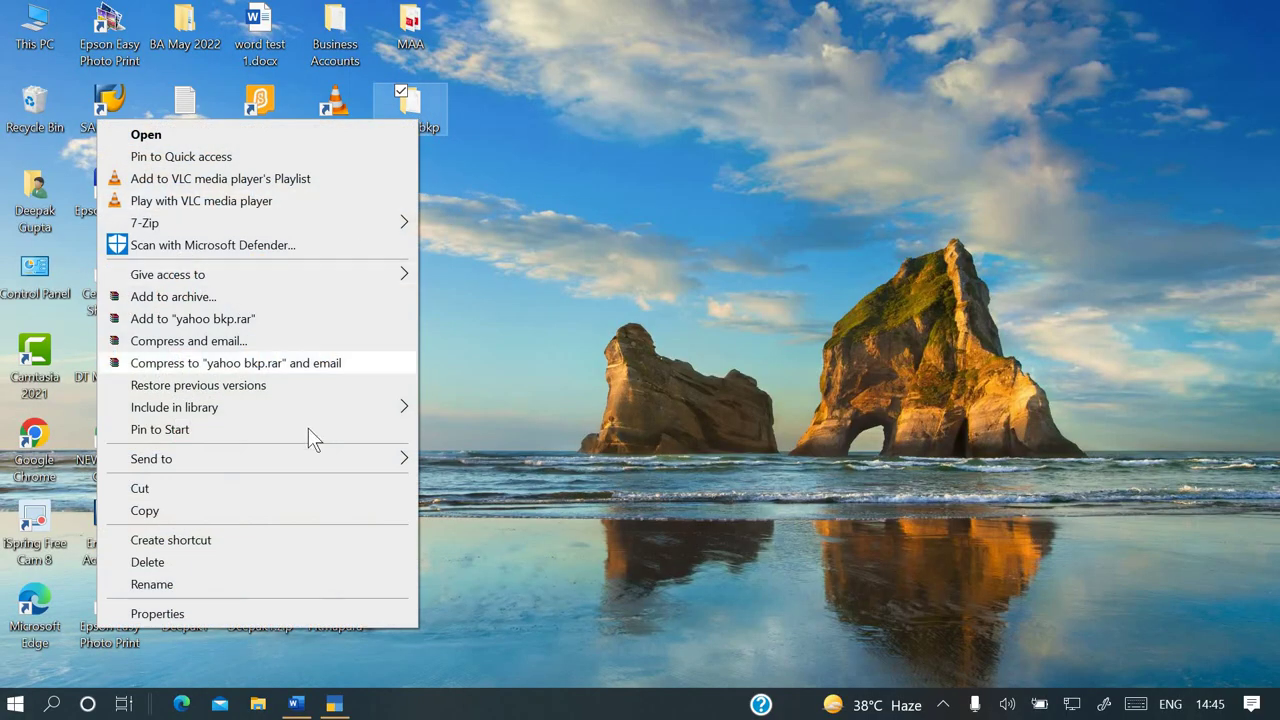
pyautogui.click(303, 489)
# Paste the yahoo bkp folder into the software & Training Kit (D:) drive through This PC
pyautogui.doubleClick(35, 40)
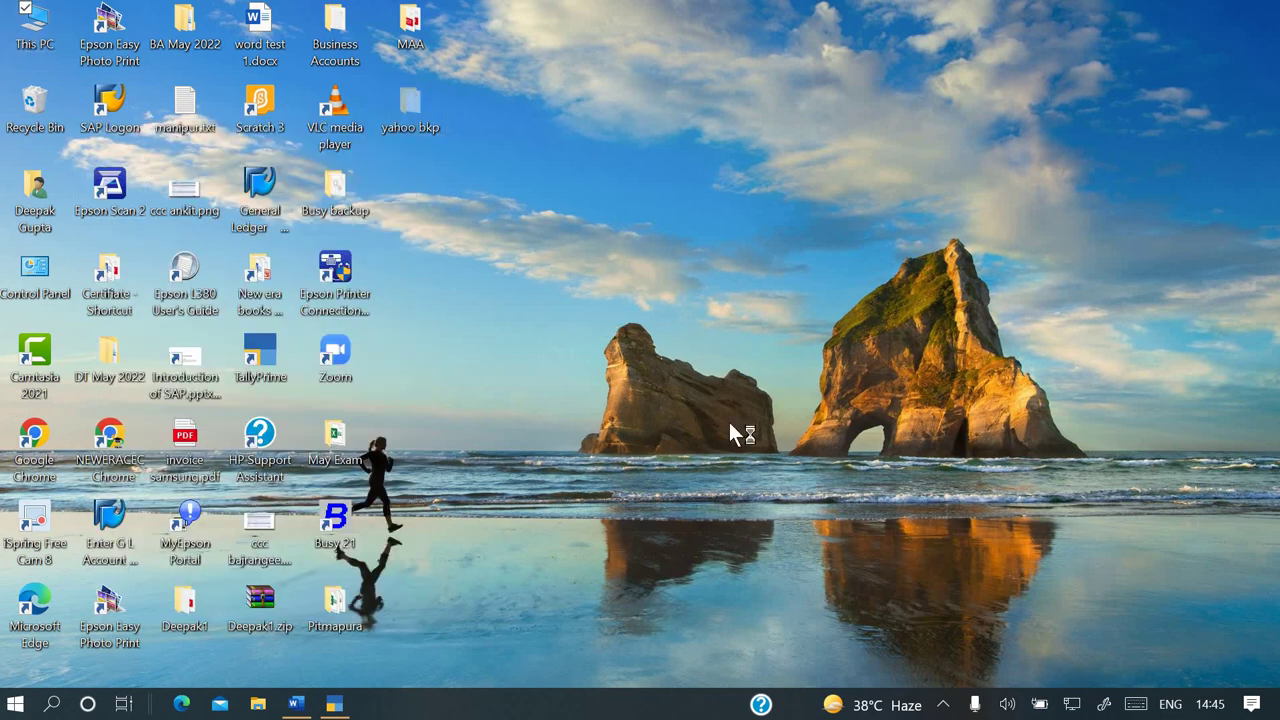
pyautogui.click(904, 134)
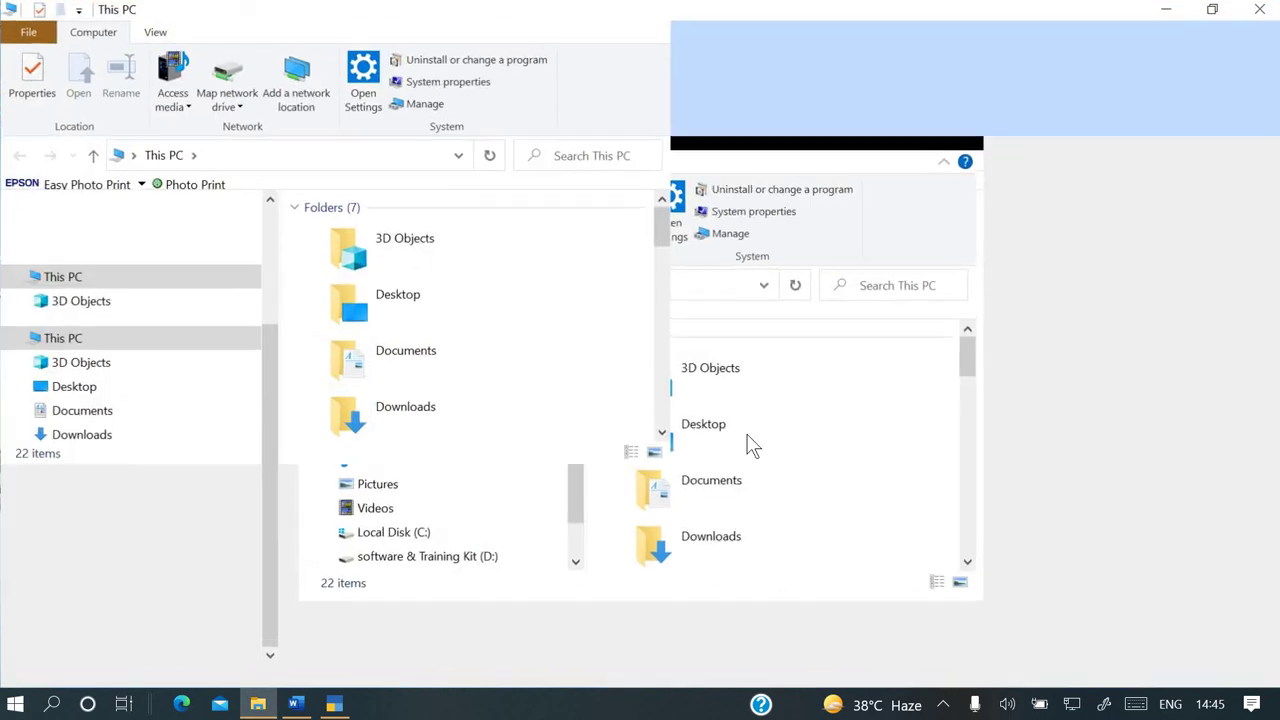
pyautogui.click(770, 446)
pyautogui.doubleClick(770, 446)
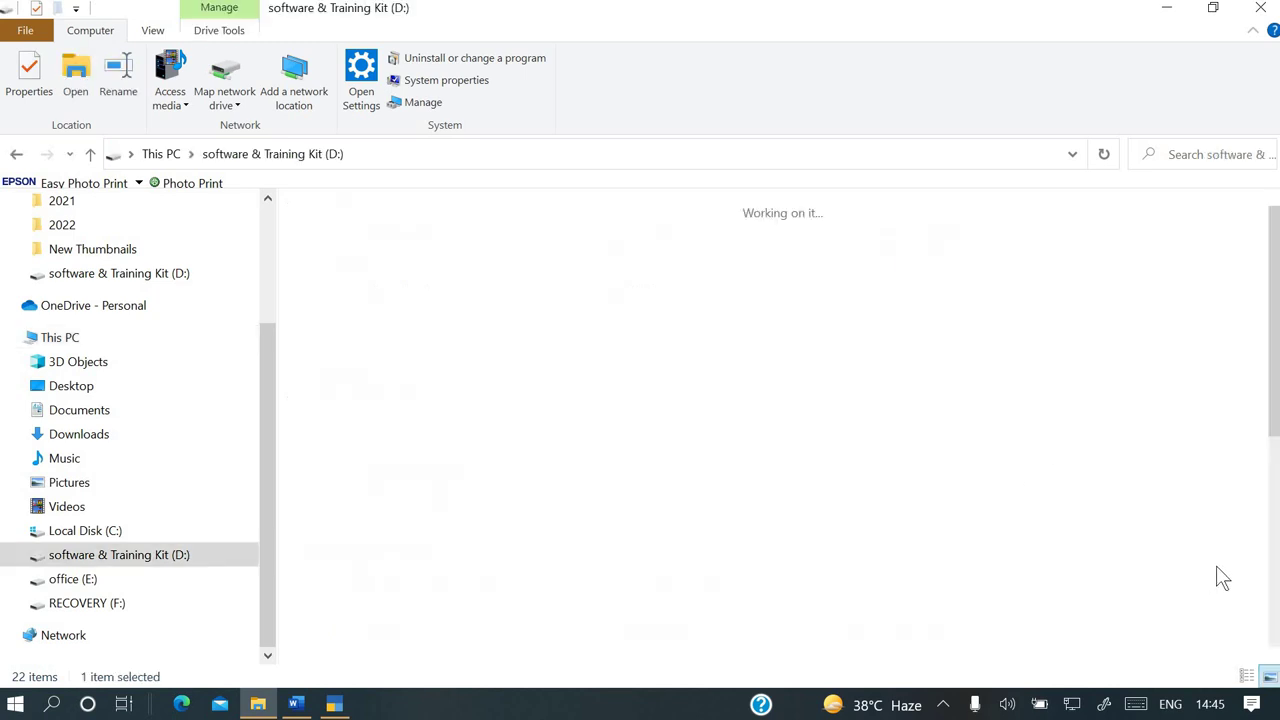
pyautogui.hotkey('ctrl', 'v')
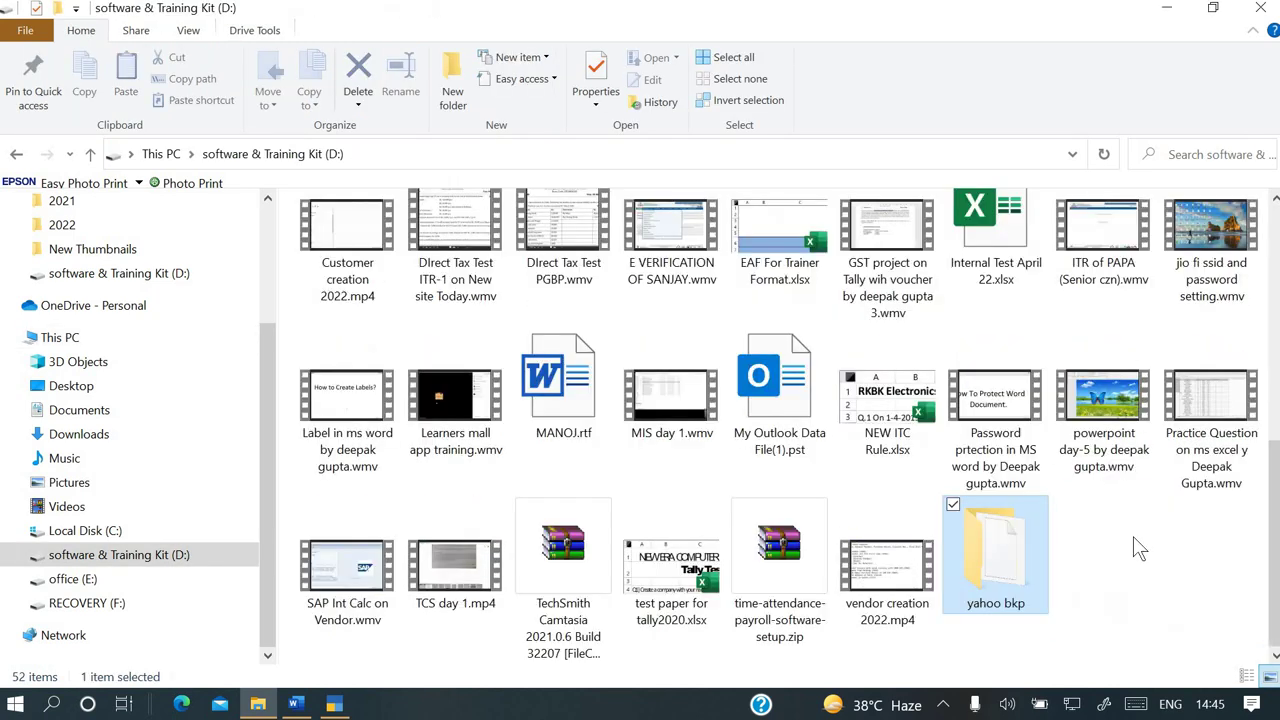
pyautogui.click(1143, 583)
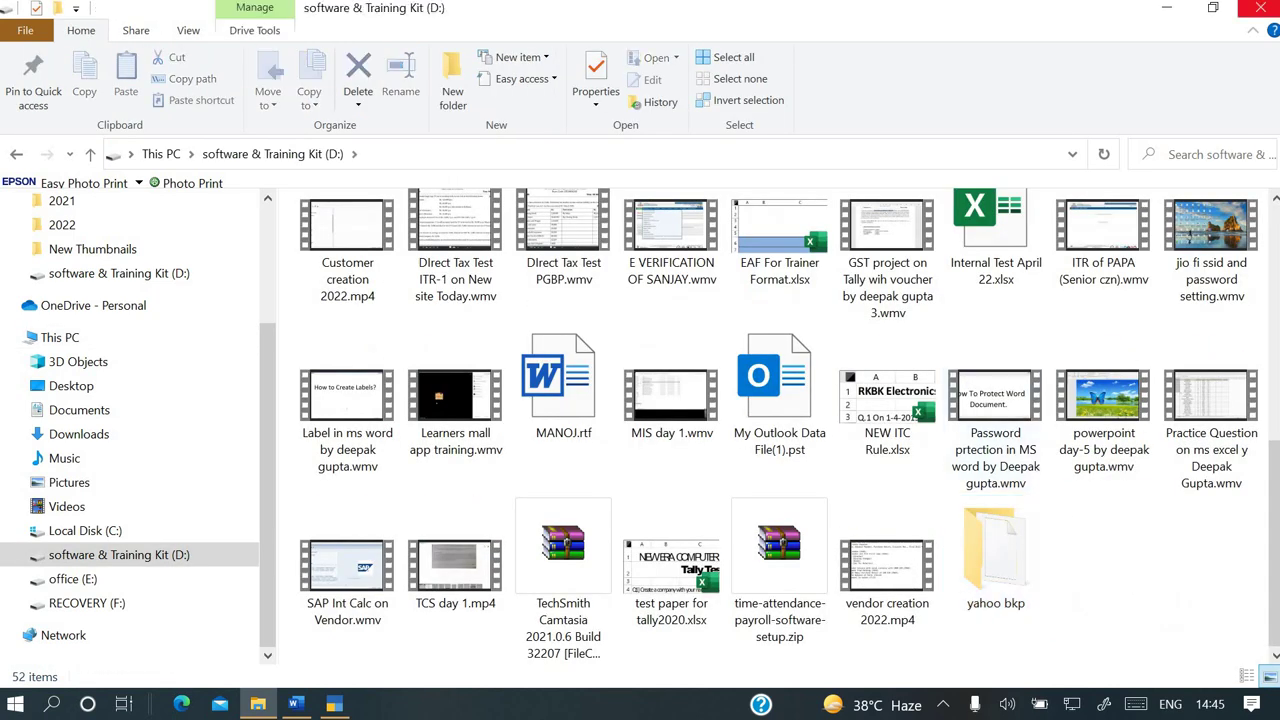
pyautogui.press('super+d')
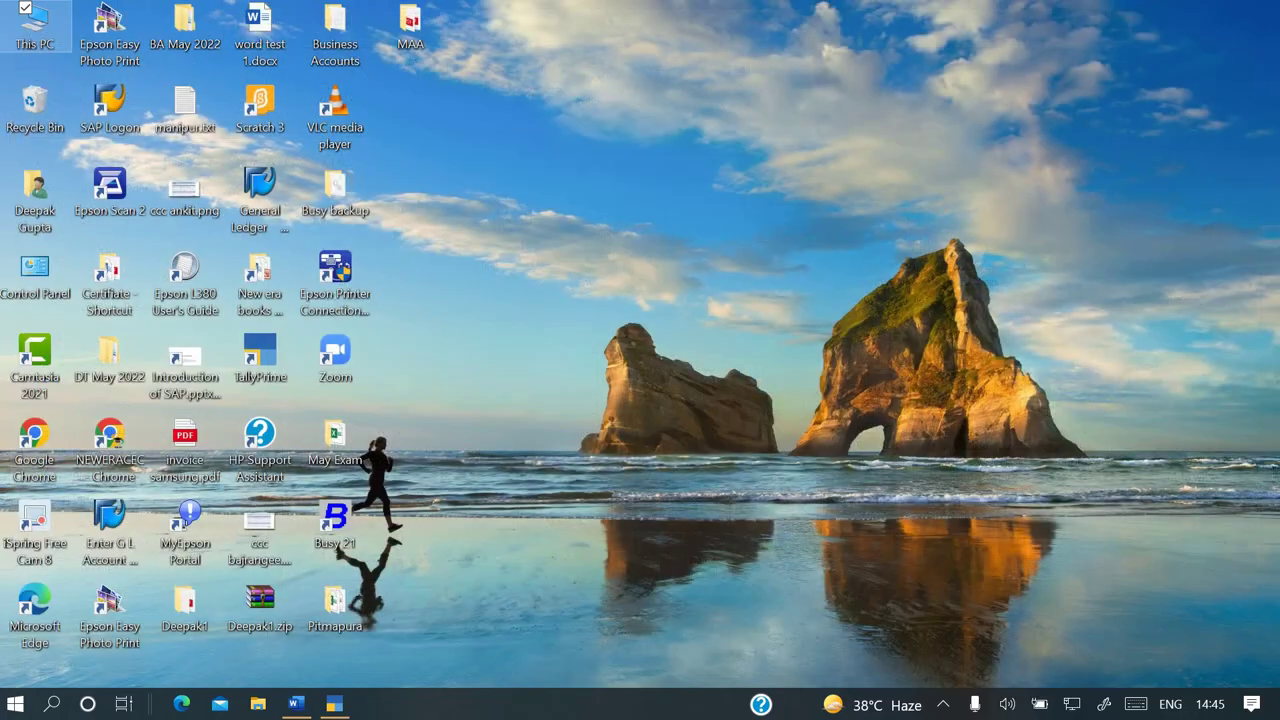
# Check the Word assignment questions, then answer No to TallyPrime's quit prompt and show the desktop
pyautogui.click(334, 704)
pyautogui.click(296, 705)
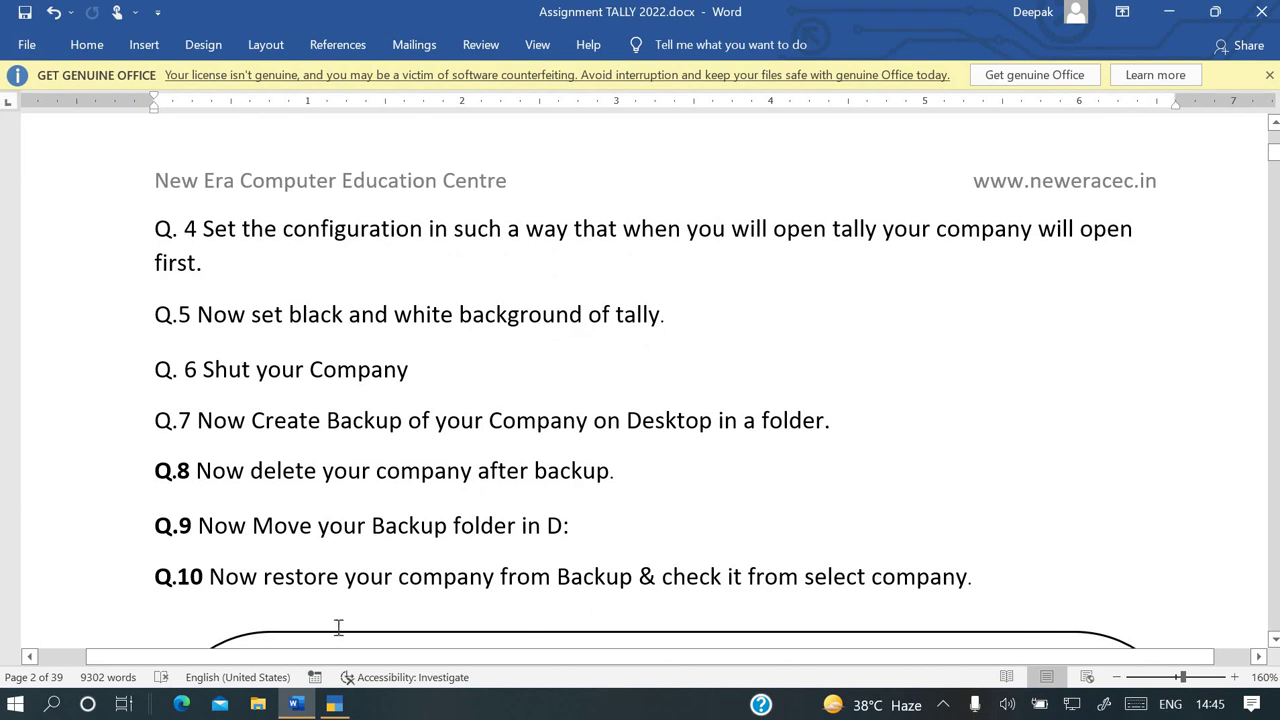
pyautogui.moveTo(342, 708)
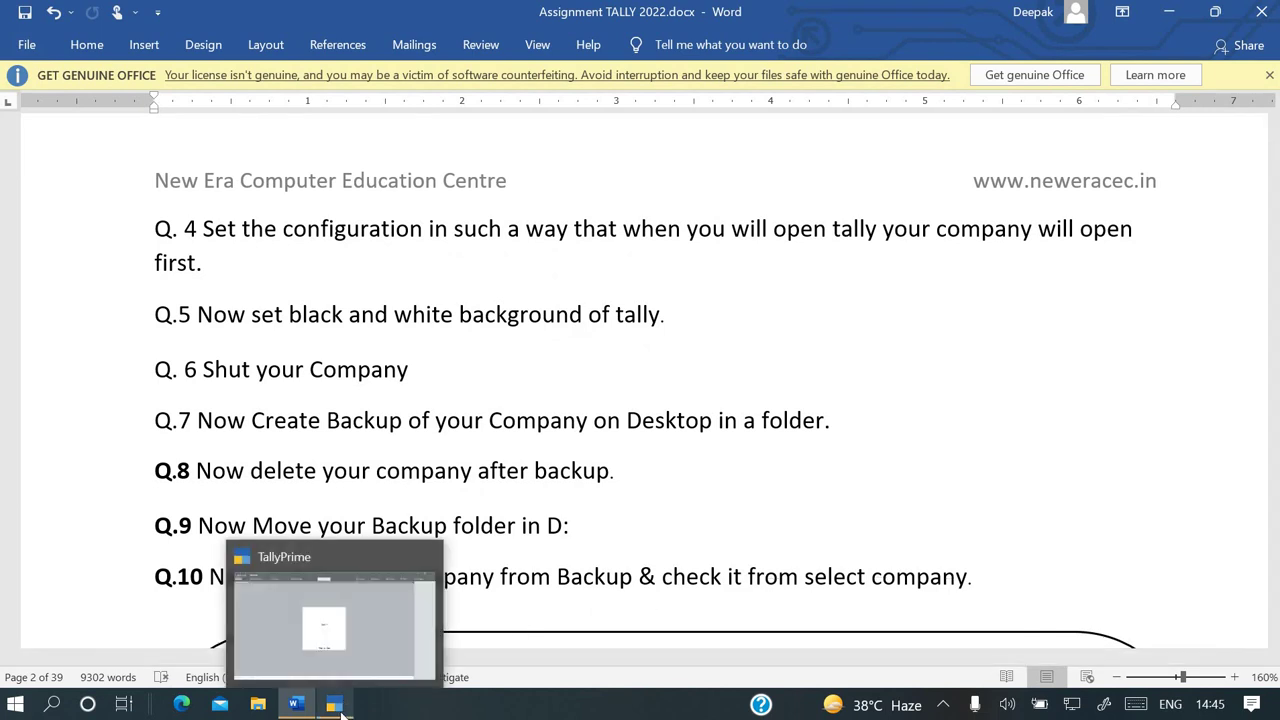
pyautogui.click(338, 706)
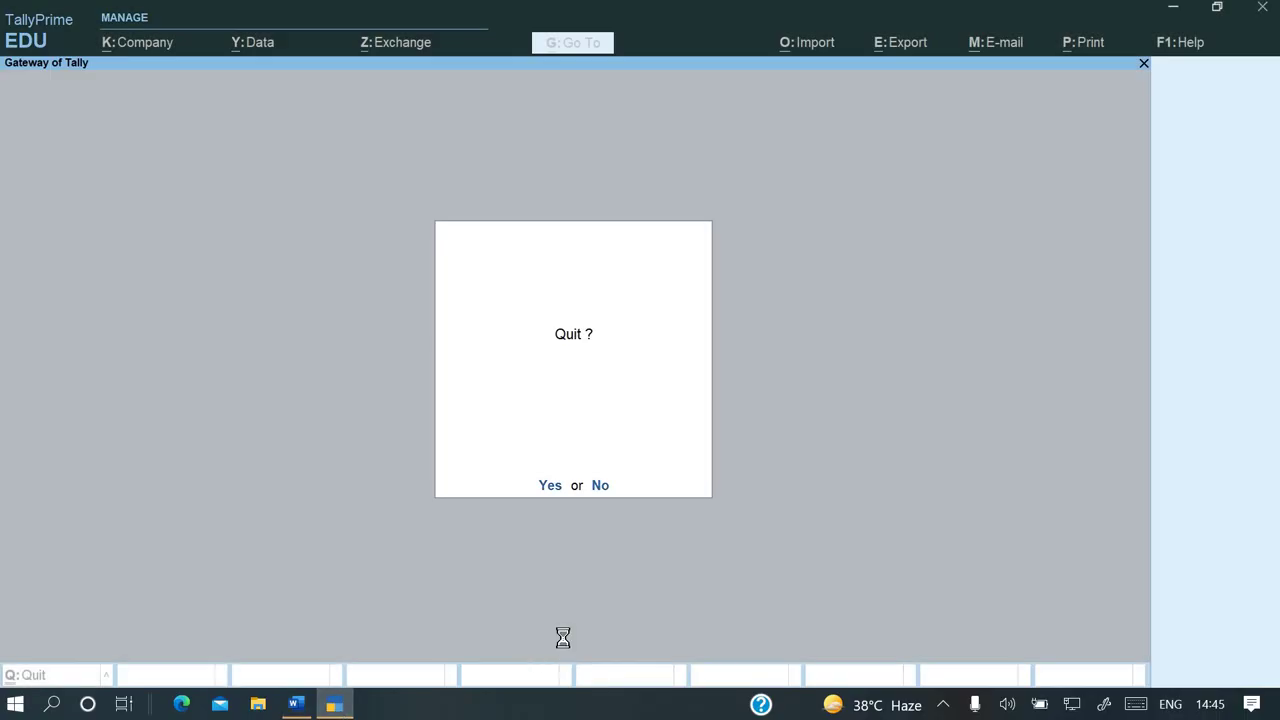
pyautogui.press('n')
pyautogui.press('super+d')
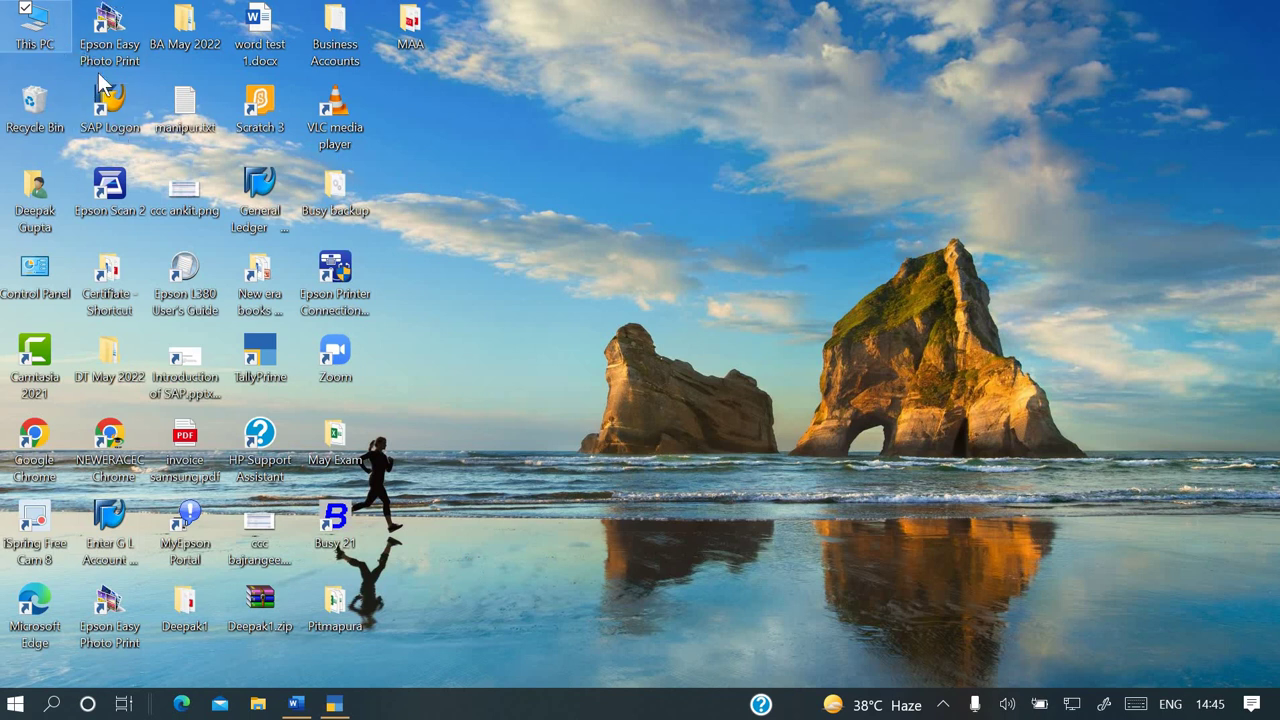
pyautogui.doubleClick(22, 24)
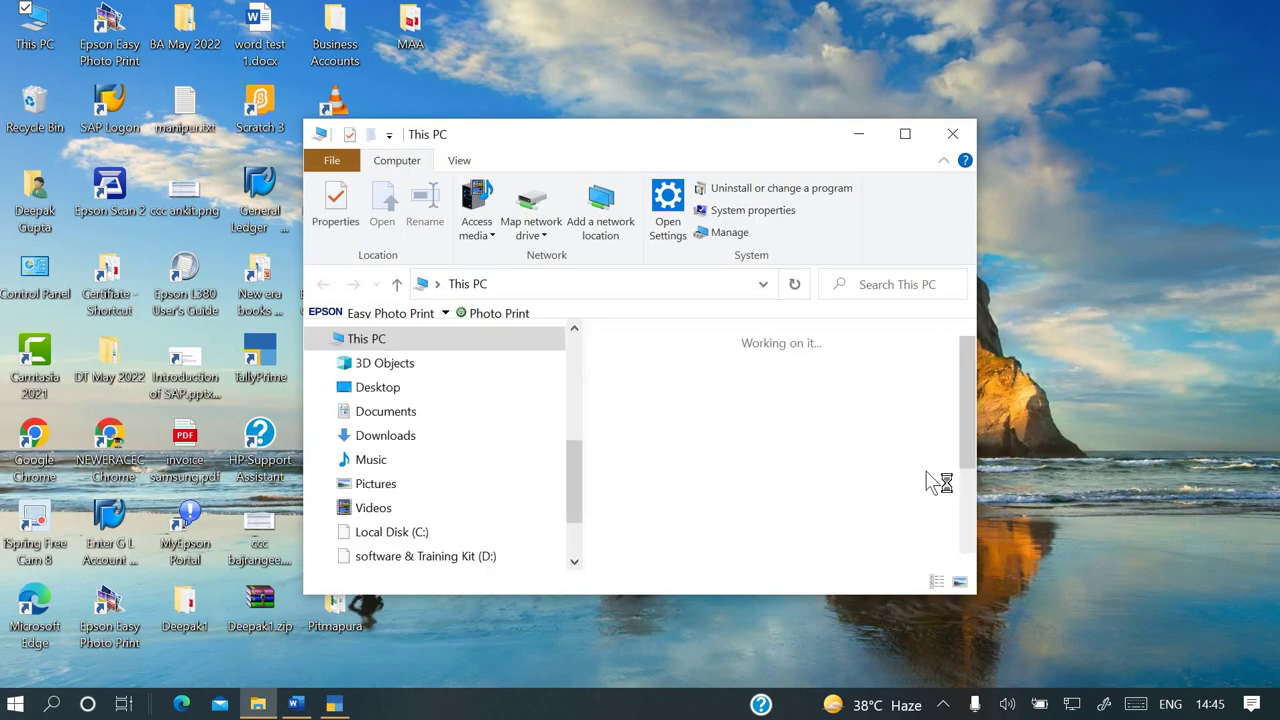
pyautogui.click(904, 134)
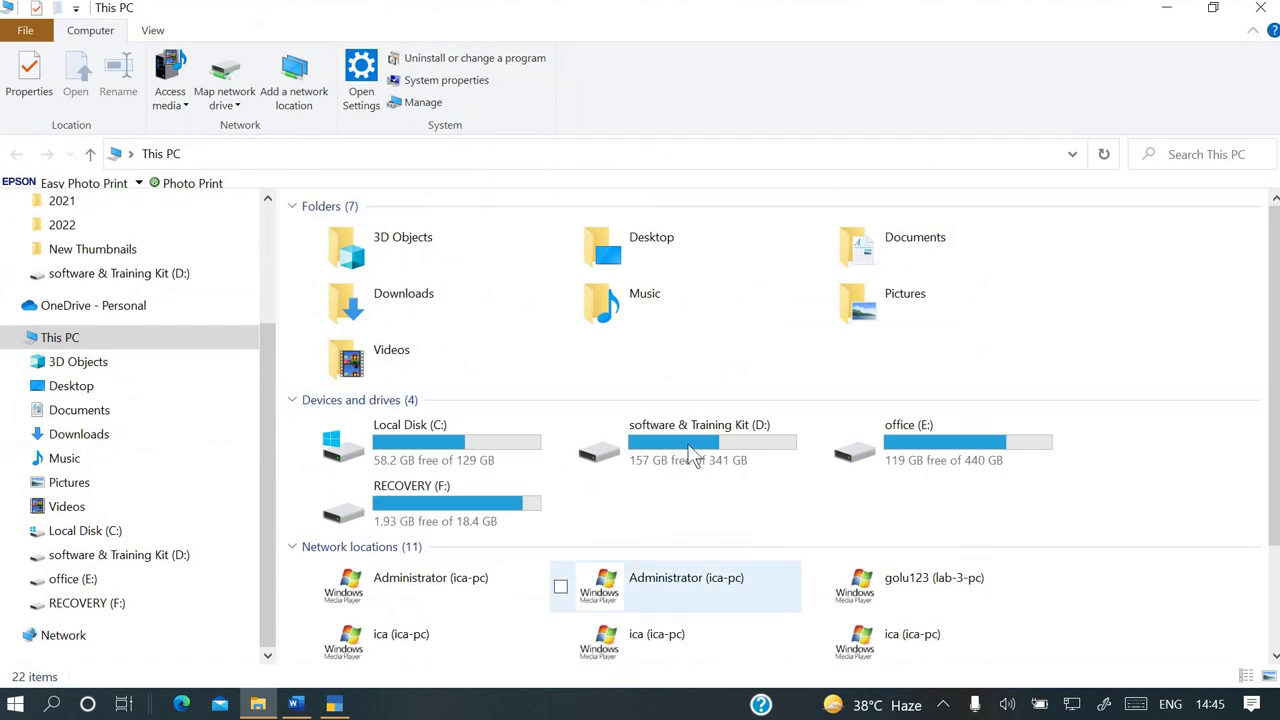
pyautogui.doubleClick(687, 443)
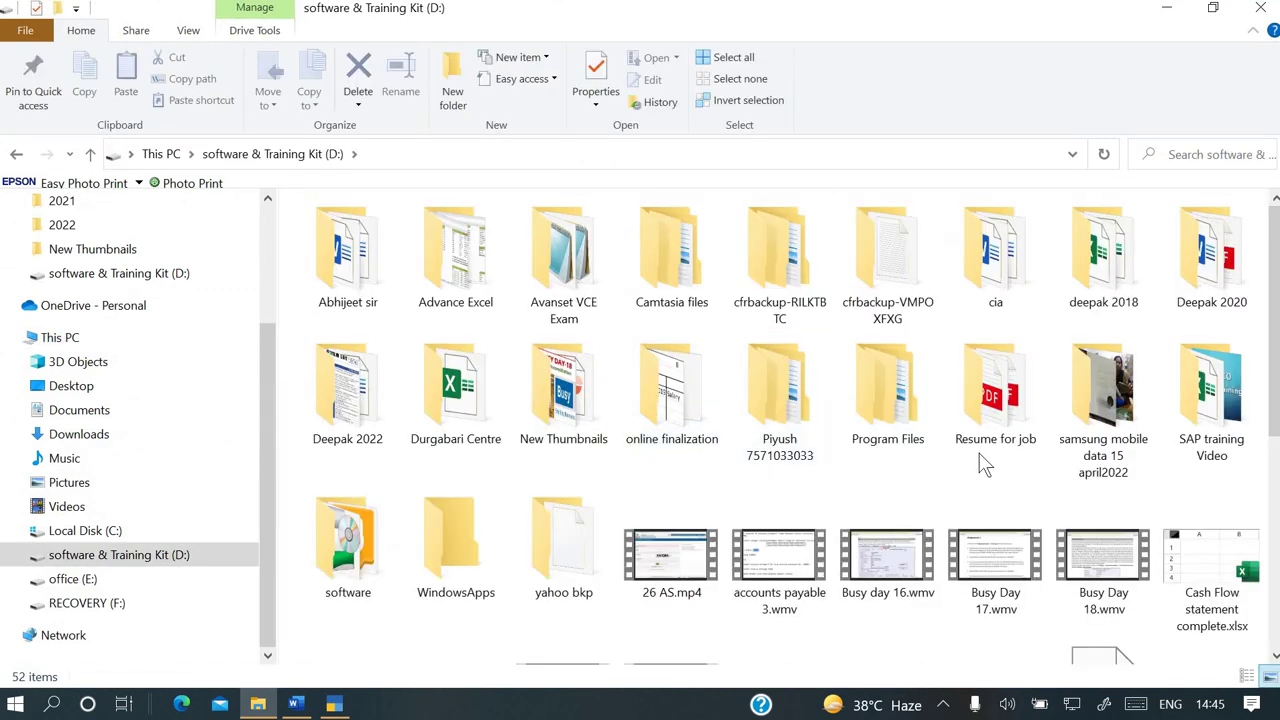
pyautogui.doubleClick(569, 507)
pyautogui.click(476, 160)
pyautogui.hotkey('ctrl', 'c')
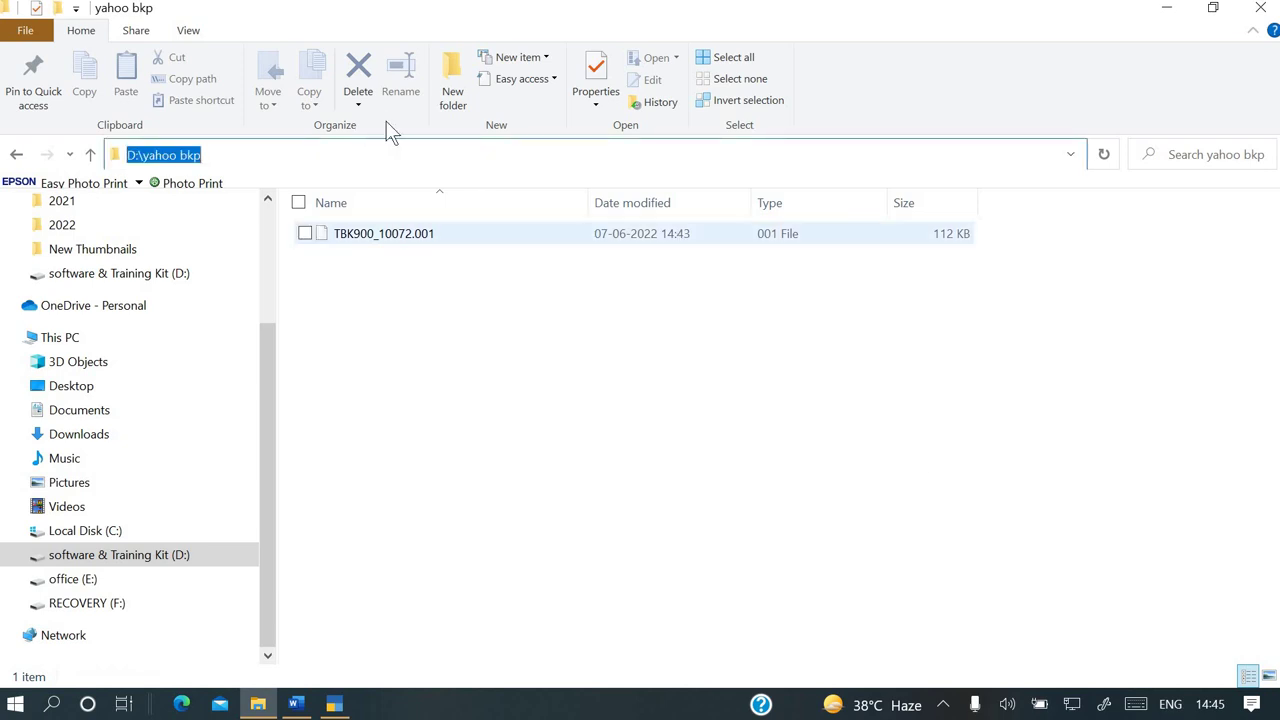
pyautogui.press('super+d')
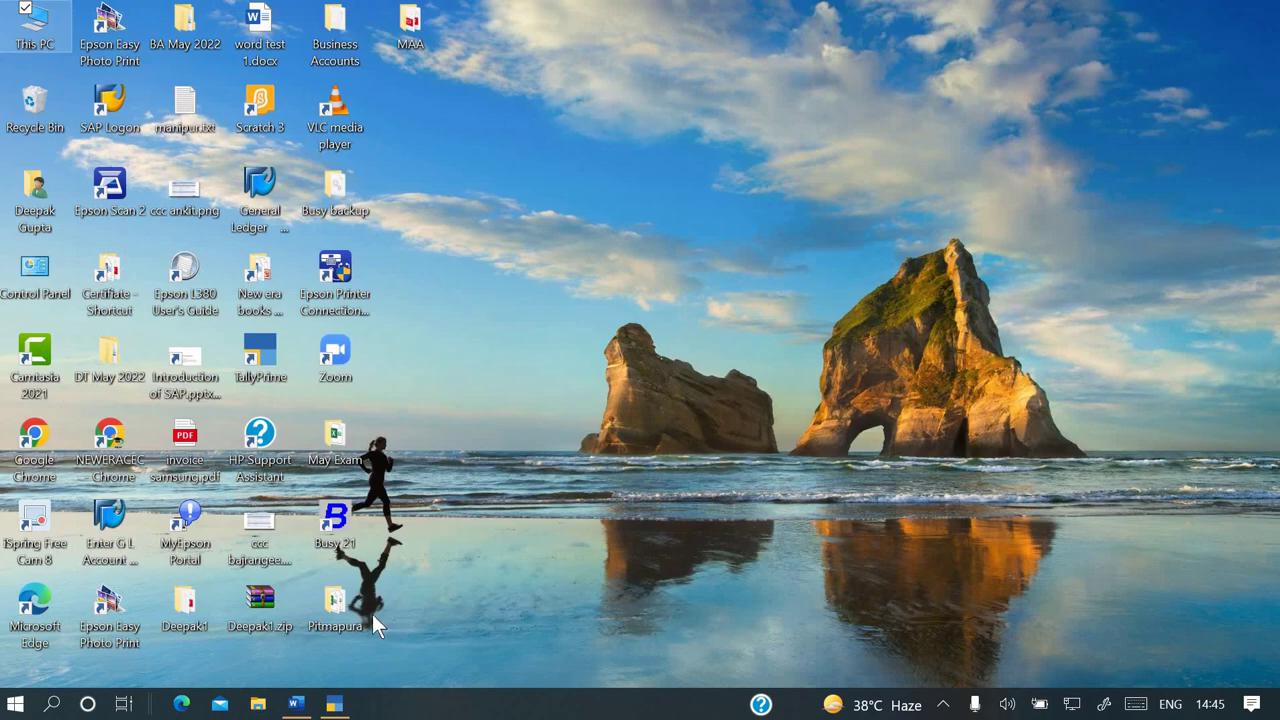
# Restore Piyush Company Ltd from the specified backup path D:\yahoo bkp using Alt+Y Restore
pyautogui.click(336, 703)
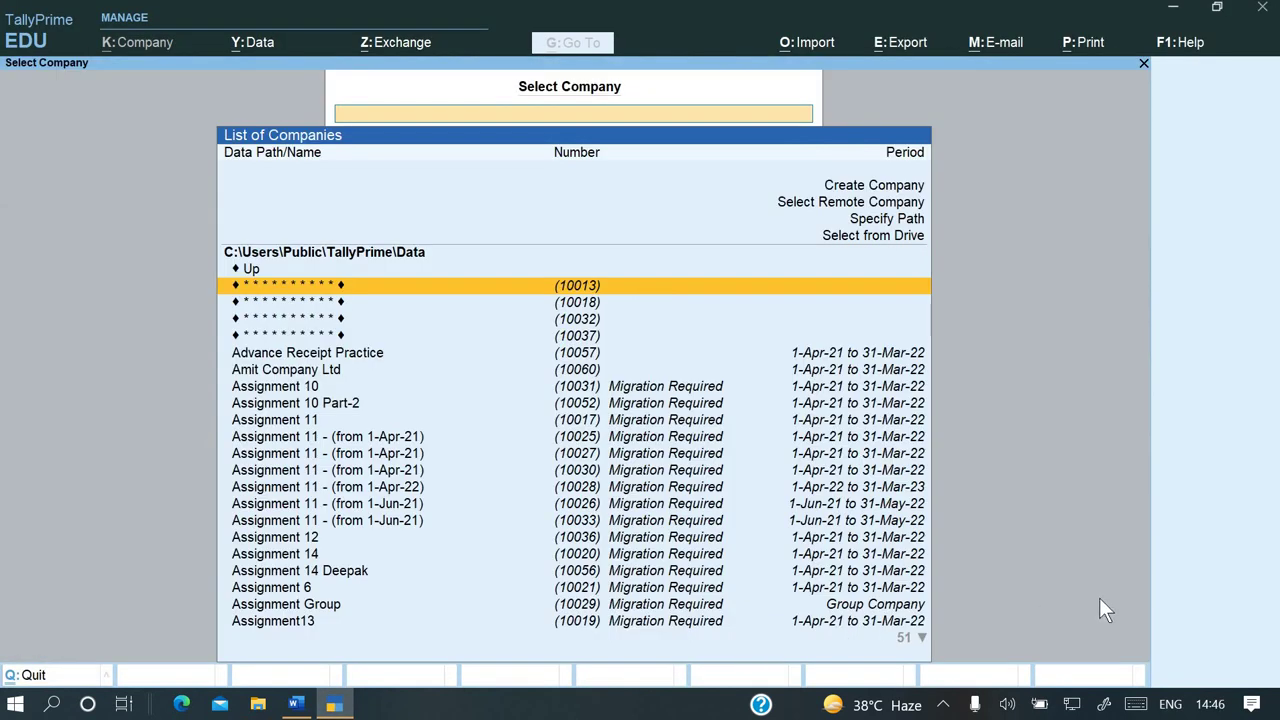
pyautogui.hotkey('alt', 'y')
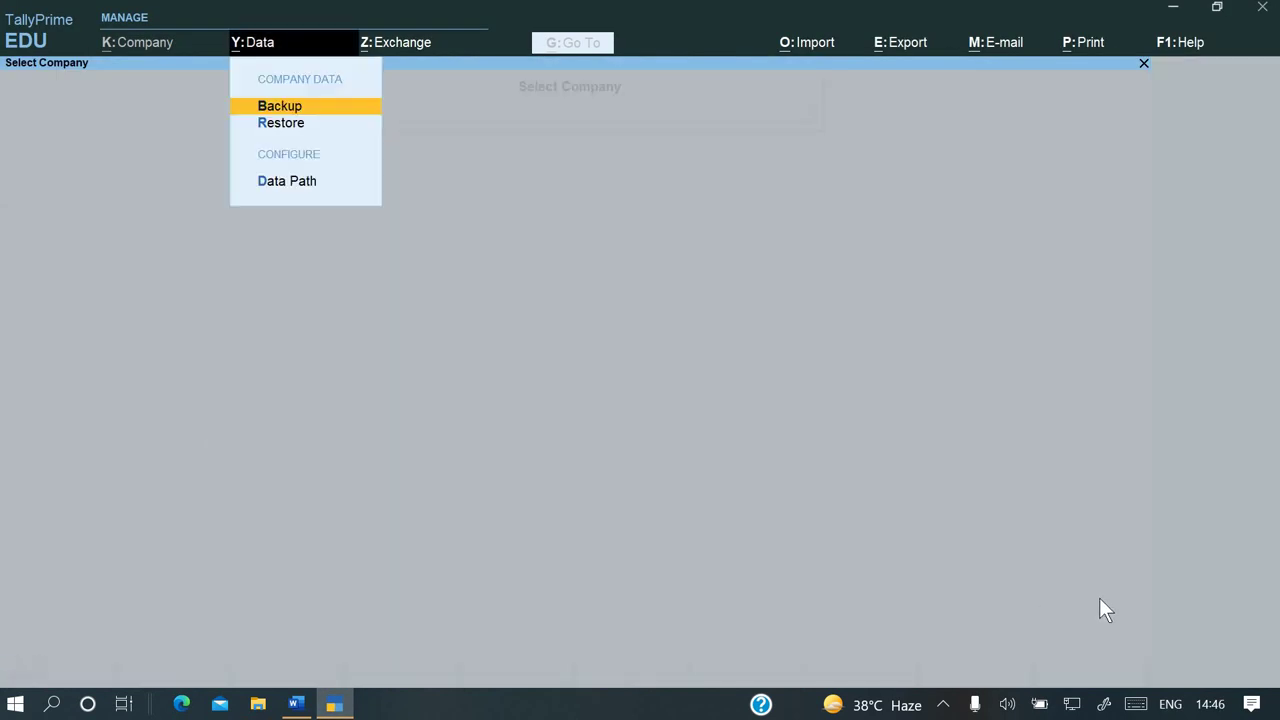
pyautogui.press('Down')
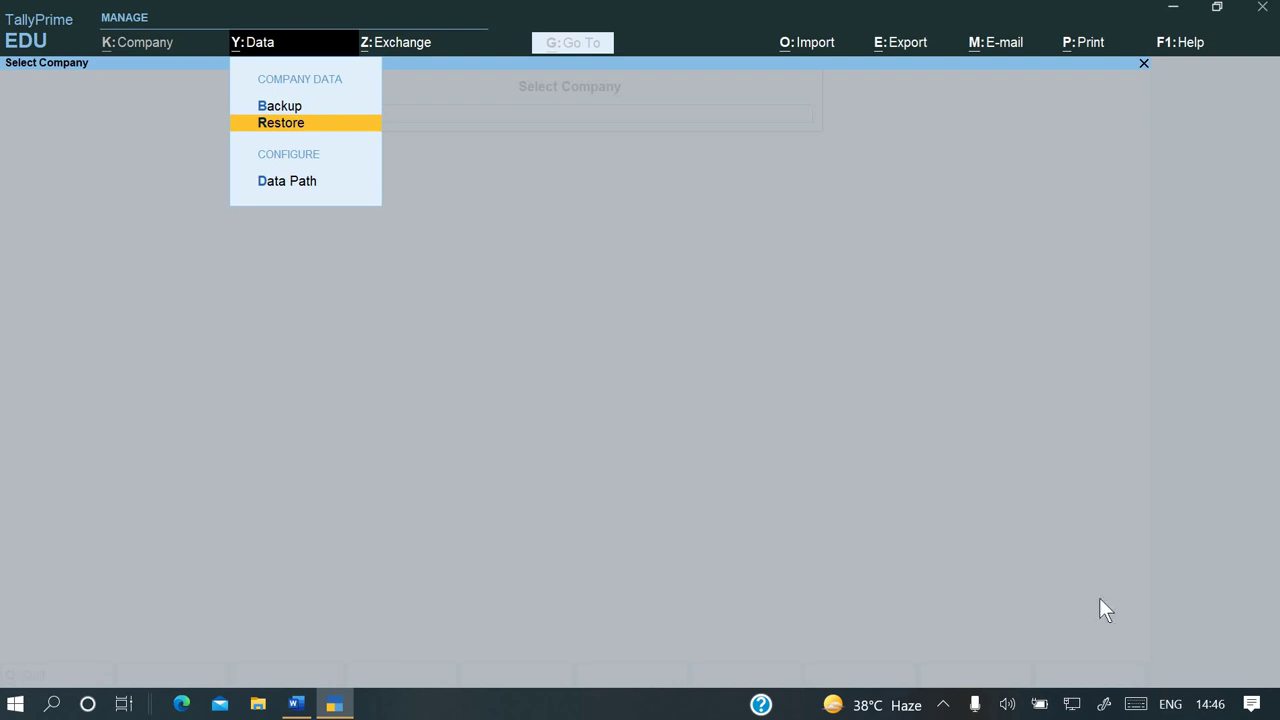
pyautogui.press('Return')
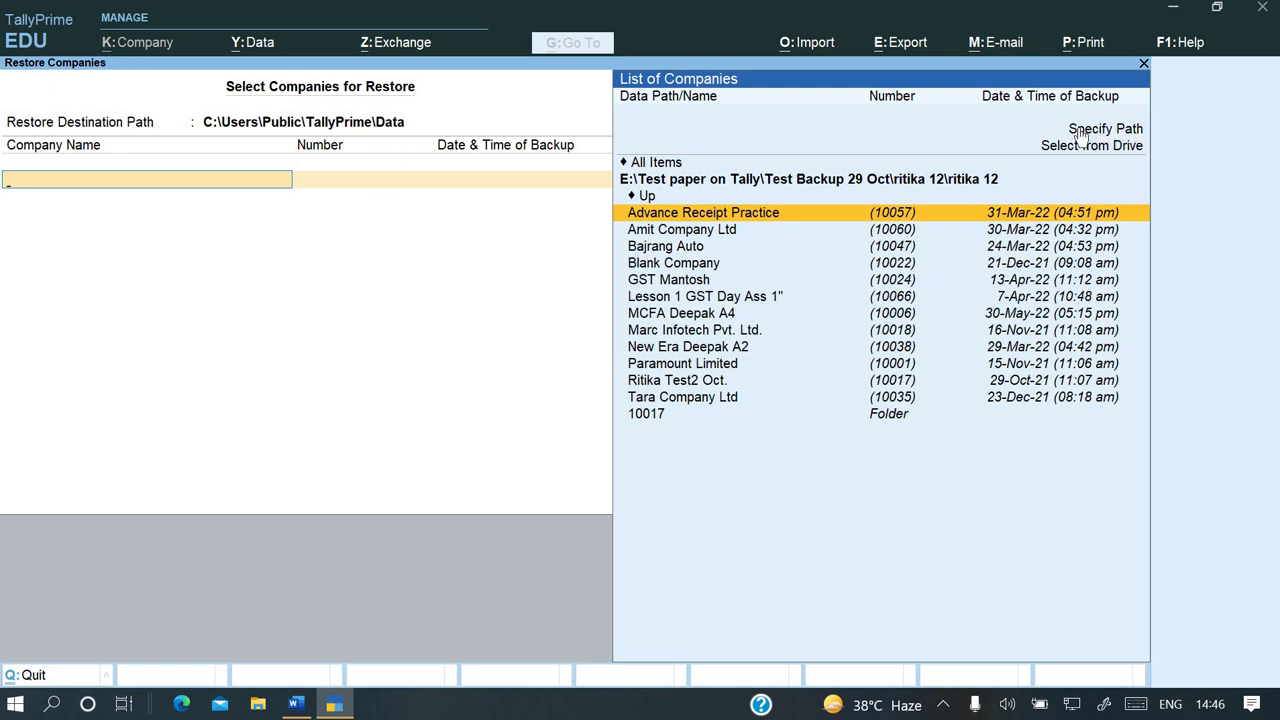
pyautogui.press('Up')
pyautogui.press('Up')
pyautogui.press('Up')
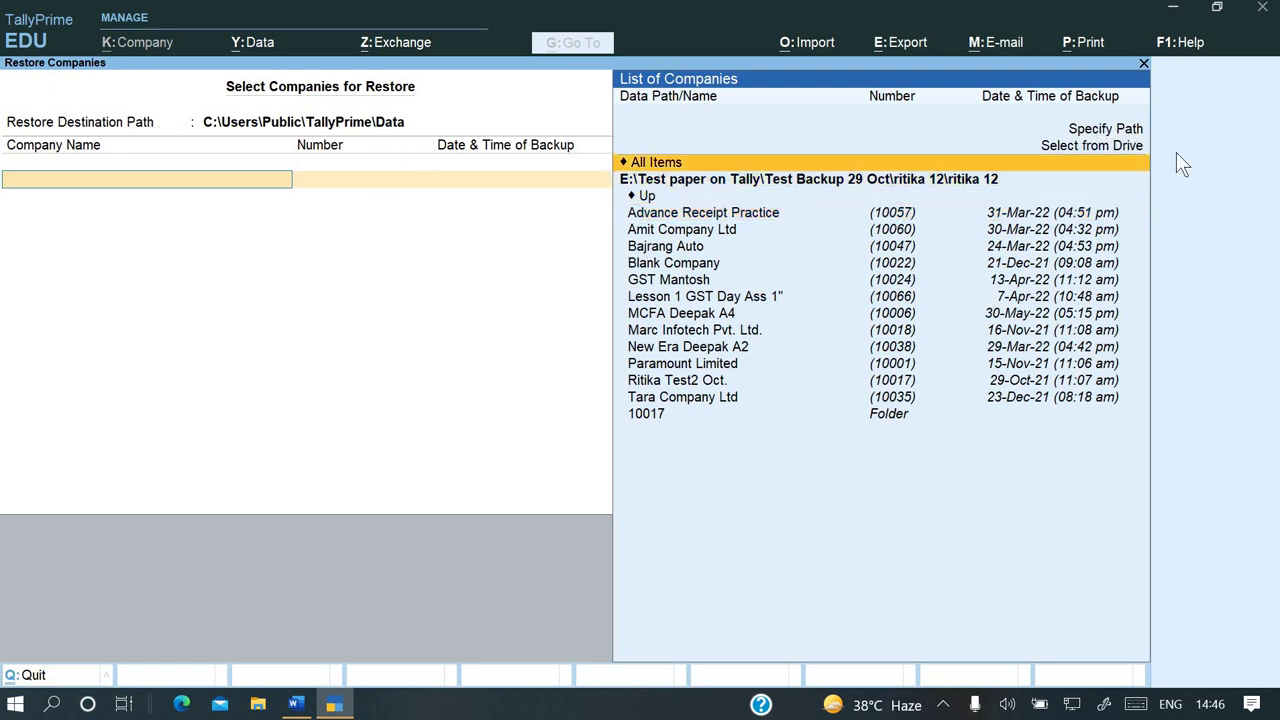
pyautogui.press('Return')
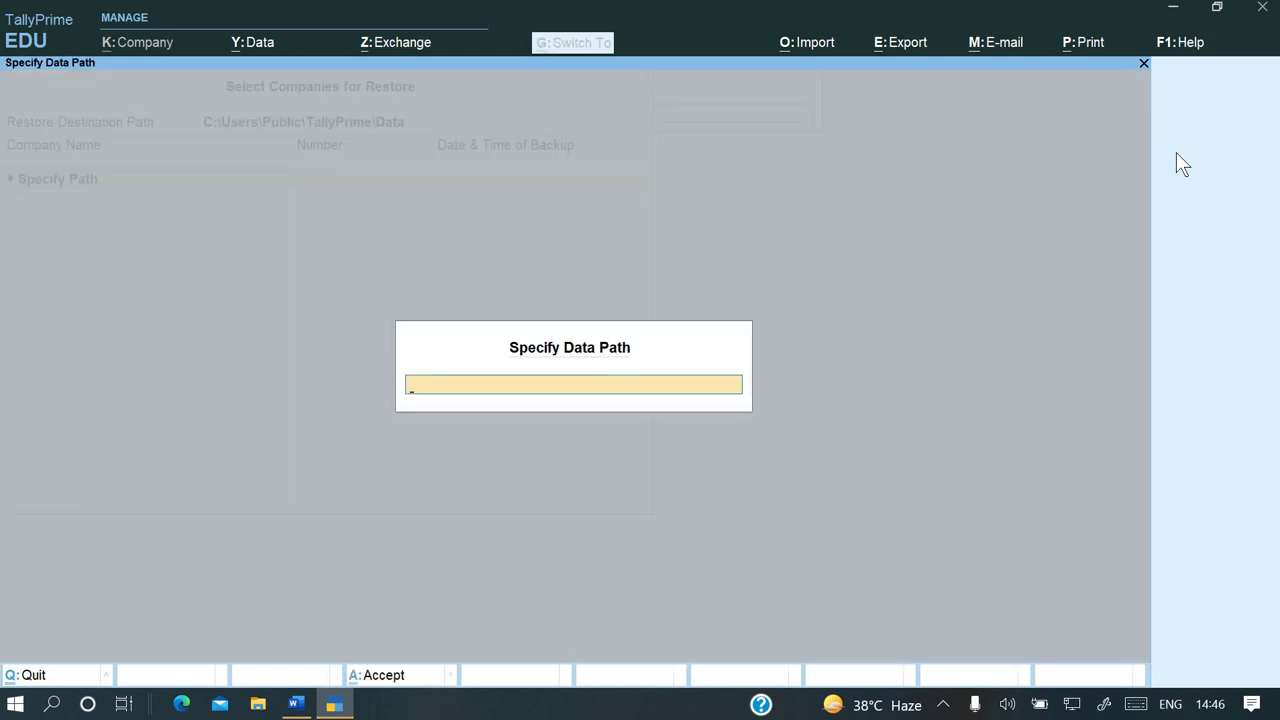
pyautogui.hotkey('ctrl', 'v')
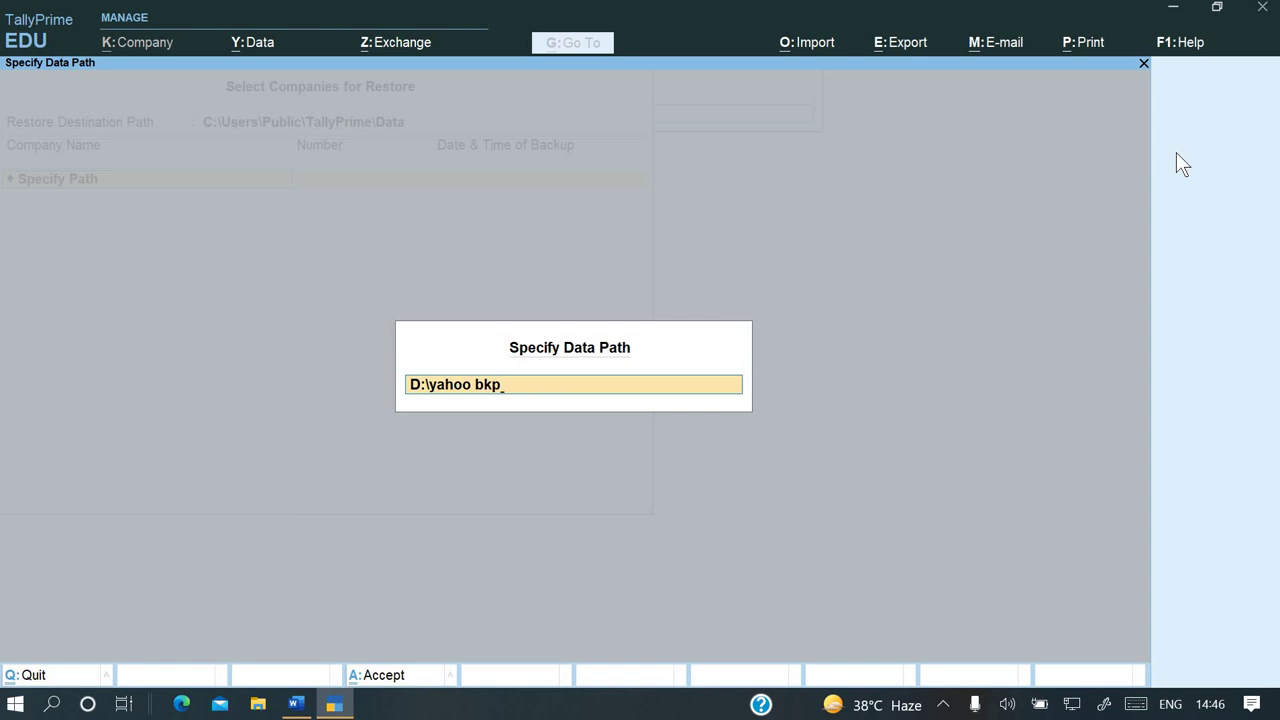
pyautogui.press('Return')
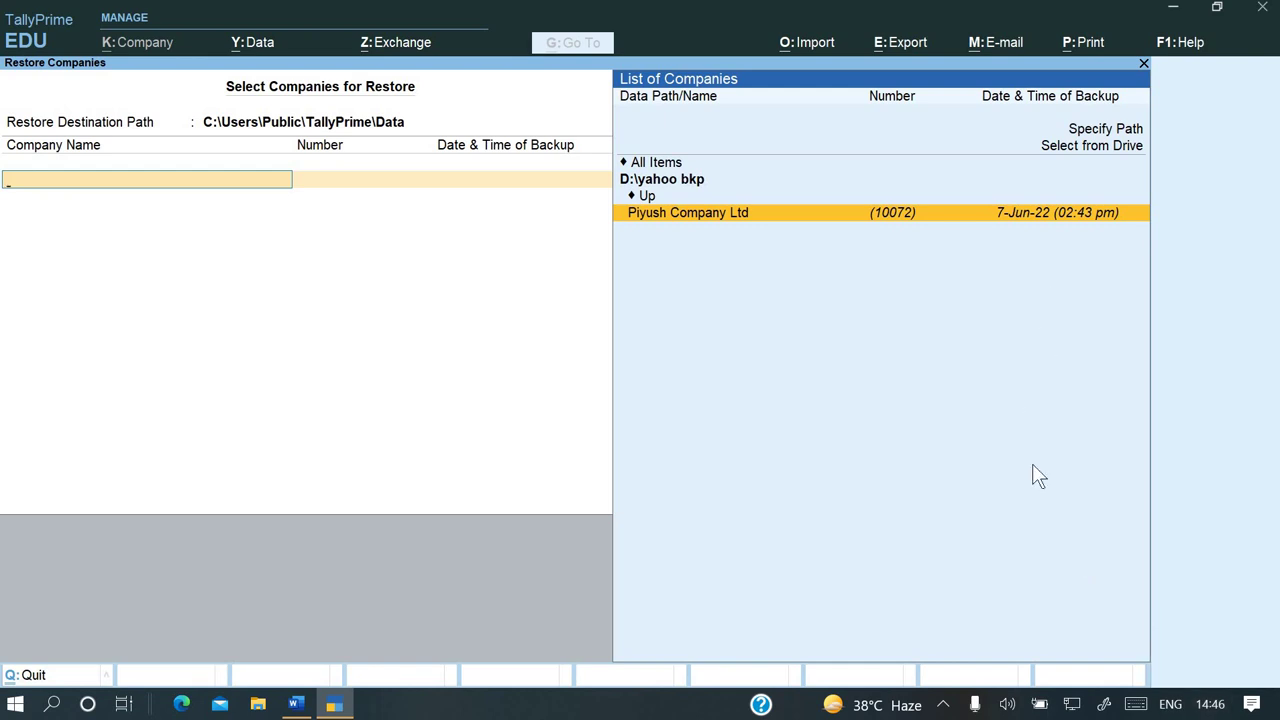
pyautogui.press('Return')
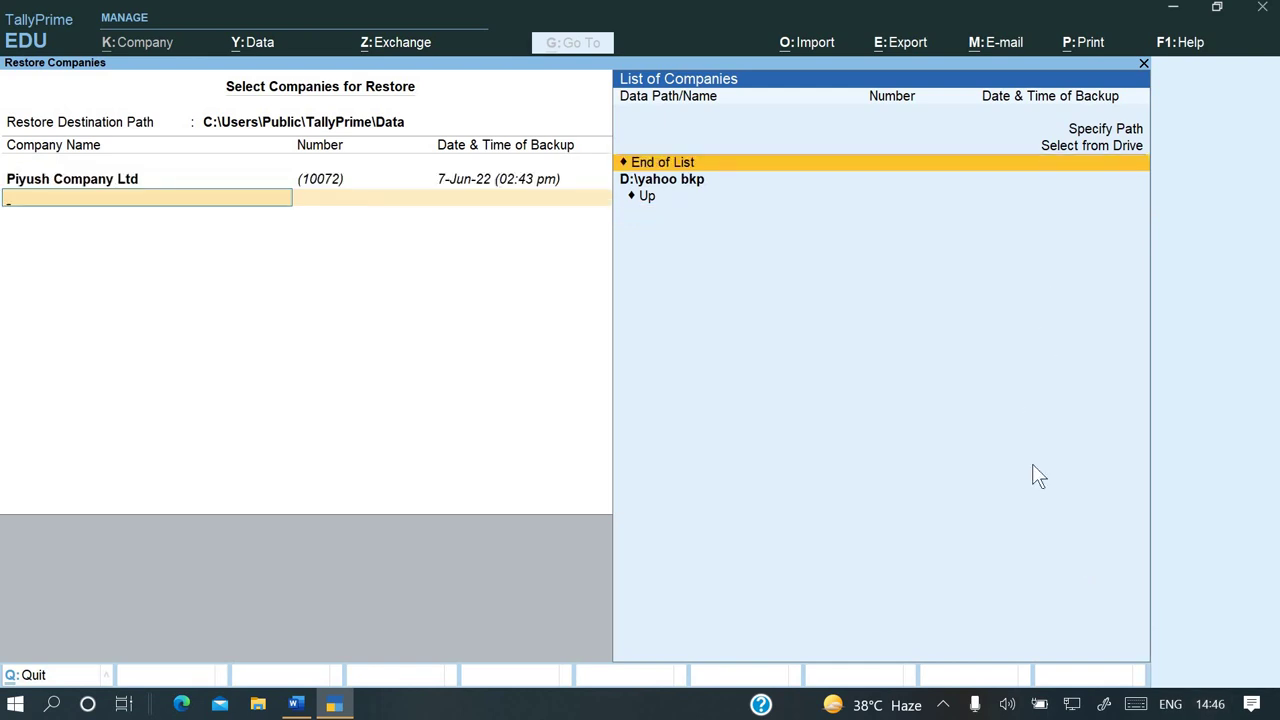
pyautogui.press('Return')
pyautogui.press('Return')
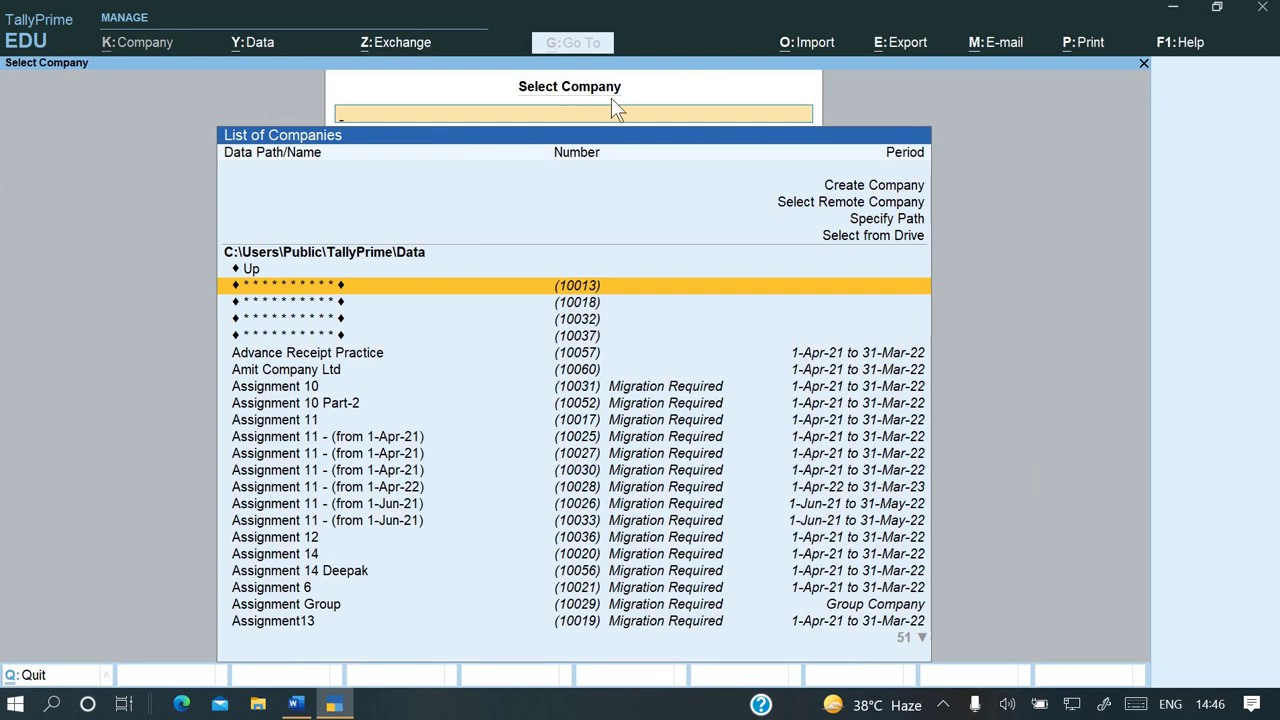
# Filter Select Company by 'piy' and load the restored Piyush Company Ltd (10072)
pyautogui.write('pi')
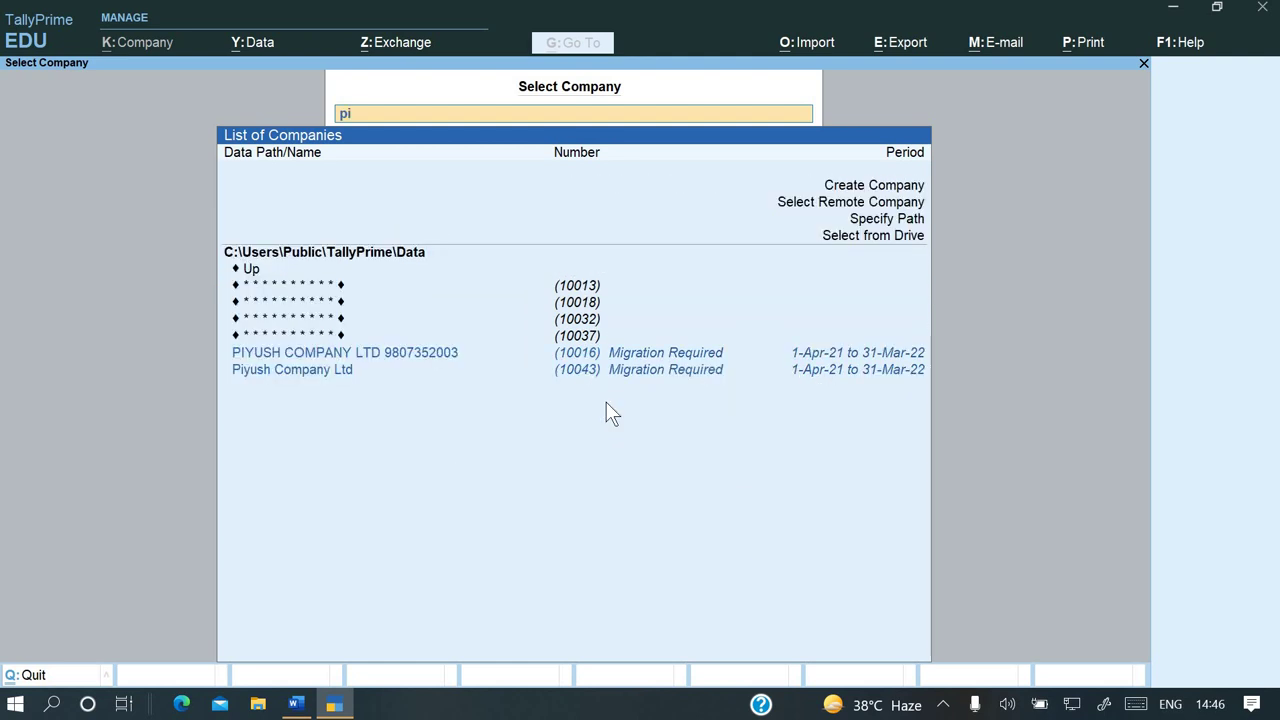
pyautogui.press('Down')
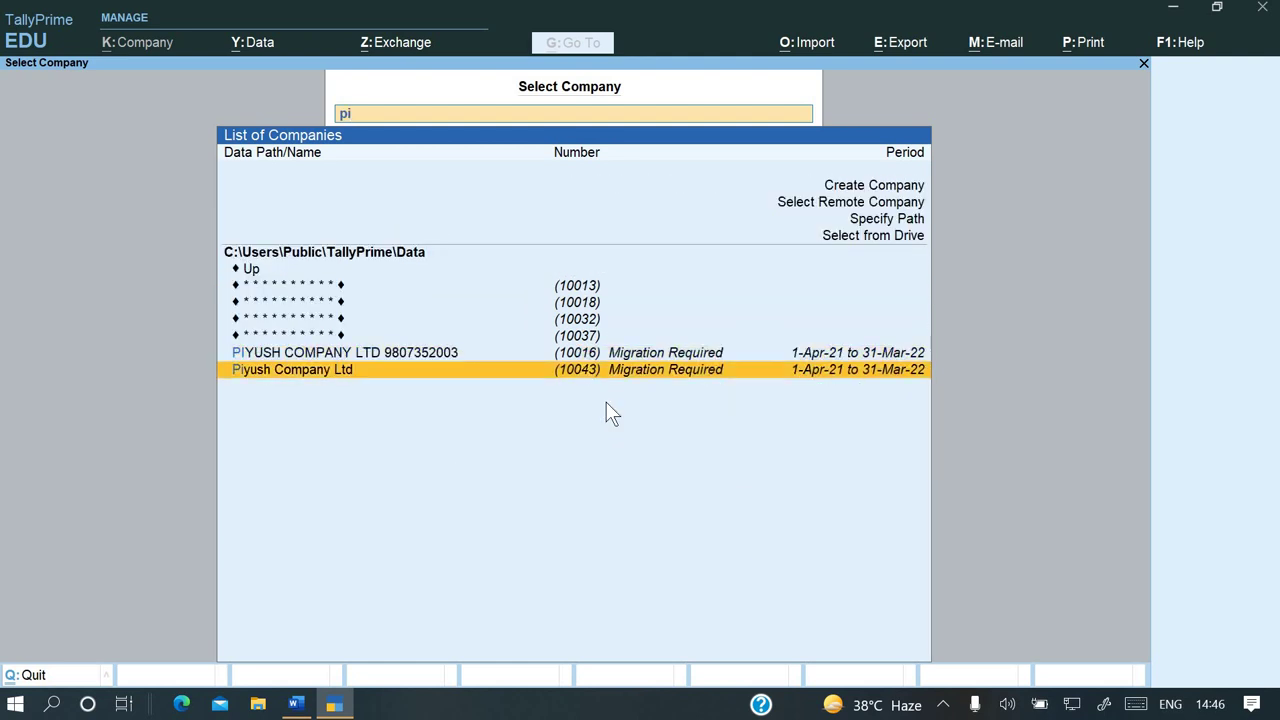
pyautogui.press('BackSpace')
pyautogui.press('BackSpace')
pyautogui.press('Escape')
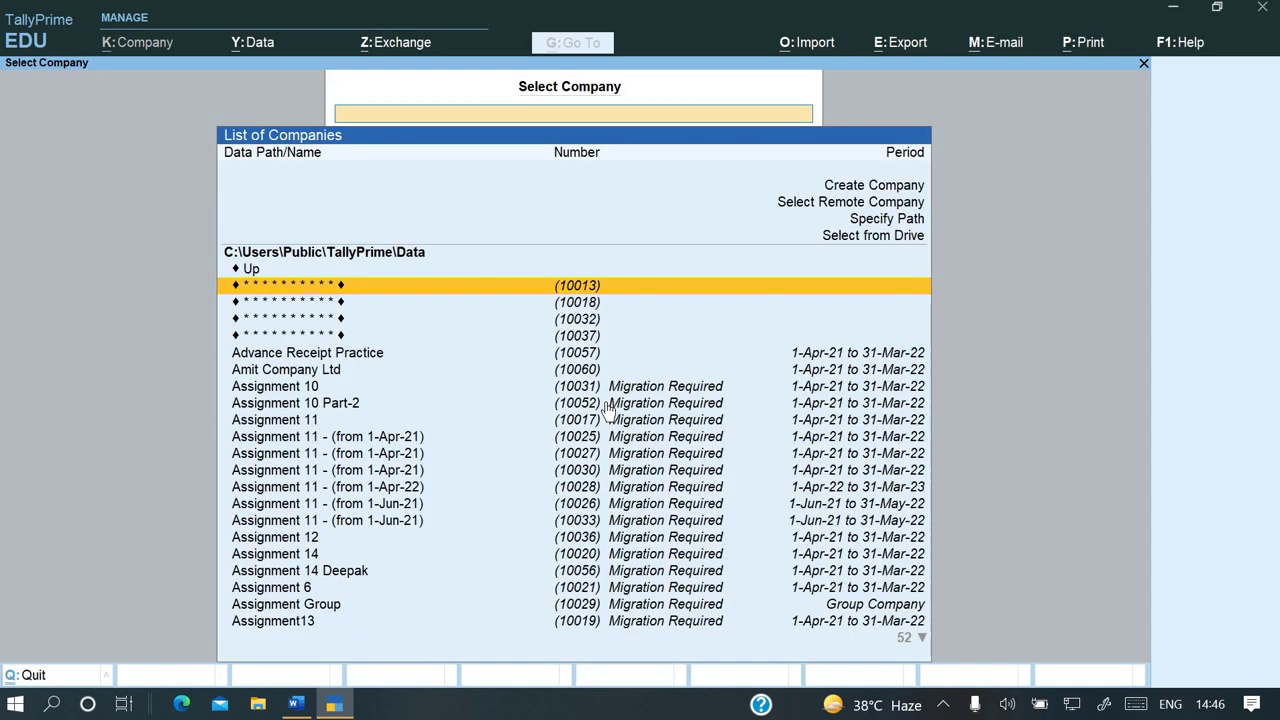
pyautogui.write('piy')
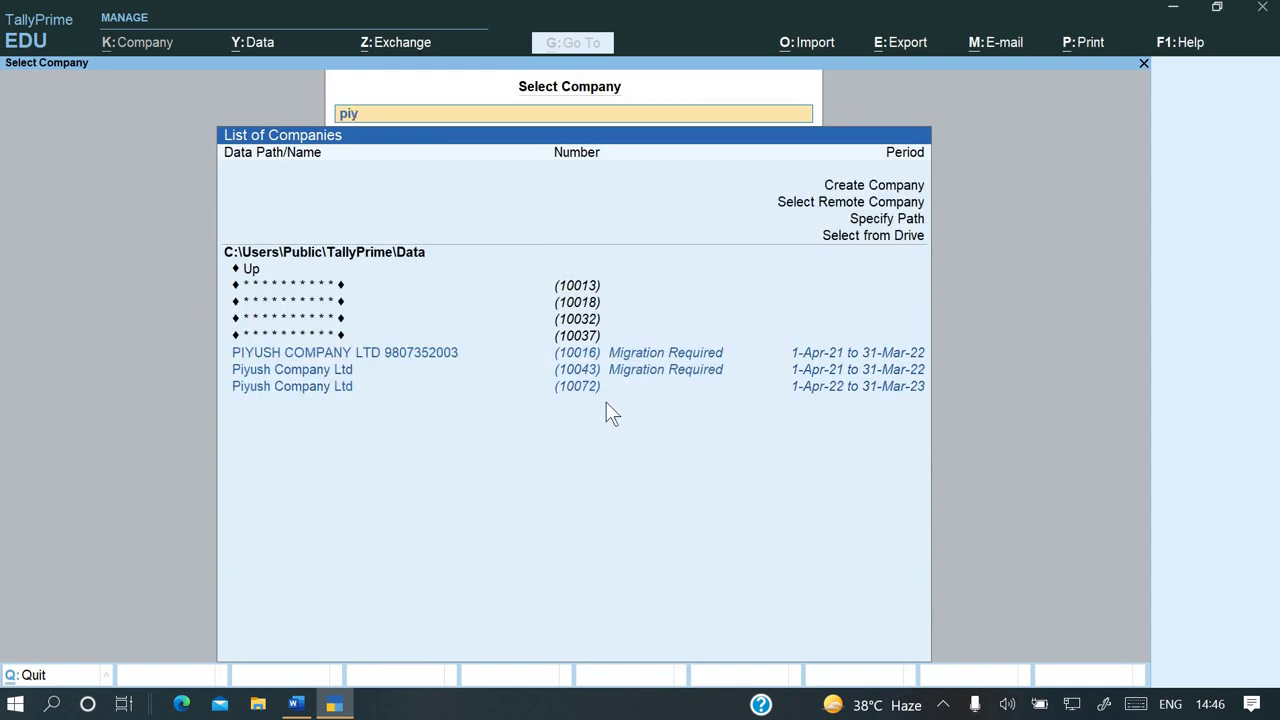
pyautogui.press('Down')
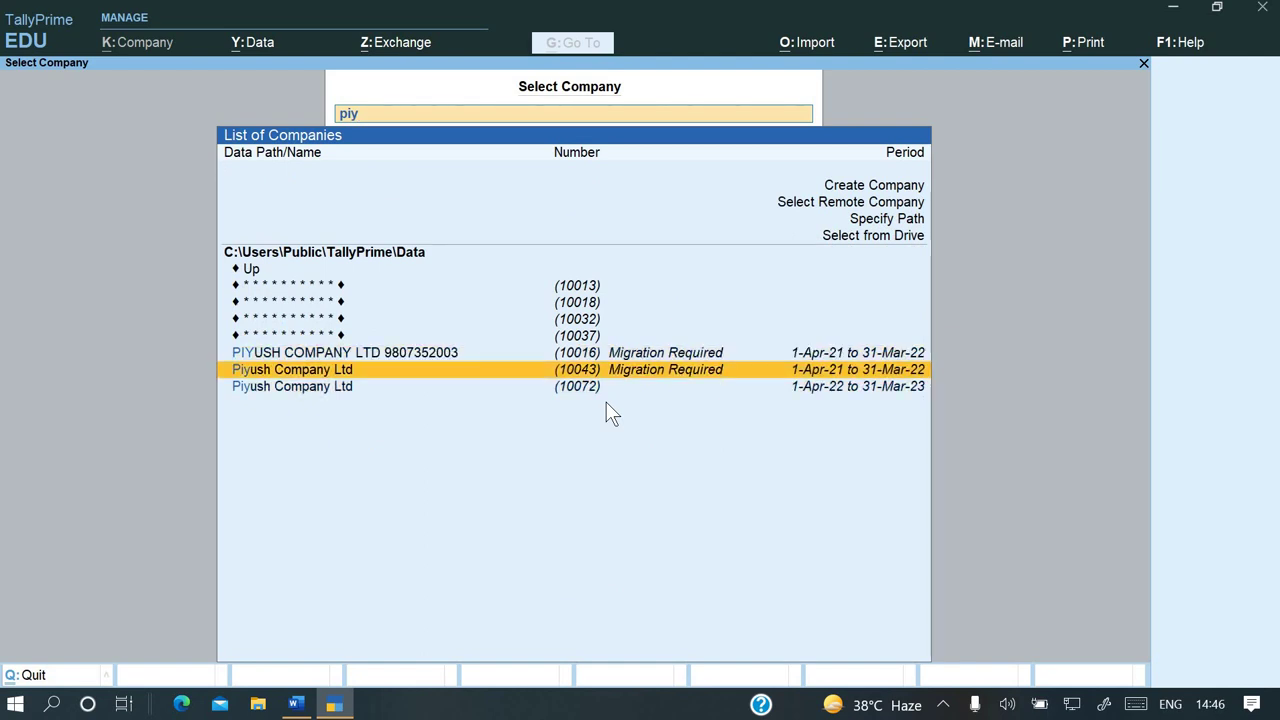
pyautogui.press('Down')
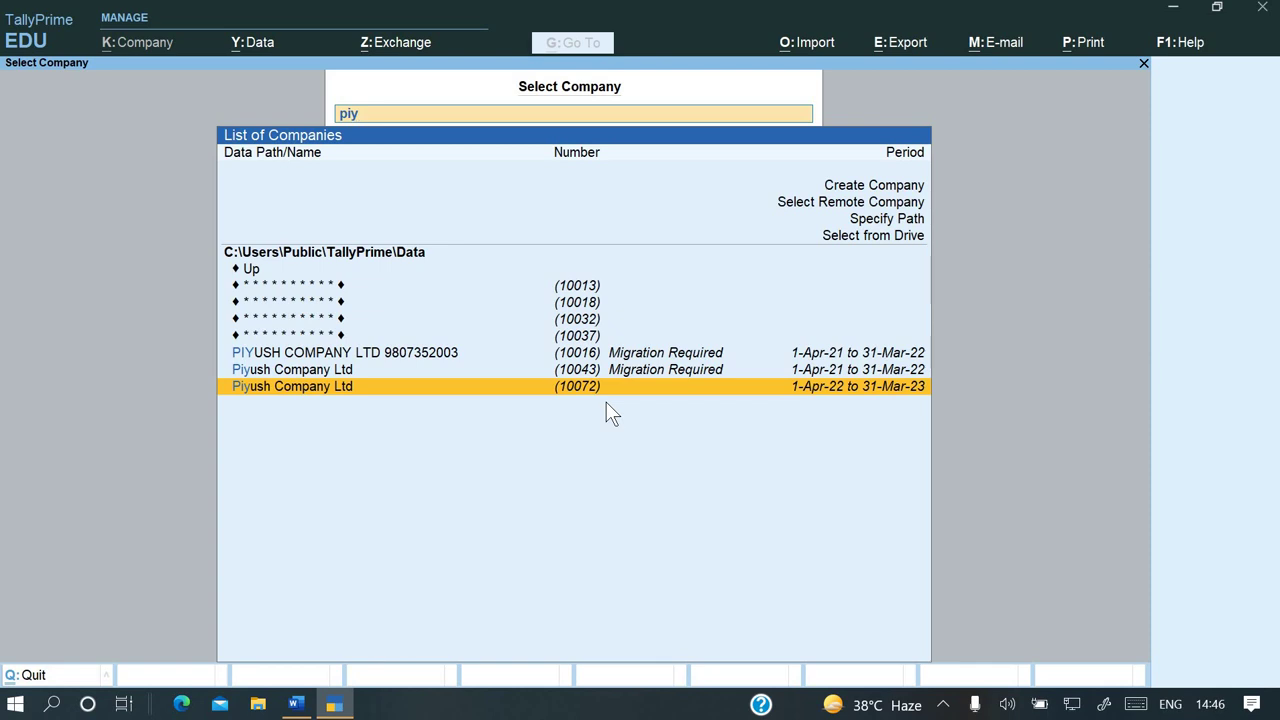
pyautogui.press('Return')
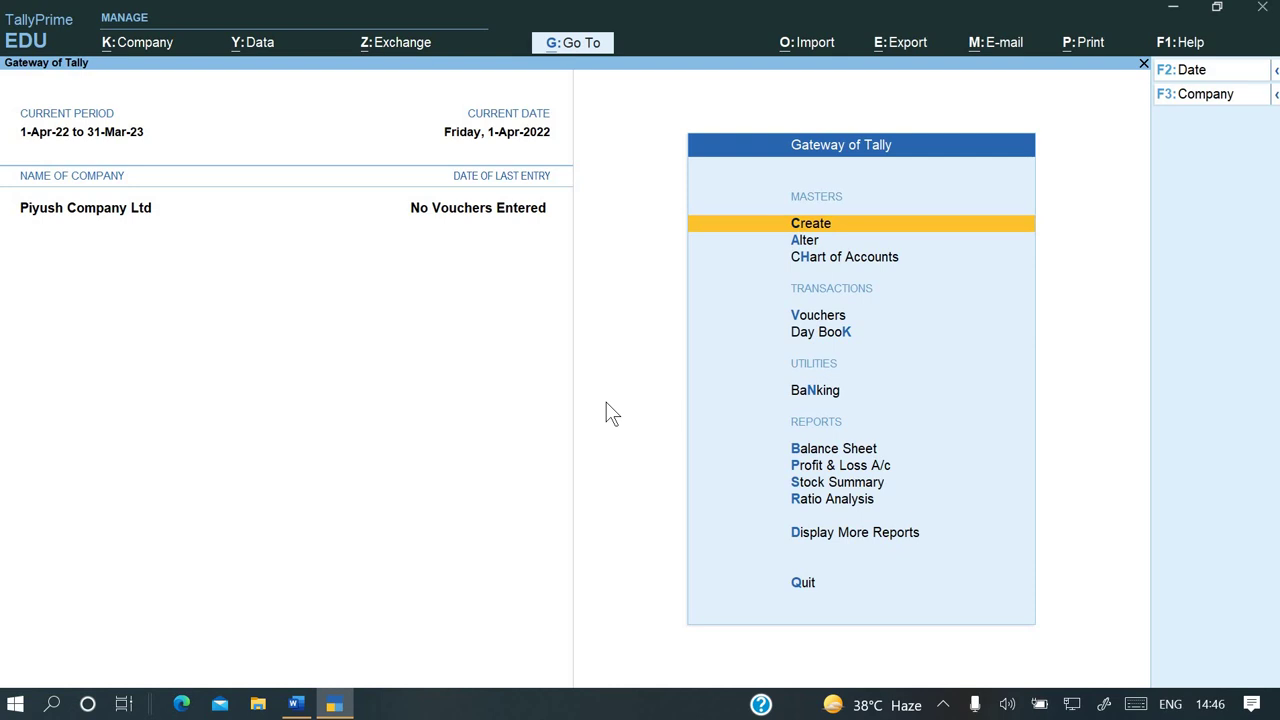
pyautogui.hotkey('alt', 'Tab')
pyautogui.scroll(-1, 493, 470)
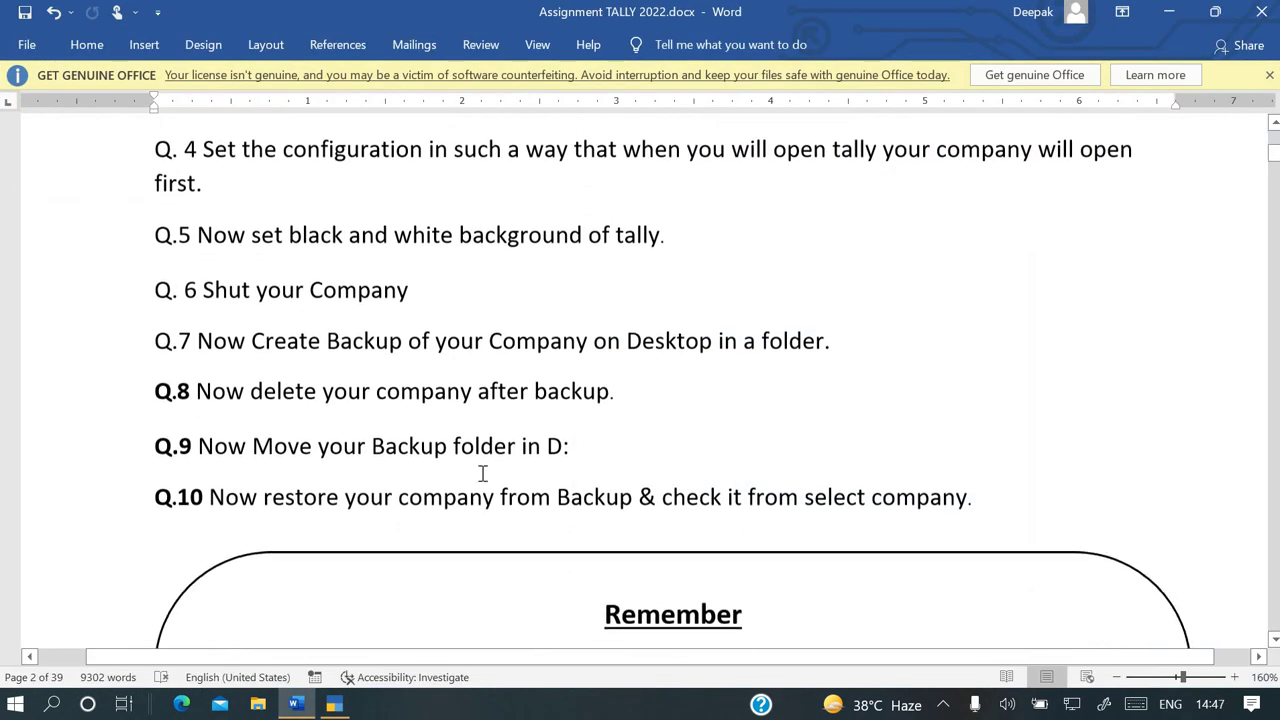
pyautogui.scroll(-1, 489, 494)
pyautogui.scroll(-1, 485, 500)
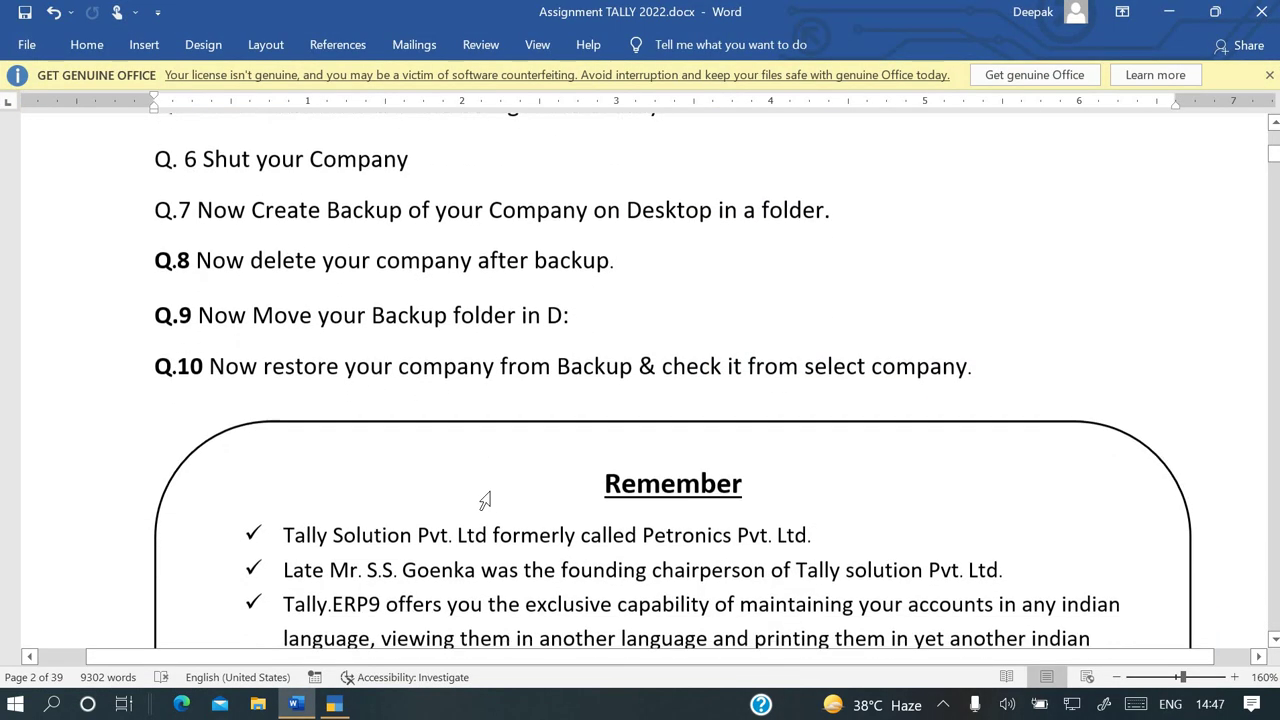
pyautogui.scroll(-2, 491, 491)
pyautogui.scroll(-2, 491, 491)
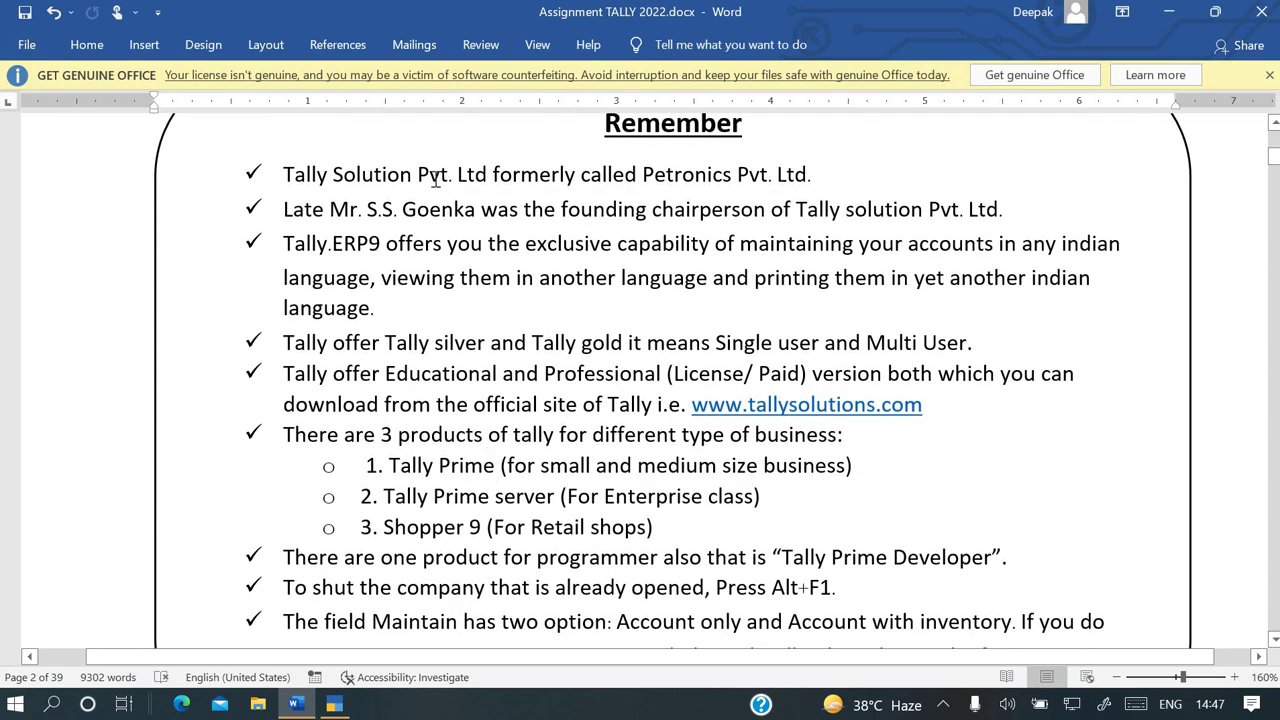
pyautogui.click(284, 174)
pyautogui.moveTo(632, 209); pyautogui.dragTo(850, 243)
pyautogui.click(621, 277)
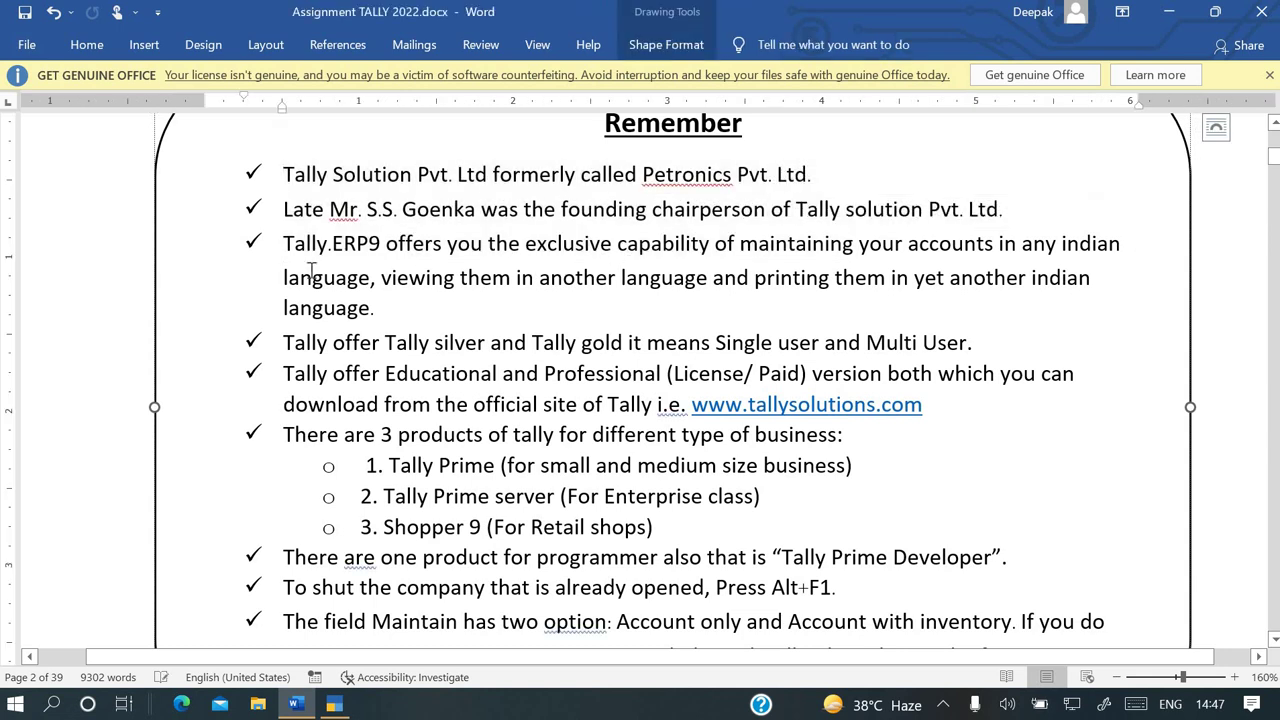
pyautogui.scroll(-3, 530, 563)
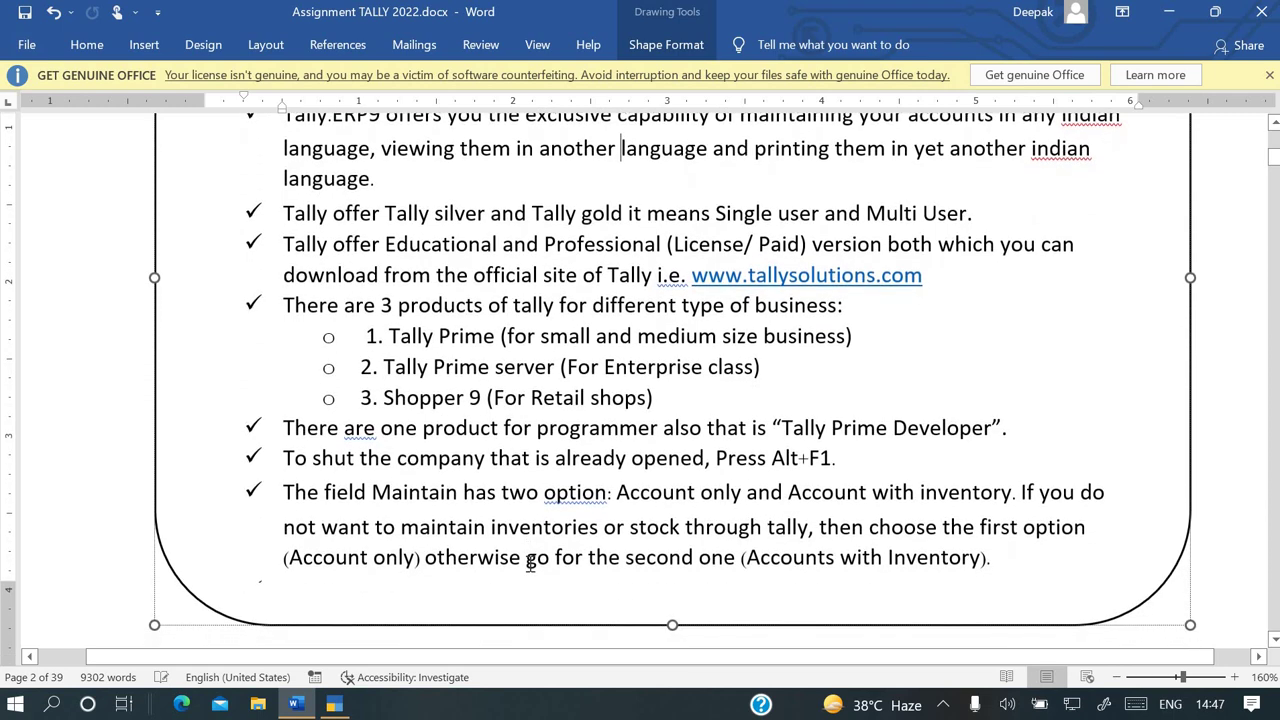
pyautogui.scroll(5, 530, 563)
pyautogui.scroll(1, 530, 563)
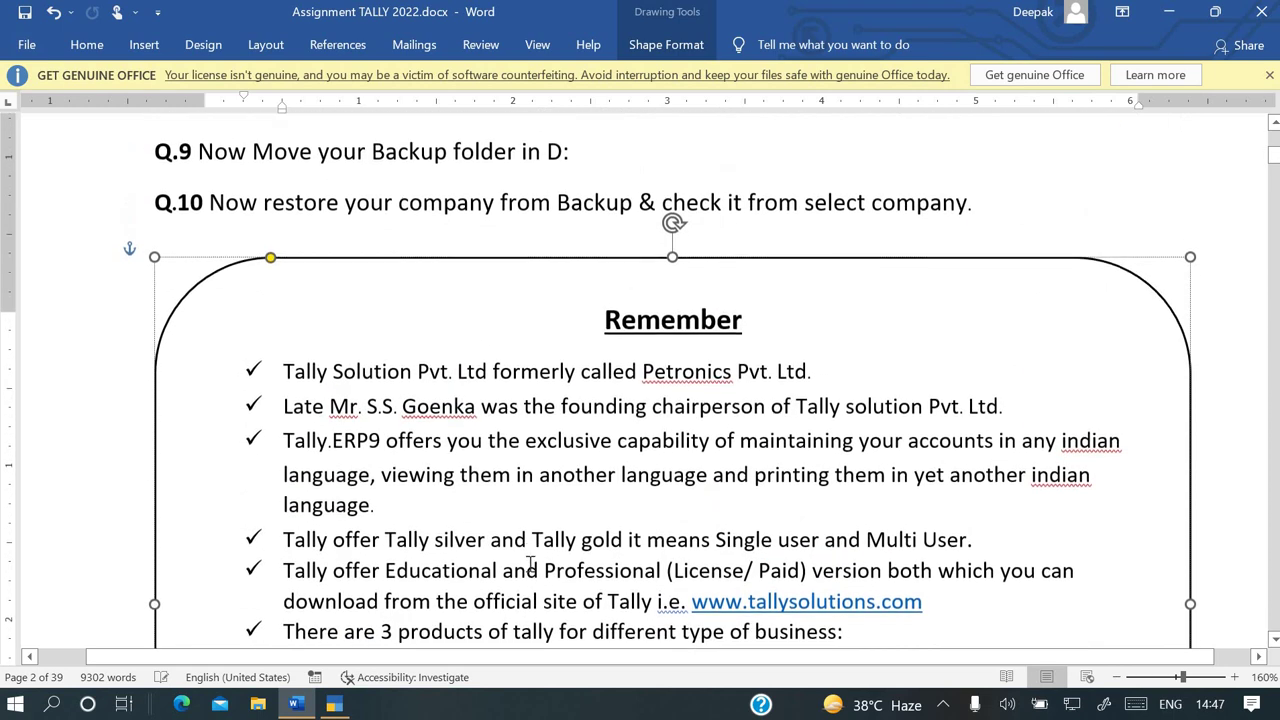
pyautogui.scroll(-5, 530, 563)
pyautogui.scroll(-10, 530, 563)
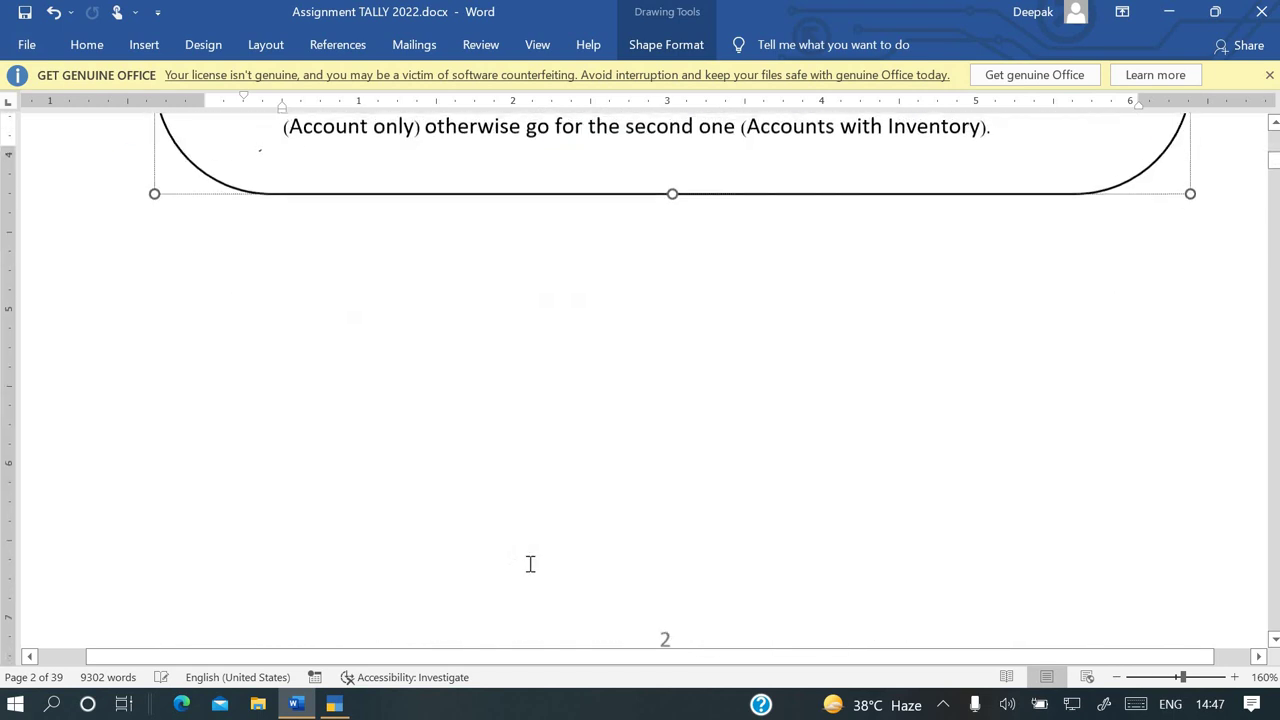
pyautogui.scroll(1, 530, 563)
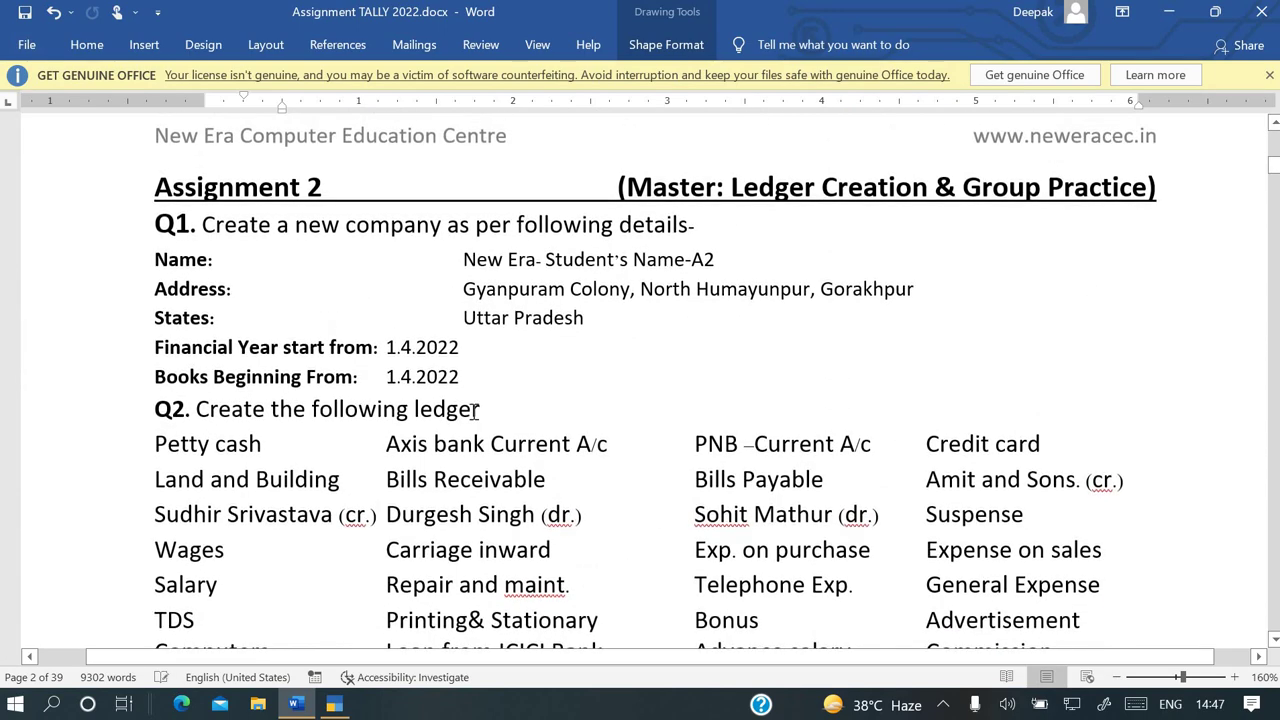
pyautogui.scroll(12, 630, 353)
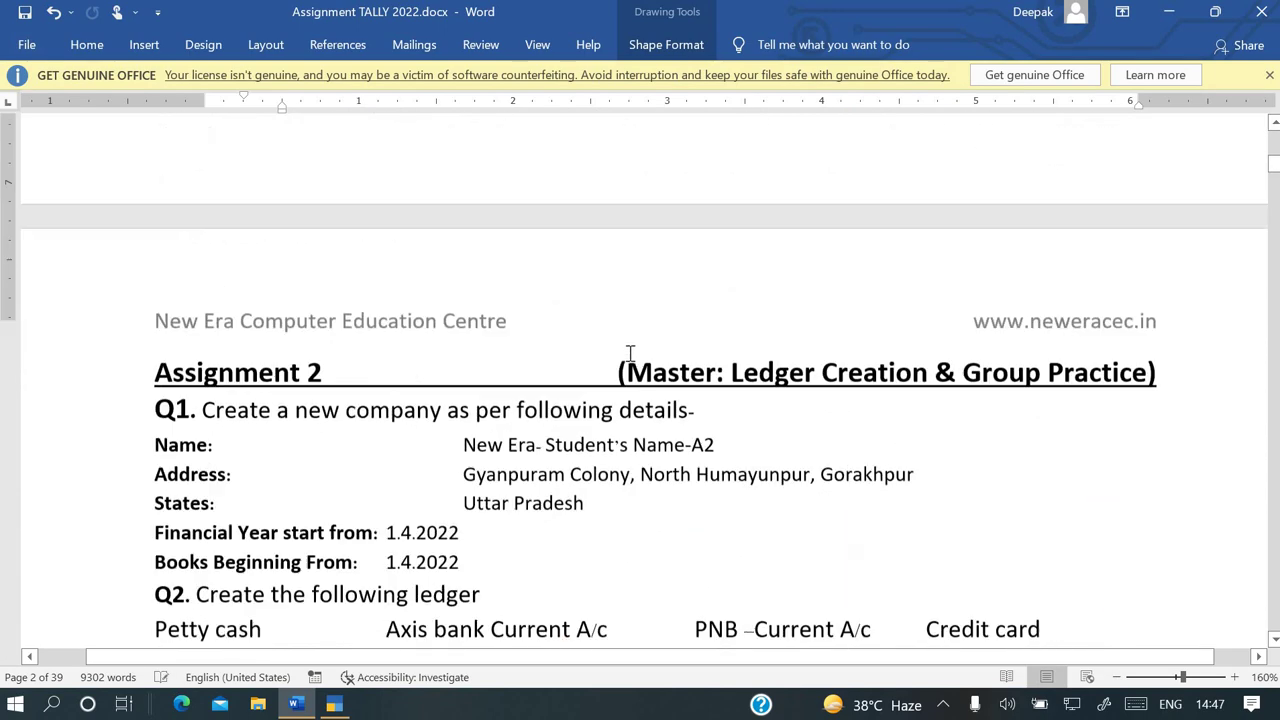
pyautogui.scroll(15, 630, 360)
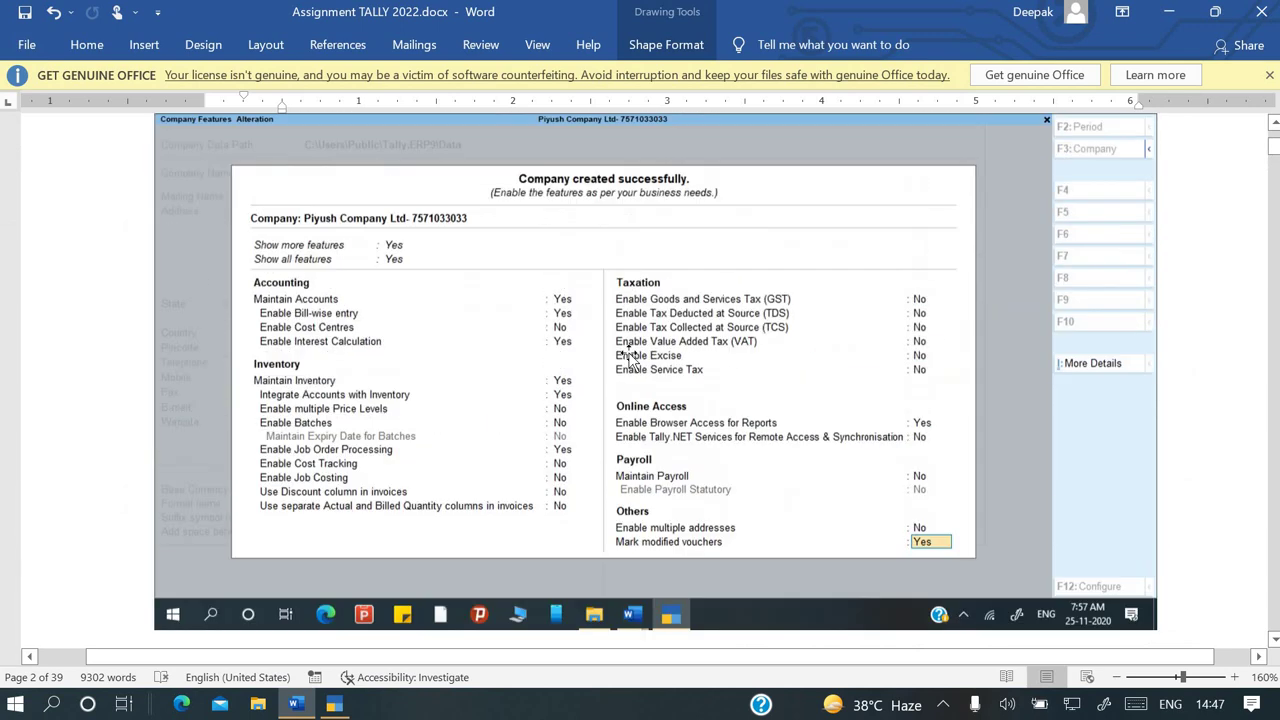
pyautogui.scroll(10, 630, 360)
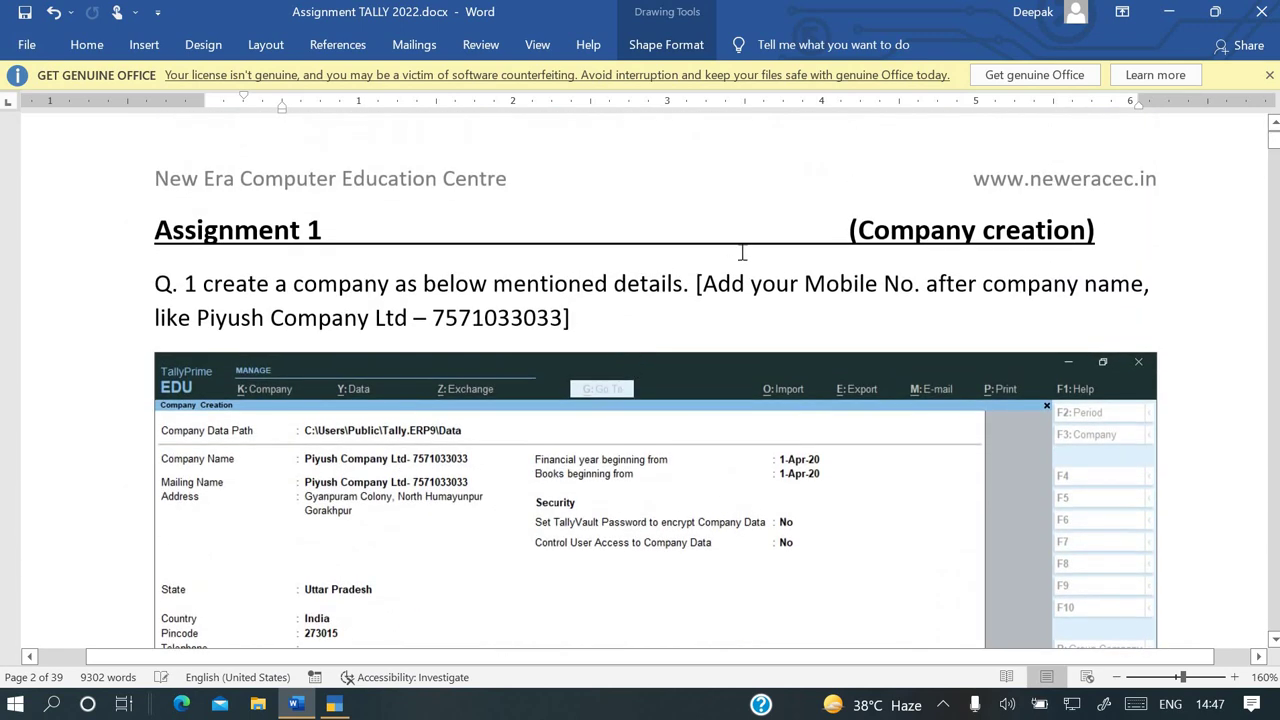
pyautogui.click(685, 272)
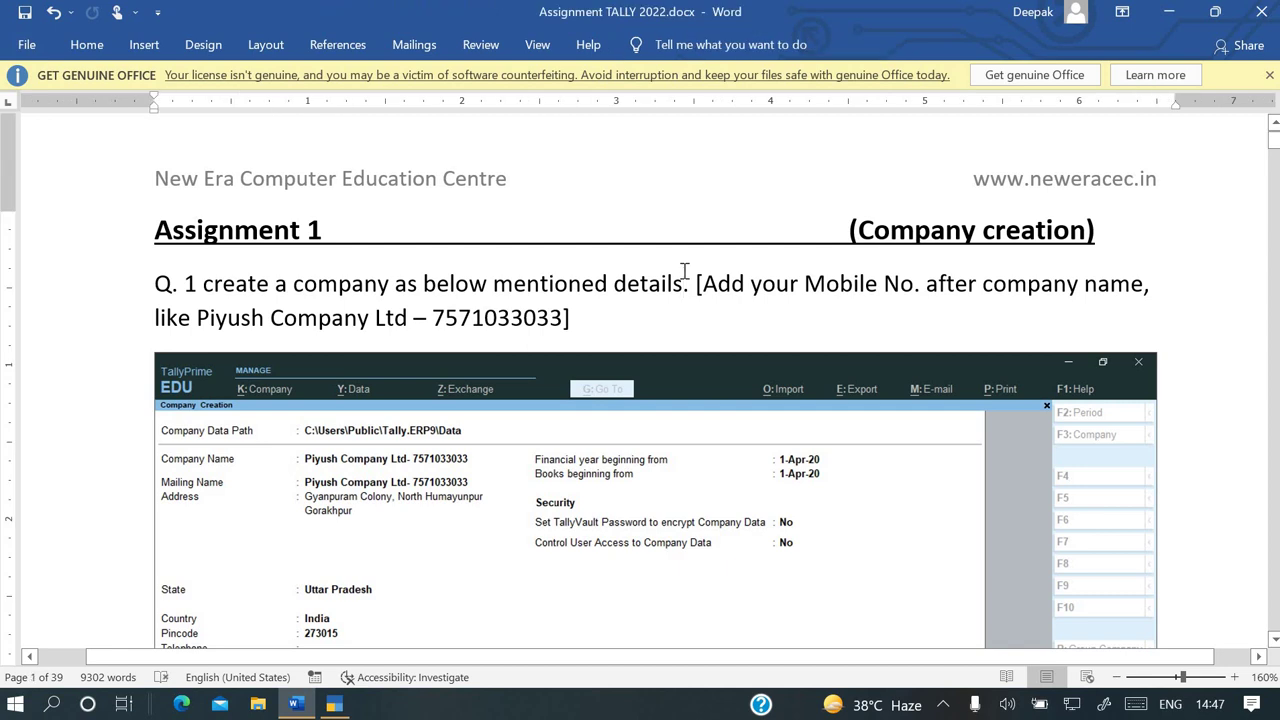